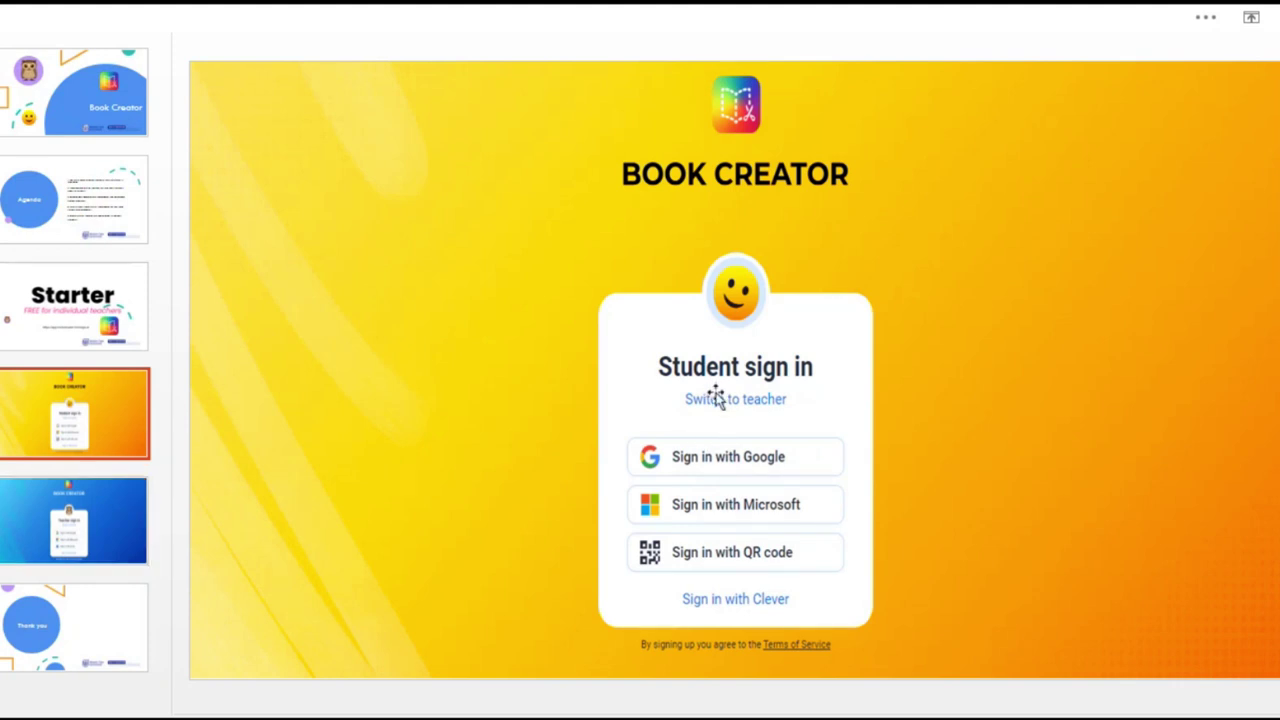
- Switch to the browser, open the Book Creator website from the Google results and sign in to Book Creator
left_click(102, 526)
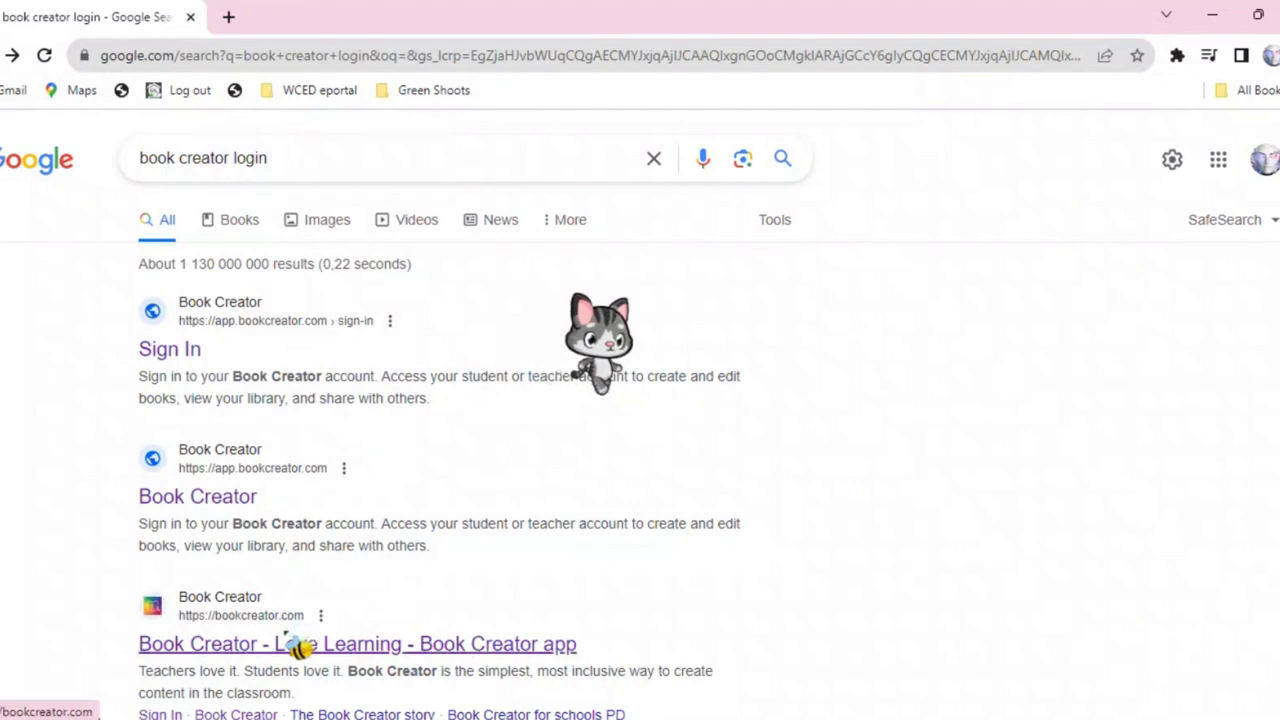
left_click(299, 647)
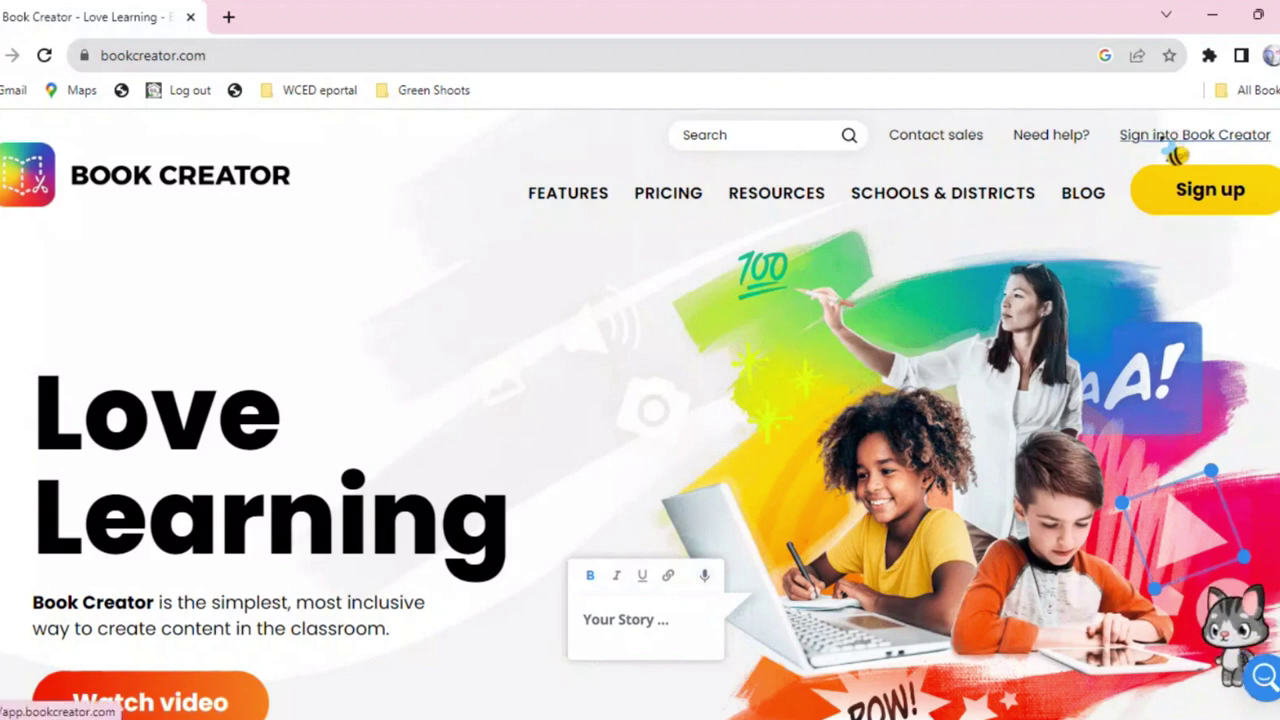
left_click(1168, 145)
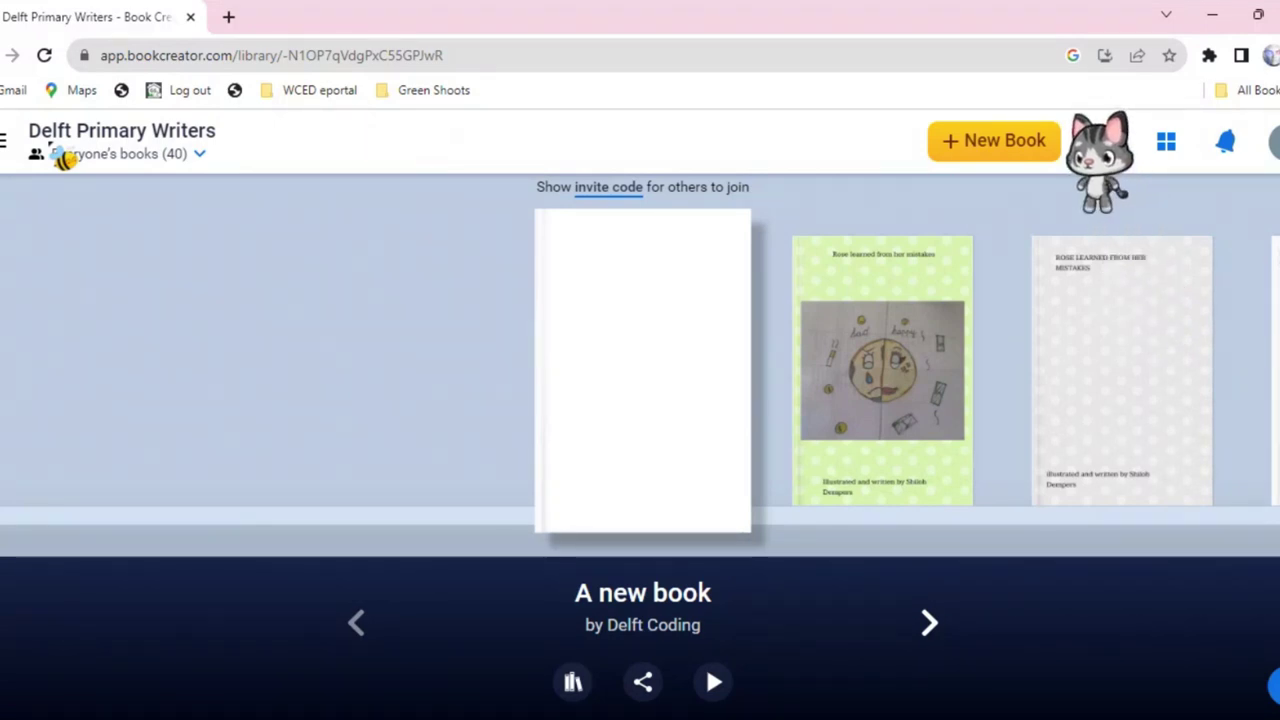
- Open the Delft Primary Writers library from the teacher dashboard and open its first, blank book
left_click(6, 142)
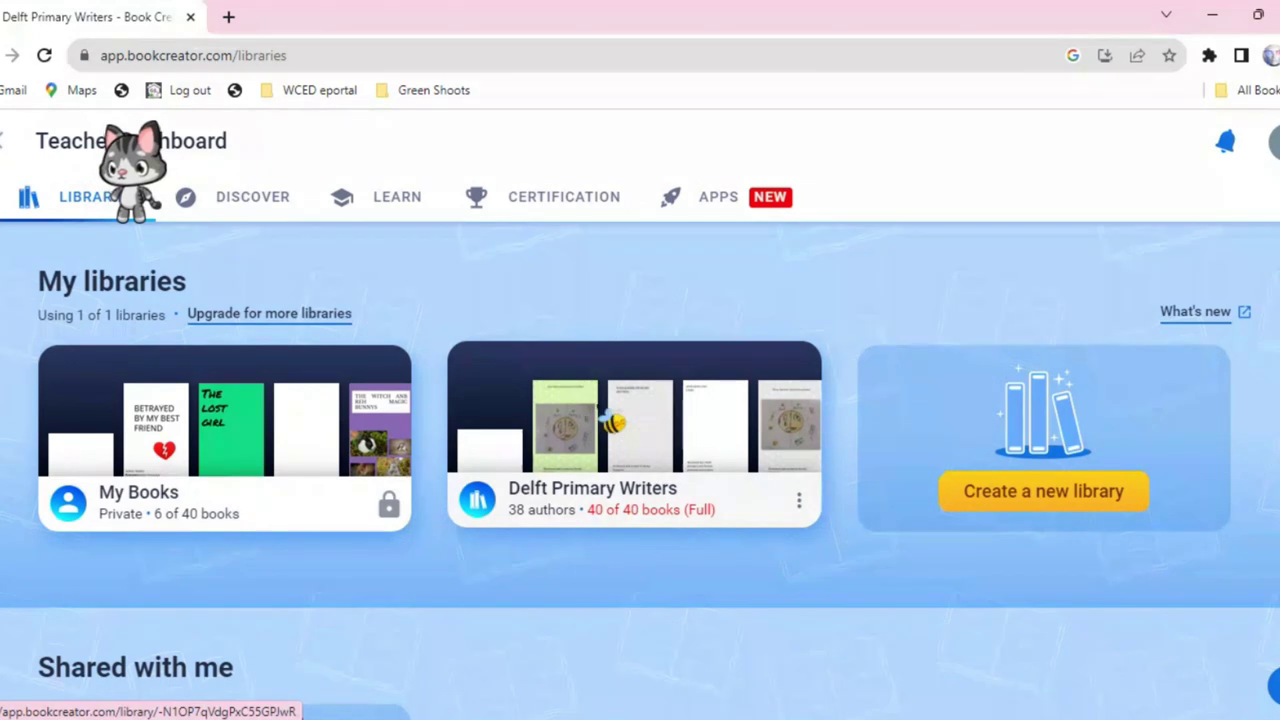
left_click(597, 407)
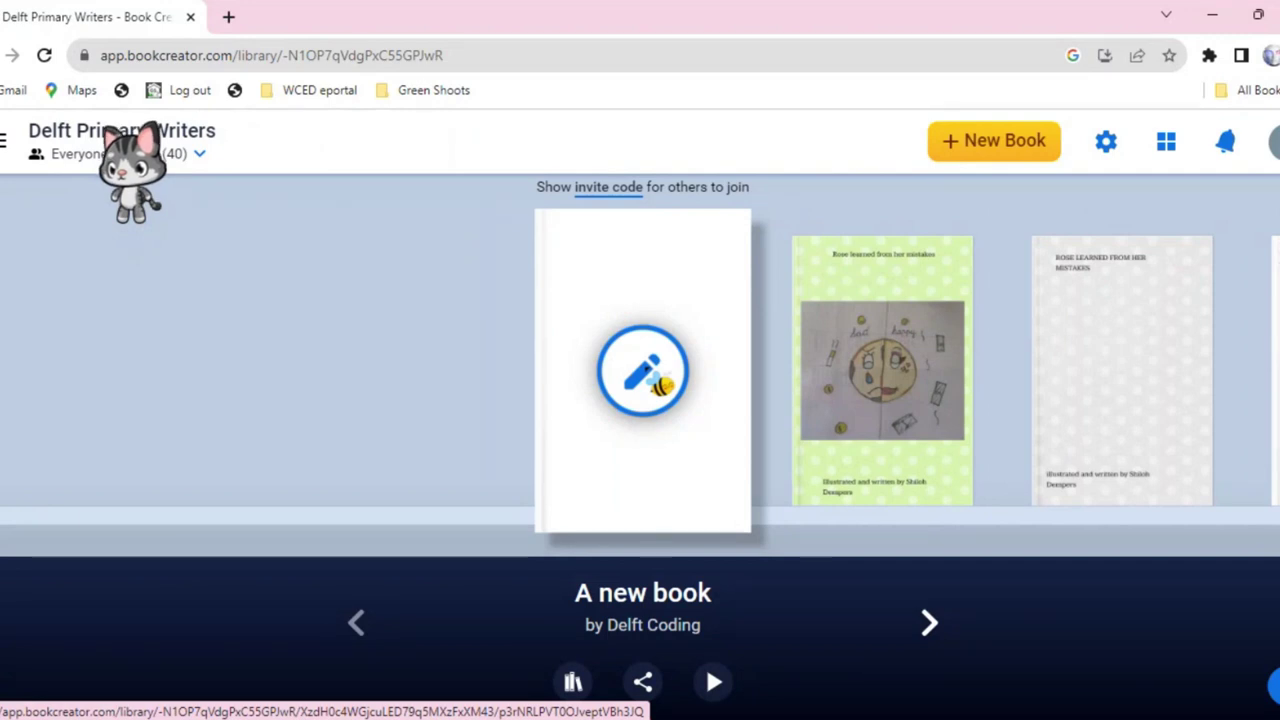
left_click(646, 370)
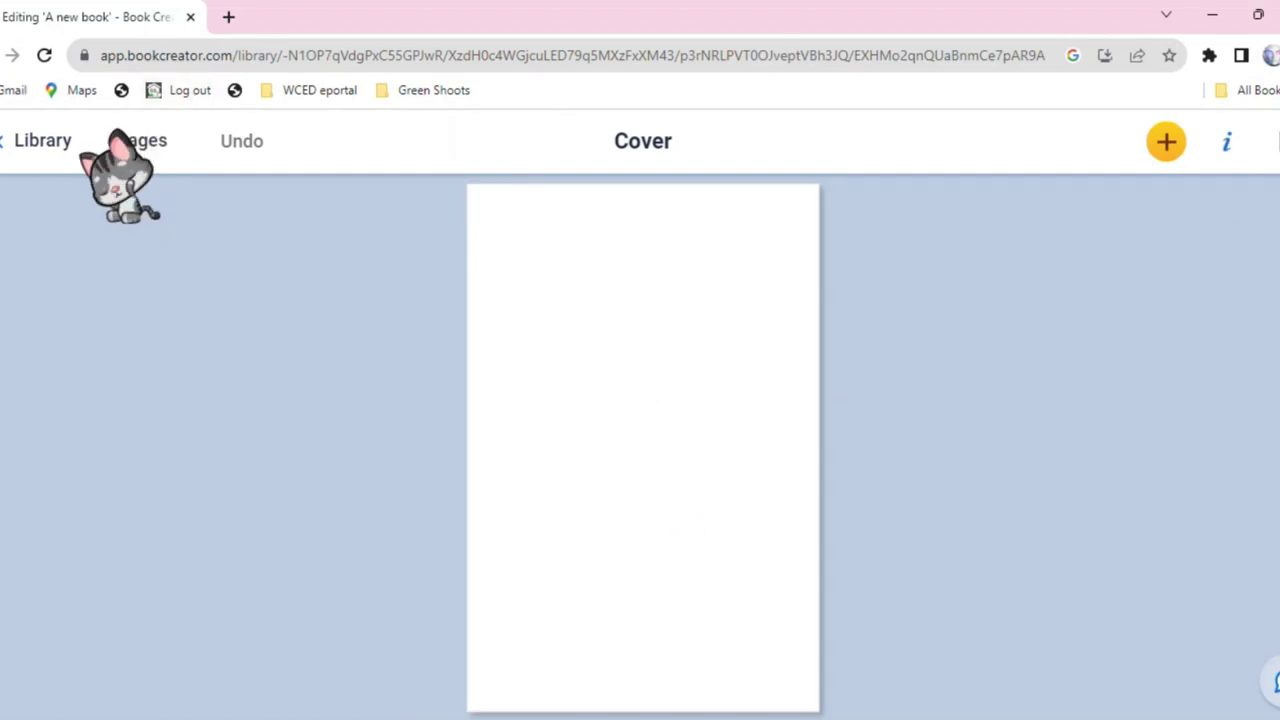
- Return to the library and create a new blank book in the square 1:1 comic shape
left_click(22, 158)
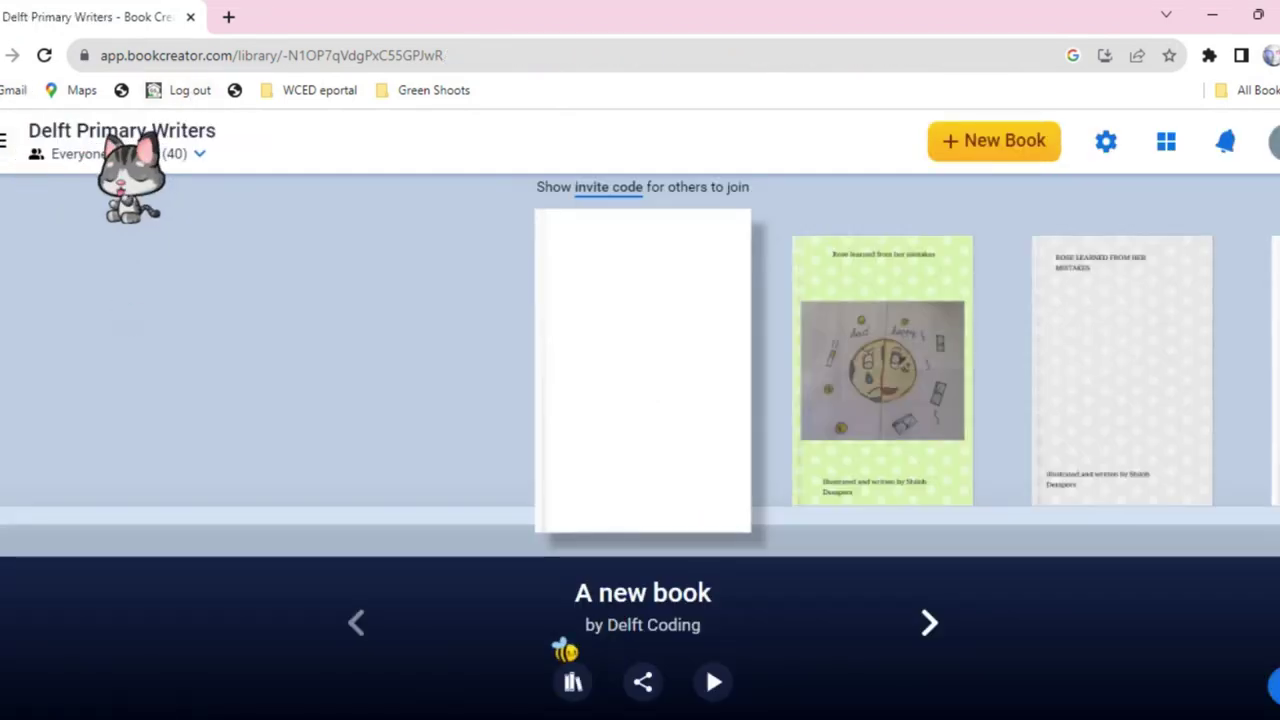
left_click(1000, 140)
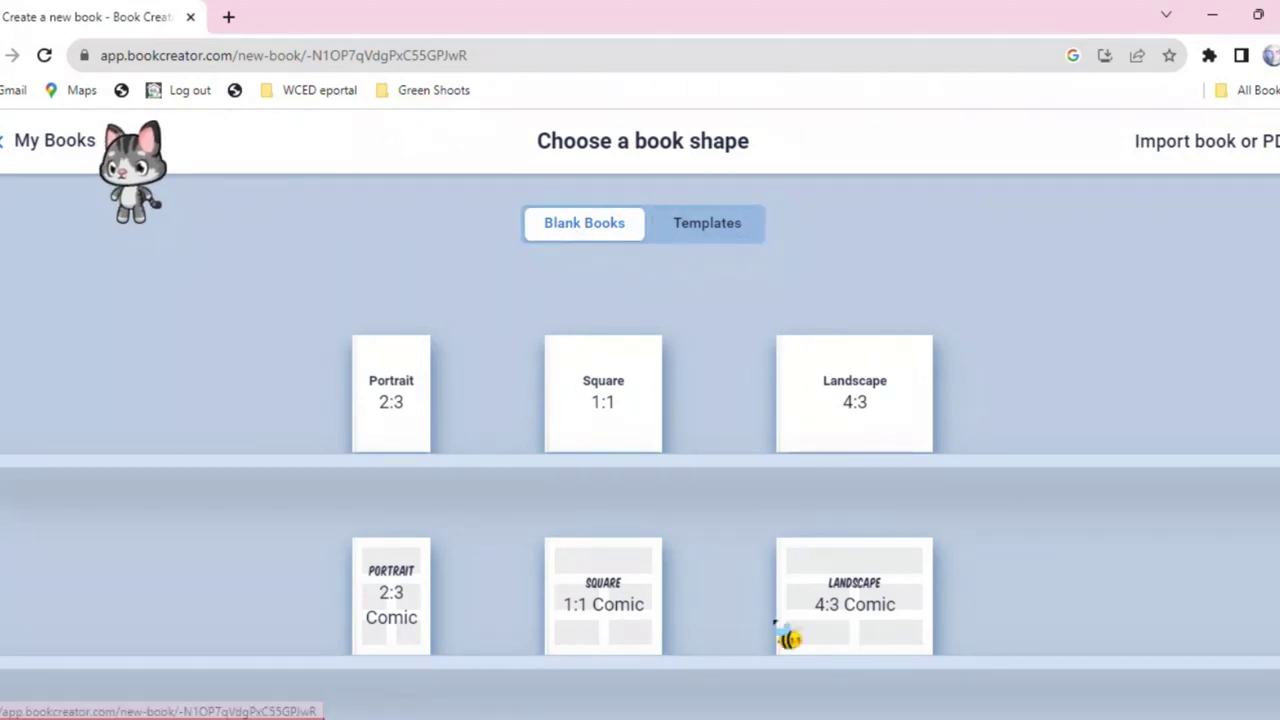
left_click(592, 603)
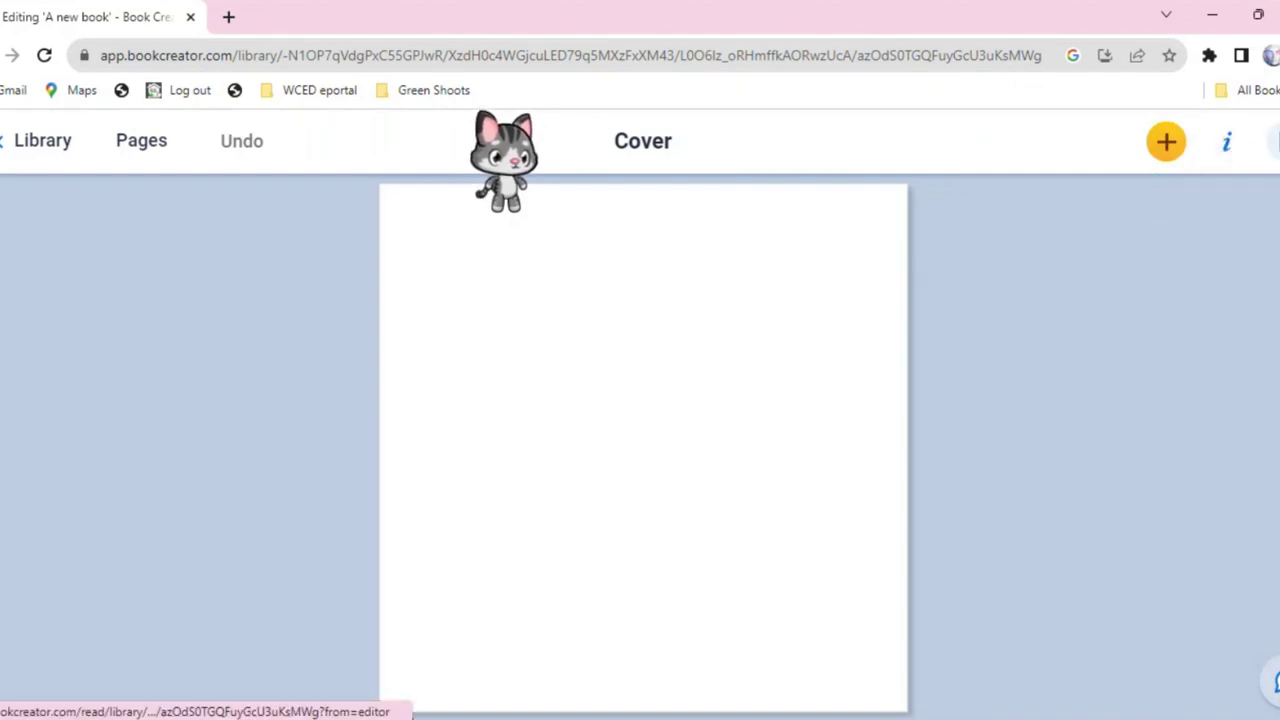
- View the cover of the library's "Rose learned from her mistakes" book, and reopen the blank square comic book
left_click(42, 145)
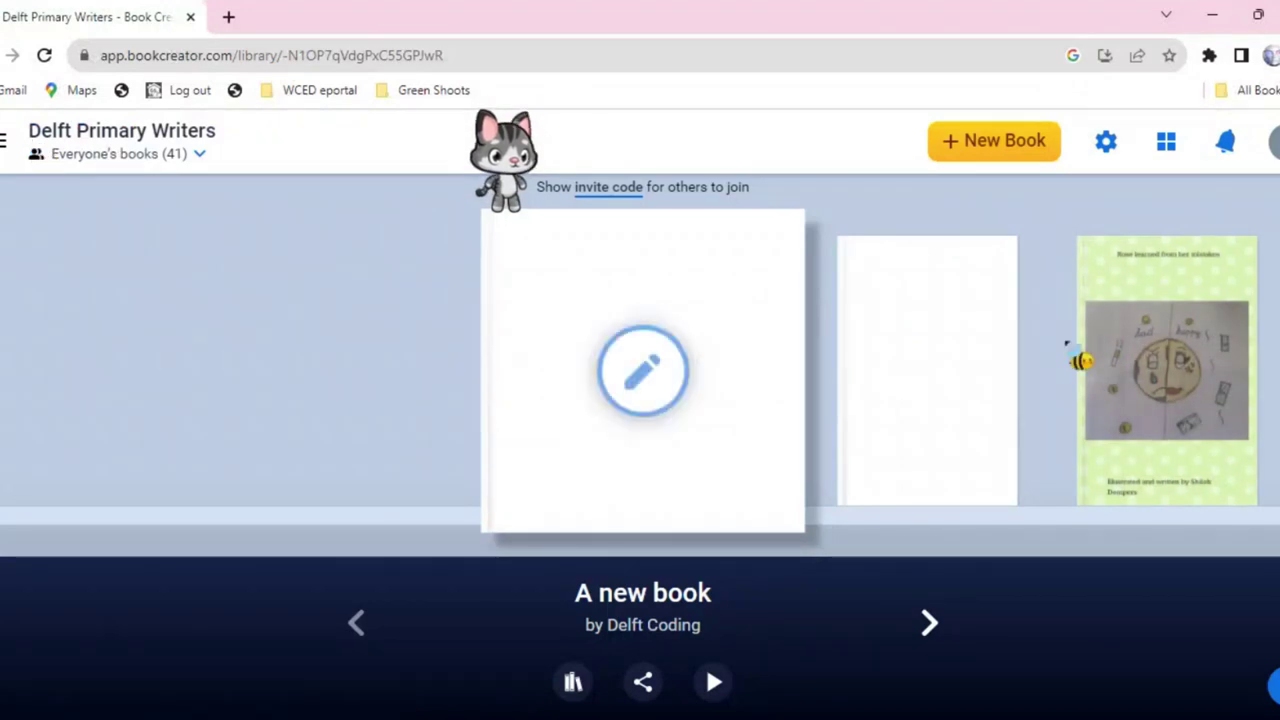
left_click(1090, 355)
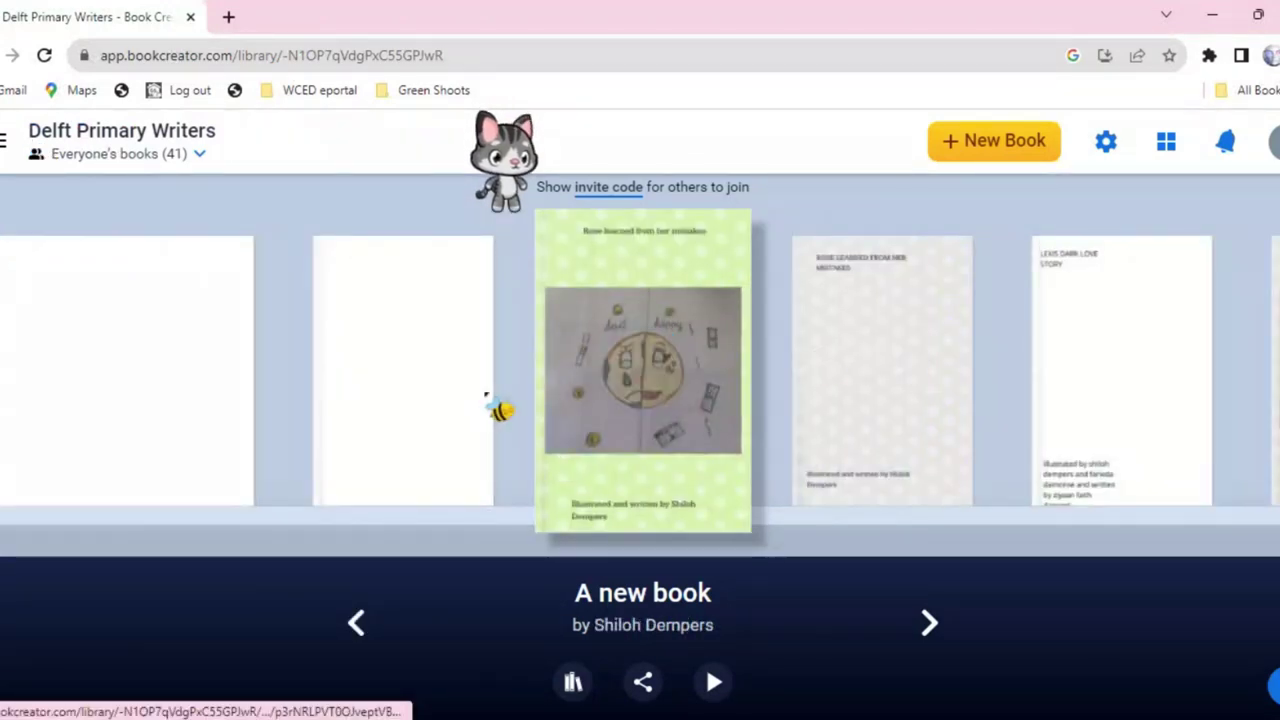
left_click(694, 484)
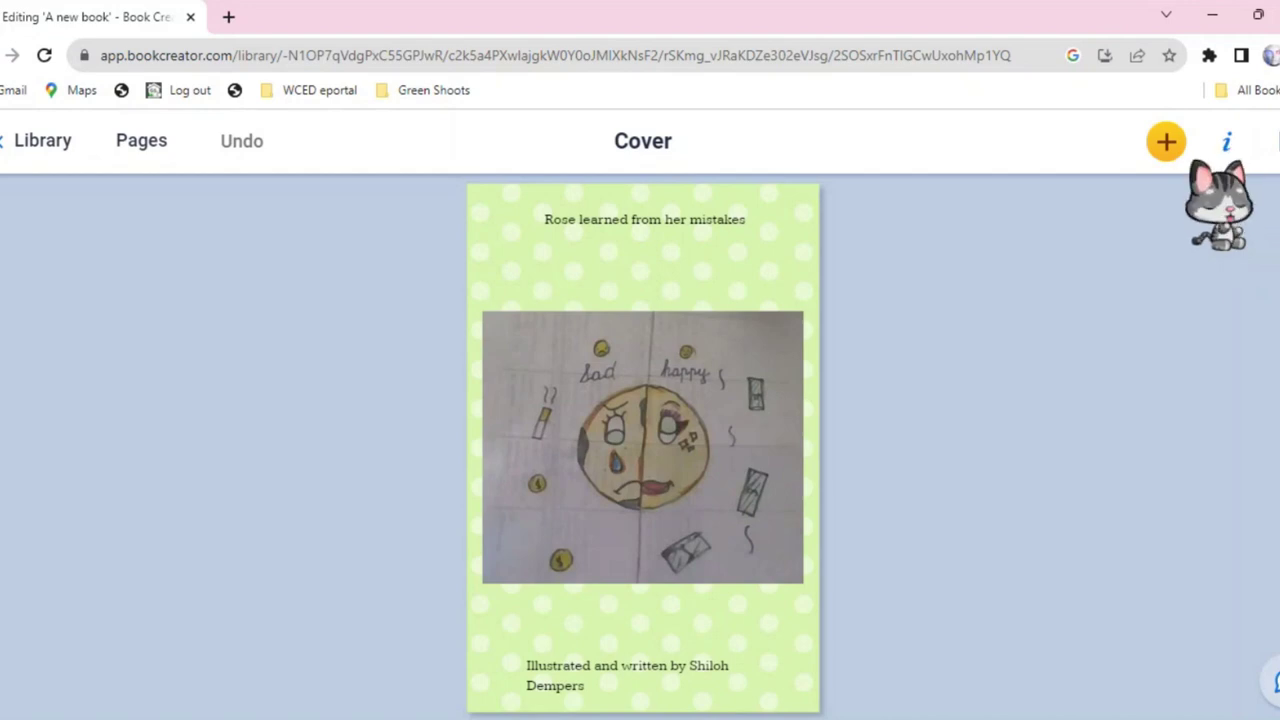
left_click(623, 405)
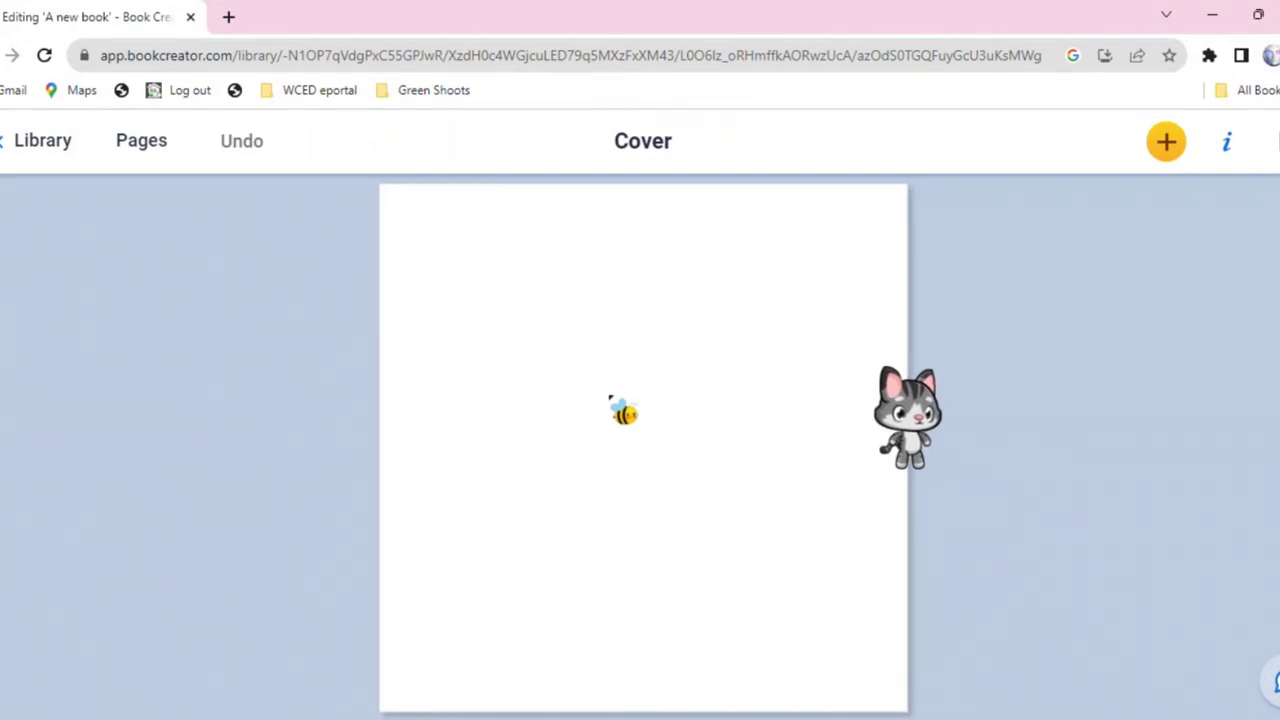
- Hide the Meow pet for 2 hours so it does not cover the page
left_click(1166, 141)
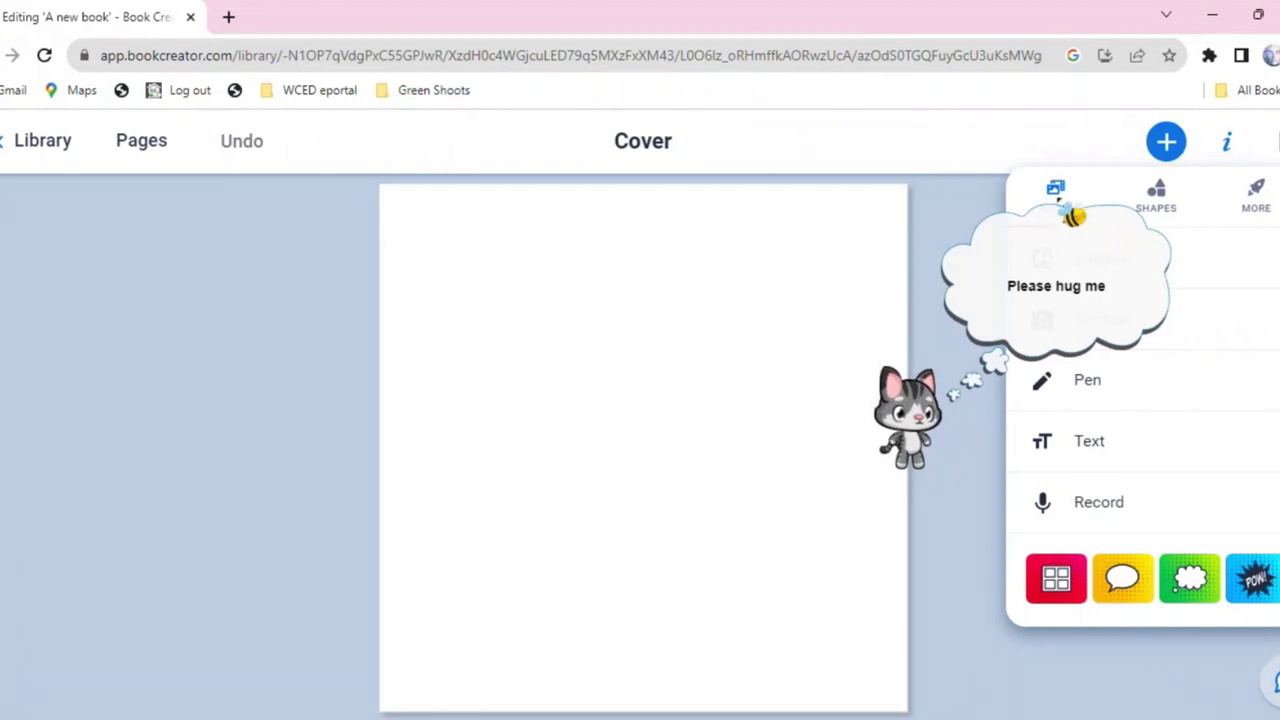
left_click(900, 418)
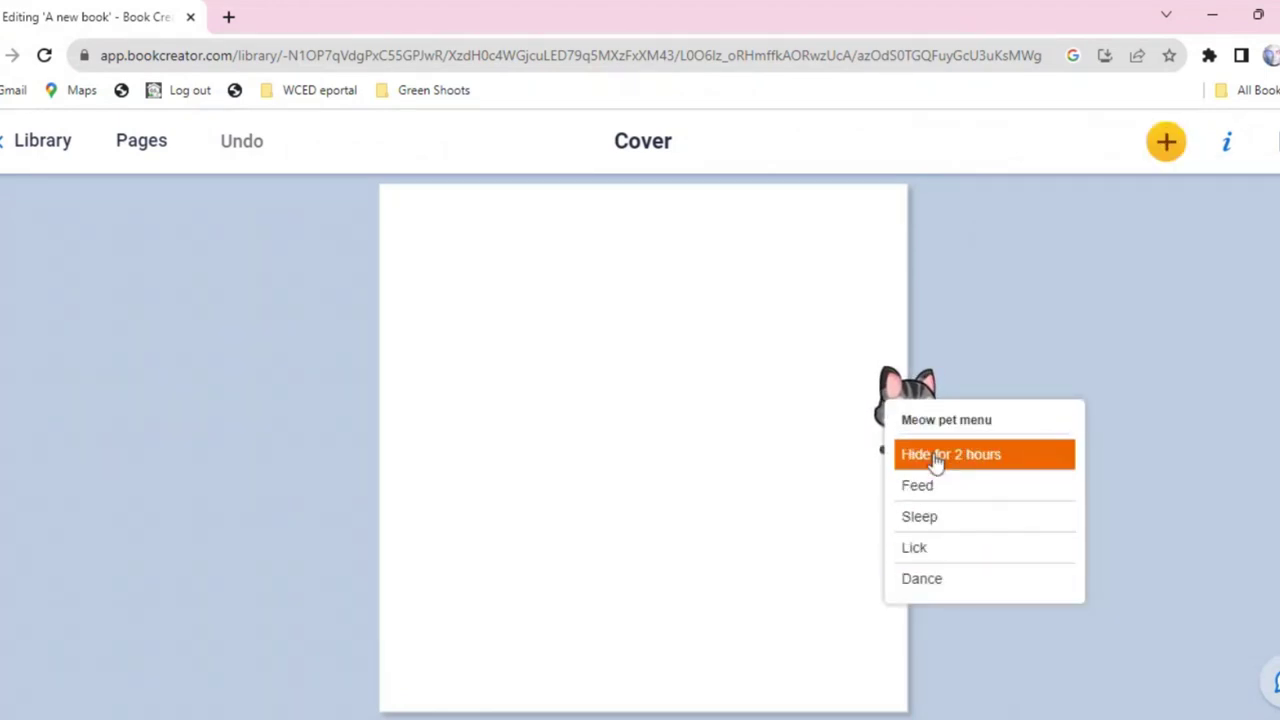
left_click(936, 456)
- Add the text "Our solar system" to the cover in the BOOM! style and rotate it to horizontal
left_click(1166, 141)
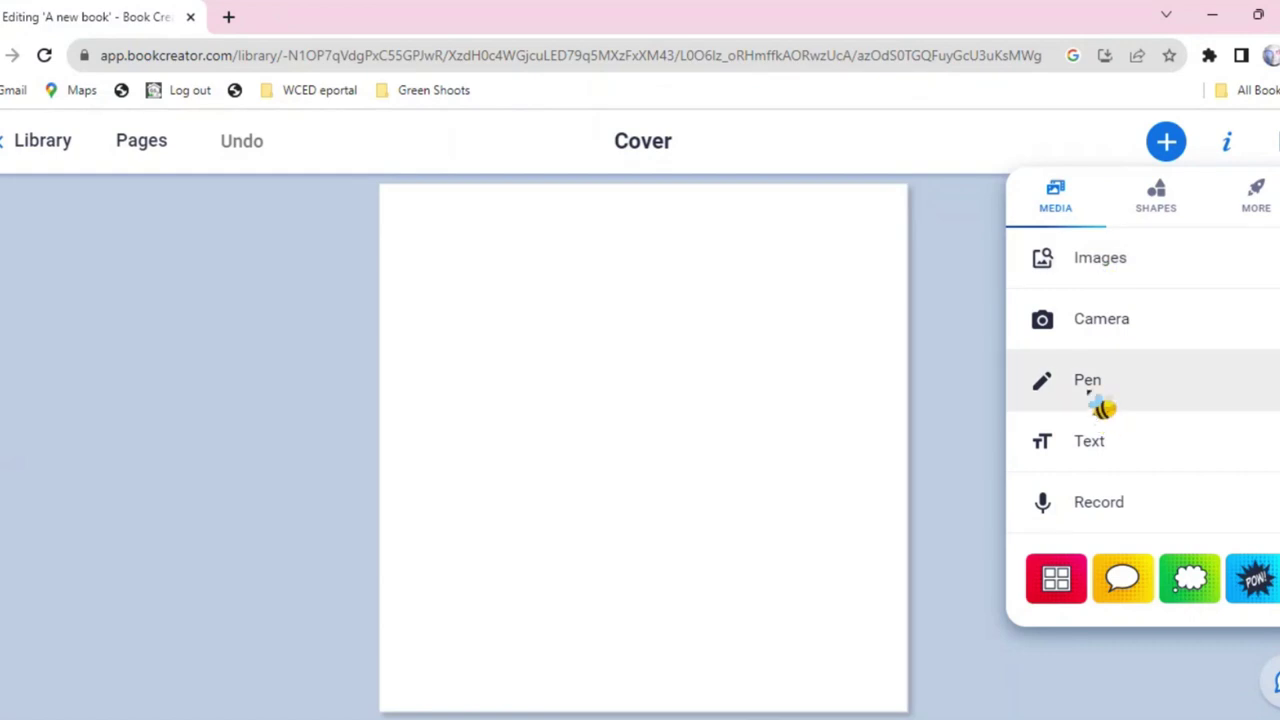
left_click(1102, 455)
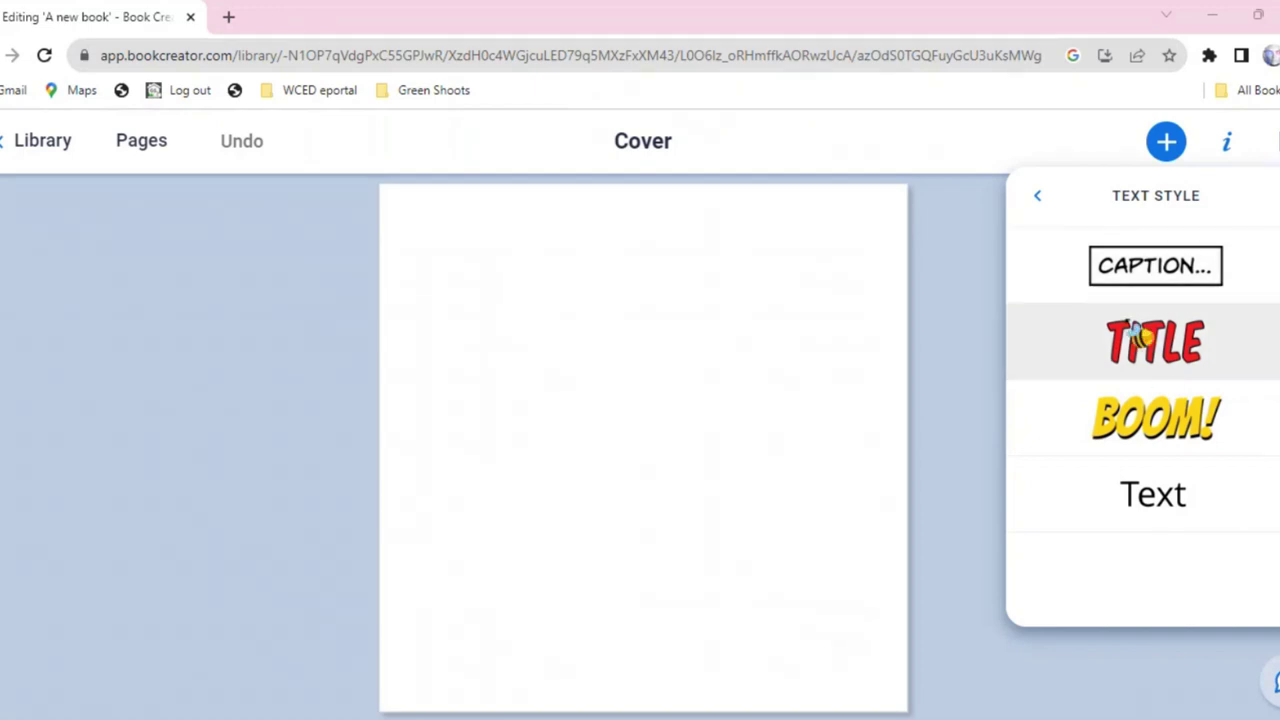
left_click(1158, 418)
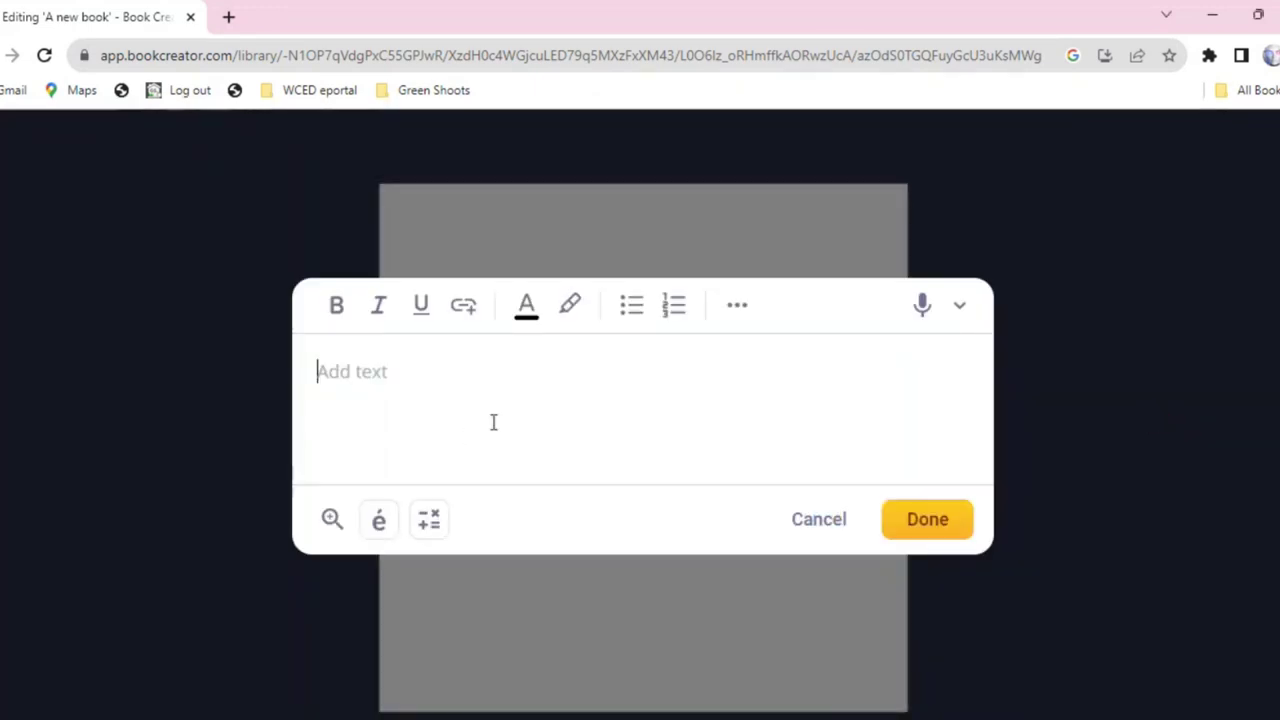
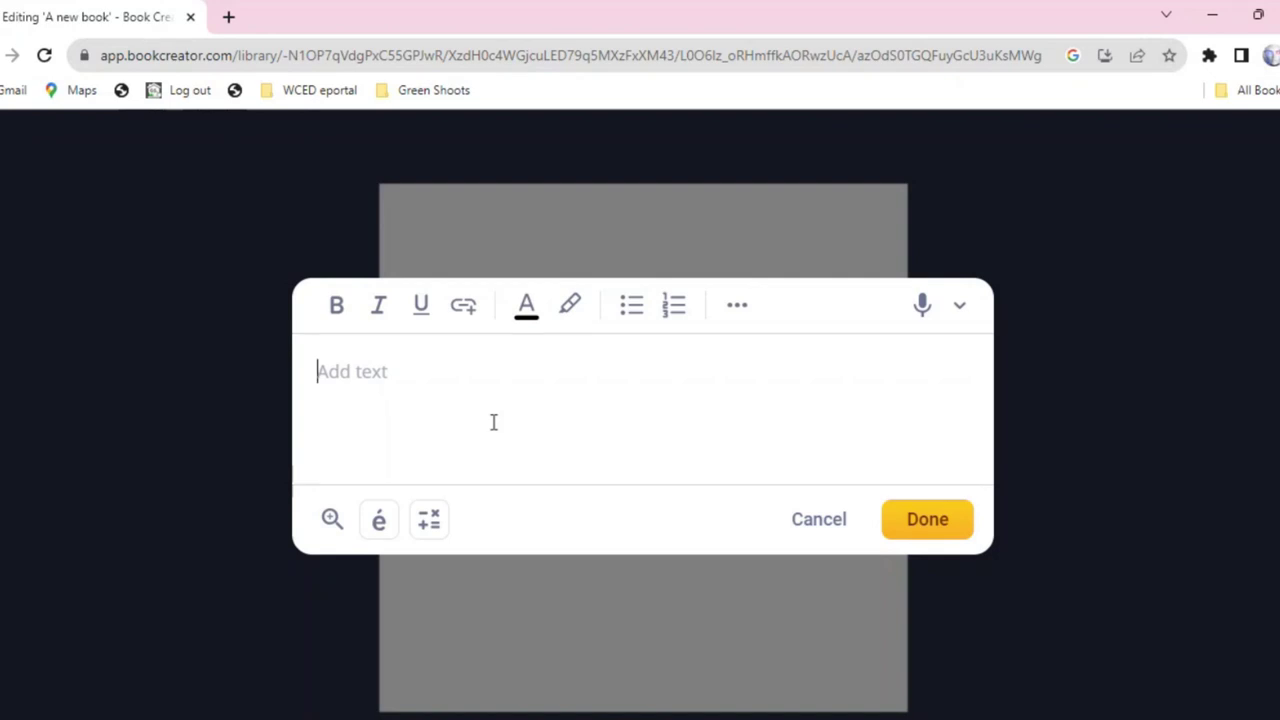
type("Our sola")
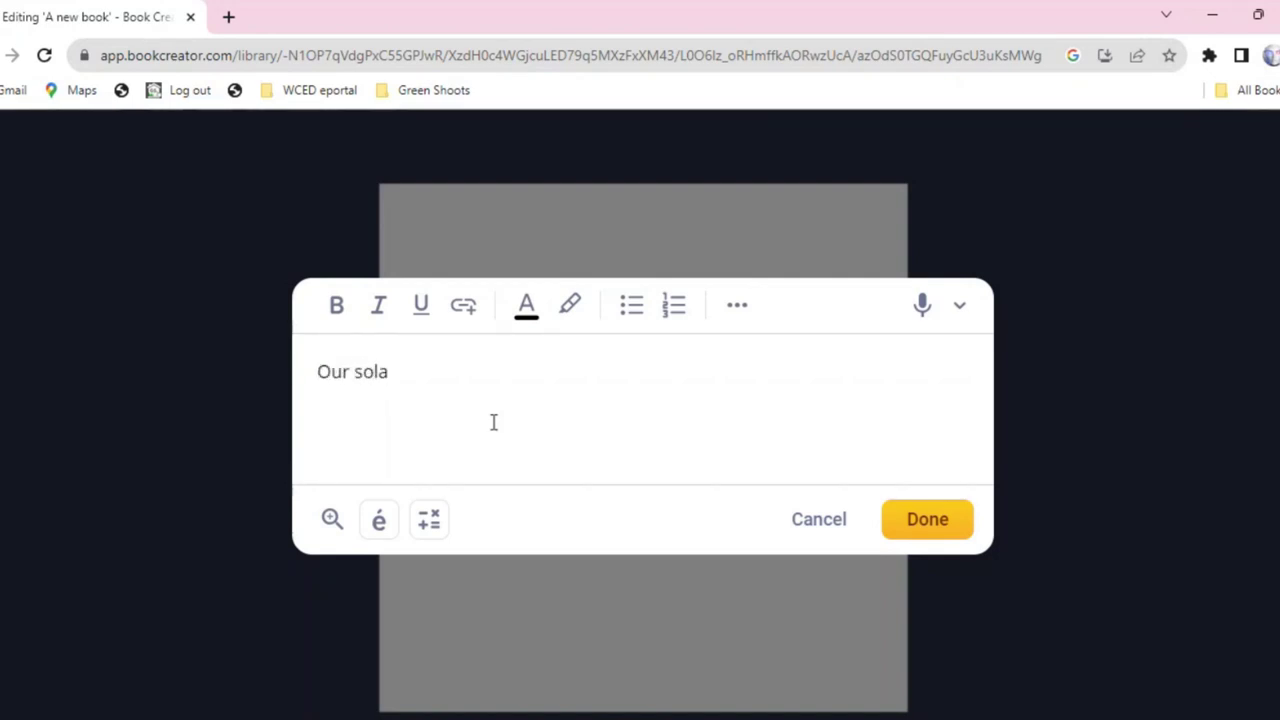
type("r system")
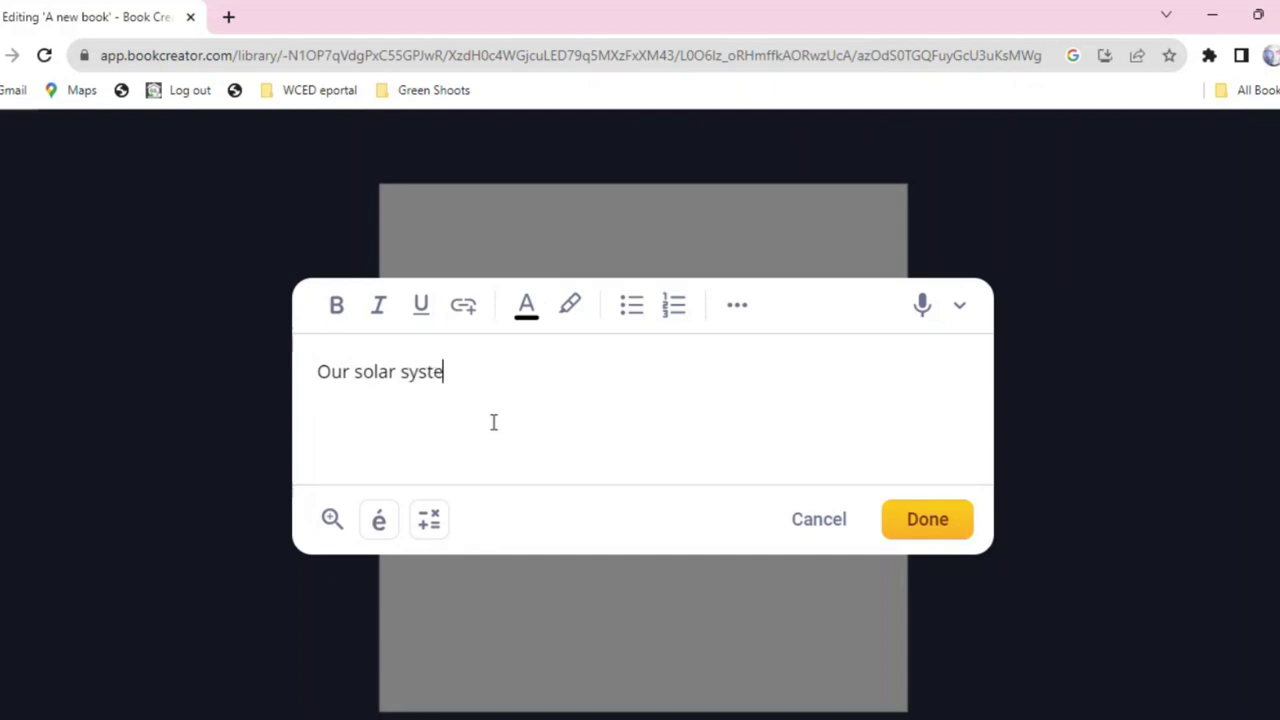
left_click(918, 525)
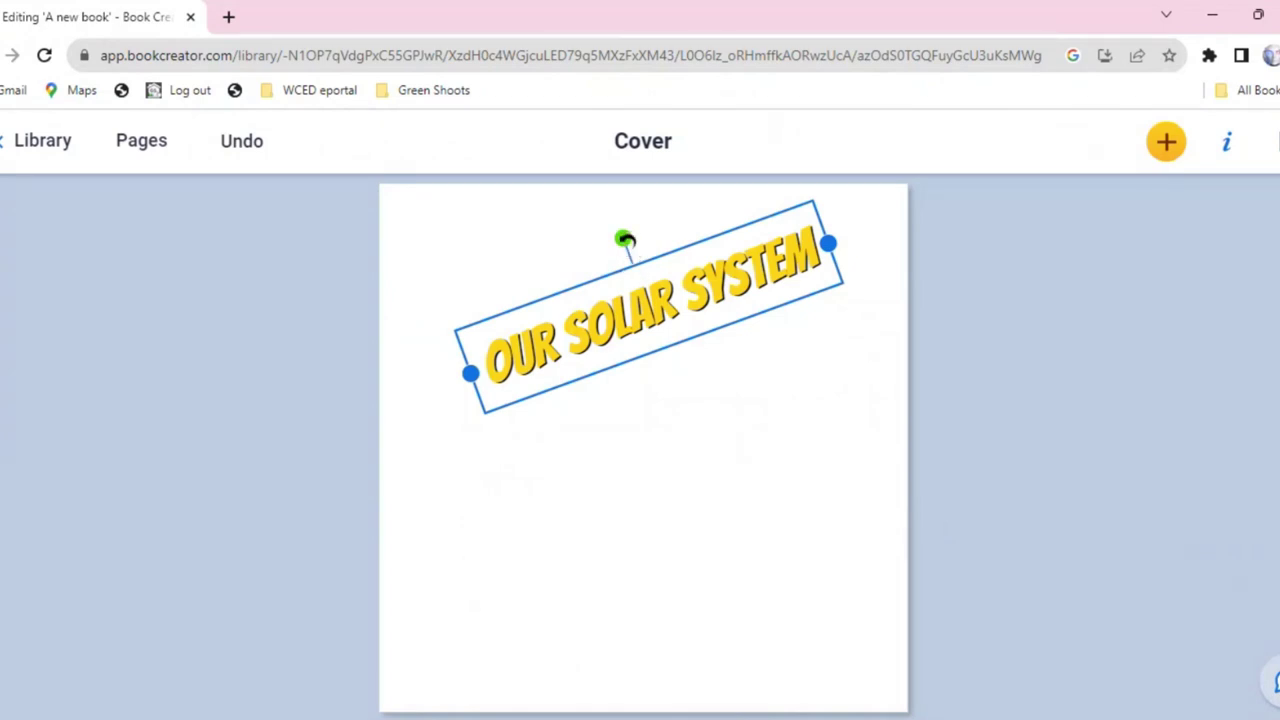
left_click_drag(625, 242, 660, 206)
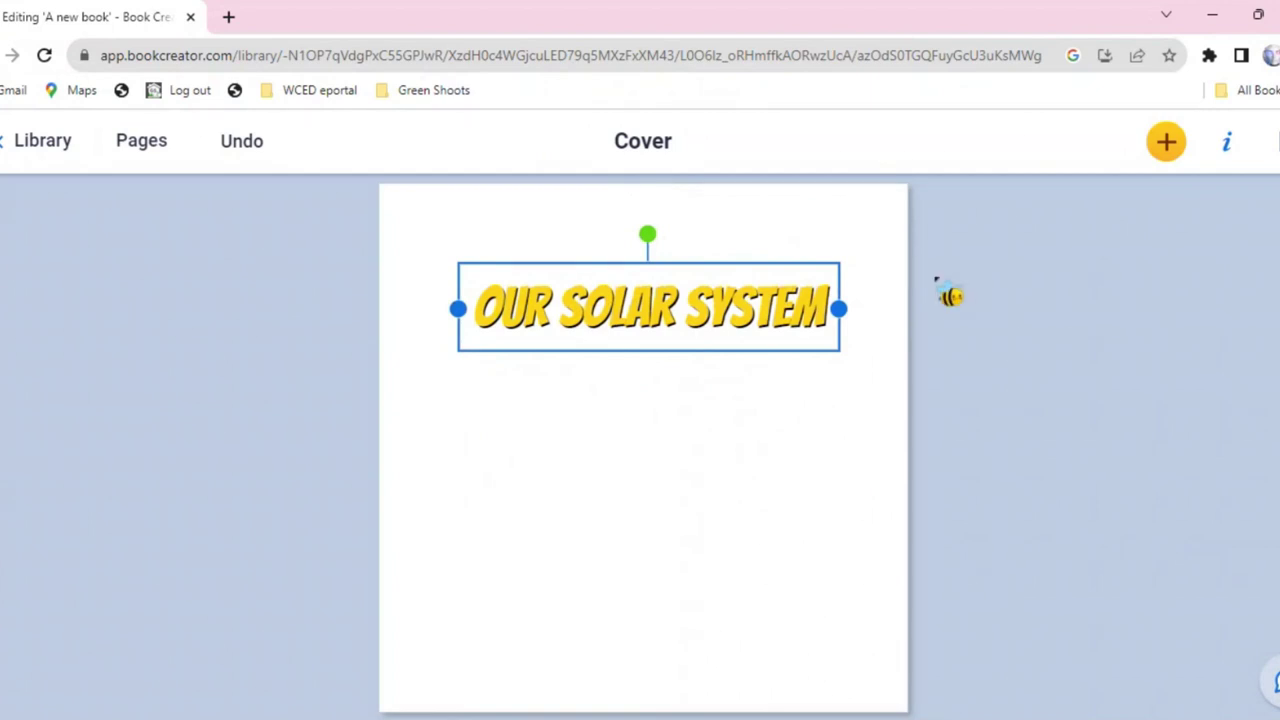
- Set the cover title's text size to 69, try the other alignments and centre the text
left_click(1228, 143)
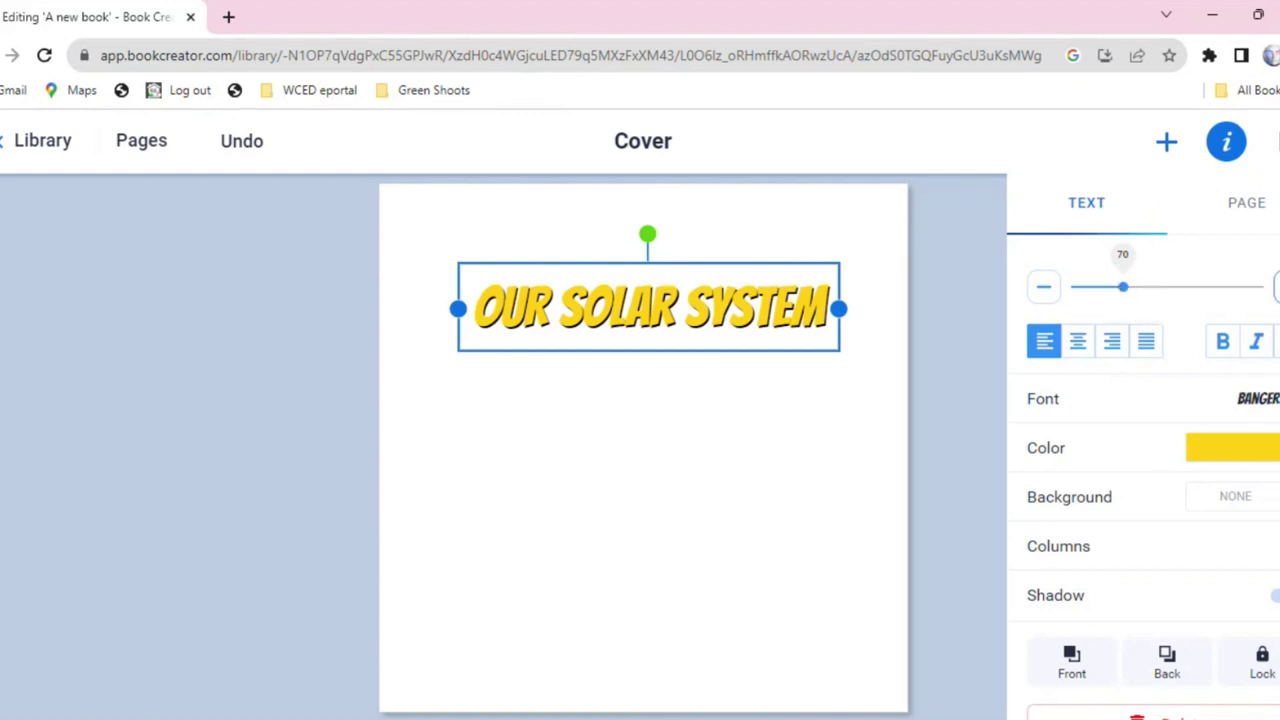
key("Right")
key("Right")
key("Left")
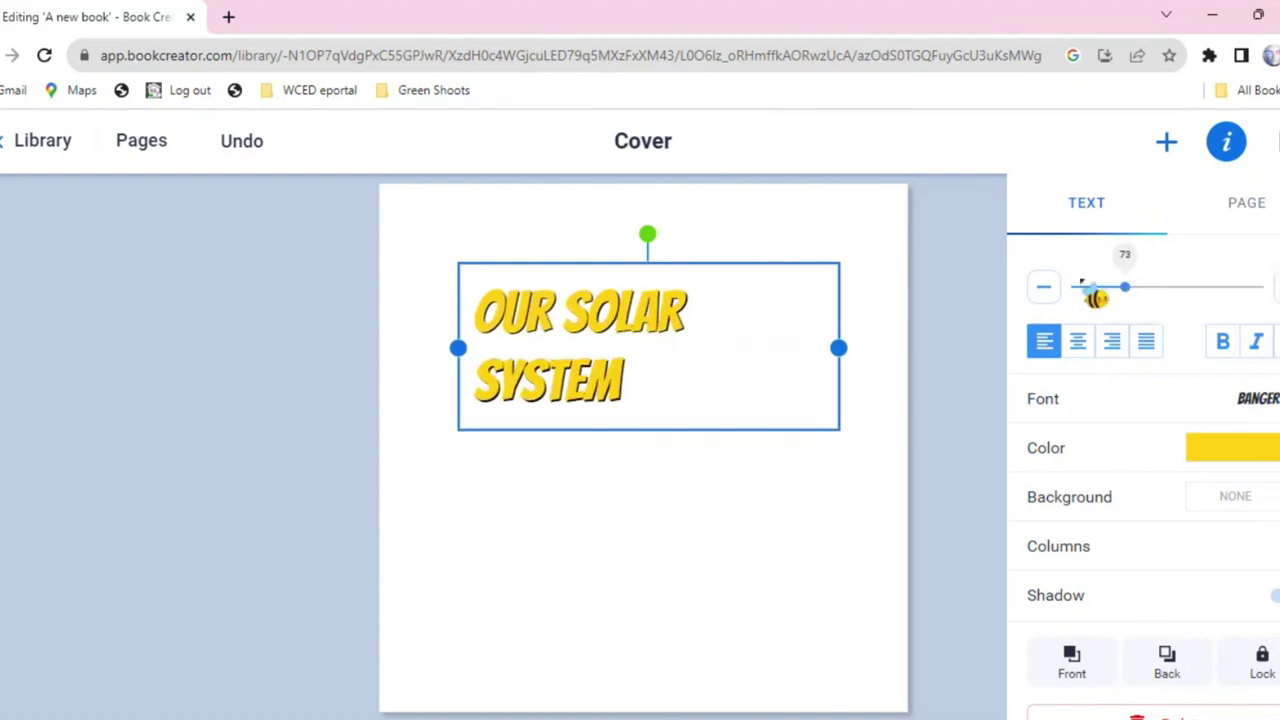
left_click(1045, 289)
left_click(1045, 289)
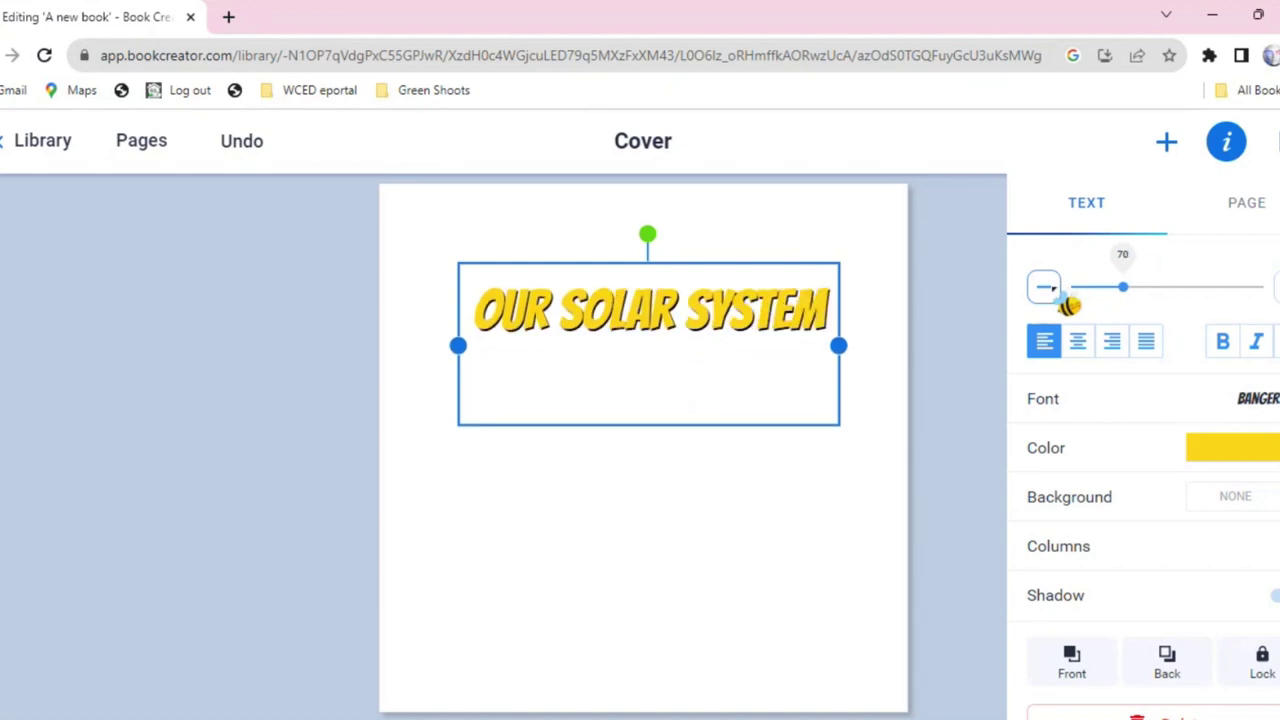
left_click(1086, 346)
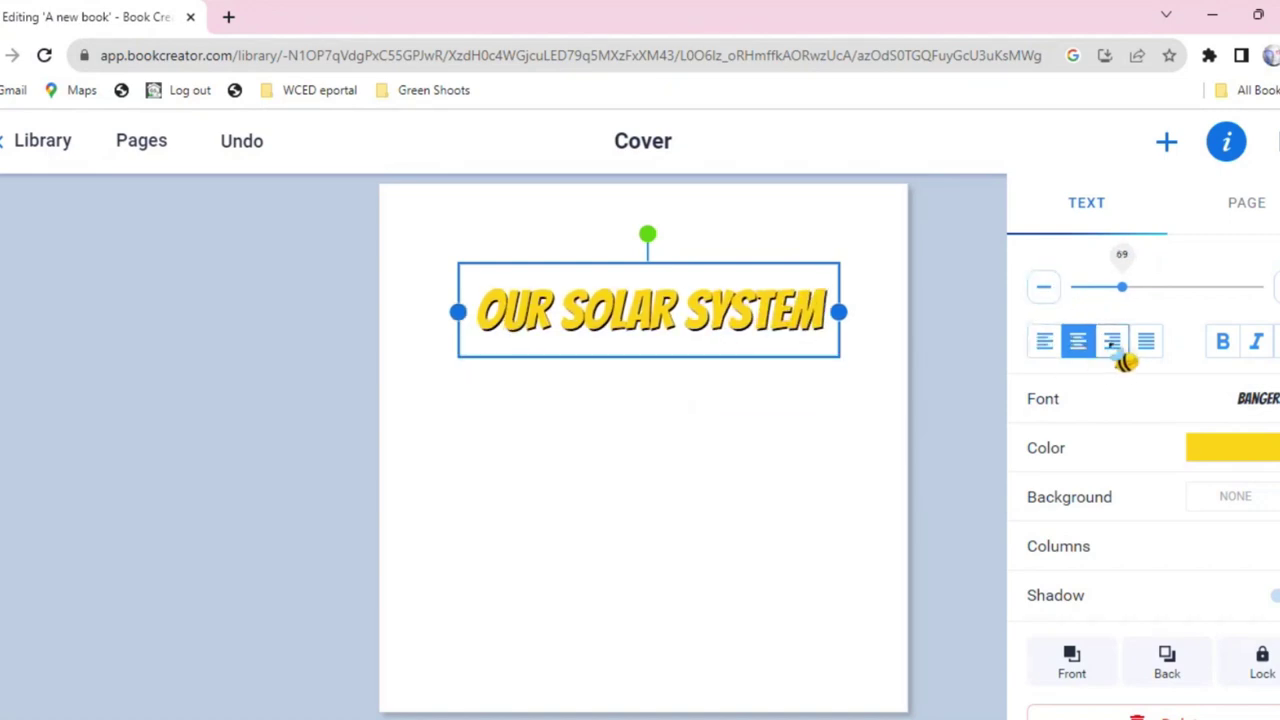
left_click(1116, 346)
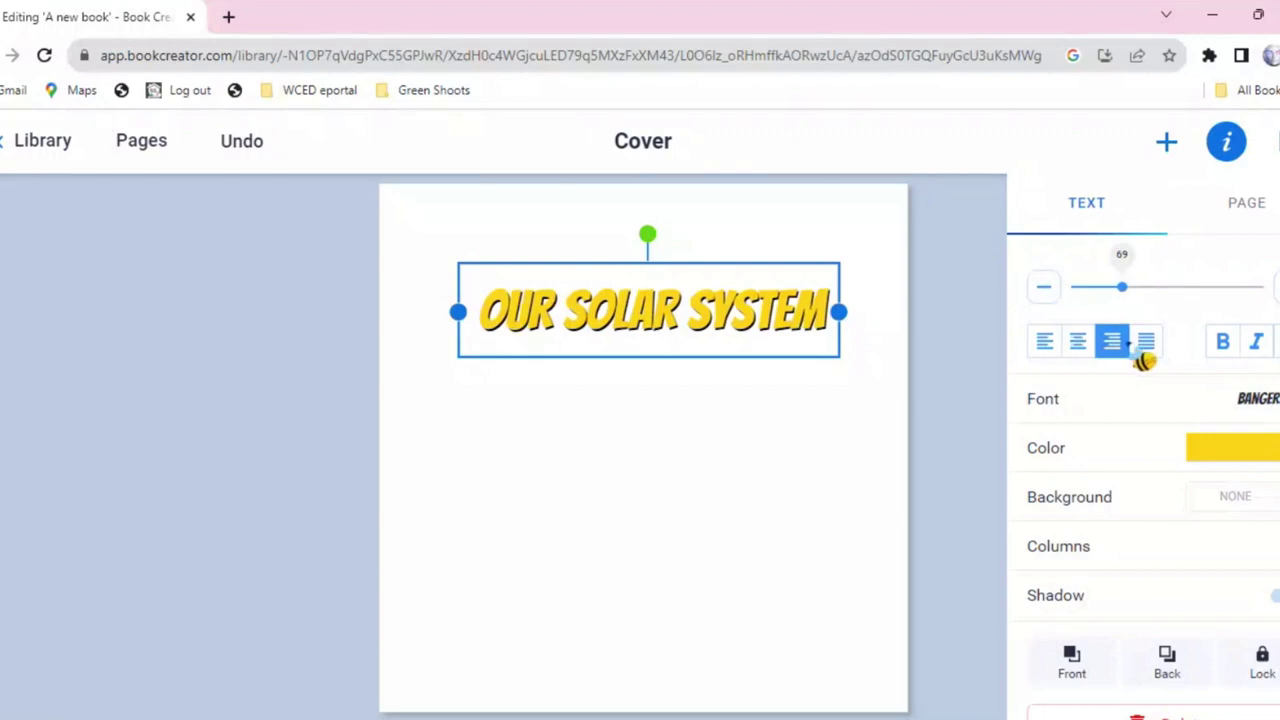
left_click(1145, 348)
left_click(1082, 346)
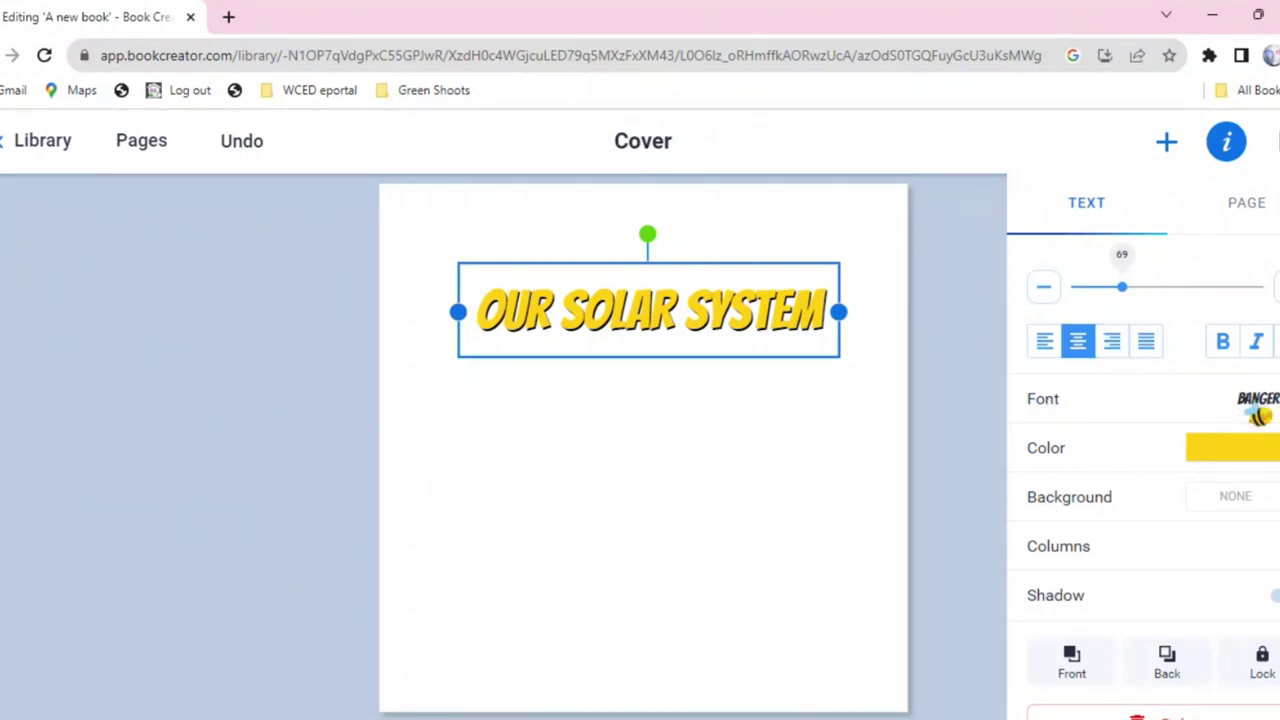
- Browse the fonts available for the cover title and change its text colour to black
left_click(1246, 400)
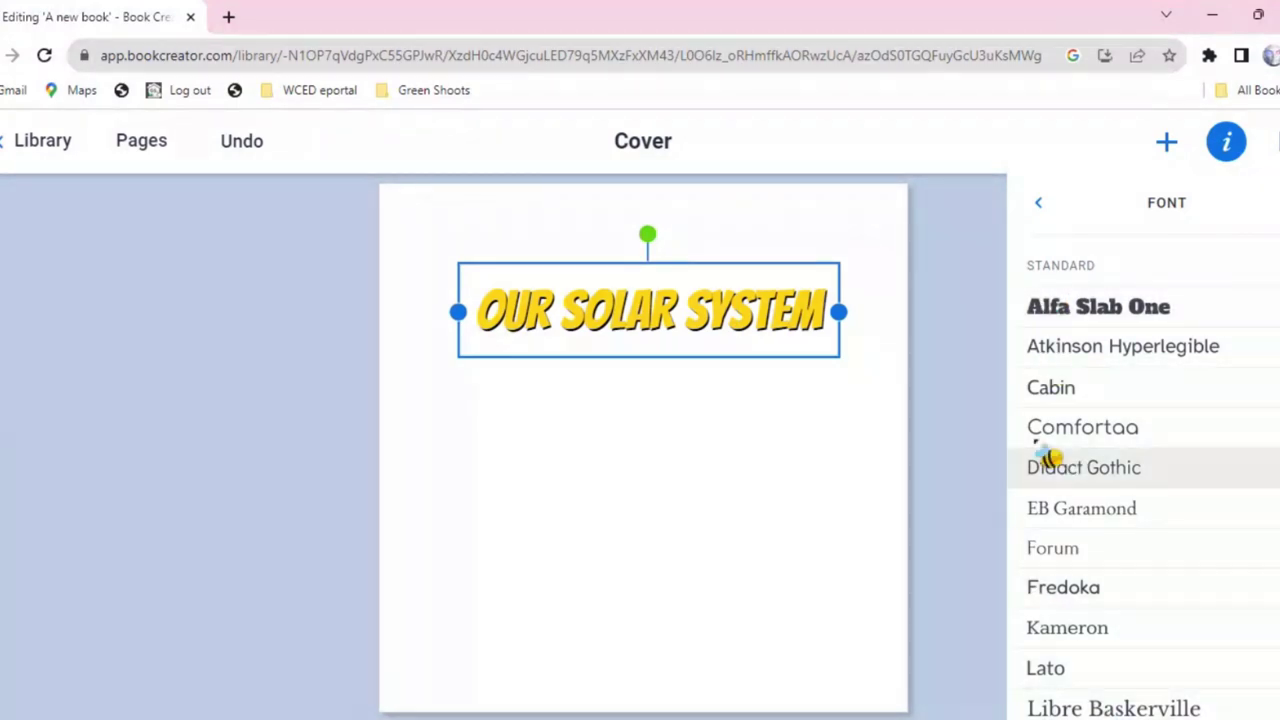
left_click(1042, 205)
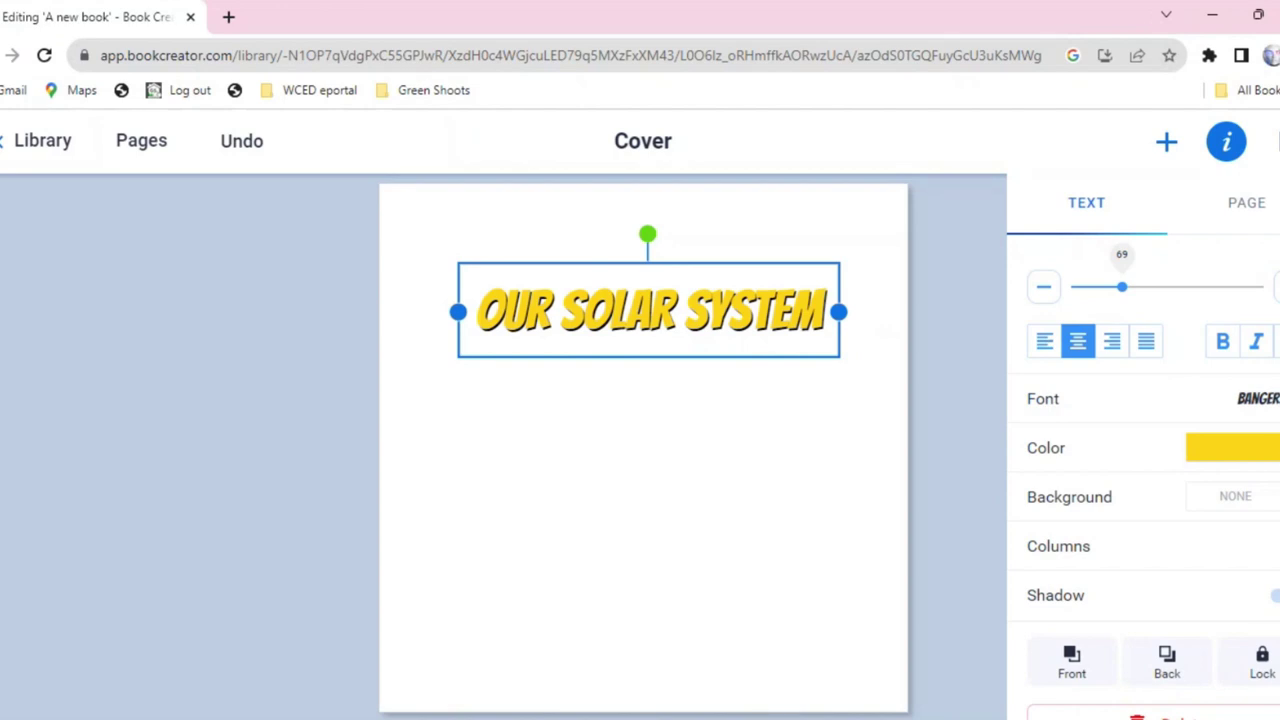
left_click(1260, 447)
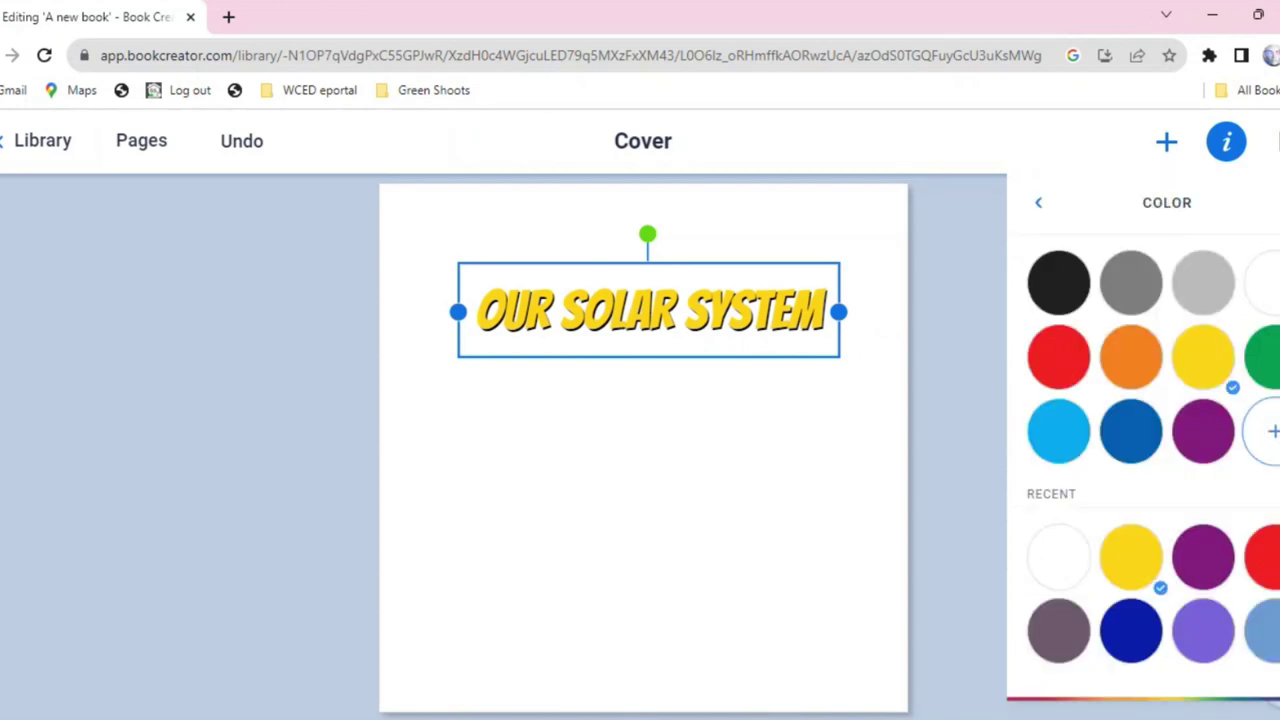
left_click(1058, 280)
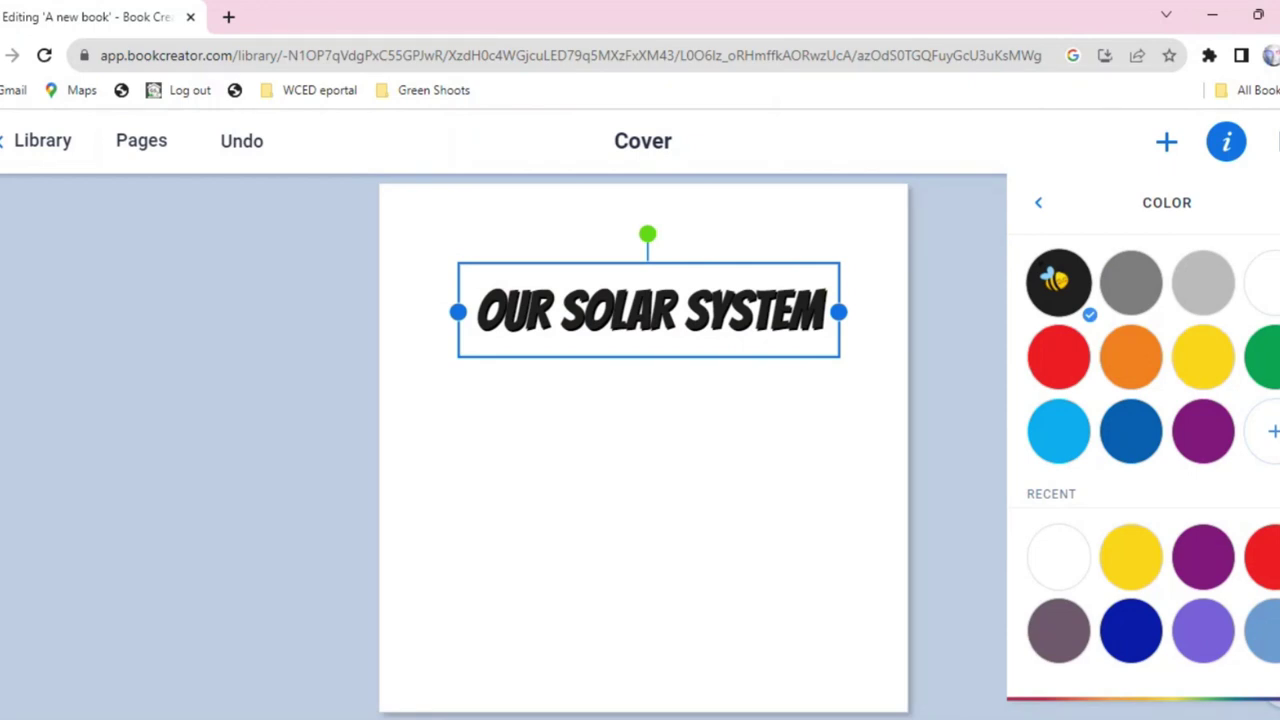
left_click(772, 390)
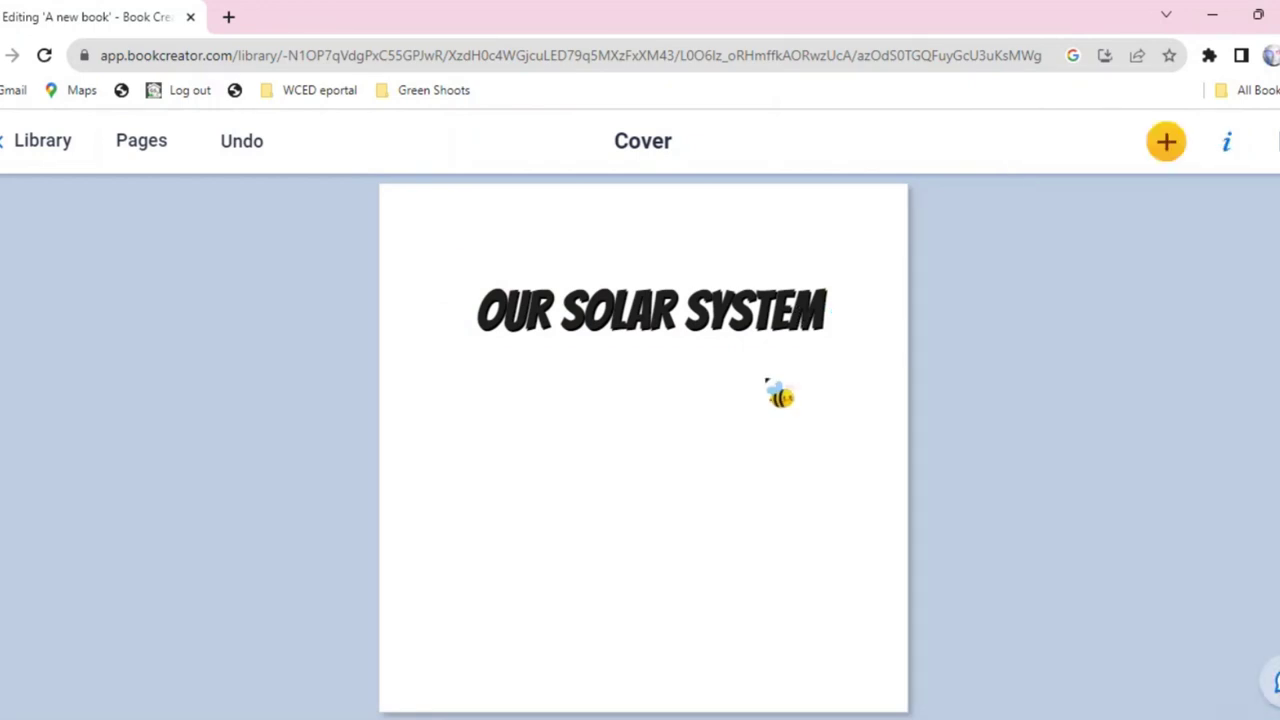
- Apply the black-and-white sunburst comic background to the cover page
left_click(1230, 143)
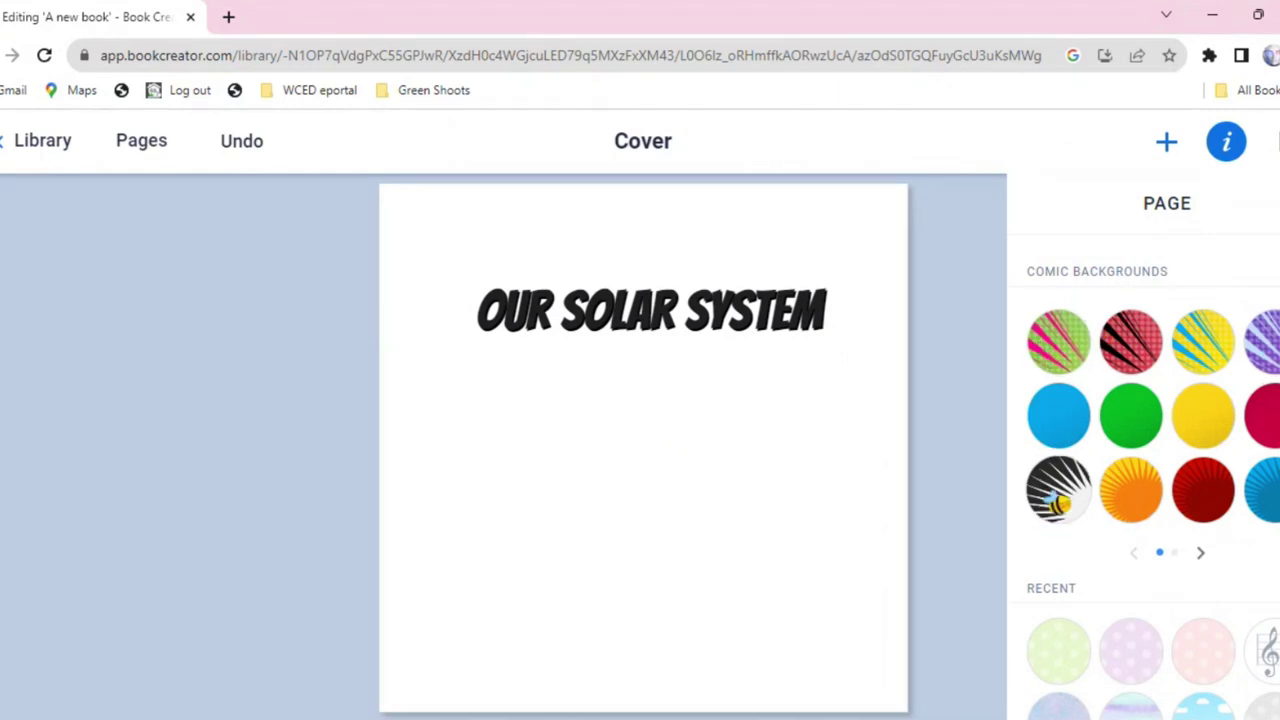
scroll(1130, 480, "down", 3)
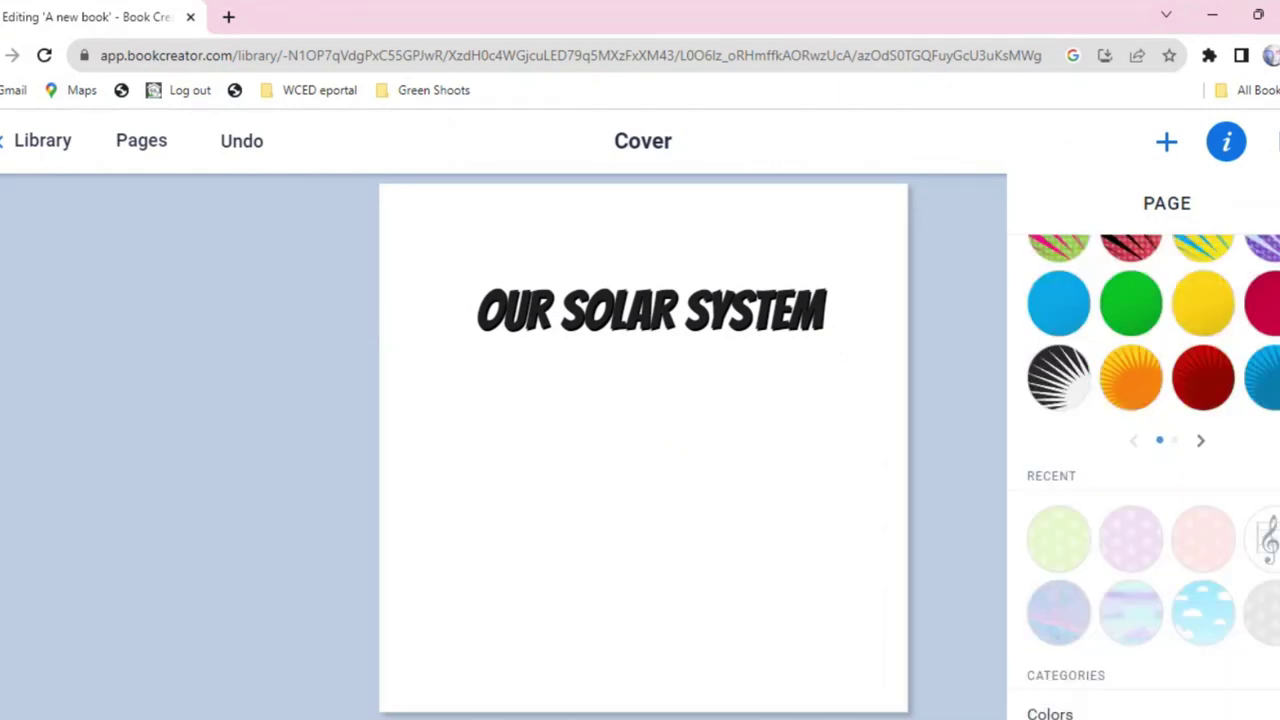
scroll(1130, 480, "down", 2)
scroll(1130, 505, "up", 4)
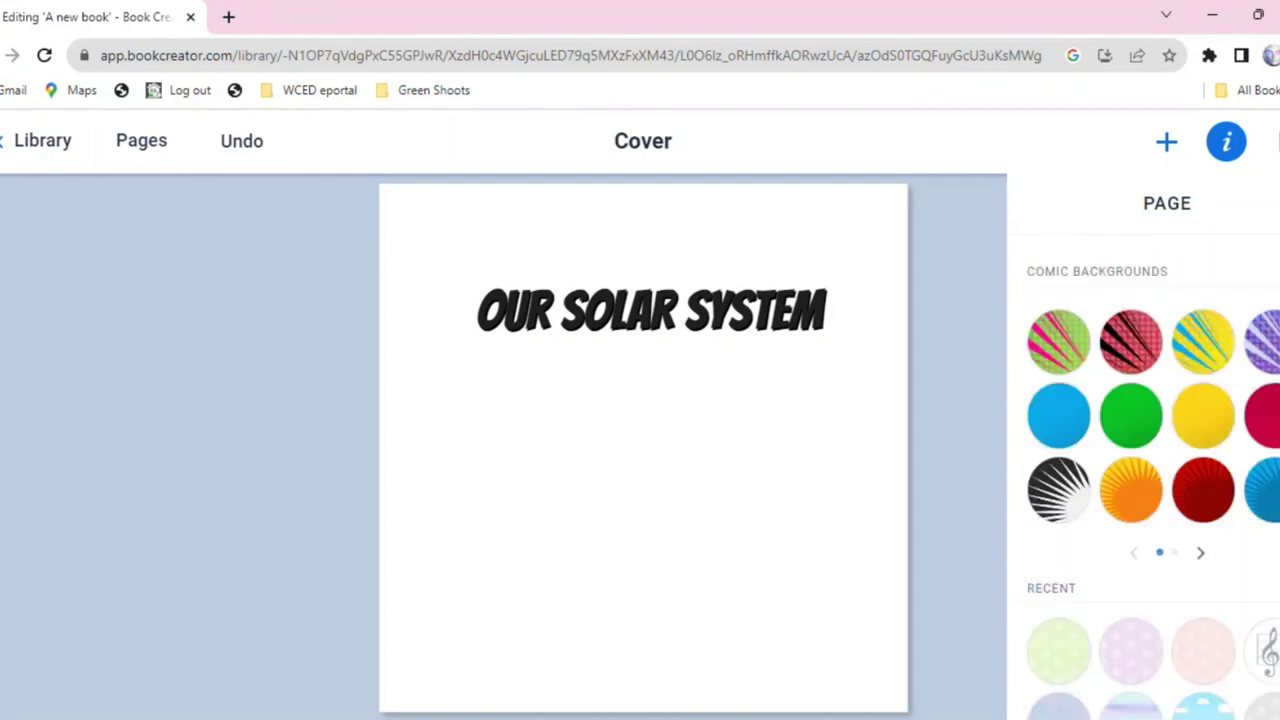
left_click(1062, 495)
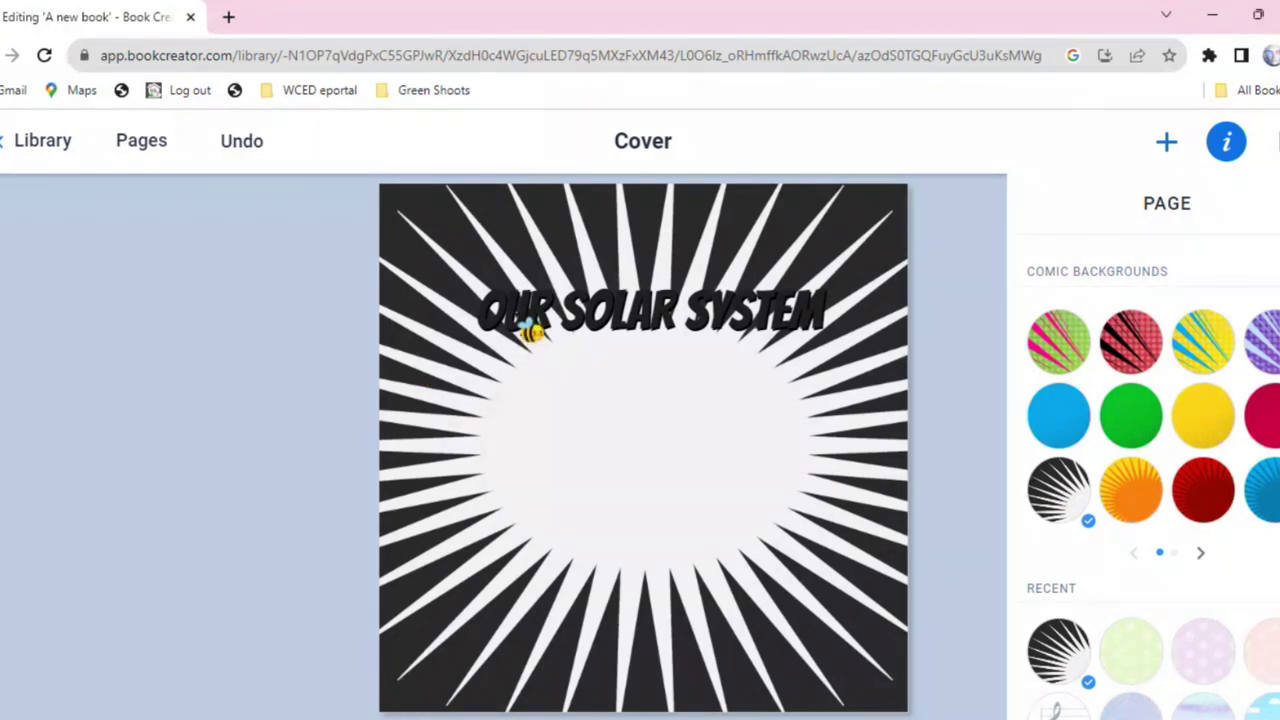
left_click(505, 303)
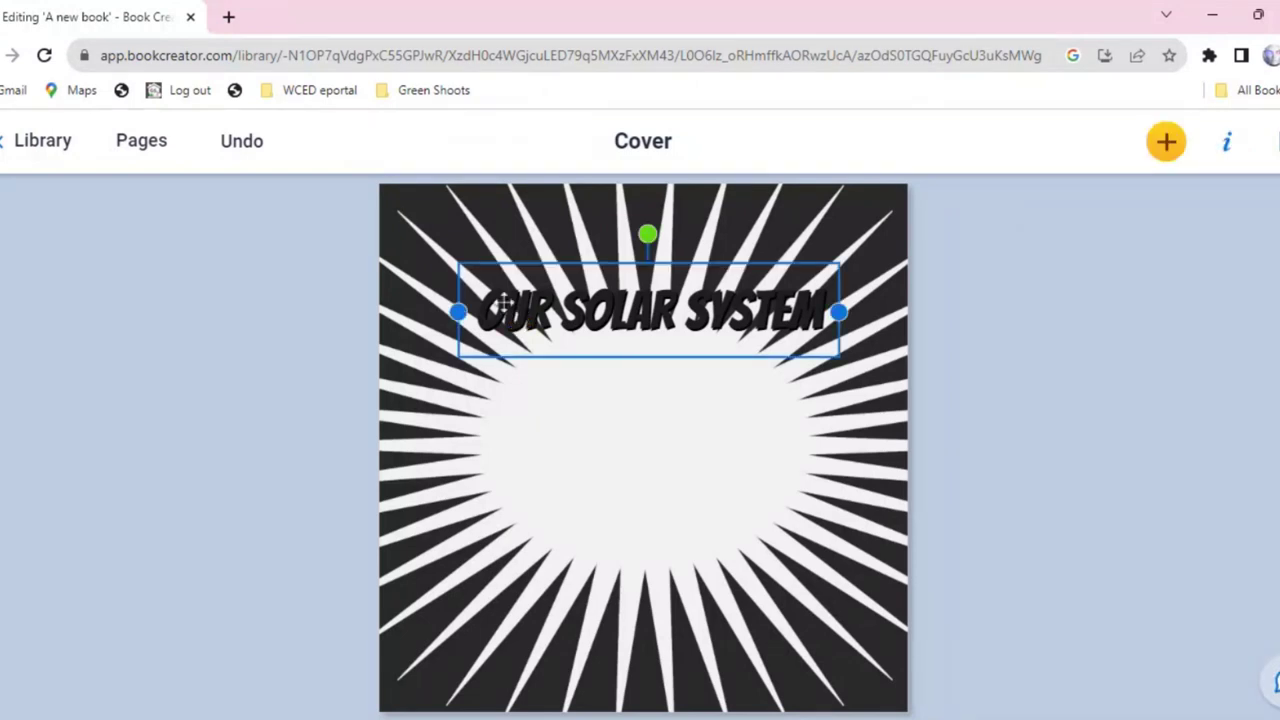
left_click(1227, 143)
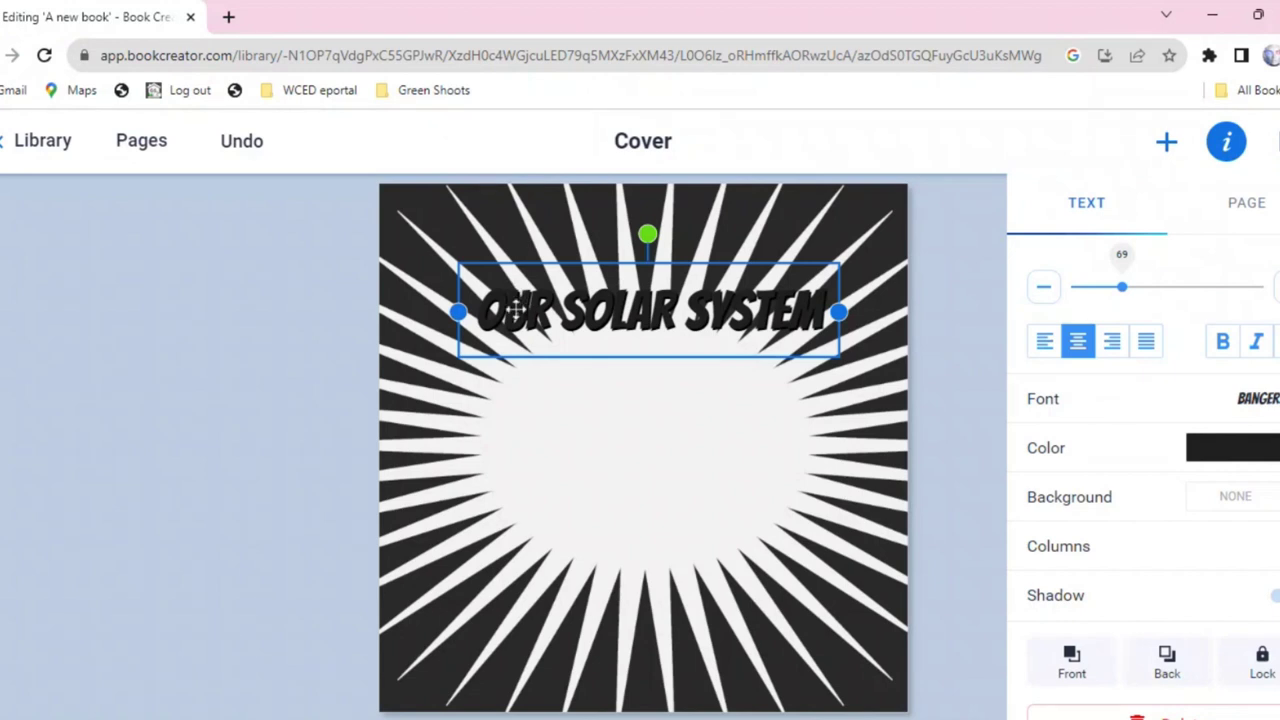
double_click(709, 317)
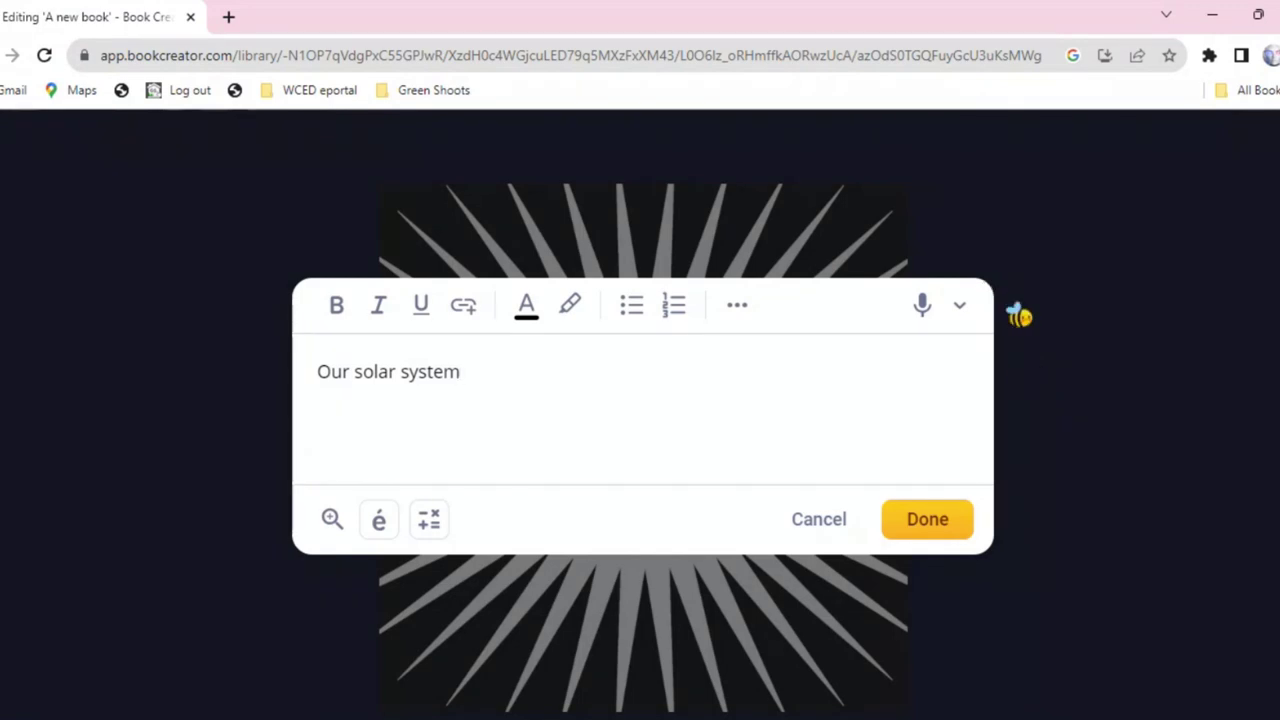
left_click(838, 521)
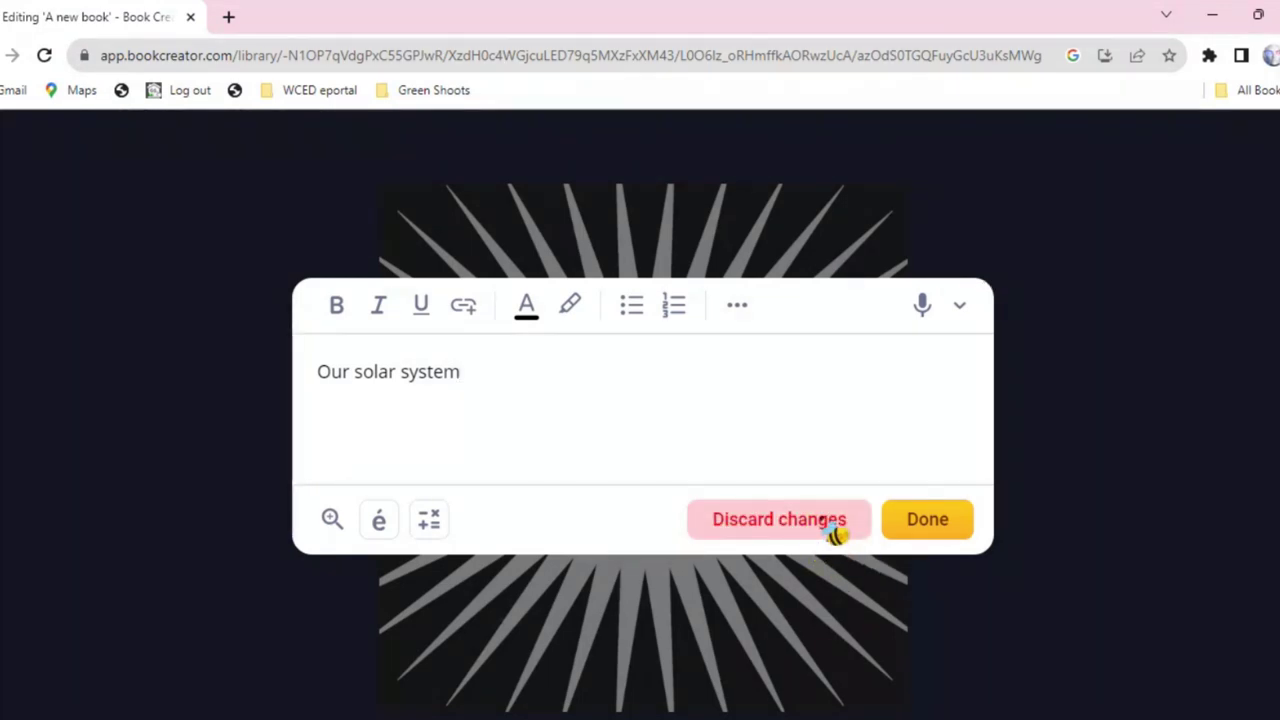
left_click(832, 530)
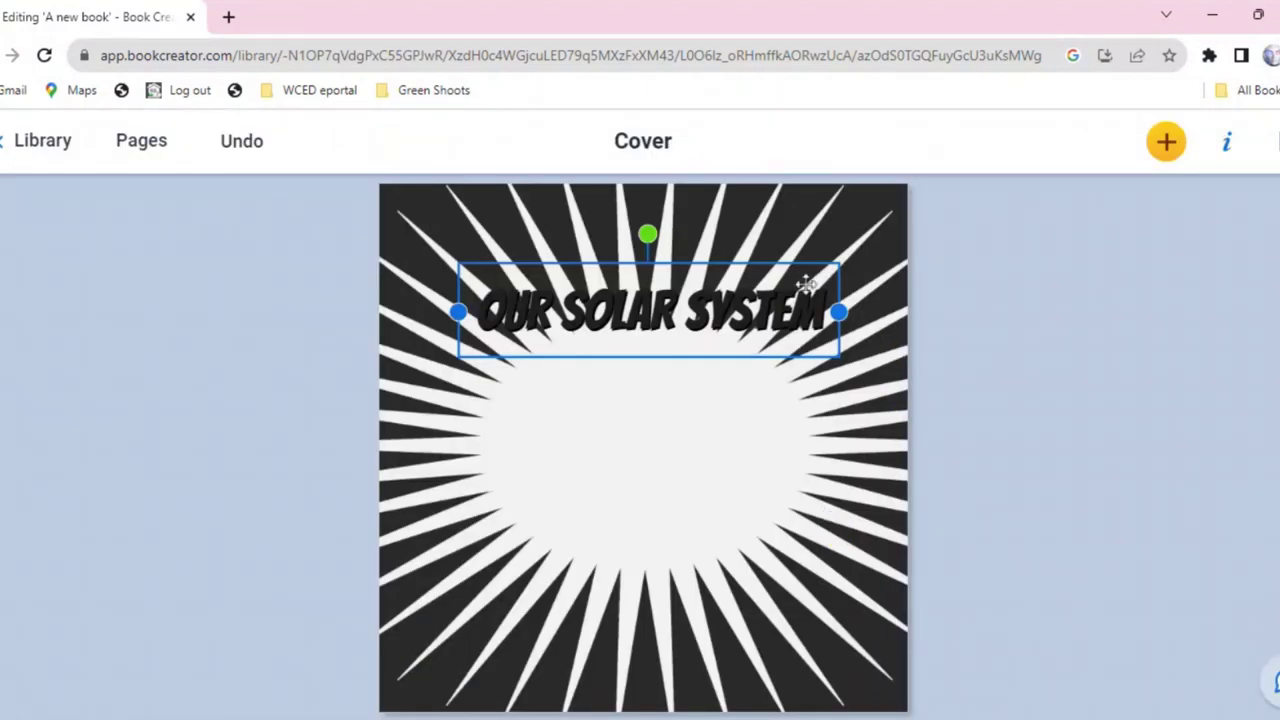
double_click(810, 290)
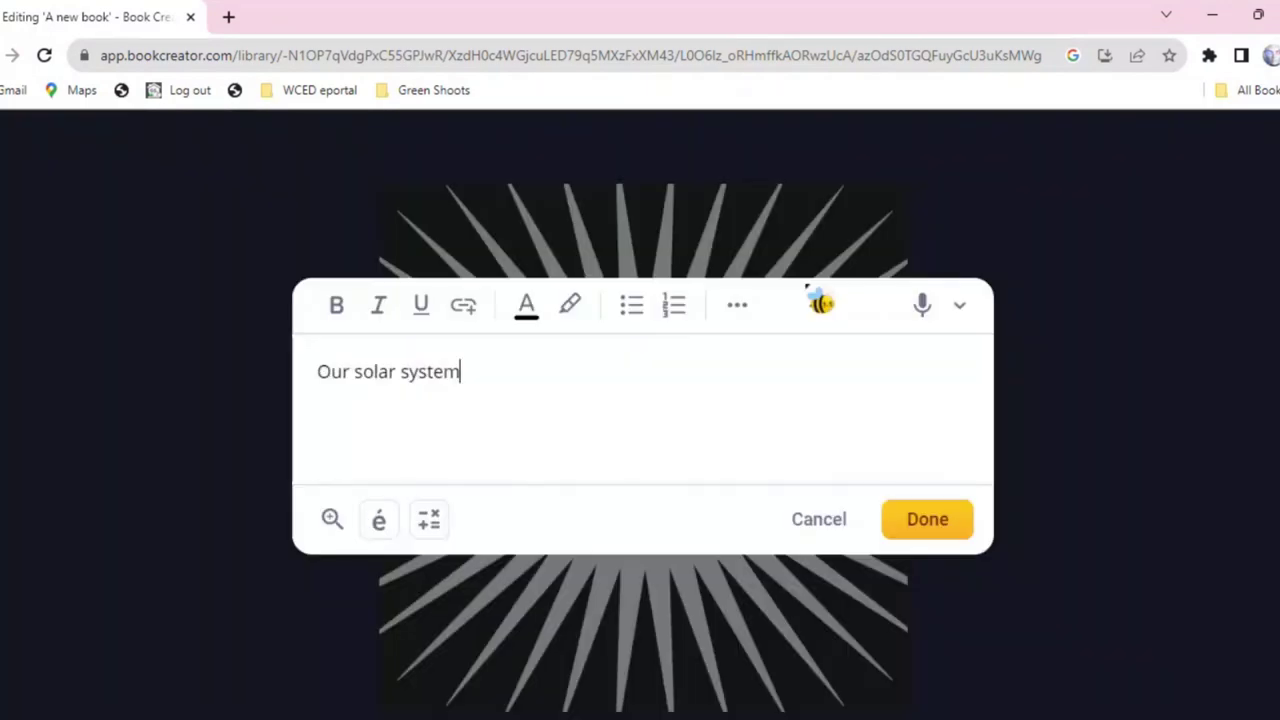
left_click(818, 520)
left_click(805, 522)
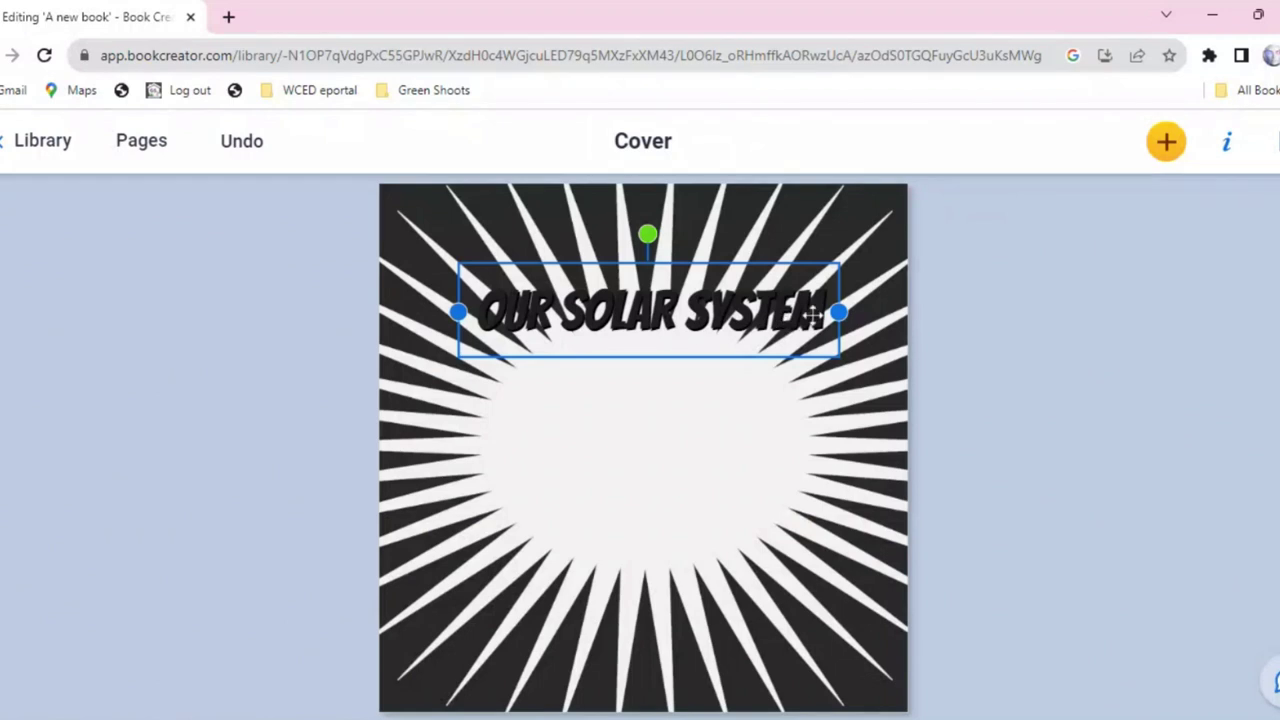
- Set the cover title's text colour to yellow so it stands out against the sunburst background
left_click(1228, 145)
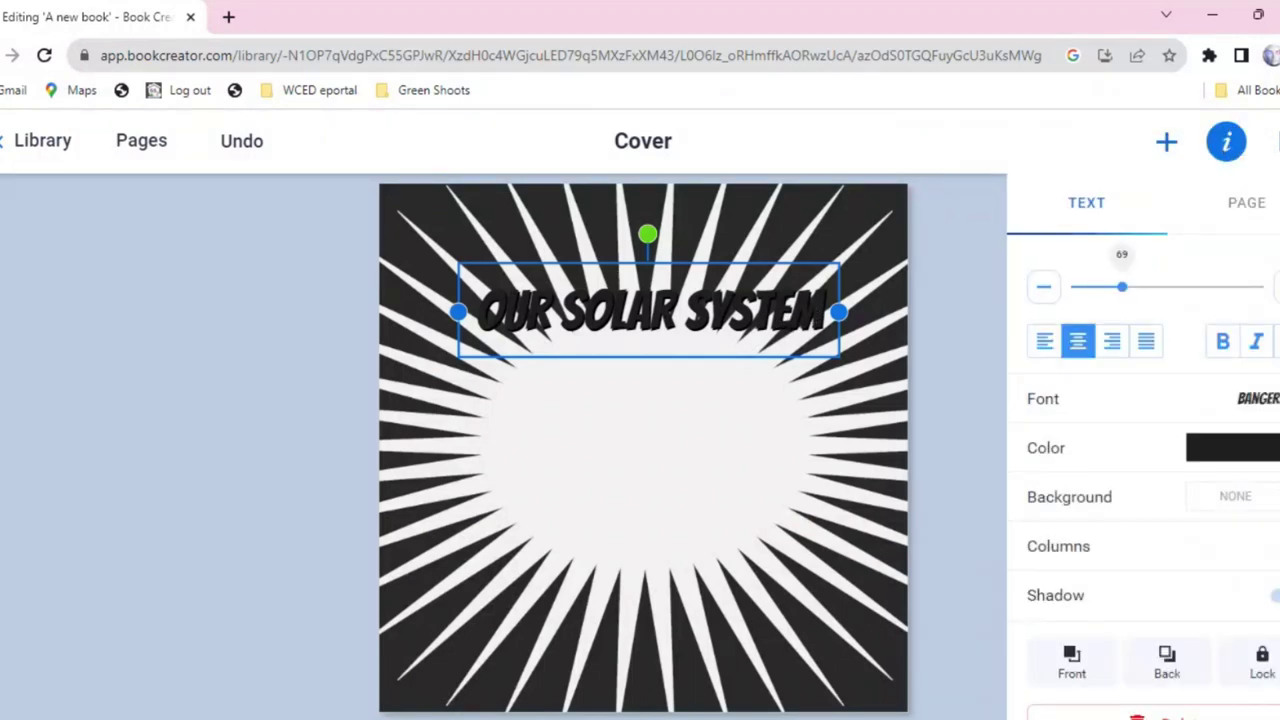
left_click(1240, 448)
left_click(1216, 368)
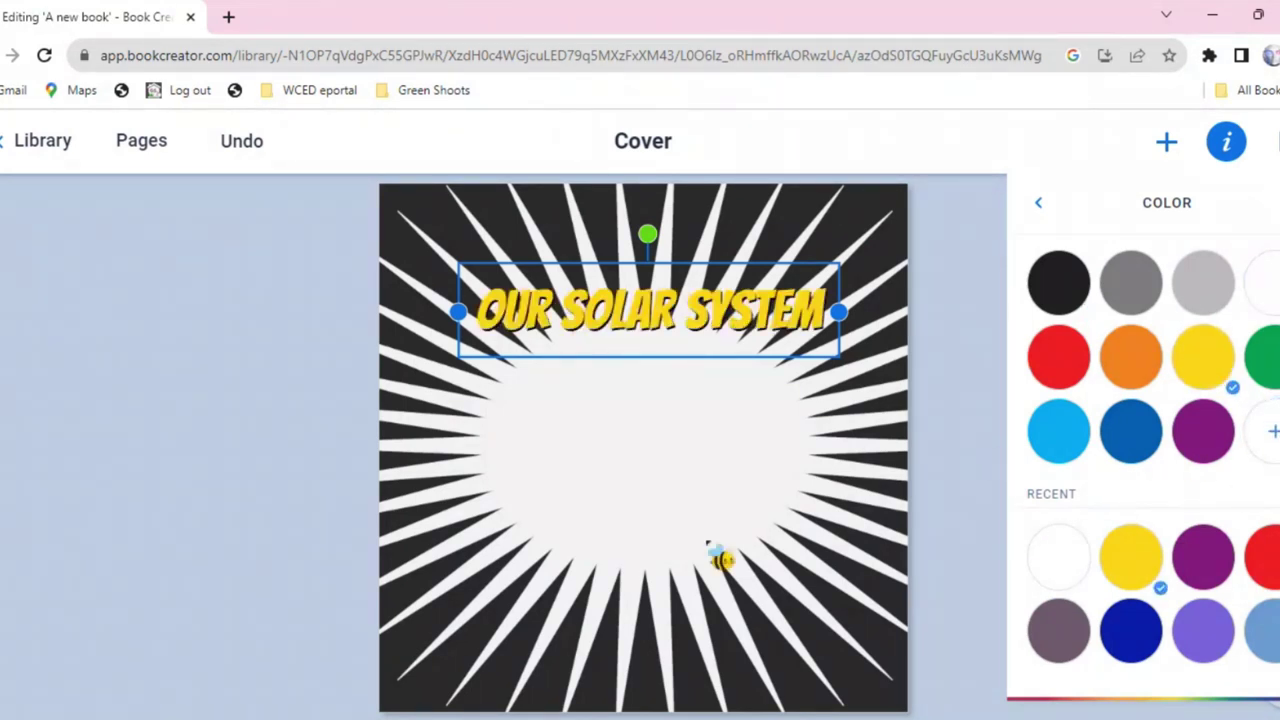
double_click(741, 271)
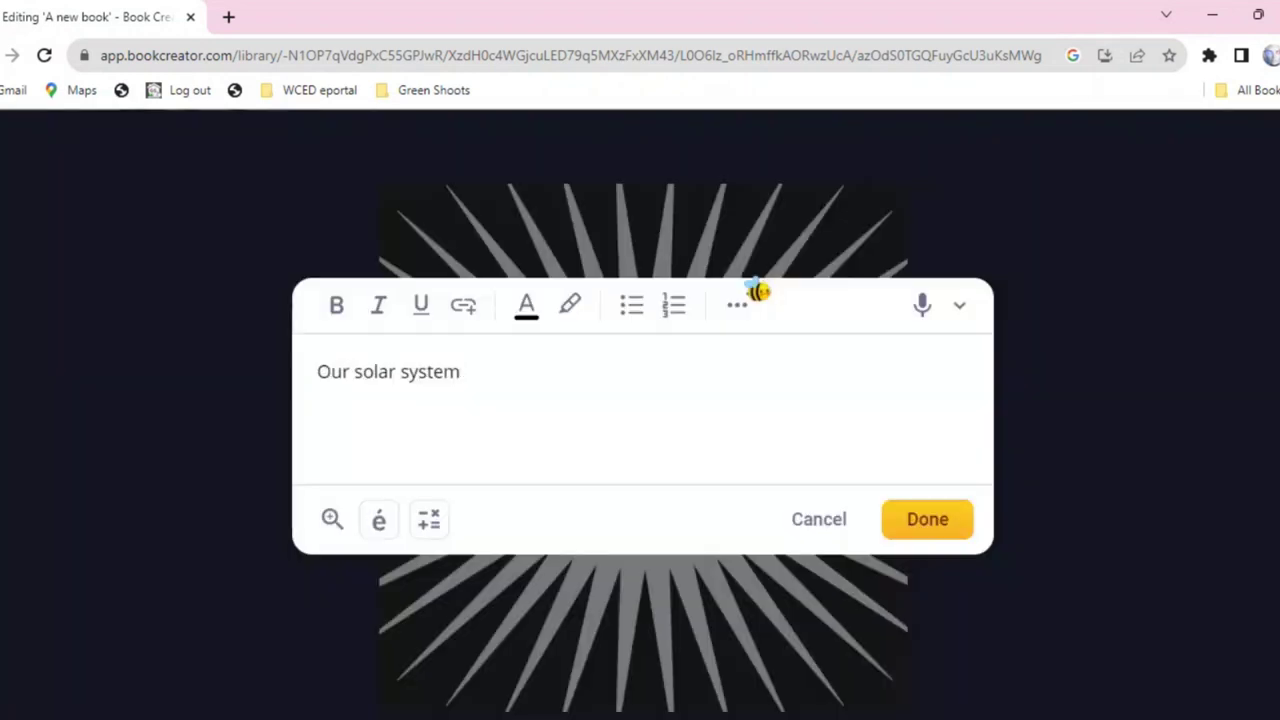
left_click(834, 538)
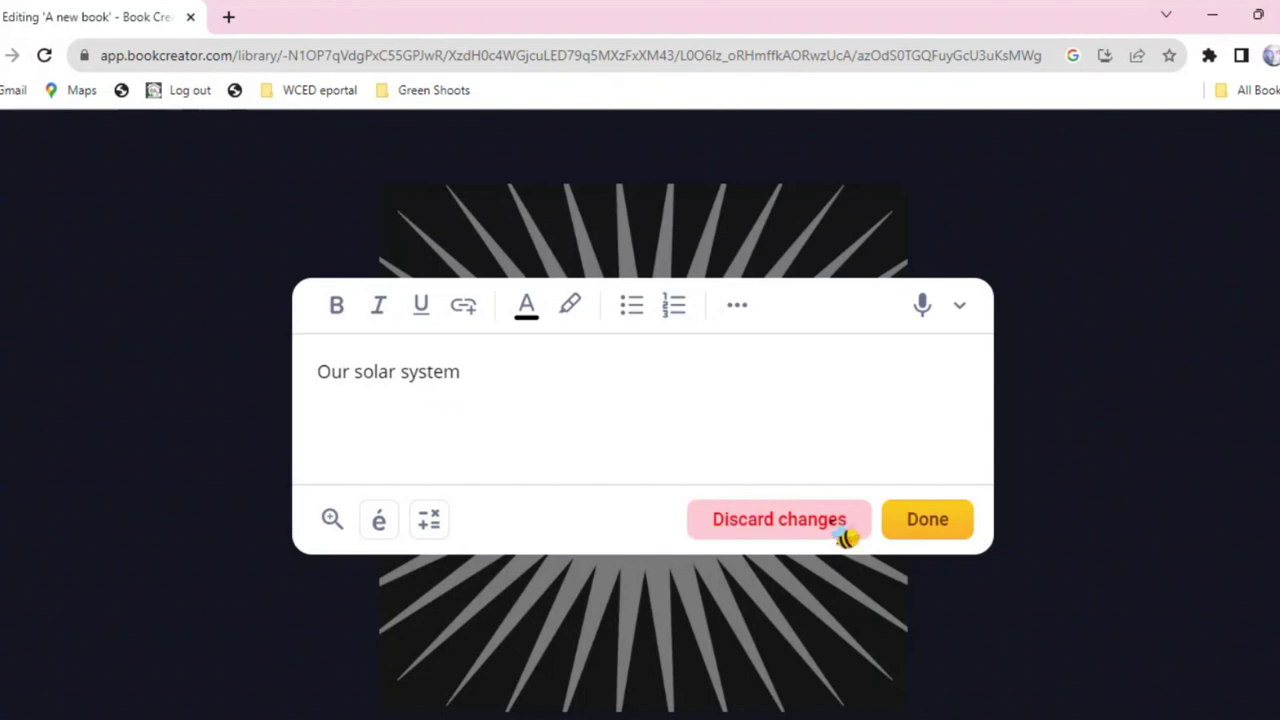
left_click(832, 522)
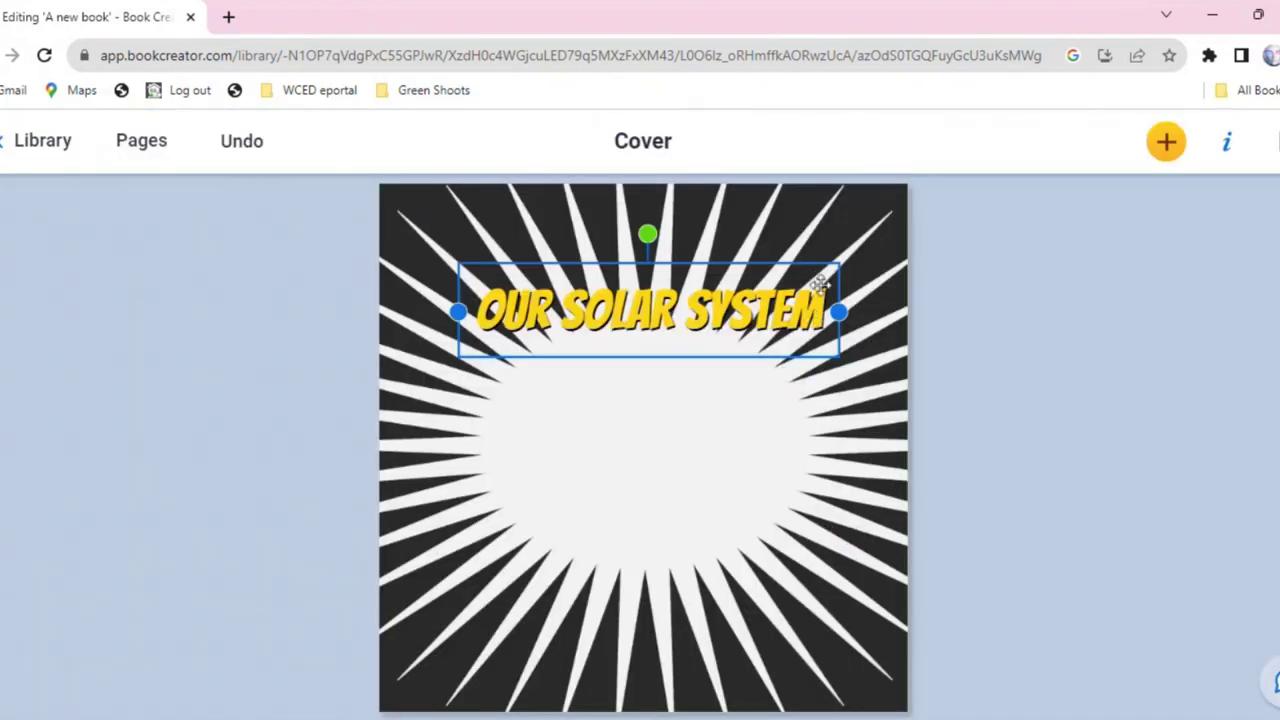
- Try a grey and a white background behind the cover title and reset it to none
left_click(1228, 145)
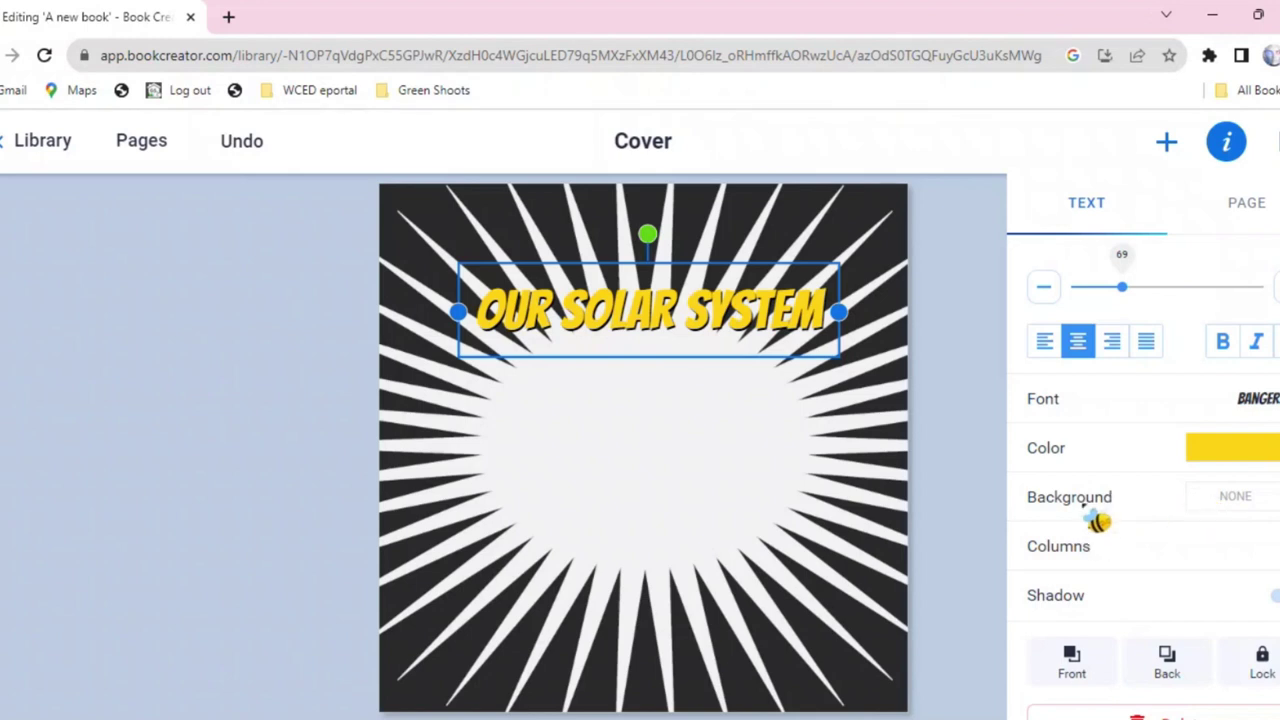
left_click(1136, 447)
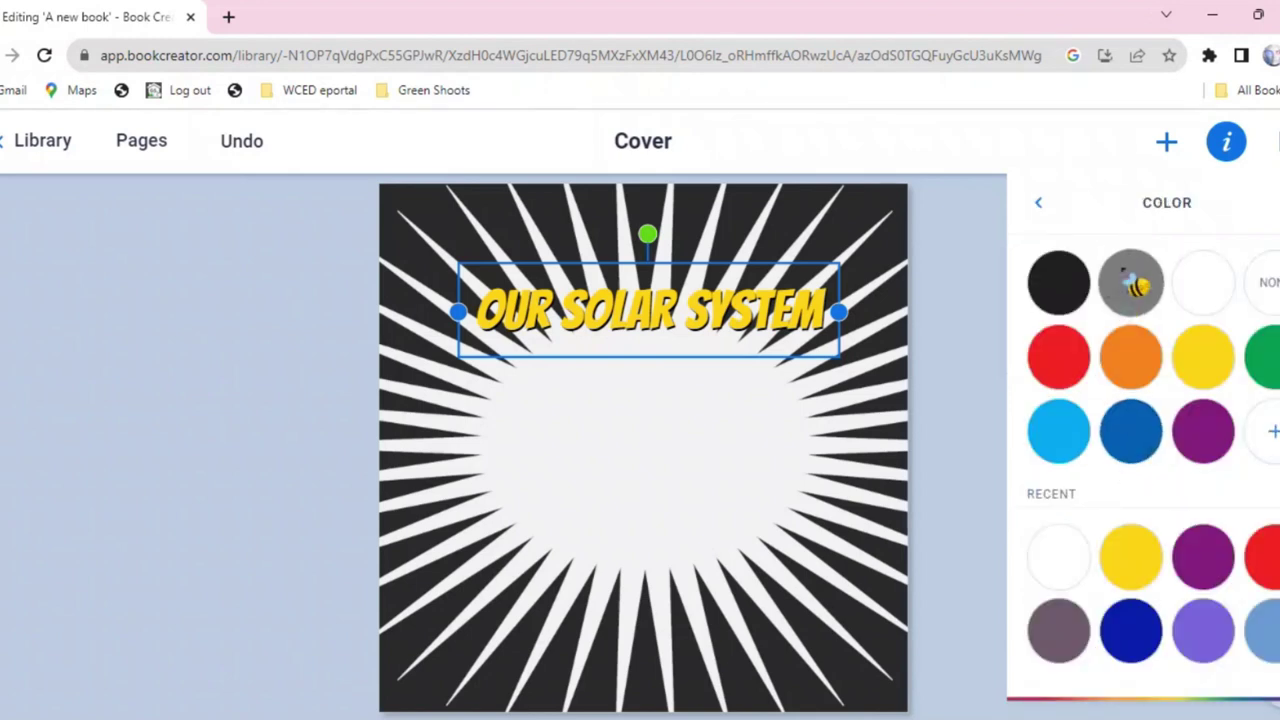
left_click(1136, 285)
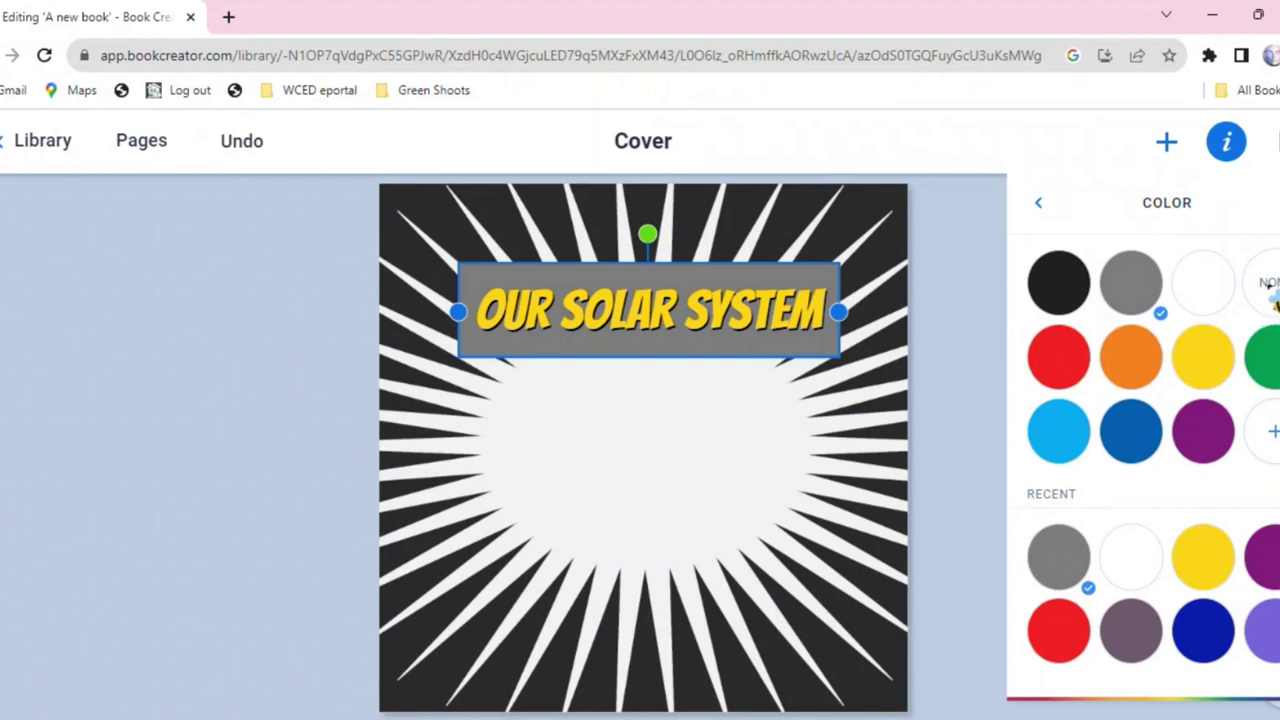
left_click(1226, 292)
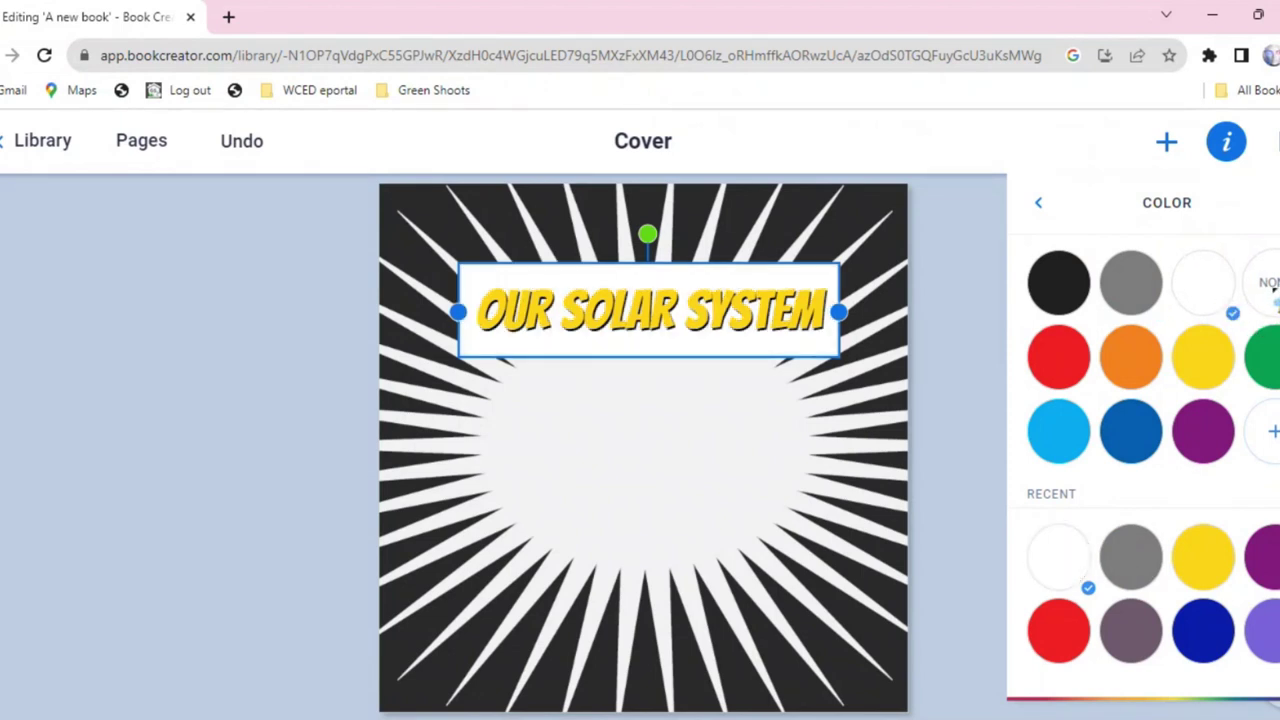
left_click(1268, 288)
- Look through the media, shapes and additional items that can be added to the page, and examine the catalogue of available apps
left_click(1166, 141)
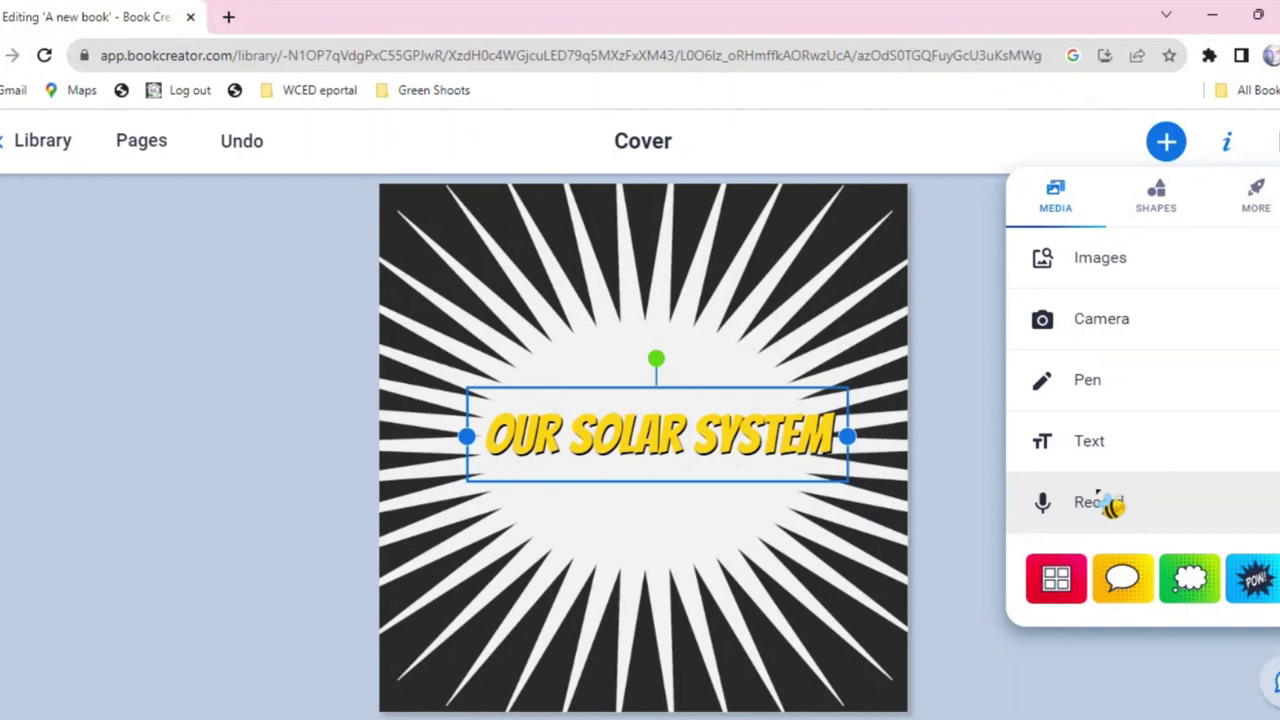
left_click(1176, 203)
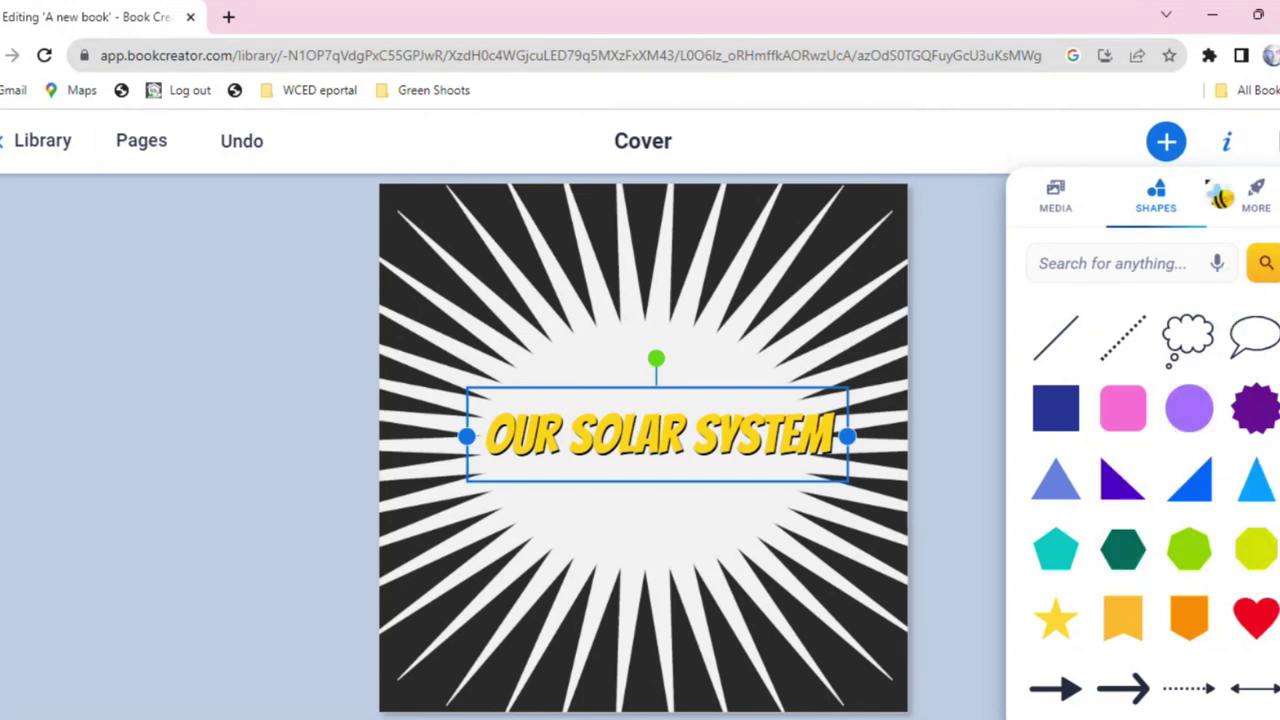
left_click(1258, 200)
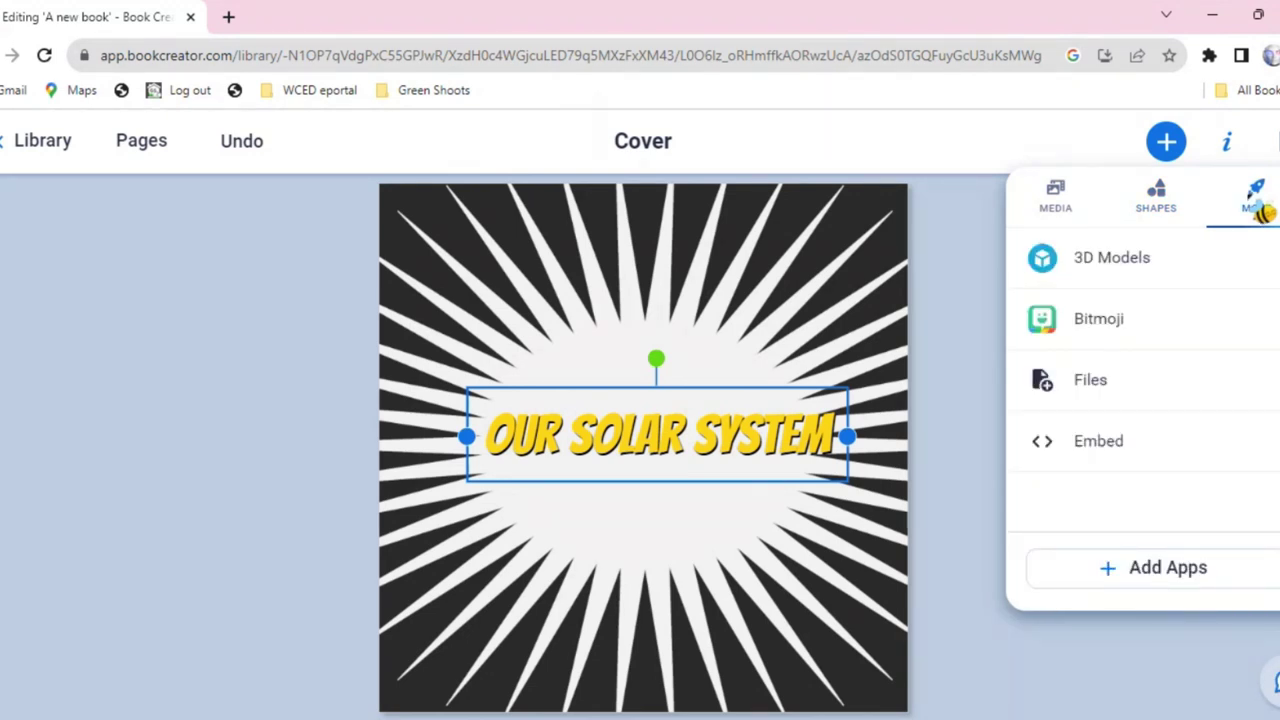
left_click(1150, 568)
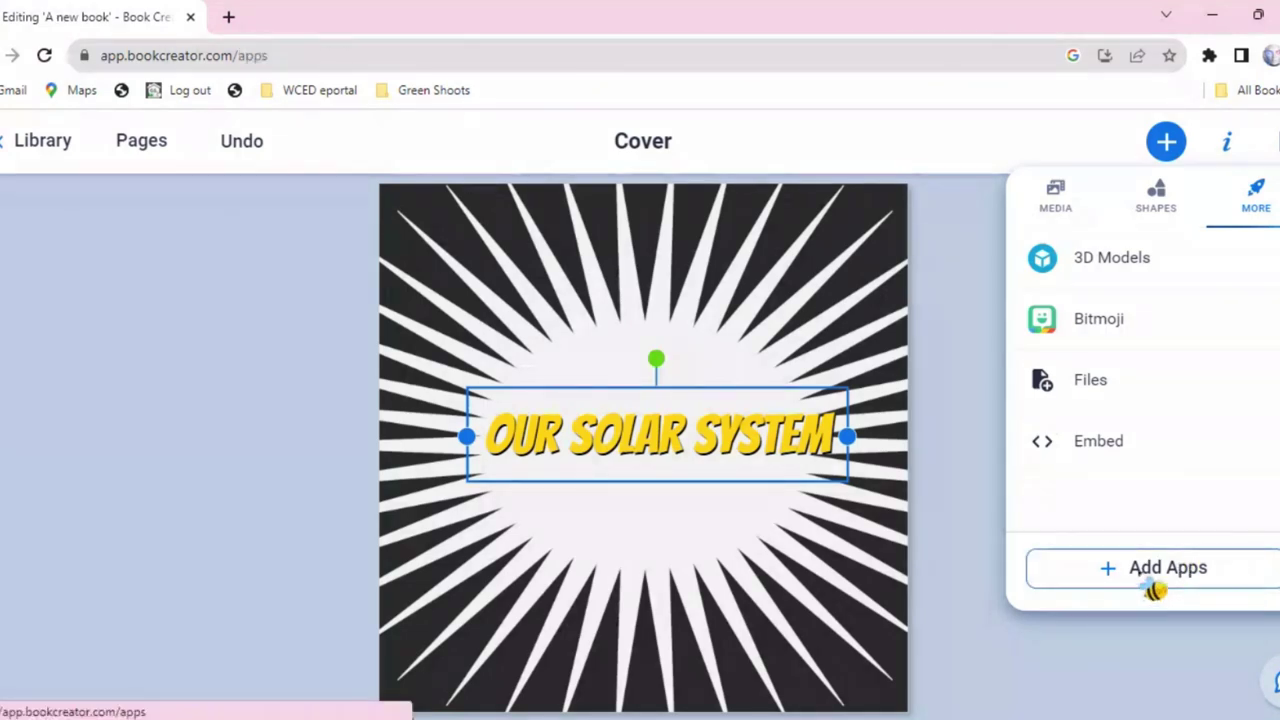
scroll(1151, 591, "down", 4)
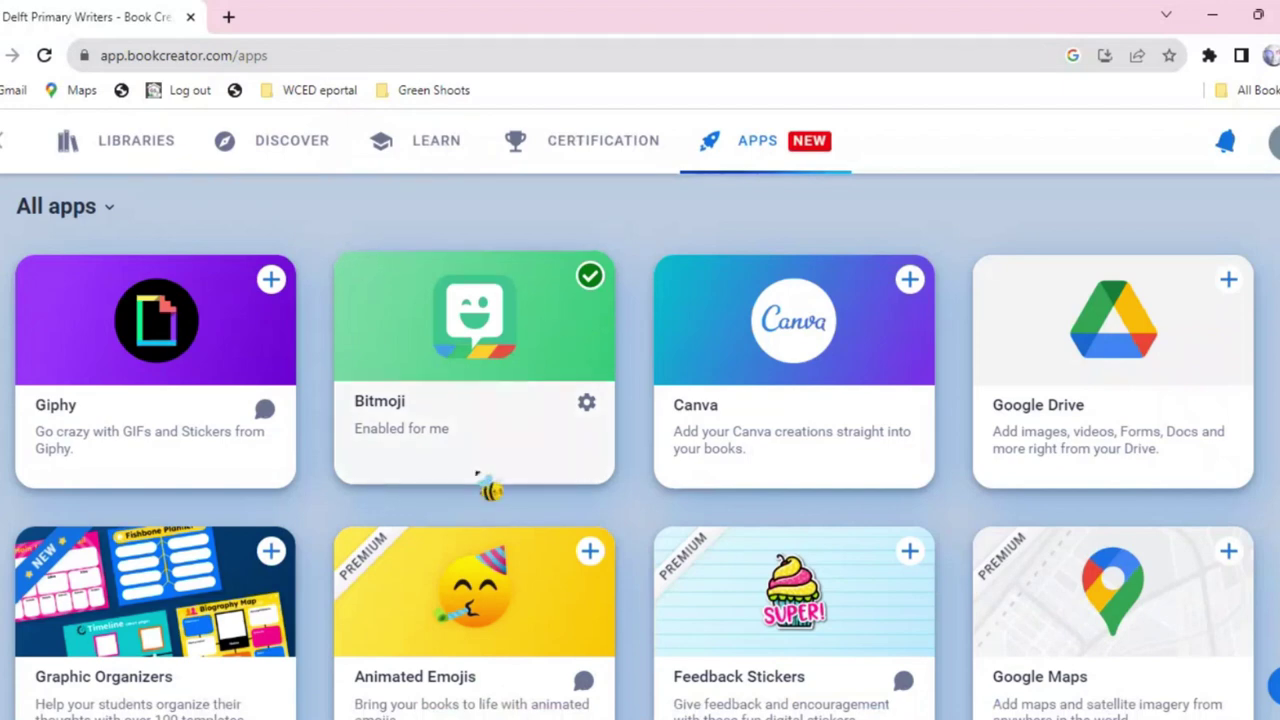
scroll(102, 235, "down", 2)
scroll(104, 290, "up", 1)
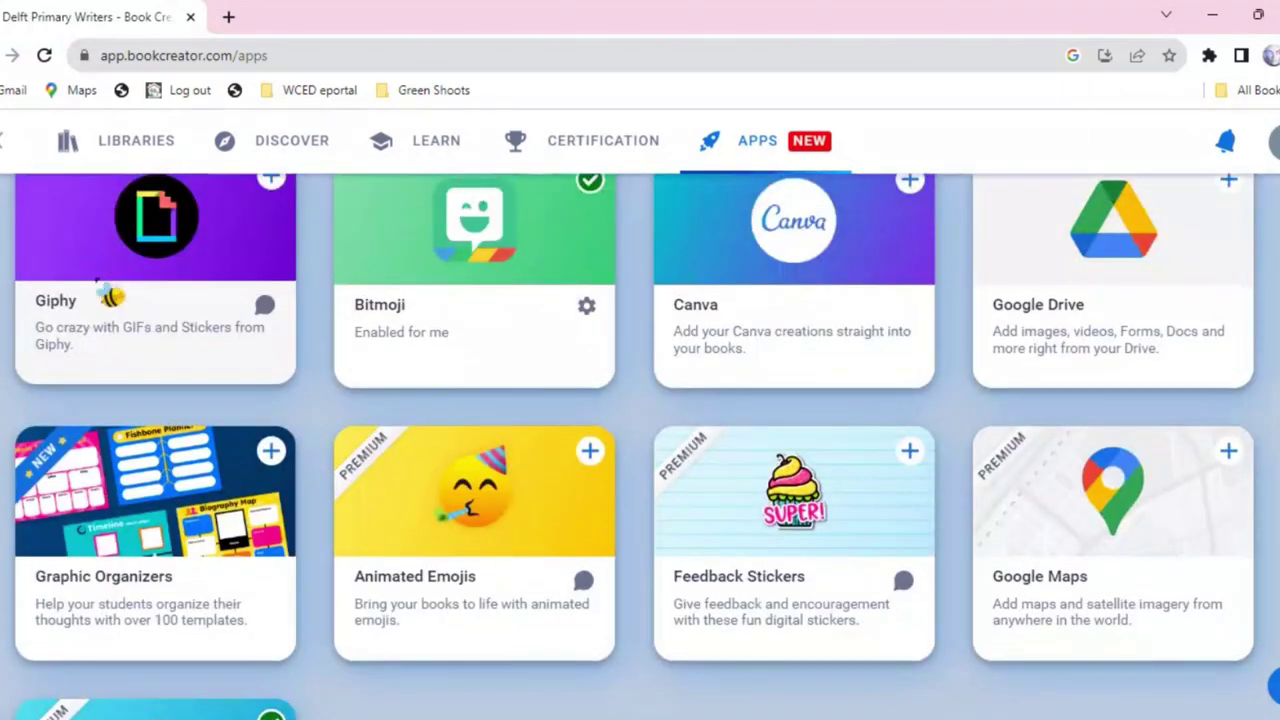
scroll(97, 337, "up", 1)
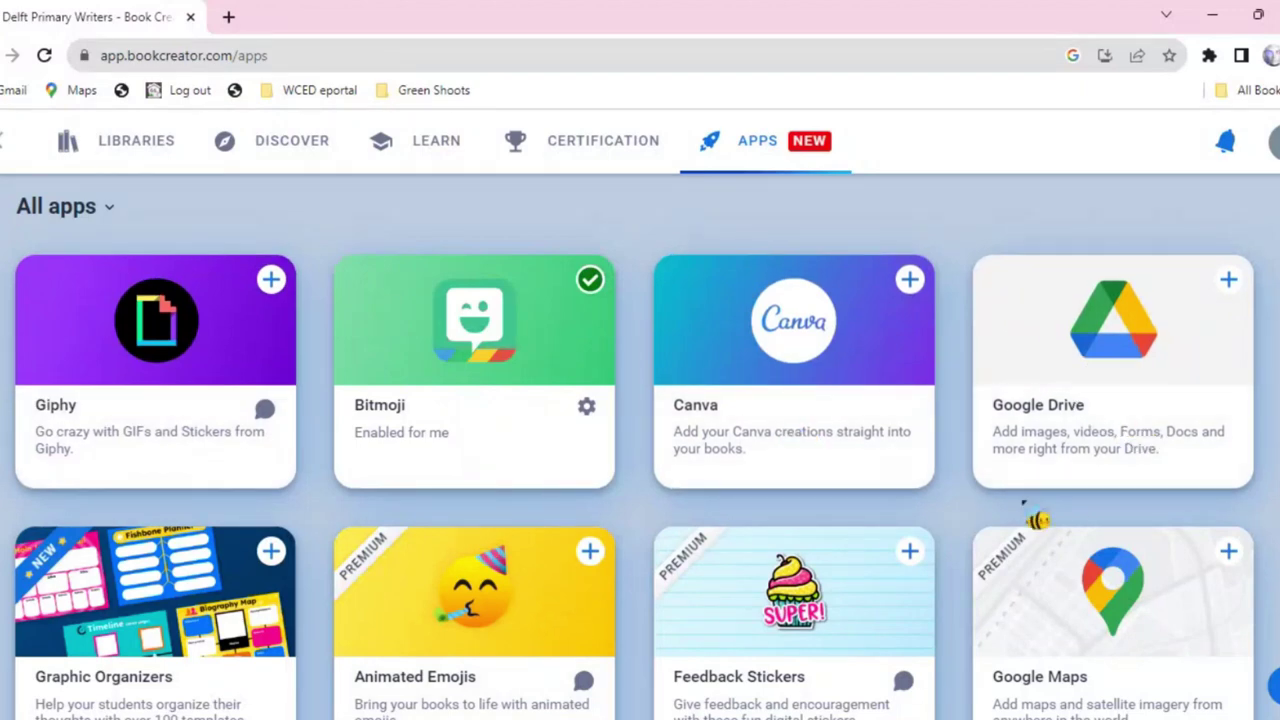
scroll(1050, 517, "down", 2)
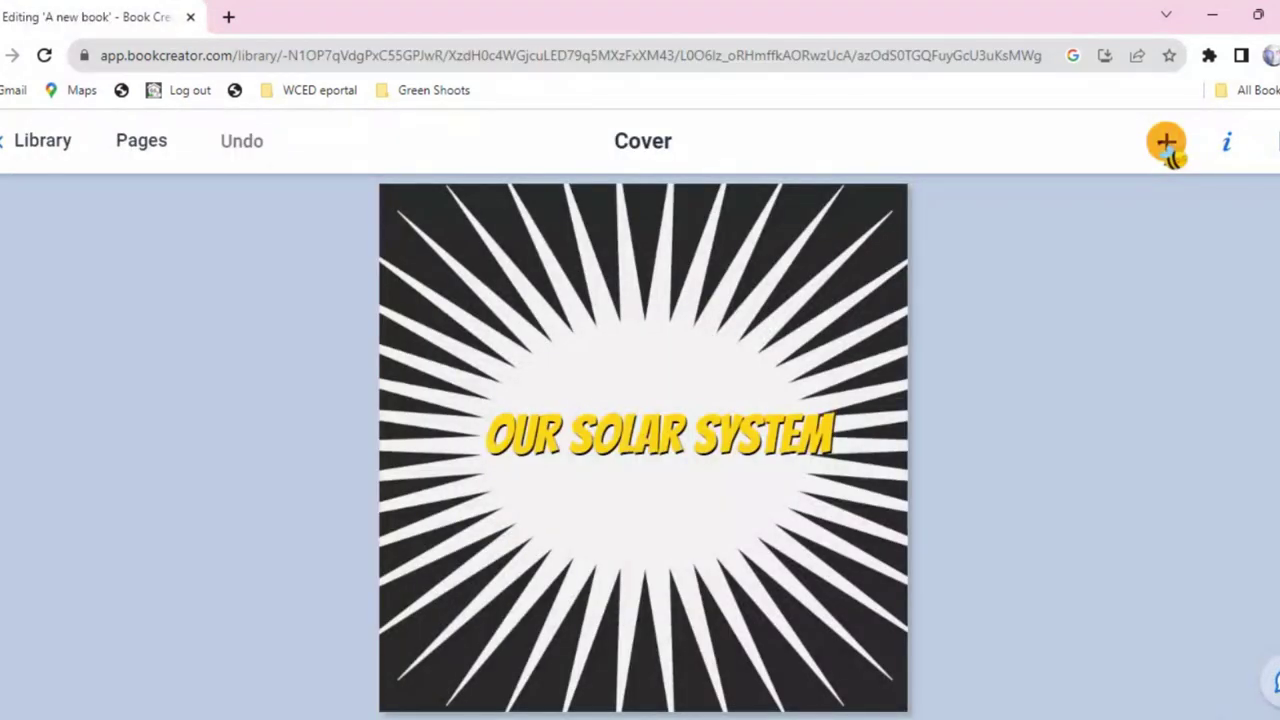
- Browse the 3D model categories for the cover and open Science & Technology
left_click(1166, 142)
left_click(1255, 196)
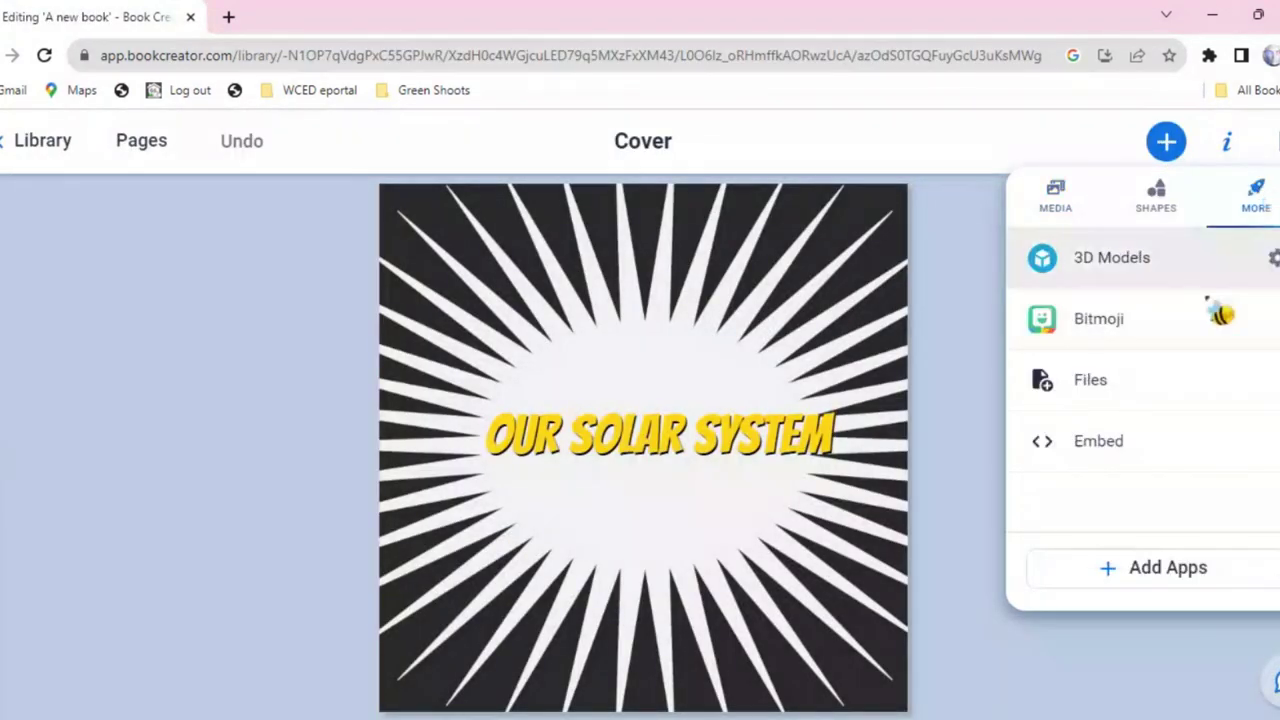
left_click(1192, 262)
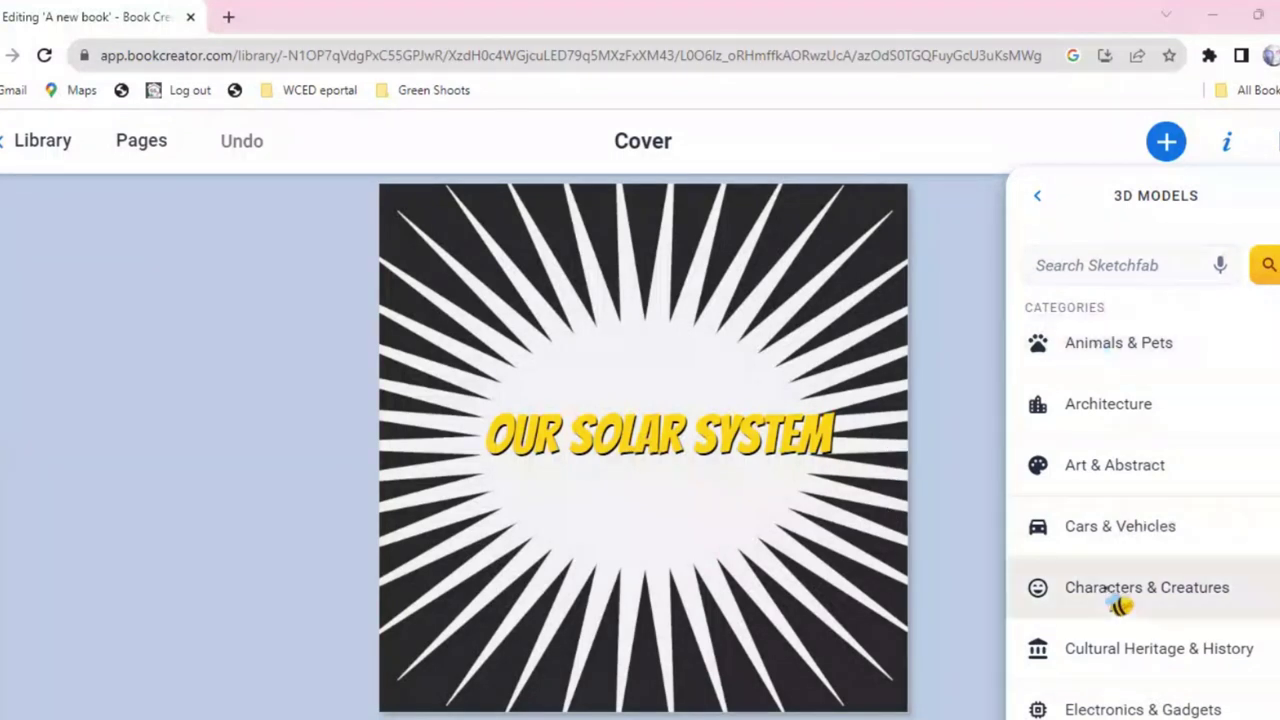
scroll(1114, 580, "down", 1)
scroll(1114, 580, "down", 3)
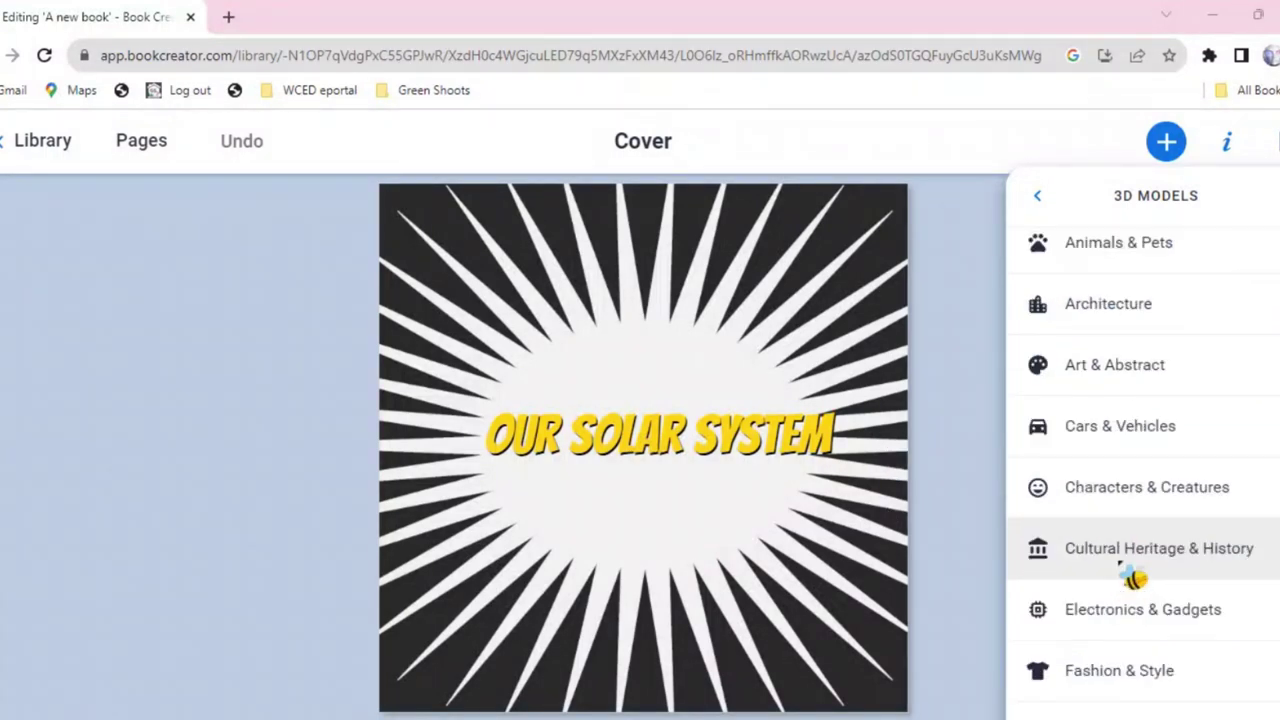
scroll(1120, 615, "down", 6)
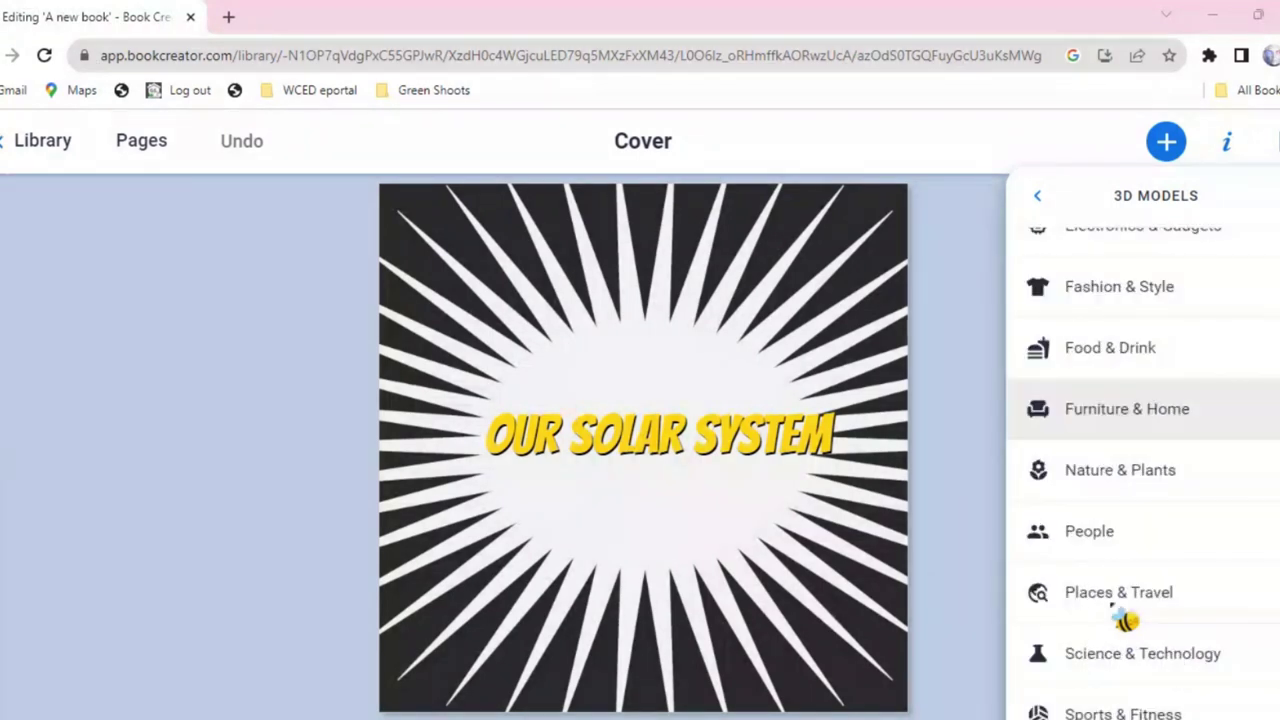
left_click(1150, 662)
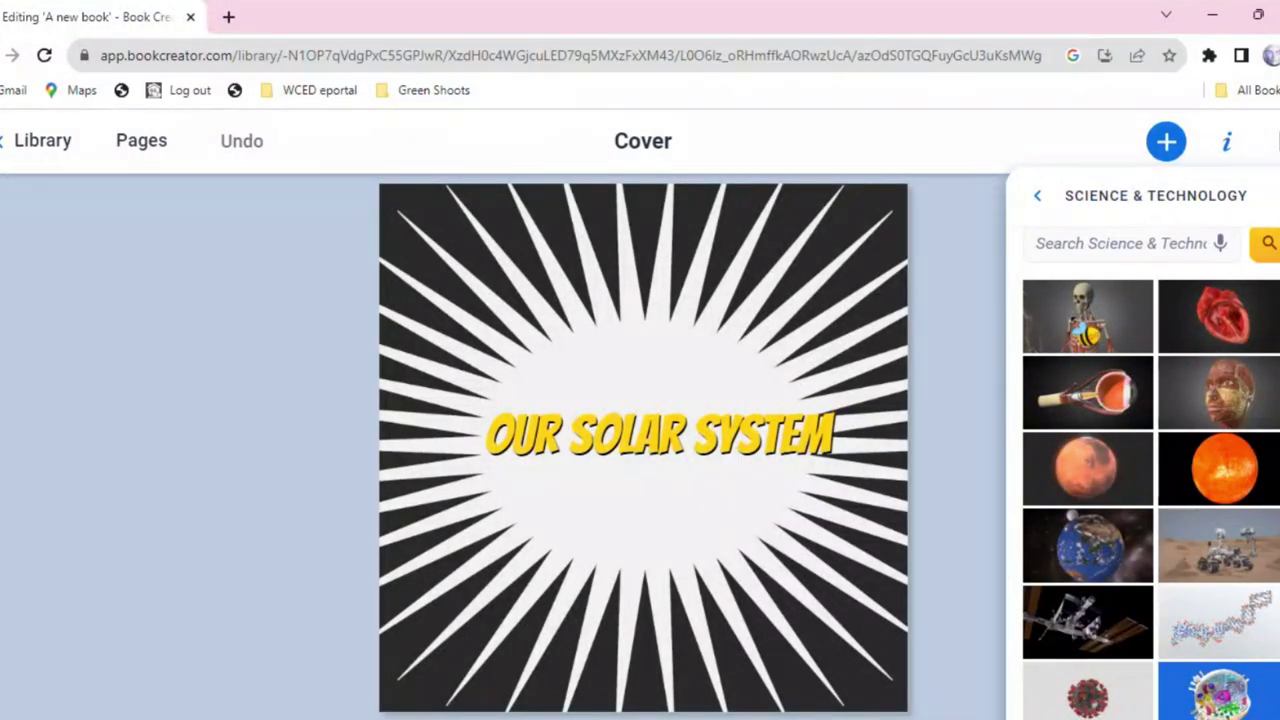
- Preview the Anatomy 3D model and rotate the skeleton to view it from behind
left_click(1087, 333)
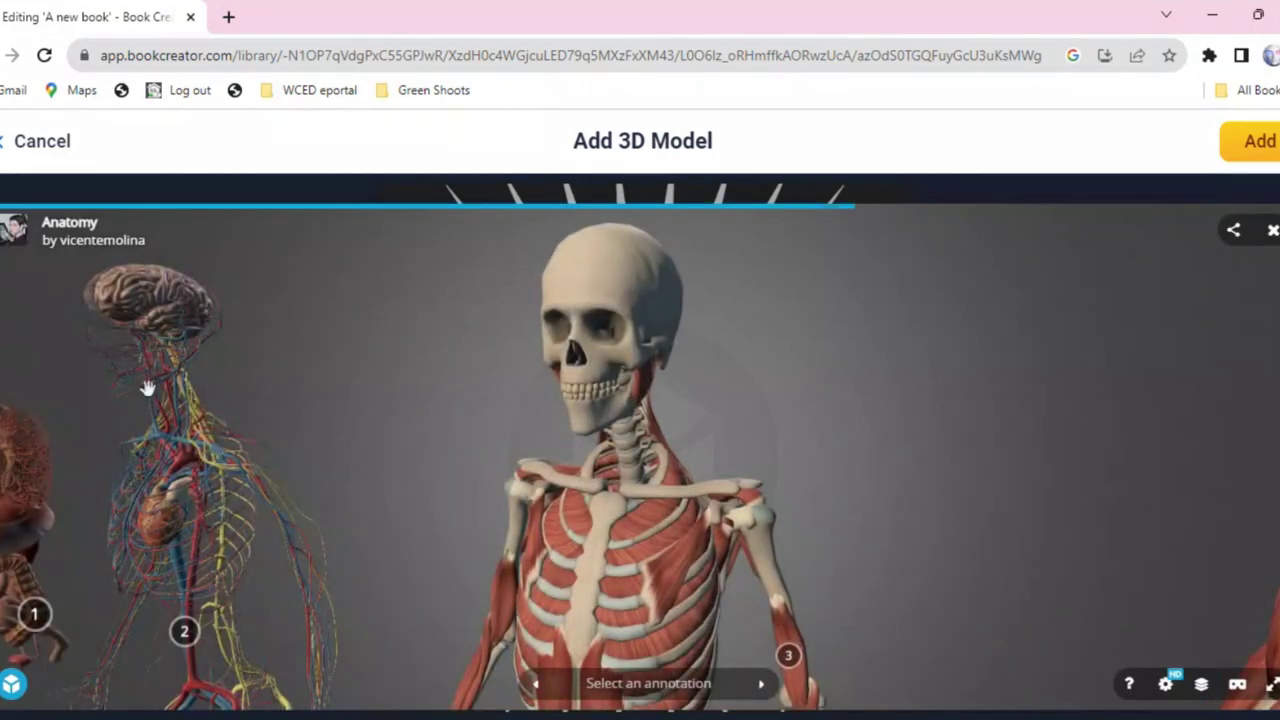
mouse_move(266, 360)
left_mouse_down()
mouse_move(466, 357)
mouse_move(346, 351)
left_mouse_up()
left_click_drag(475, 346, 689, 357)
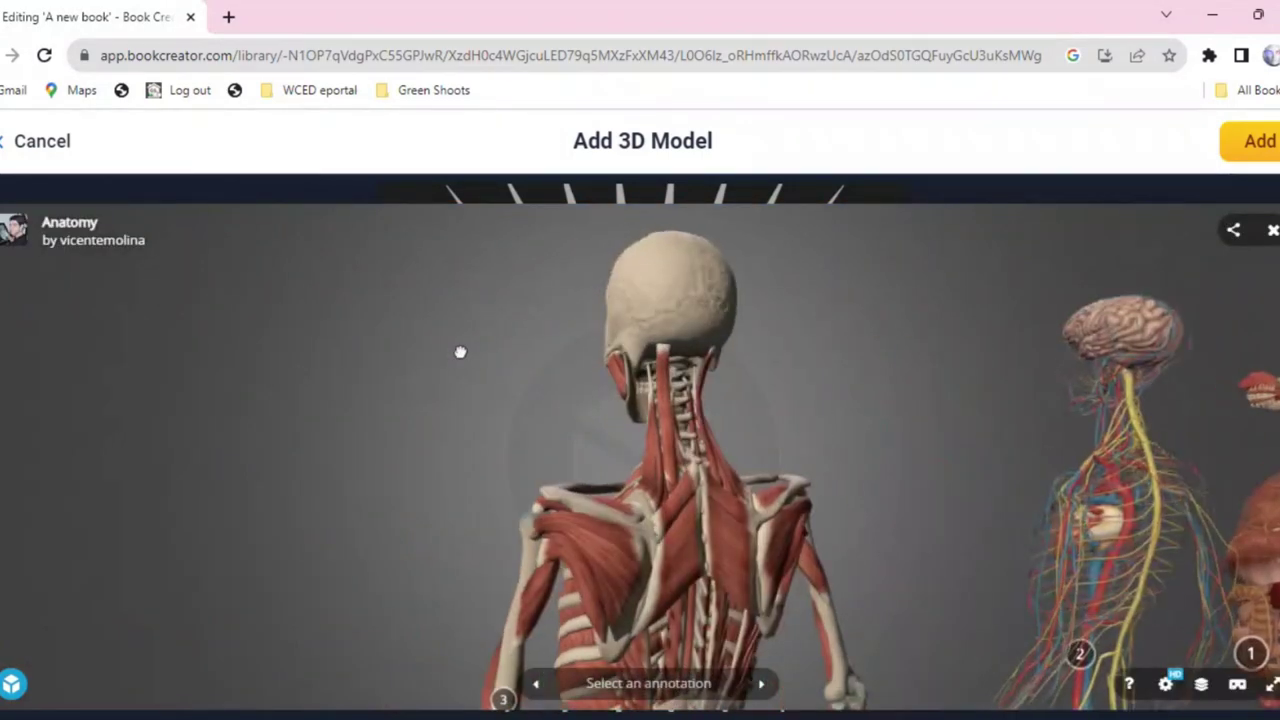
- Rotate the Anatomy model between its front and back views and bring all four figures into view
left_click_drag(460, 352, 186, 363)
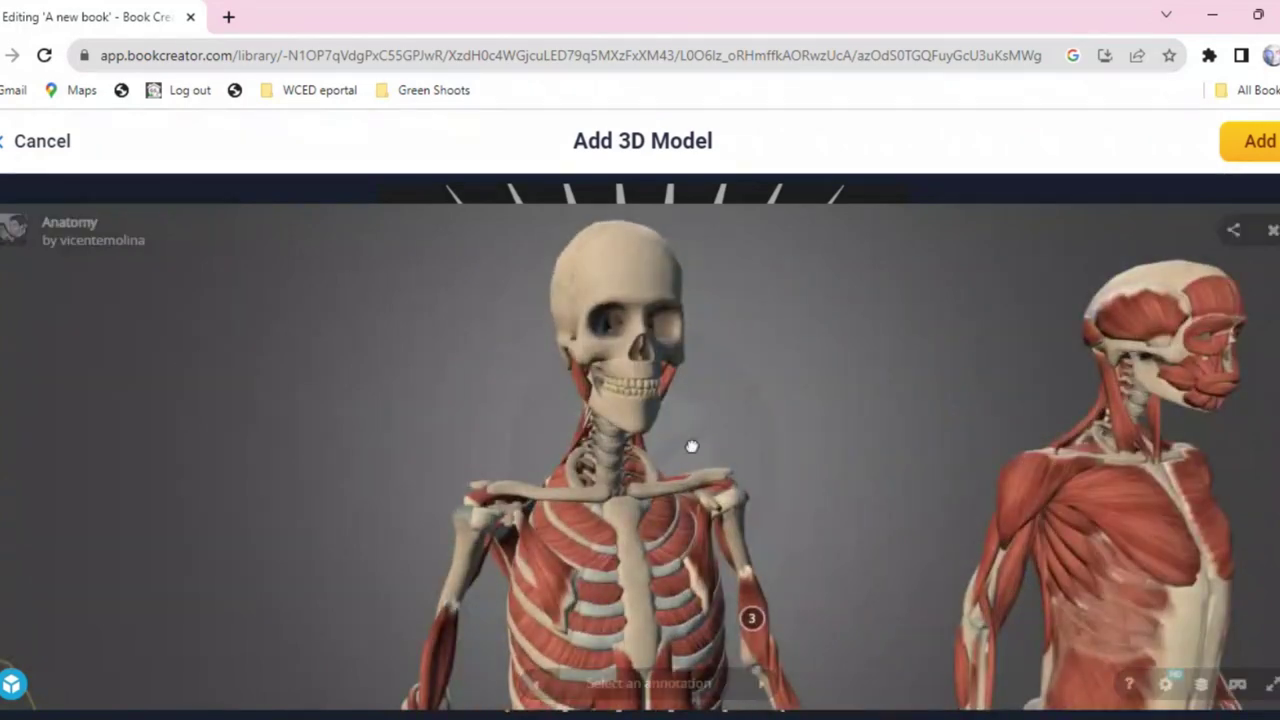
left_click_drag(691, 446, 970, 460)
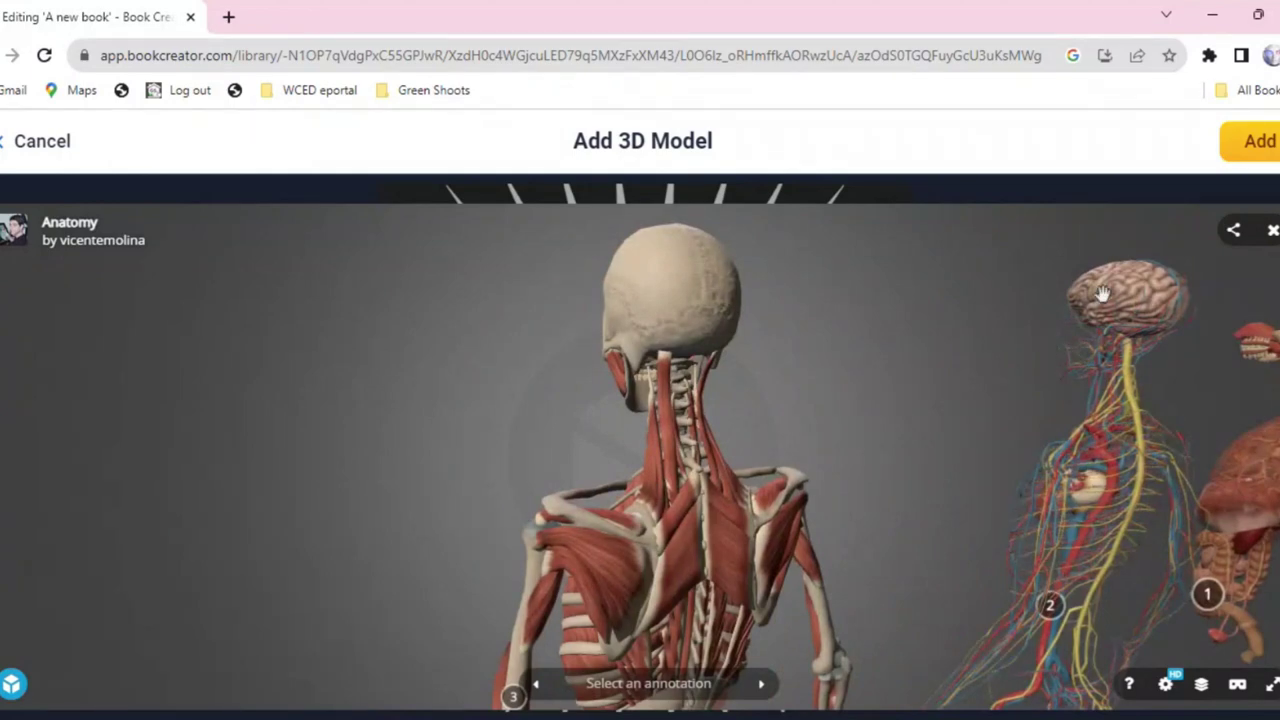
mouse_move(1094, 289)
left_mouse_down()
mouse_move(1043, 306)
mouse_move(1094, 300)
left_mouse_up()
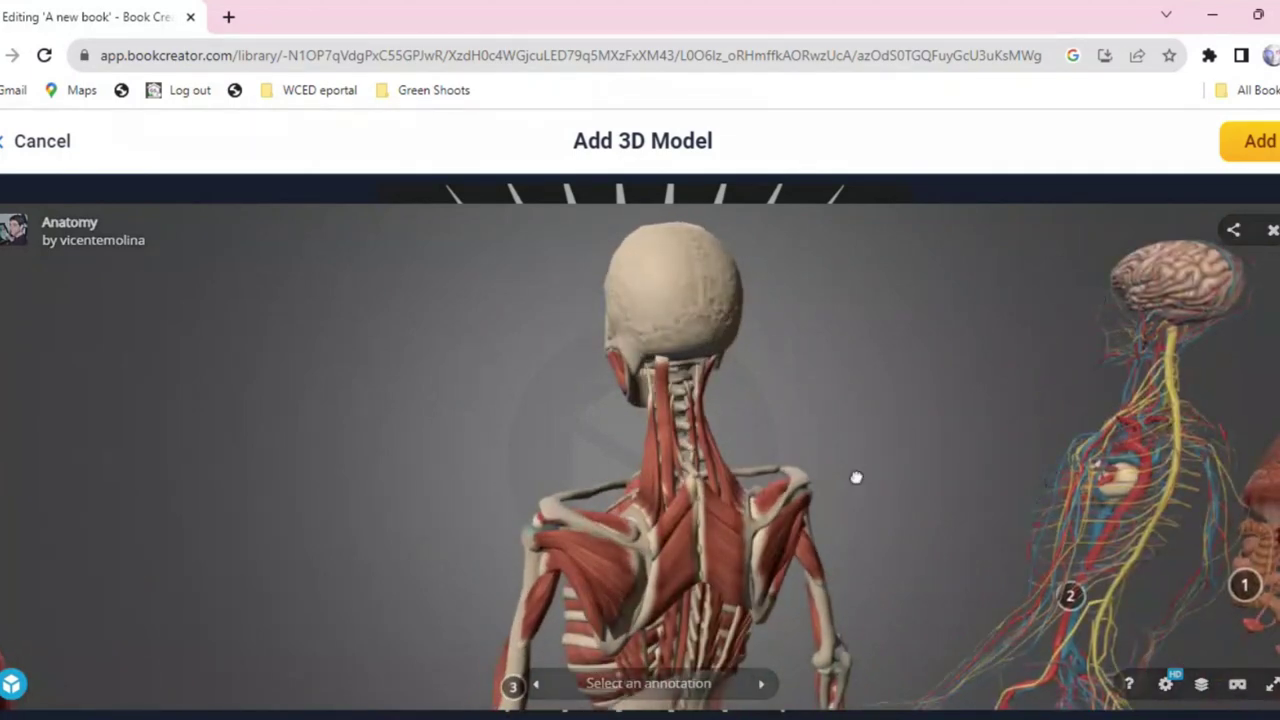
left_click_drag(854, 477, 825, 472)
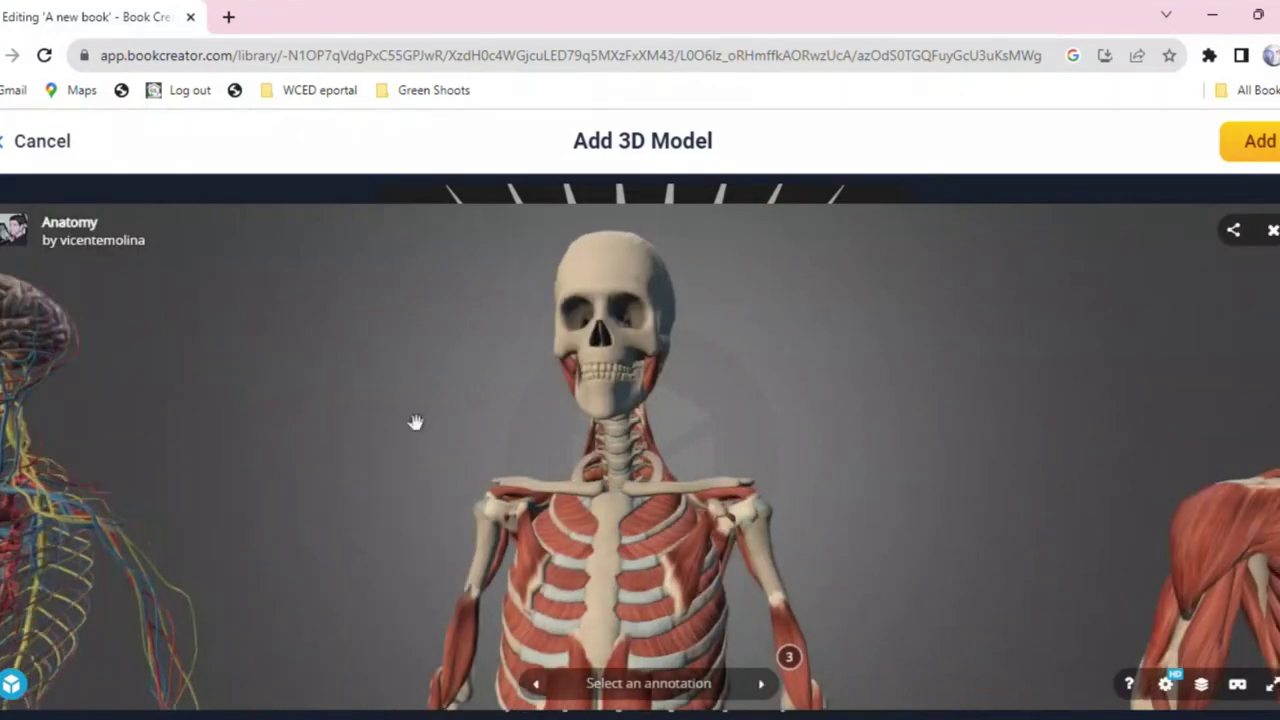
scroll(946, 449, "down", 5)
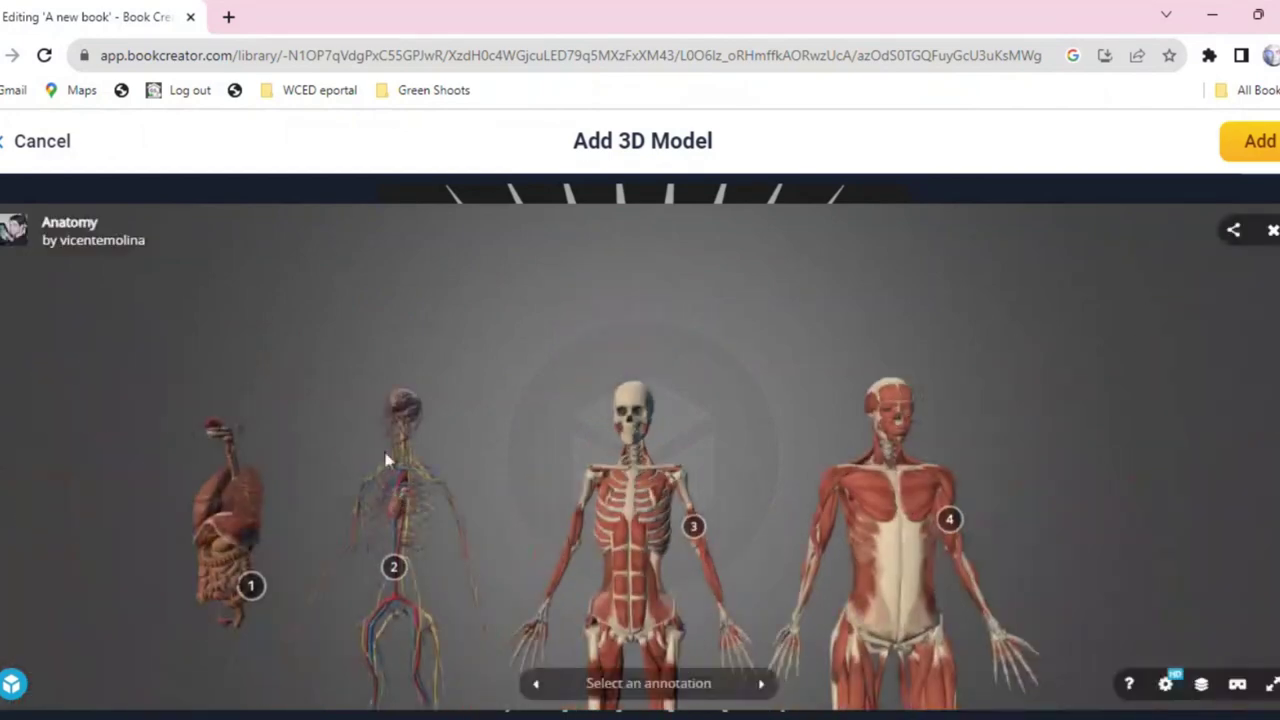
left_click_drag(540, 506, 583, 545)
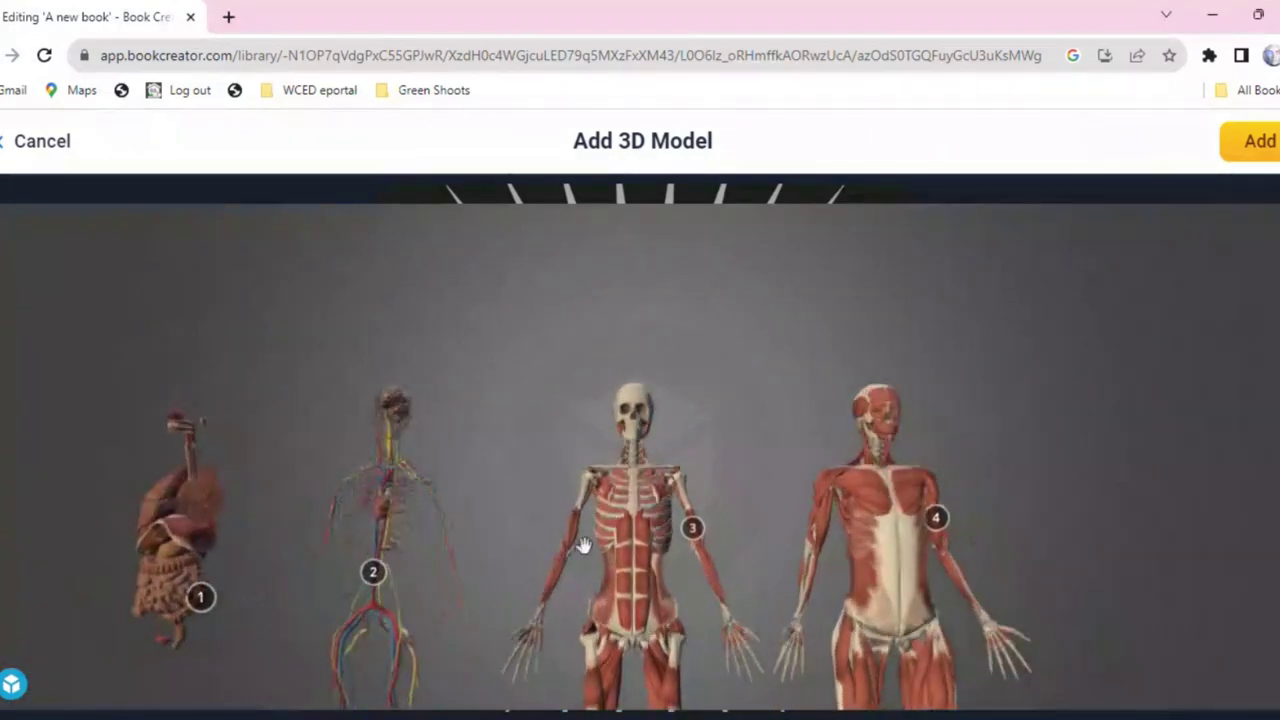
- Read the descriptions of annotations 2 and 1 on the Anatomy model and examine the body systems they mark
left_click(371, 571)
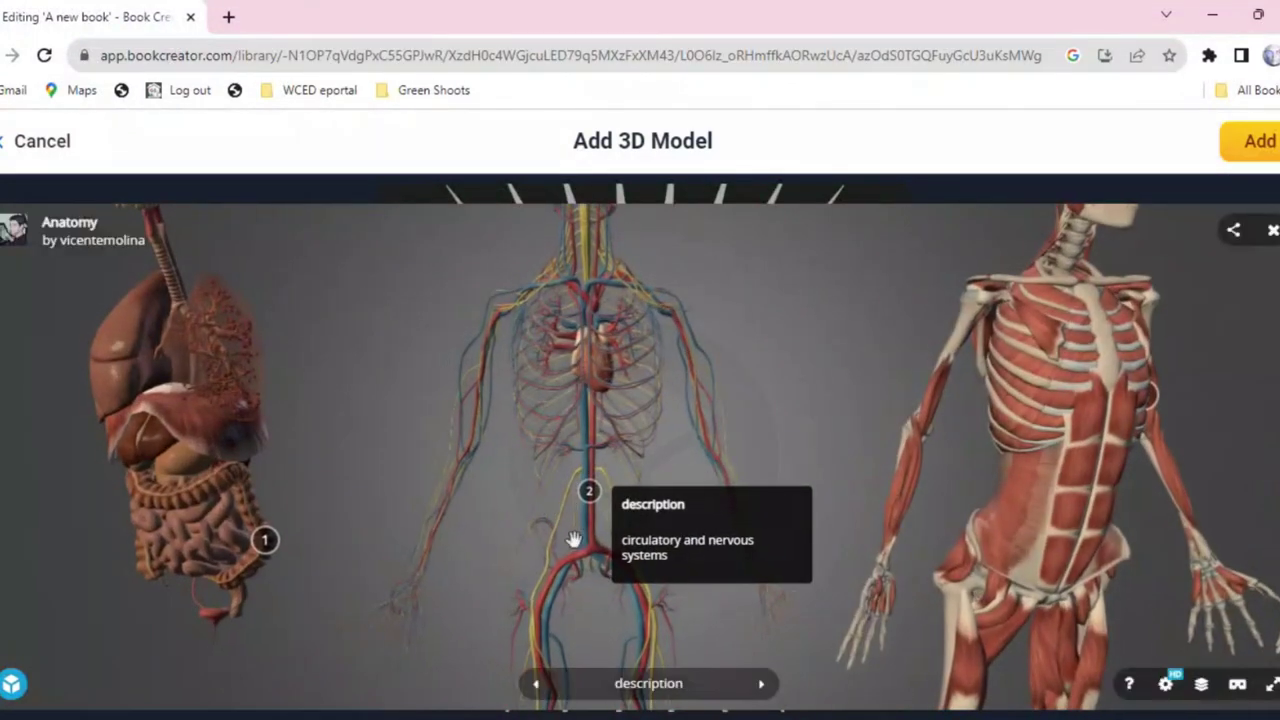
double_click(645, 503)
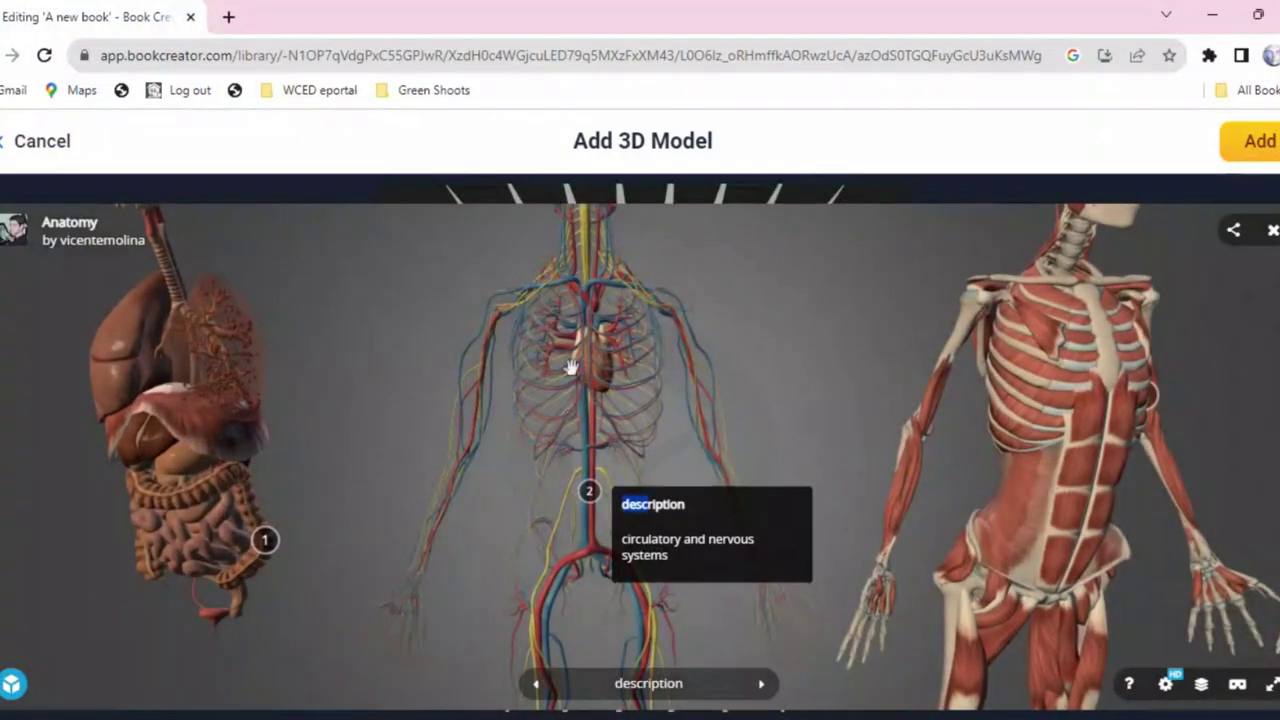
left_click_drag(549, 509, 570, 375)
scroll(570, 375, "down", 5)
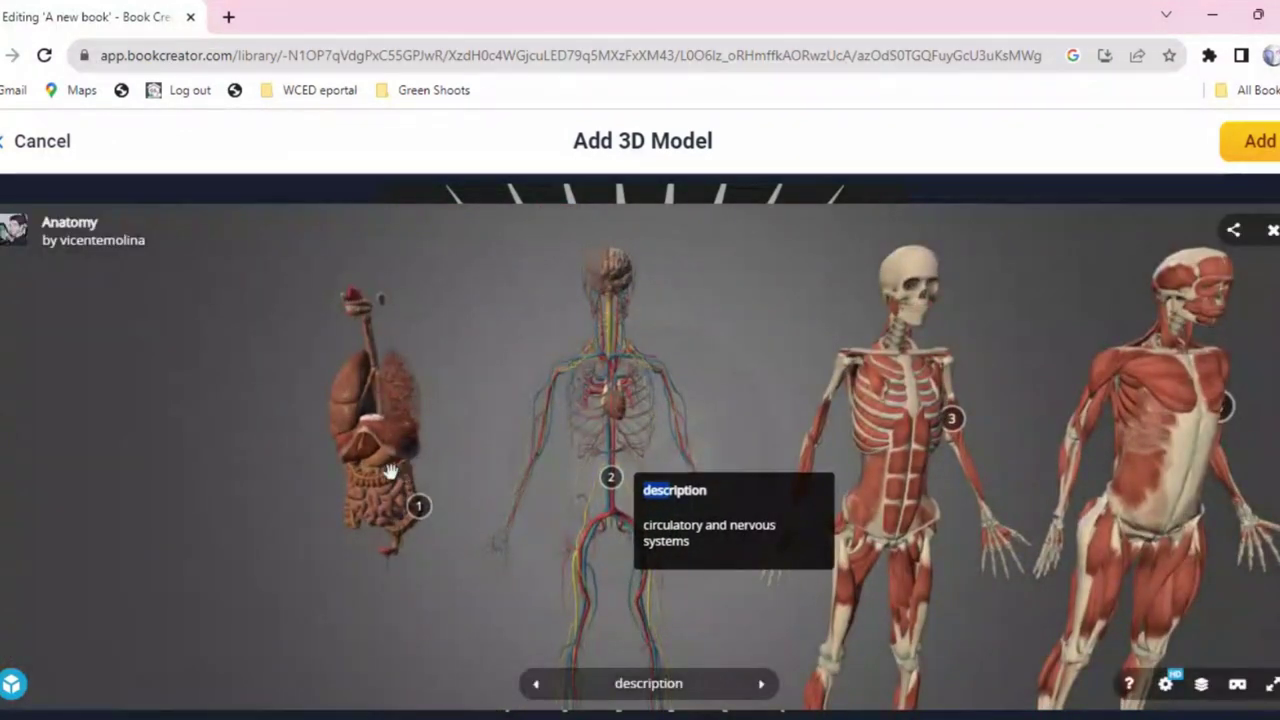
left_click(408, 512)
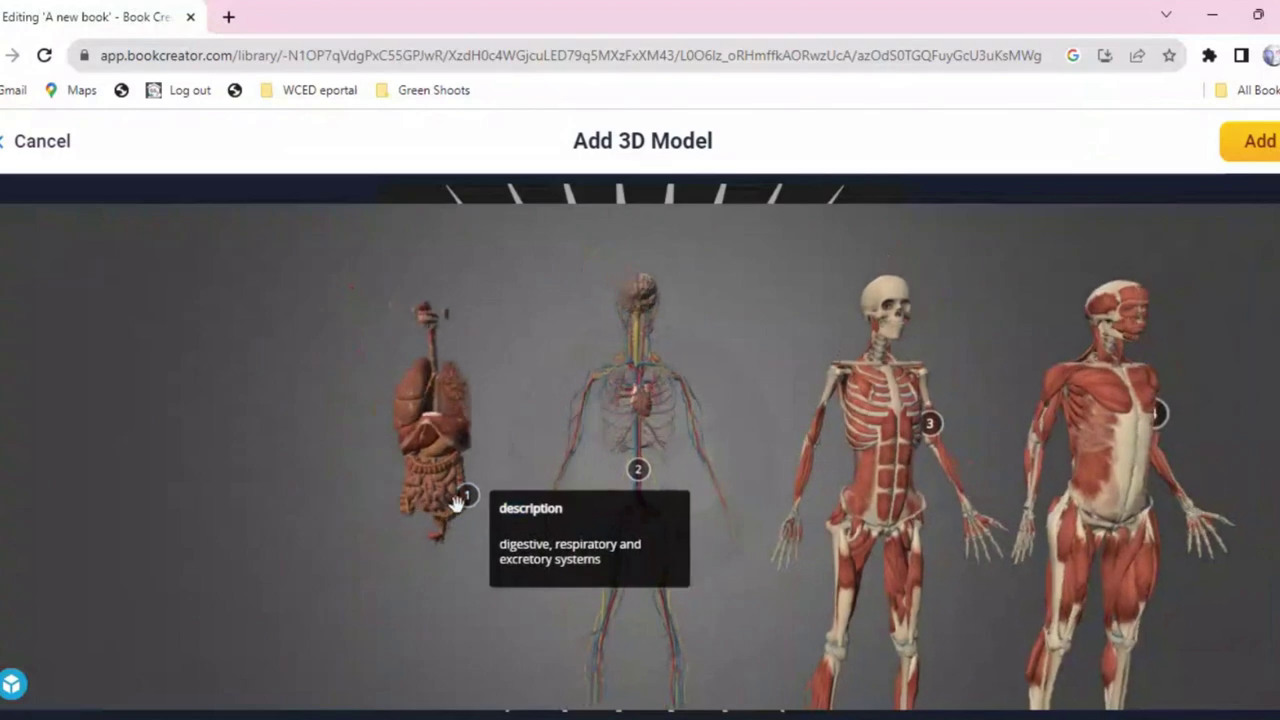
left_click(430, 420)
left_click(639, 470)
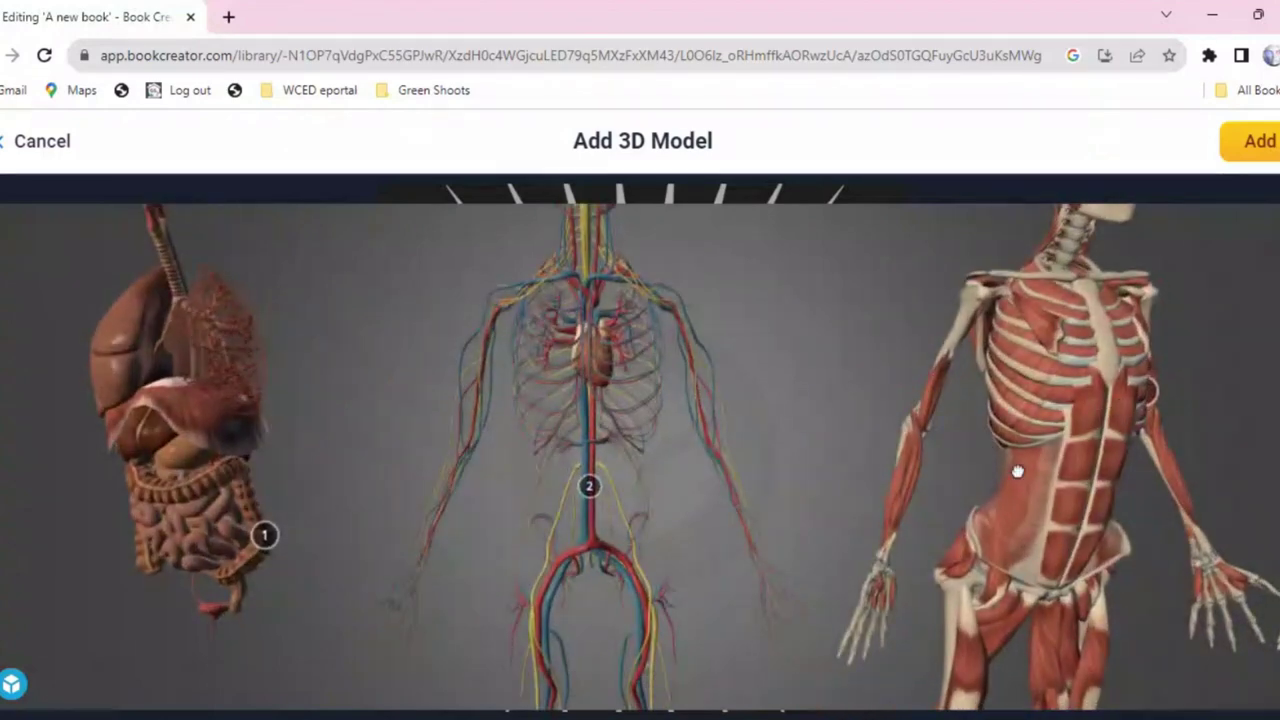
- Turn the Anatomy figures to view them from behind and try to add the model to the cover
mouse_move(1014, 466)
left_mouse_down()
mouse_move(677, 480)
mouse_move(889, 402)
left_mouse_up()
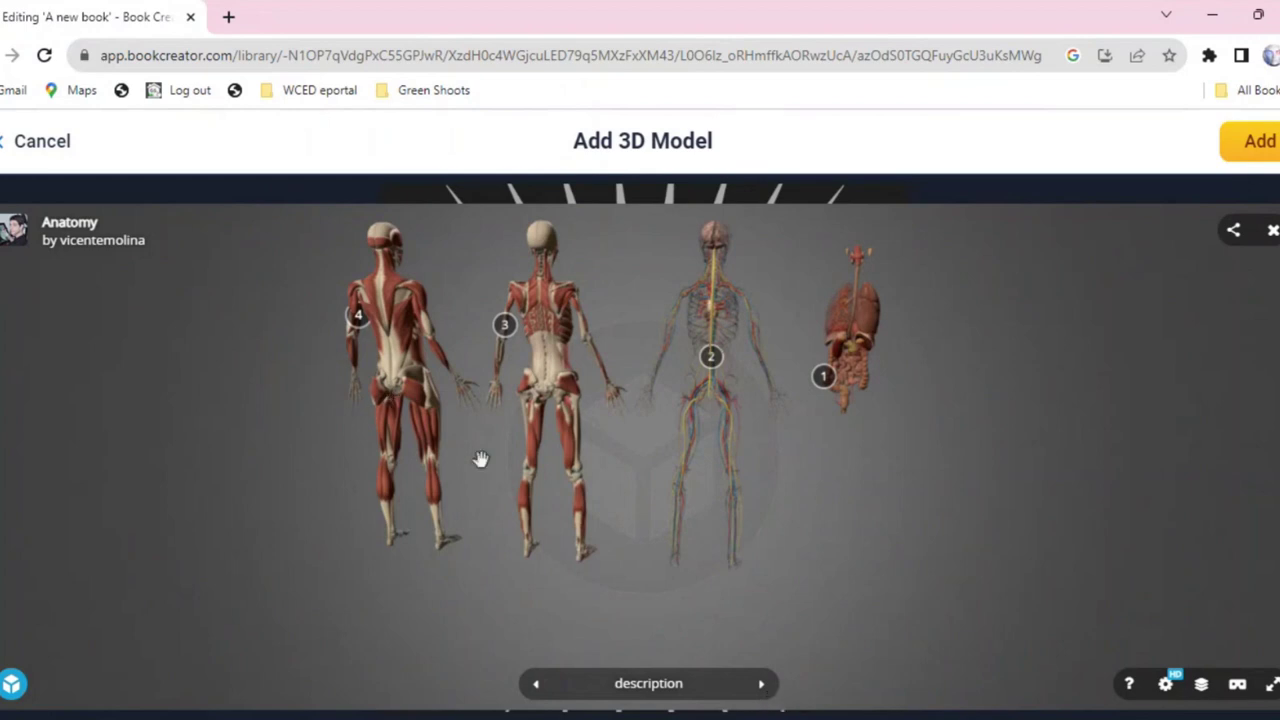
left_click_drag(481, 460, 694, 450)
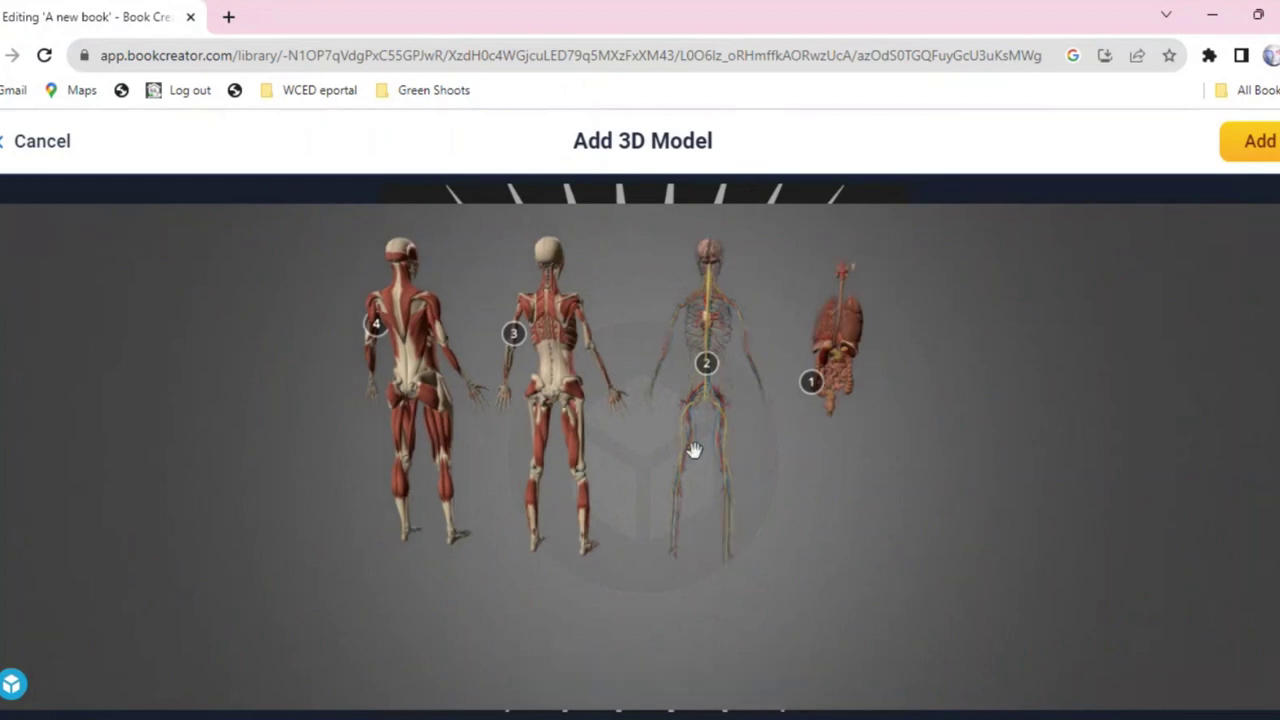
left_click(1260, 145)
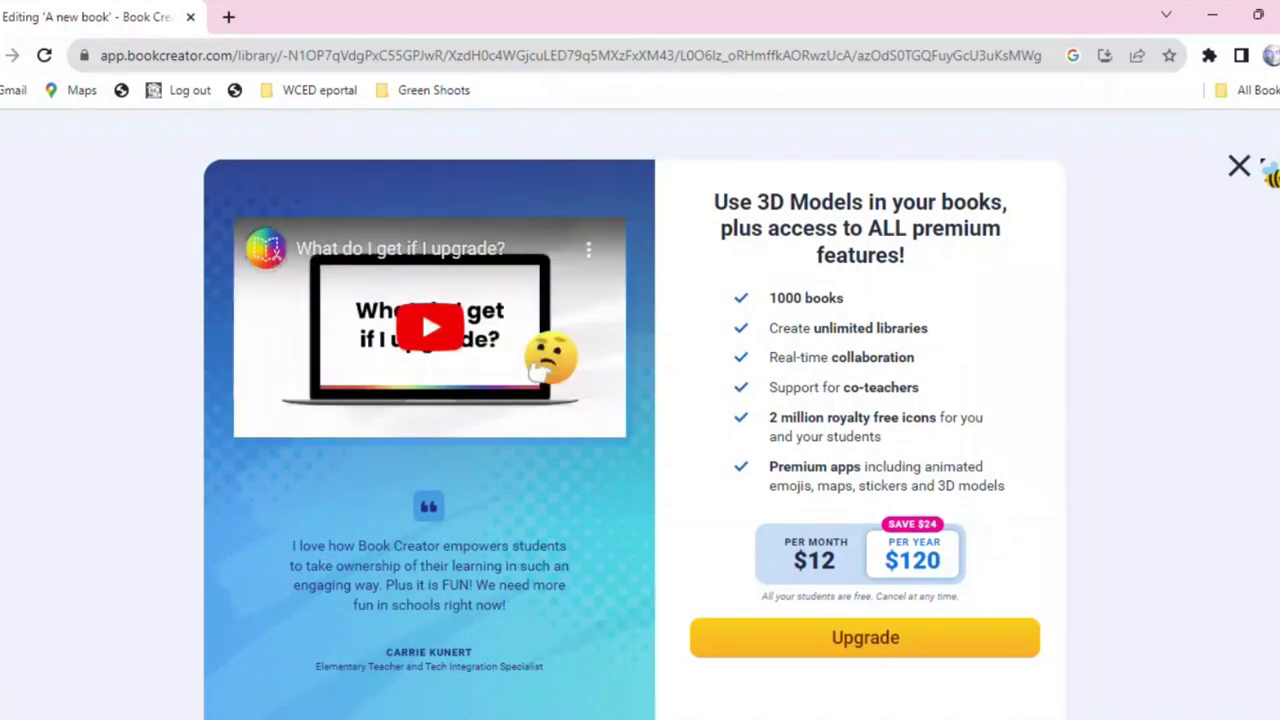
left_click(1240, 166)
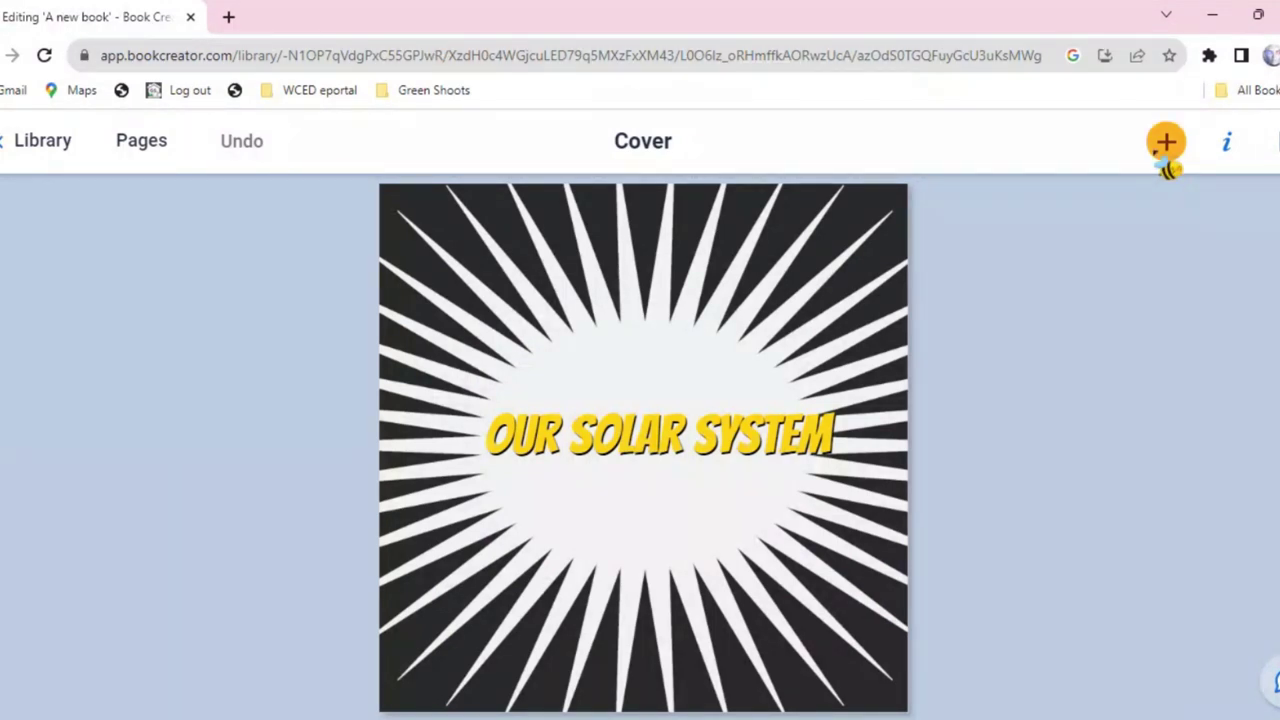
left_click(1227, 143)
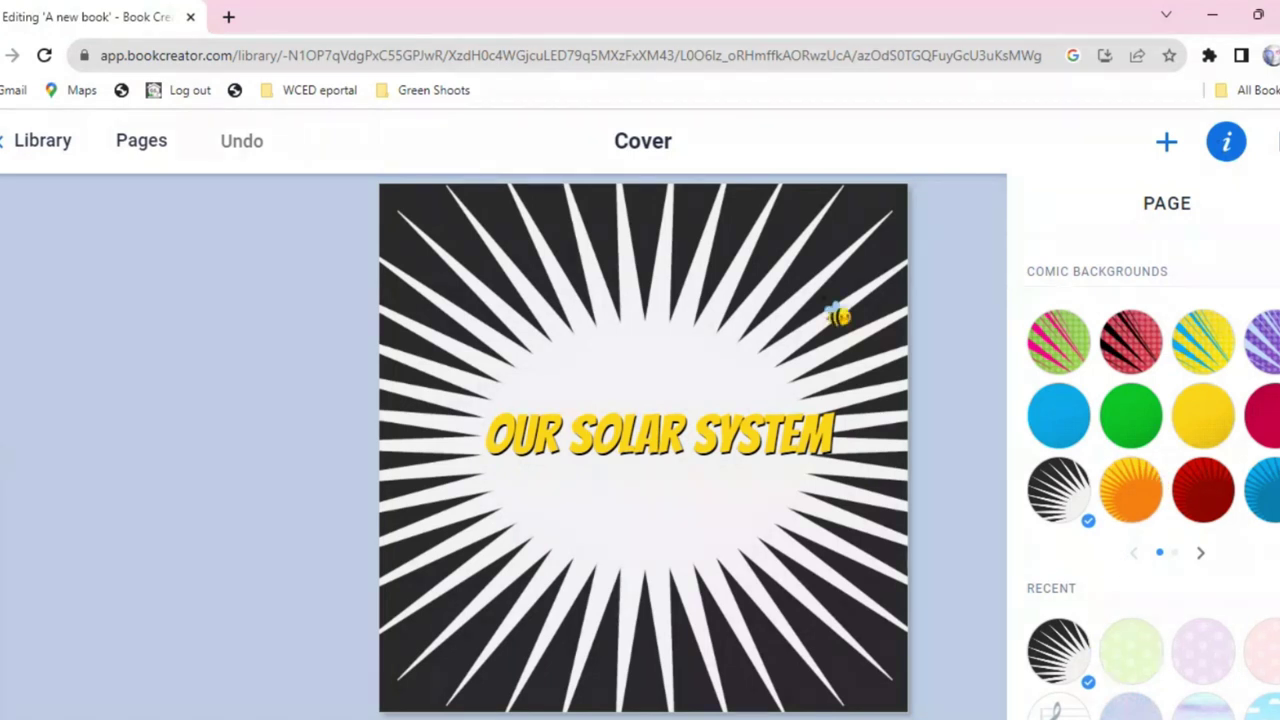
left_click(1000, 229)
left_click(1230, 142)
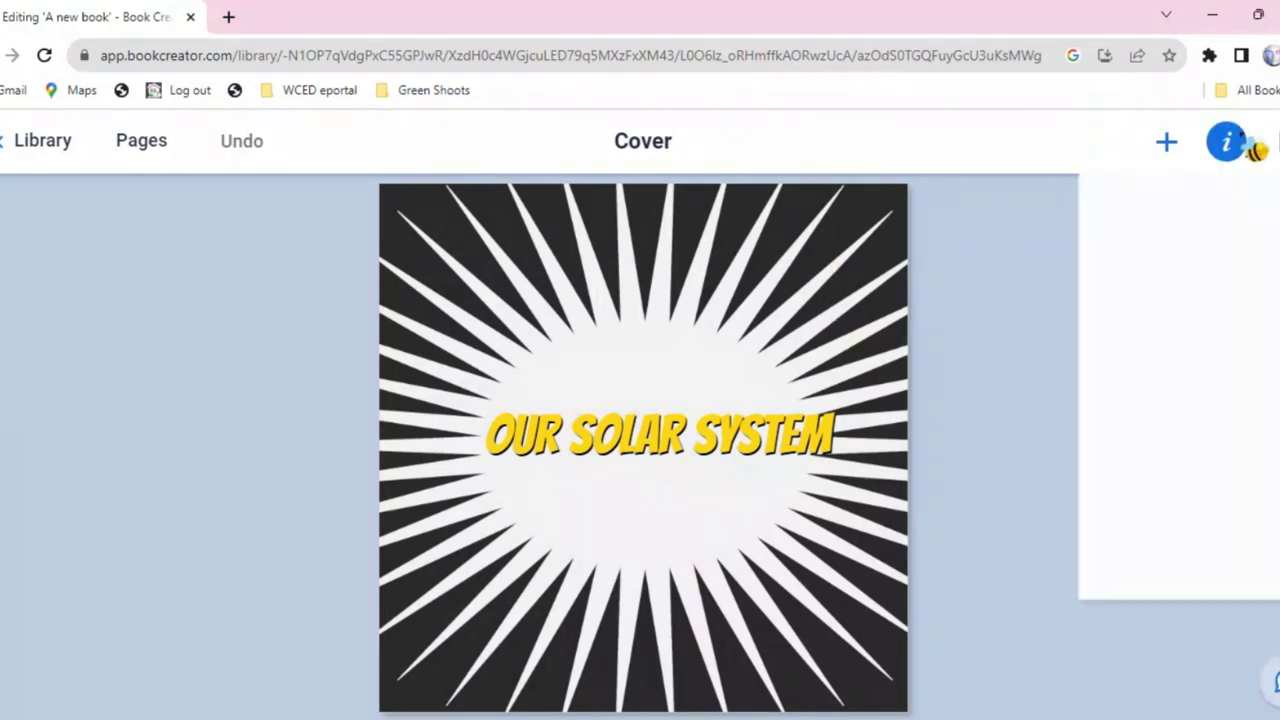
left_click(848, 252)
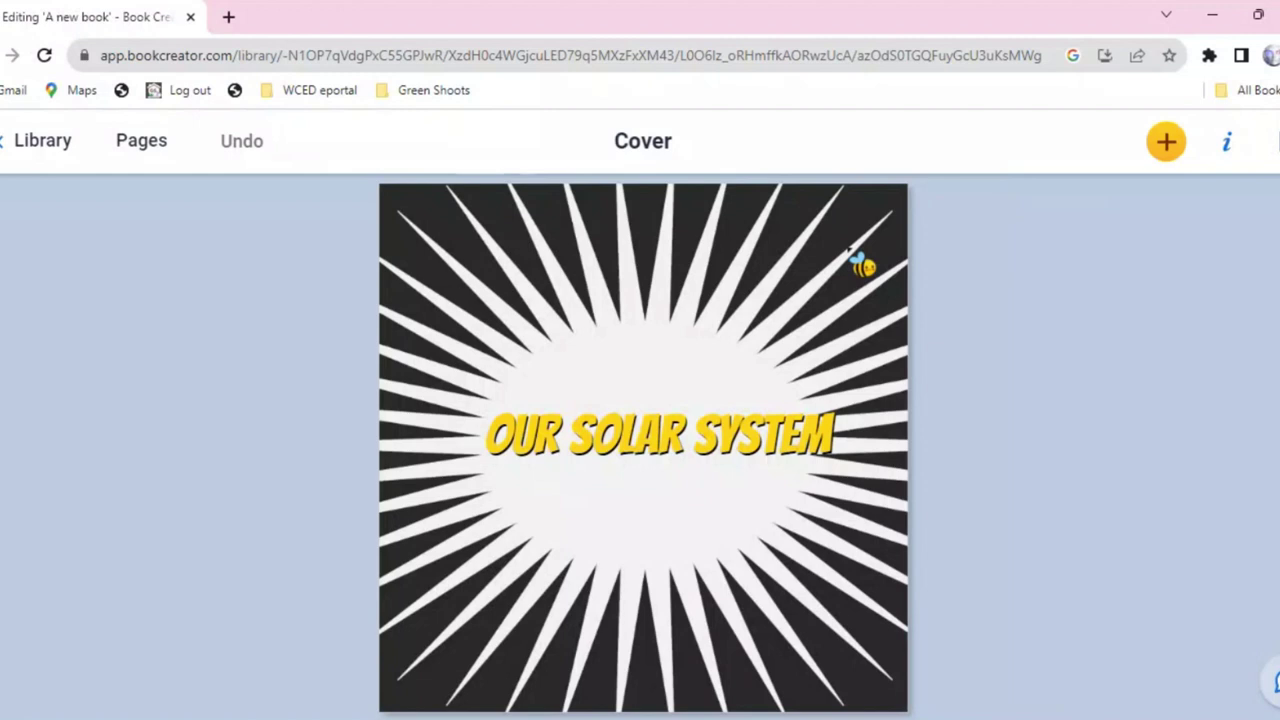
- Review the formatting and arrangement options of the "Our Solar System" cover title and lock the title in place
left_click(812, 432)
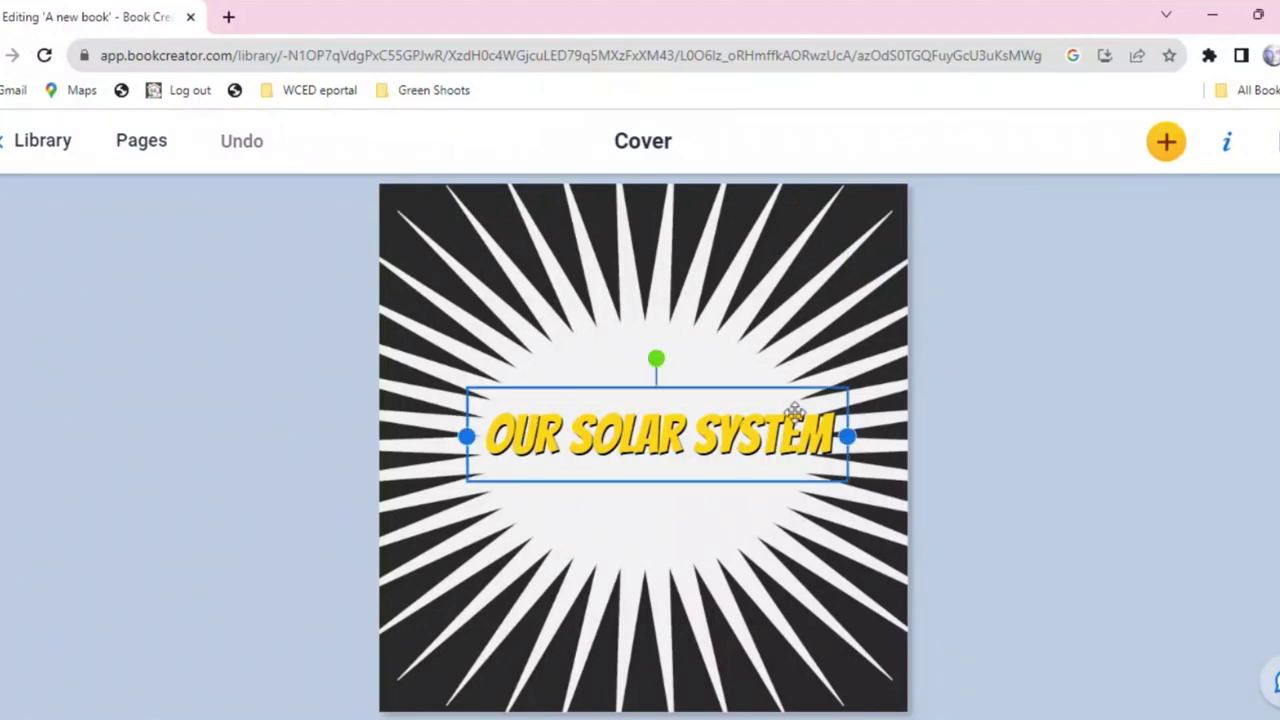
left_click(1236, 150)
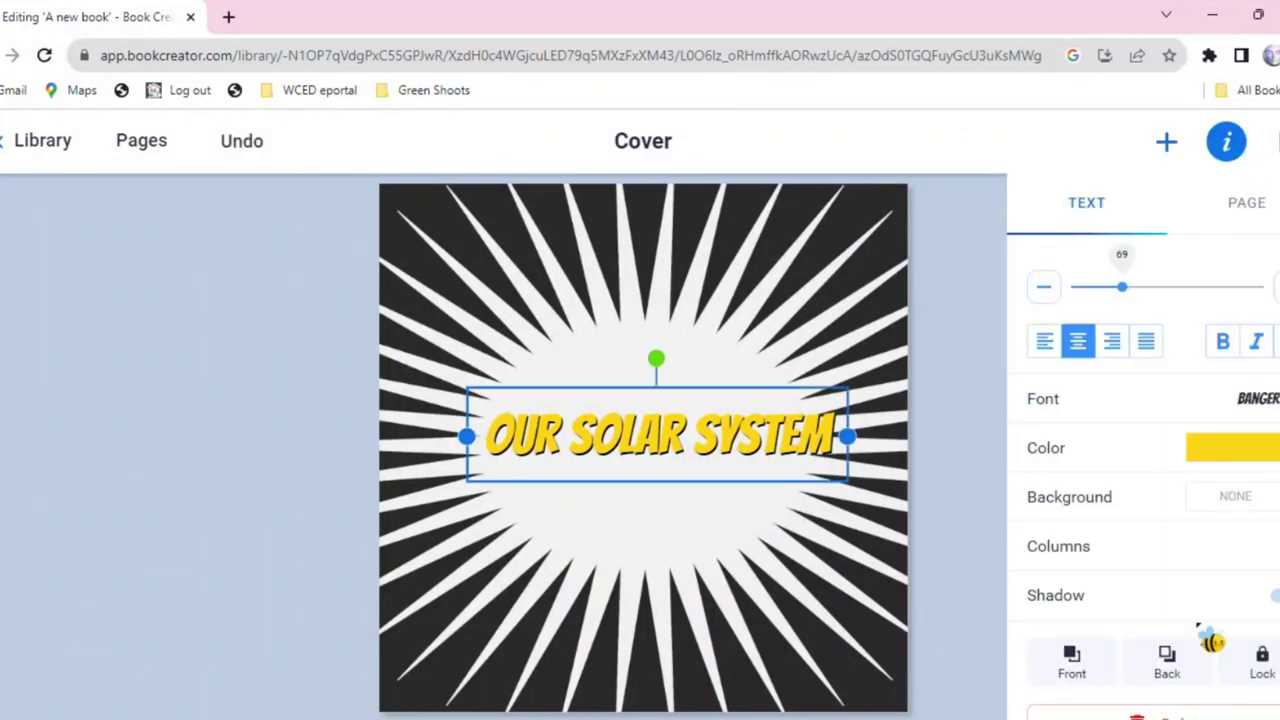
scroll(1216, 500, "down", 1)
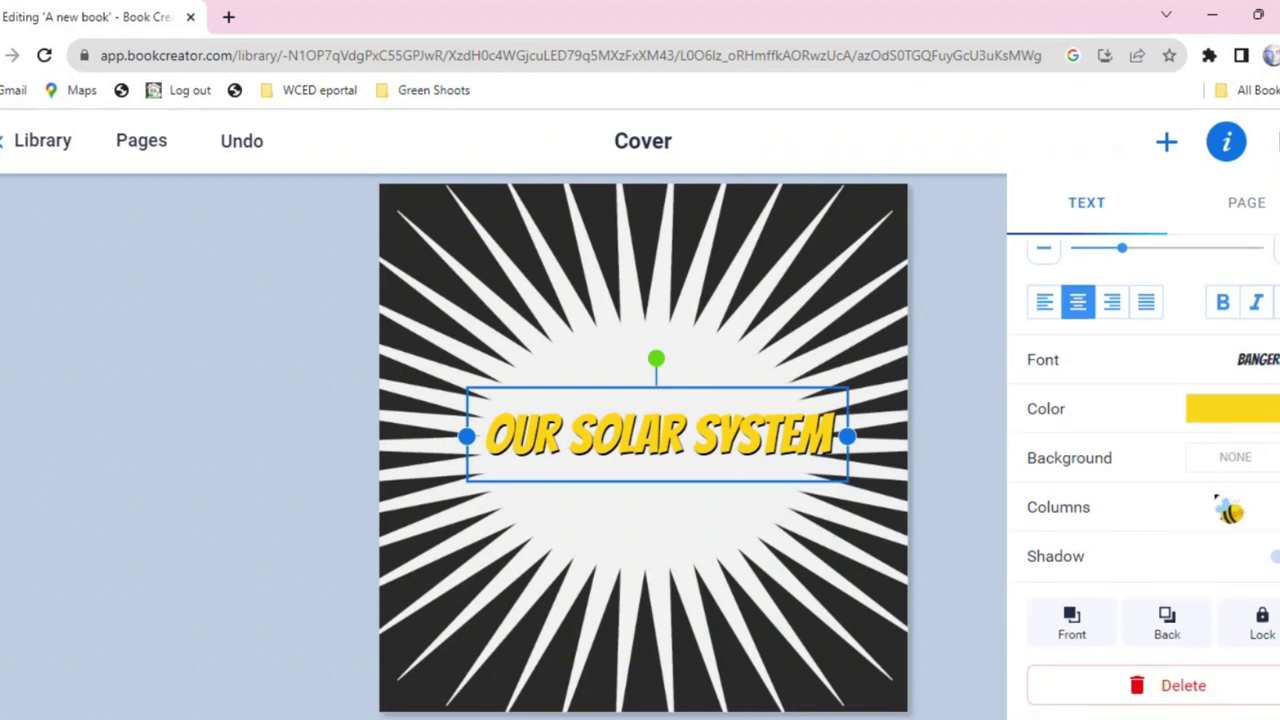
scroll(1195, 600, "up", 1)
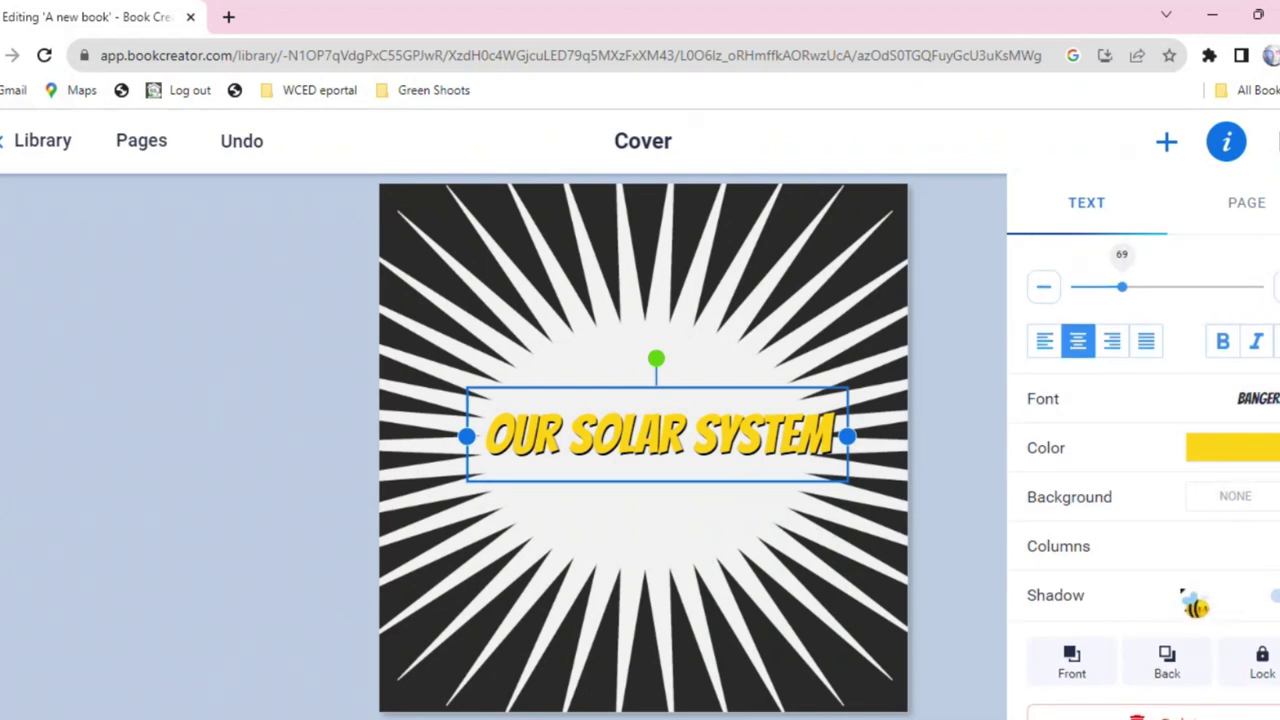
scroll(1135, 495, "down", 1)
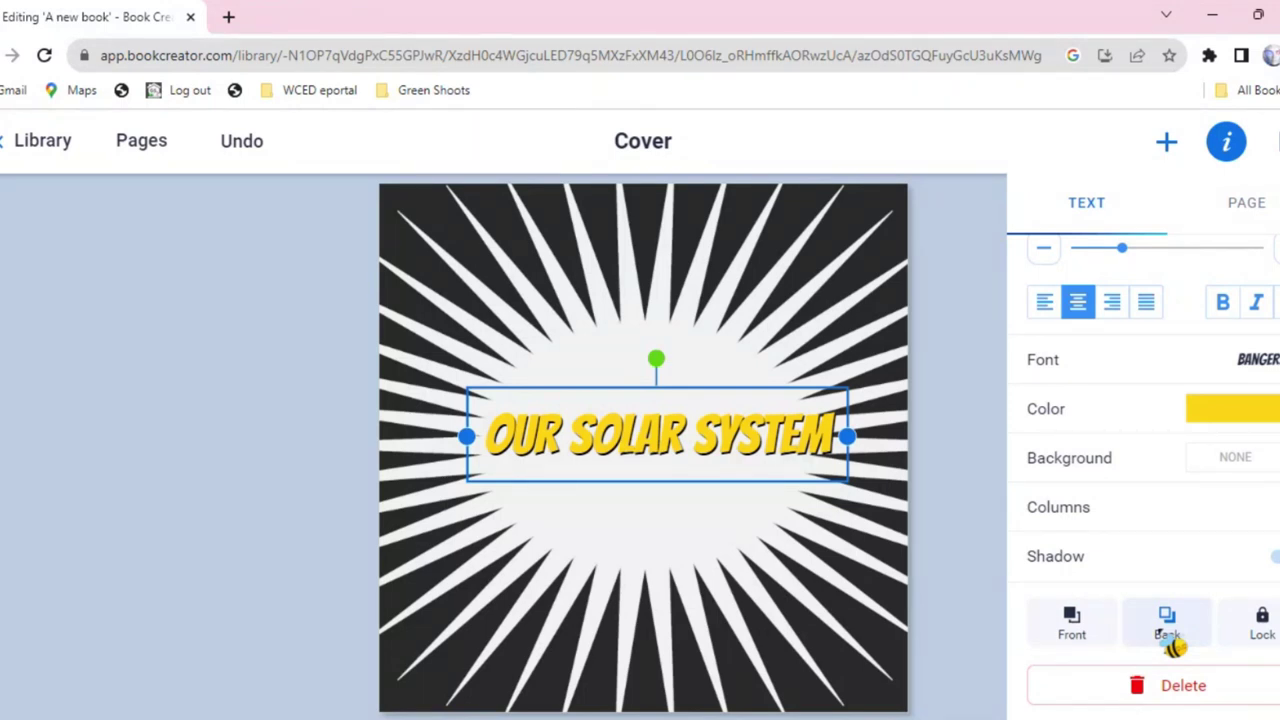
left_click(1263, 620)
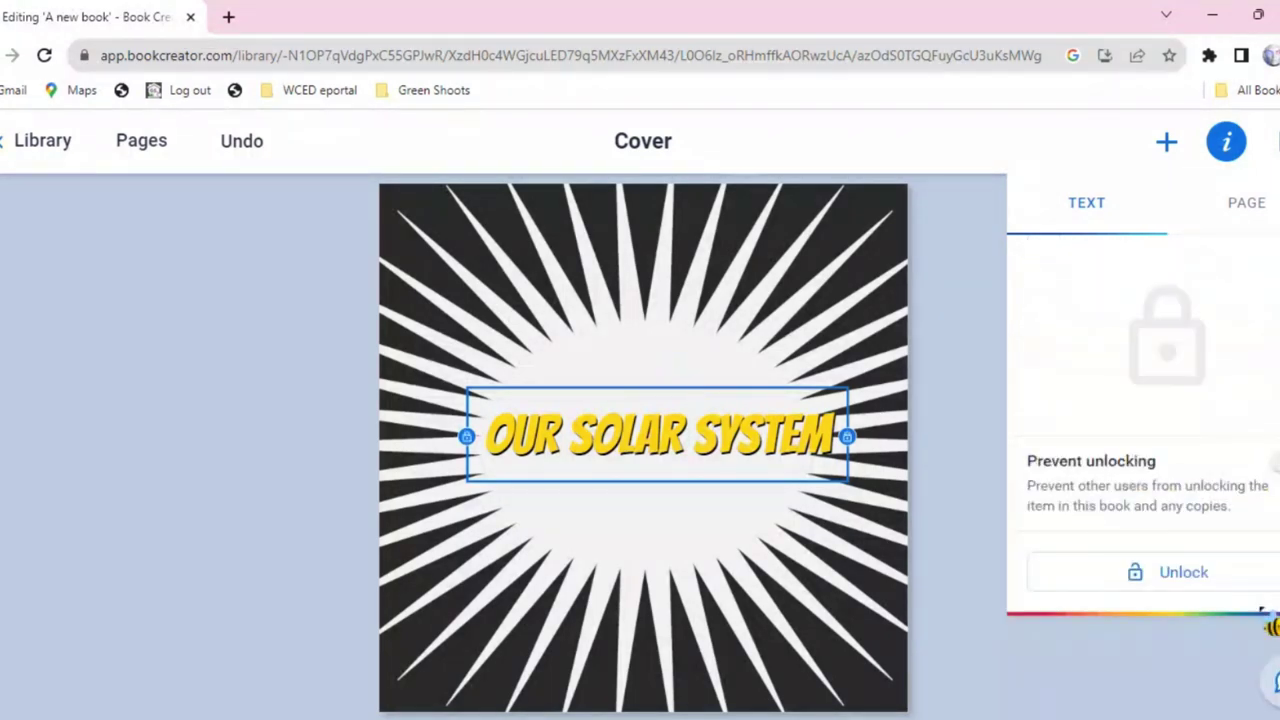
left_click(585, 437)
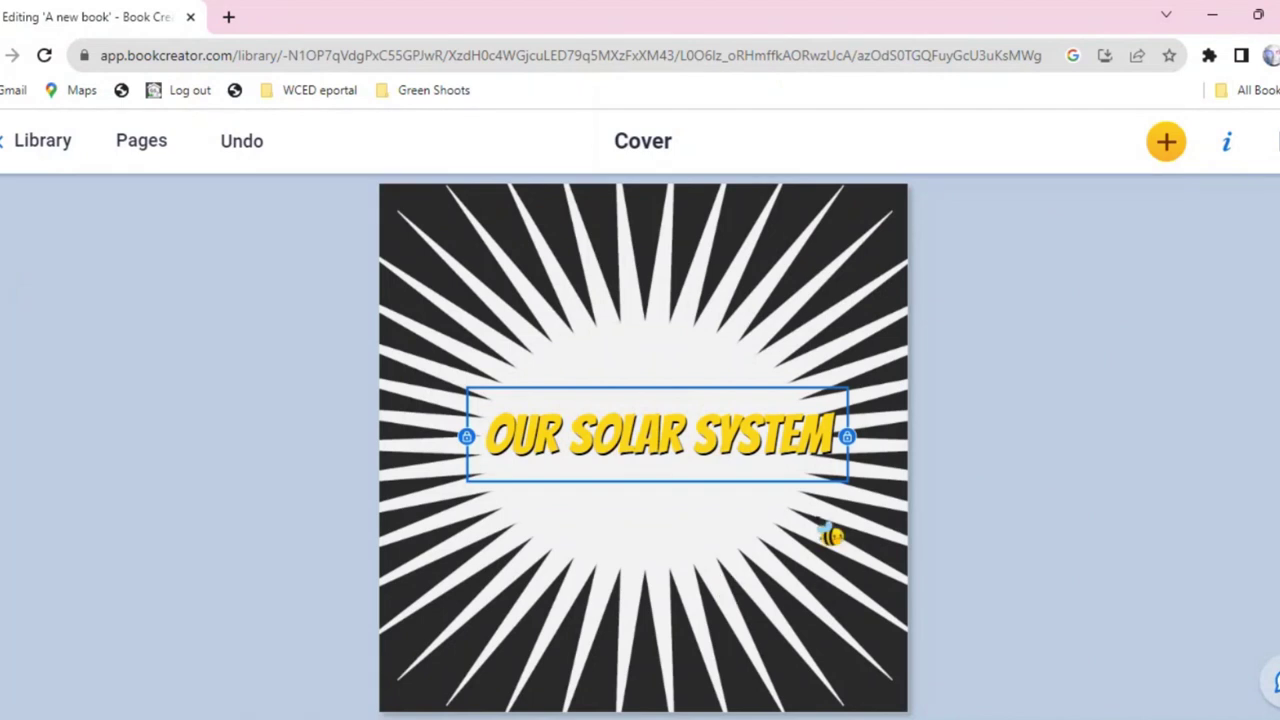
left_click(1166, 145)
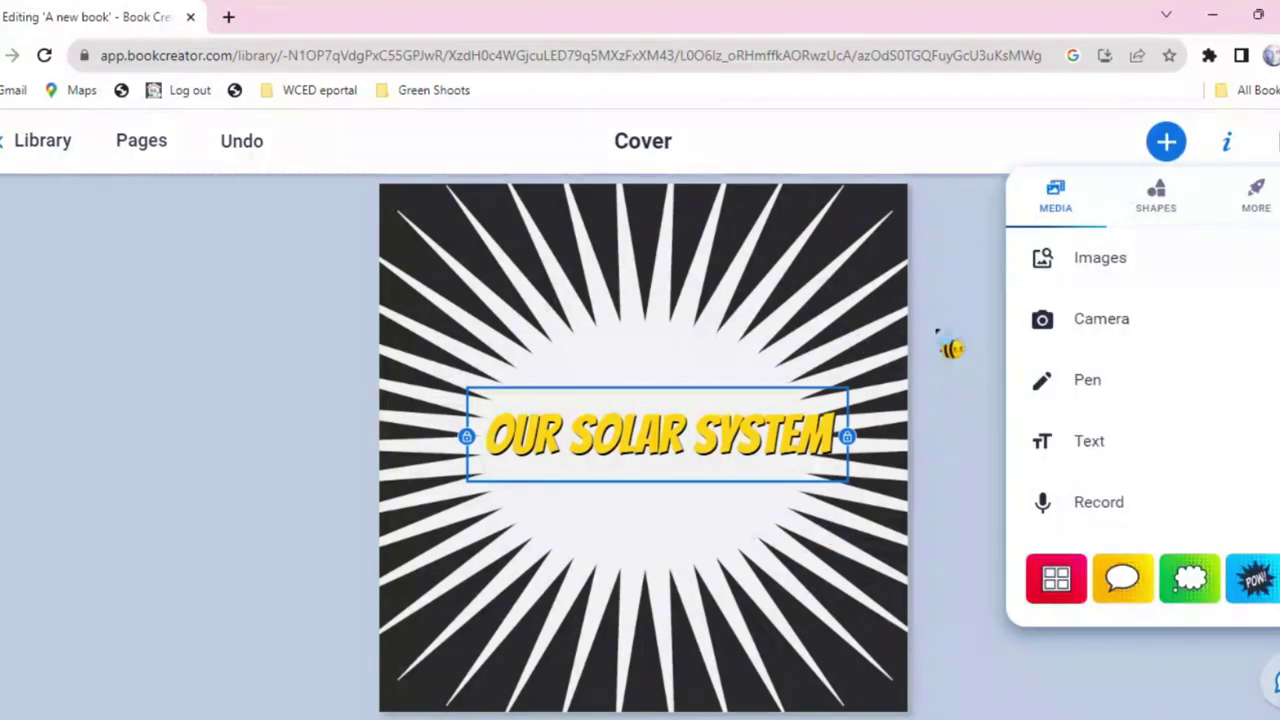
left_click(937, 352)
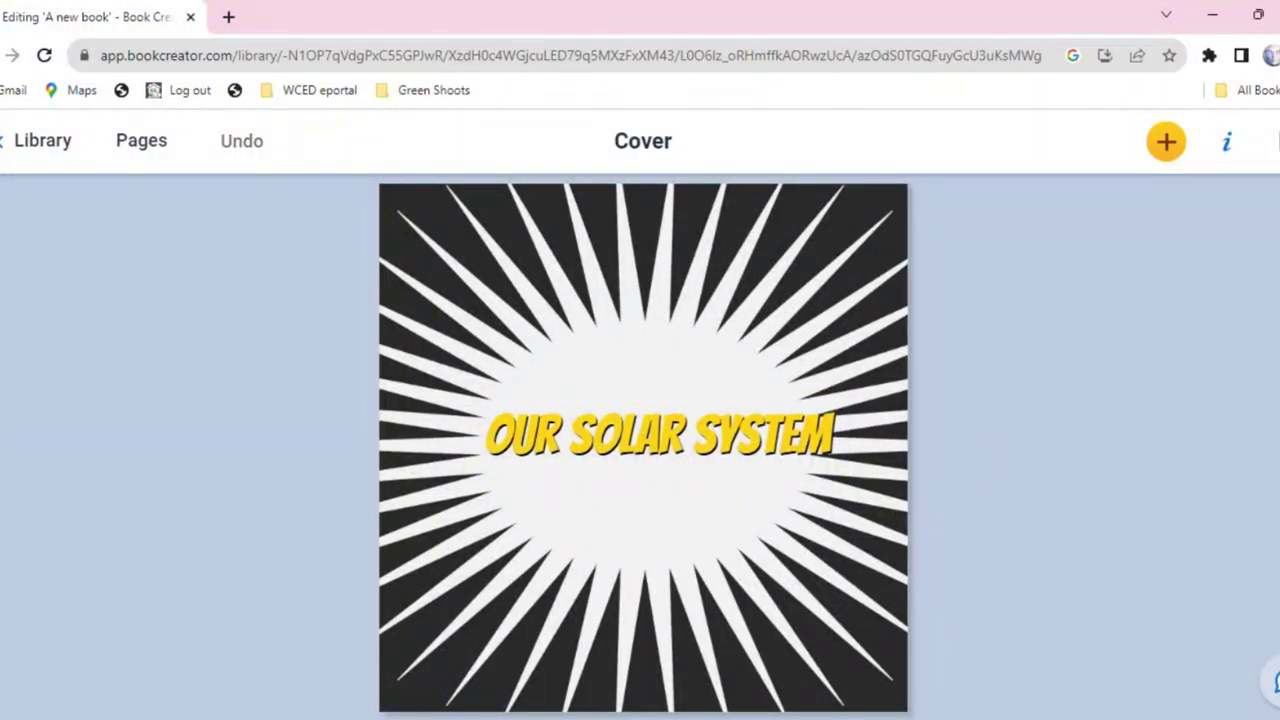
key("Right")
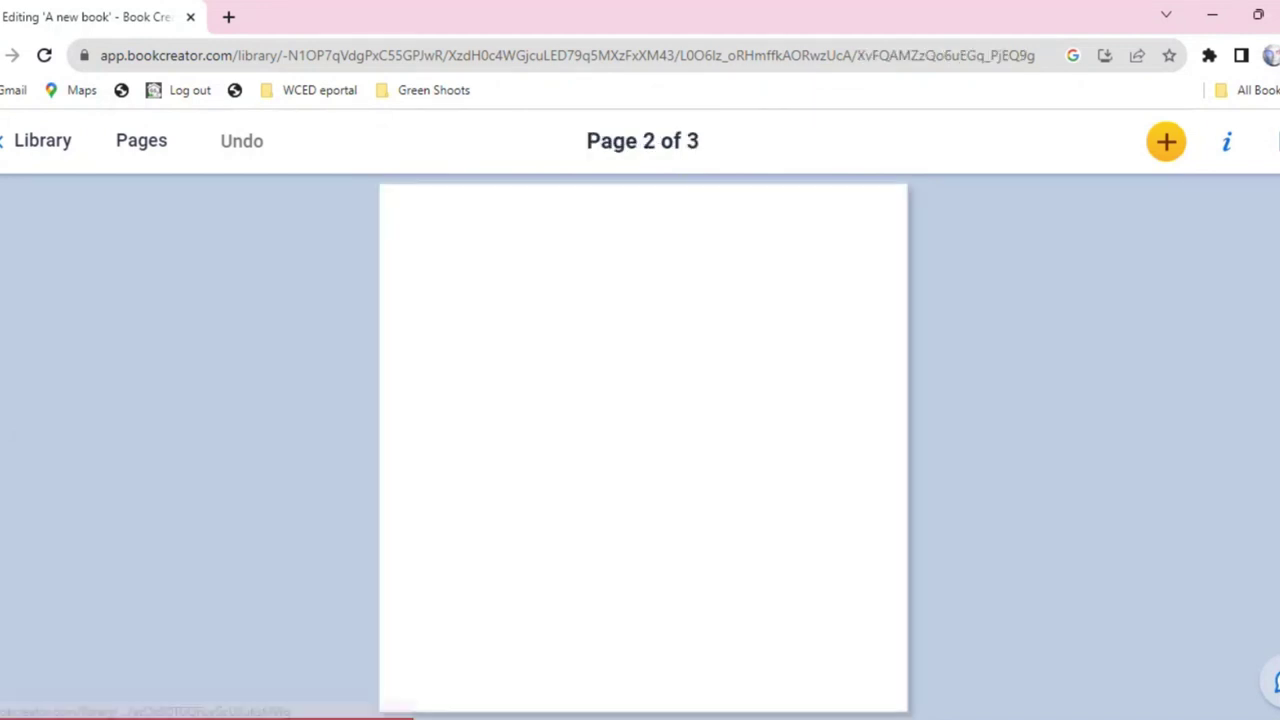
key("Left")
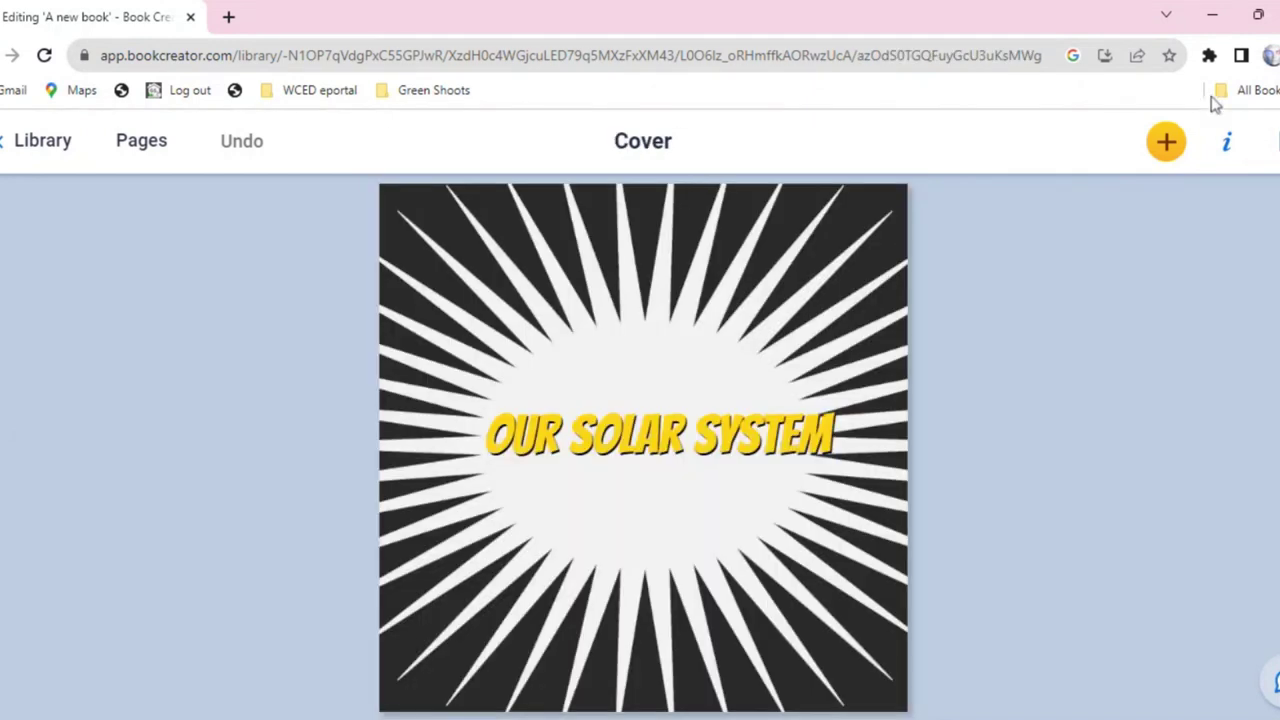
- Search for images to add to the cover with "pictures of our solar system" and look over the results
left_click(1168, 148)
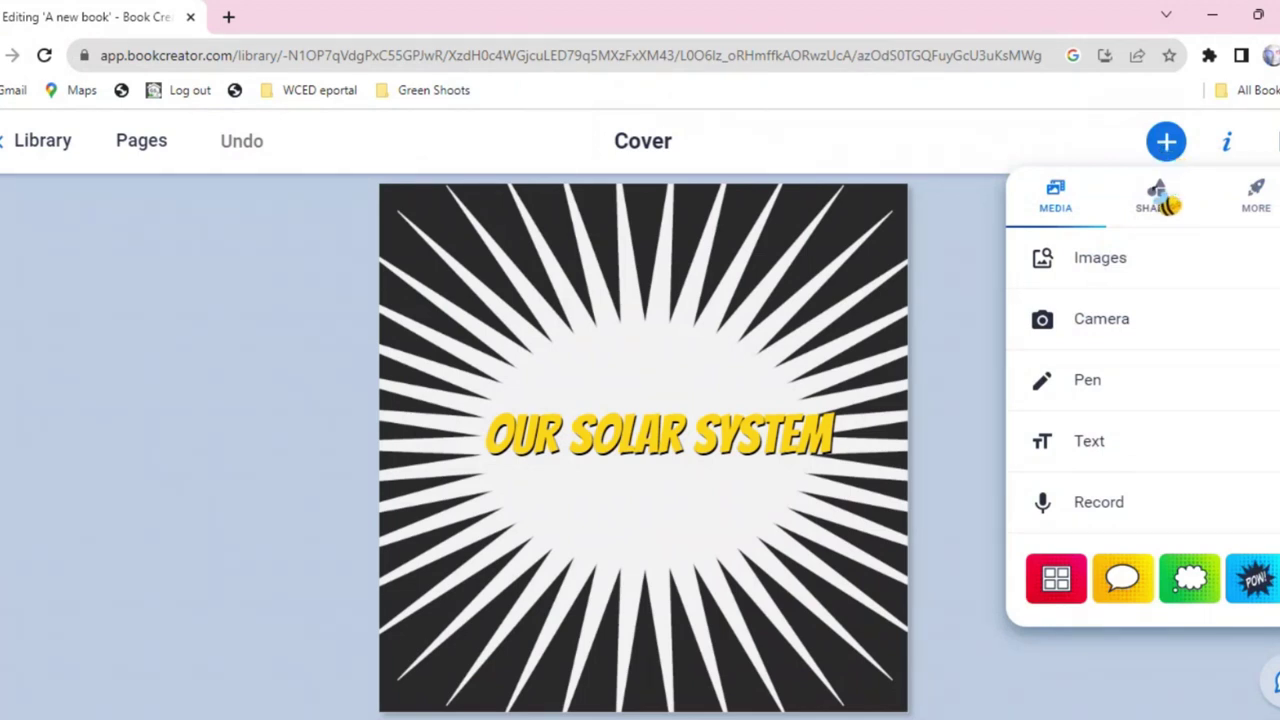
left_click(1150, 259)
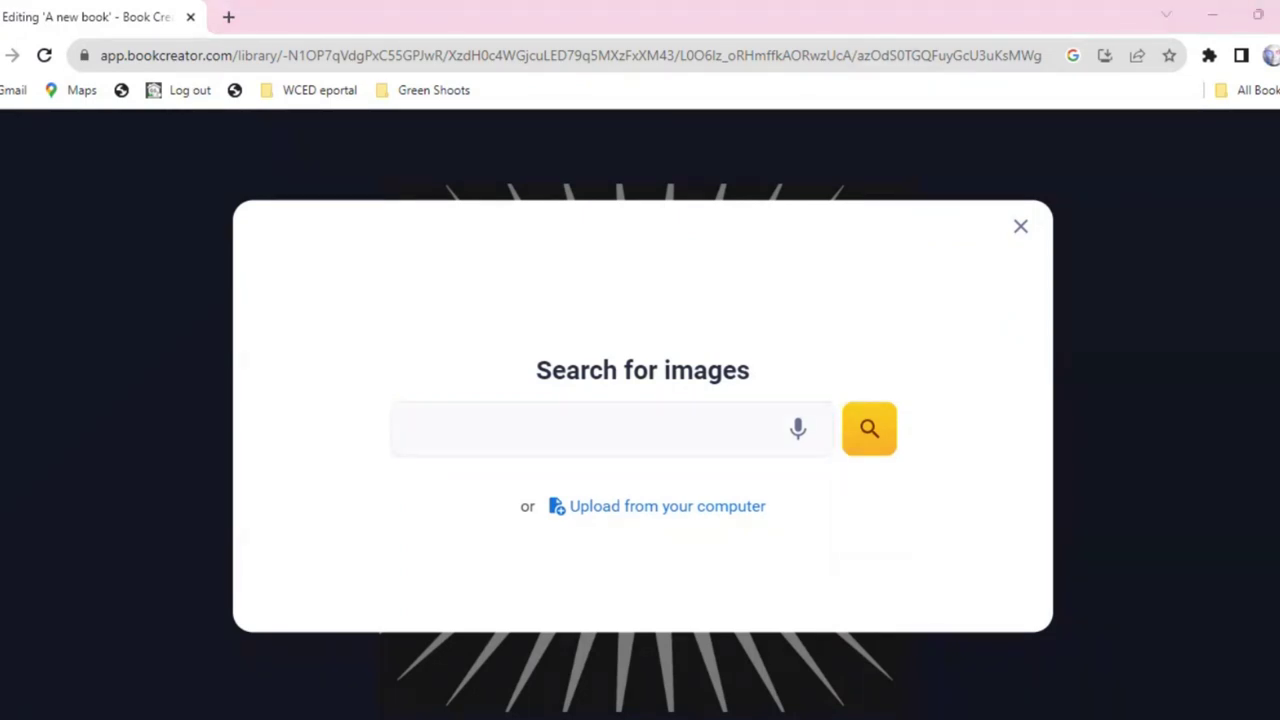
left_click(621, 424)
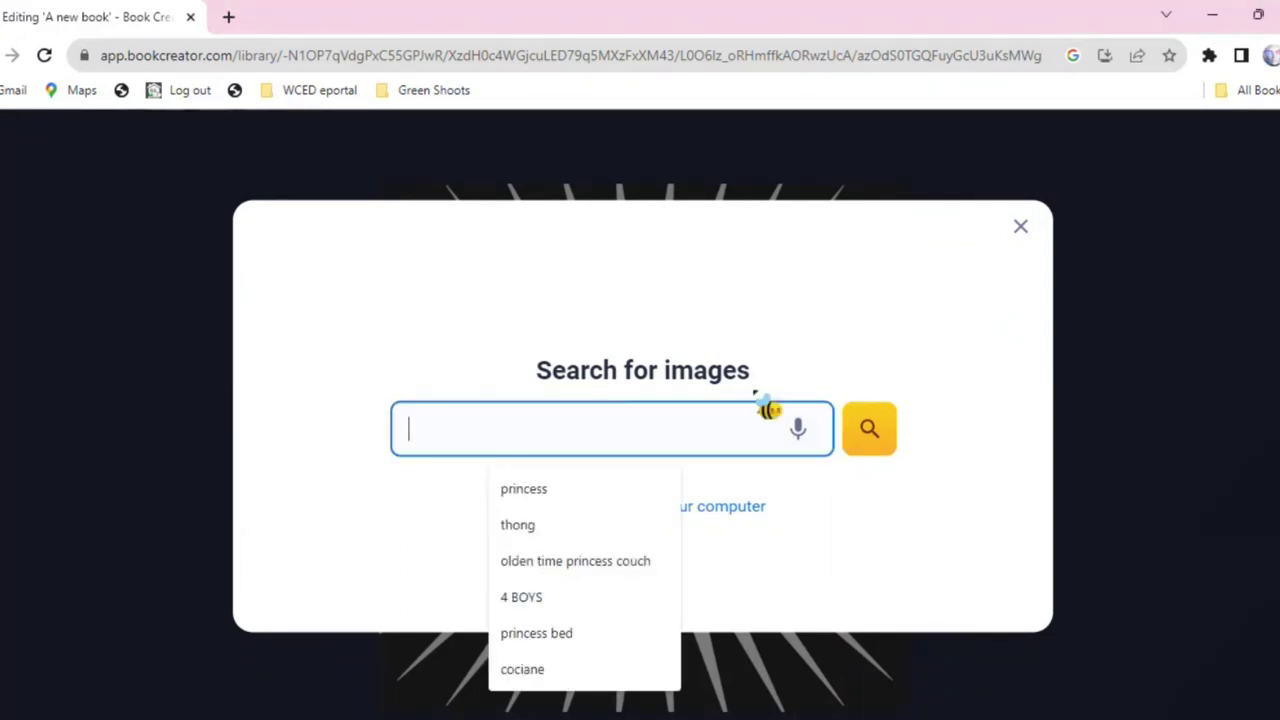
left_click(785, 340)
left_click(540, 408)
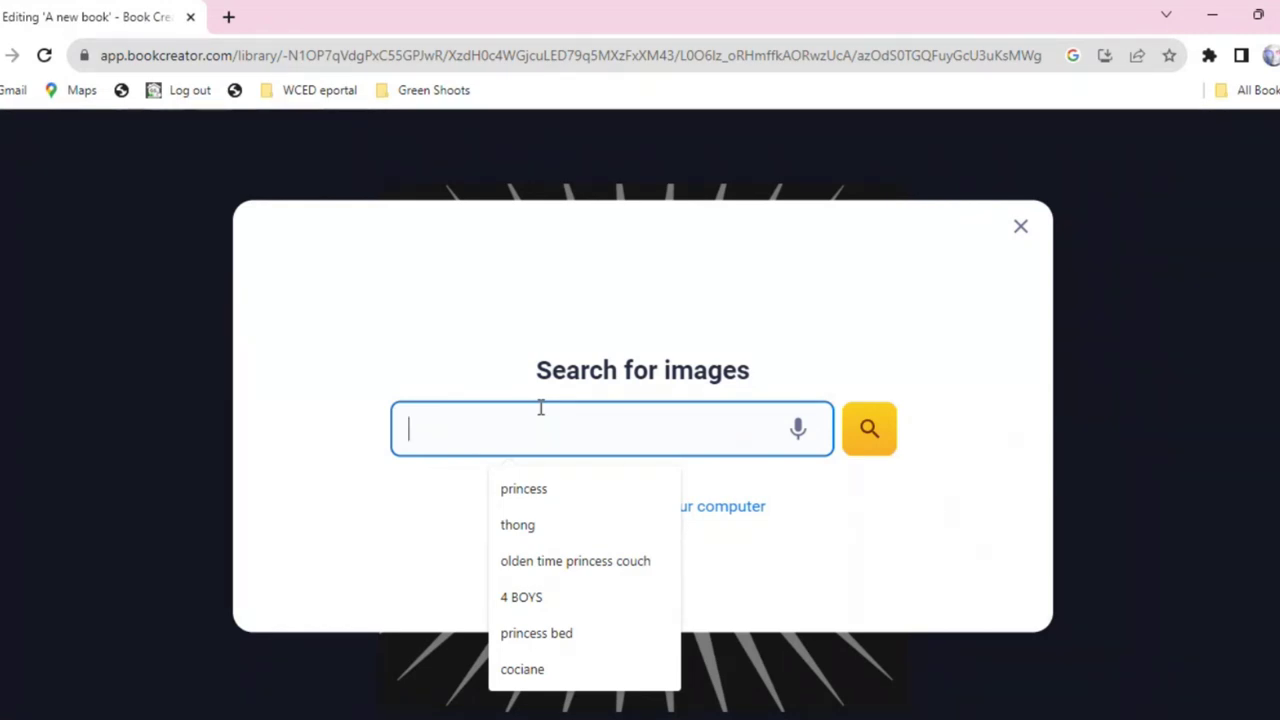
type("p")
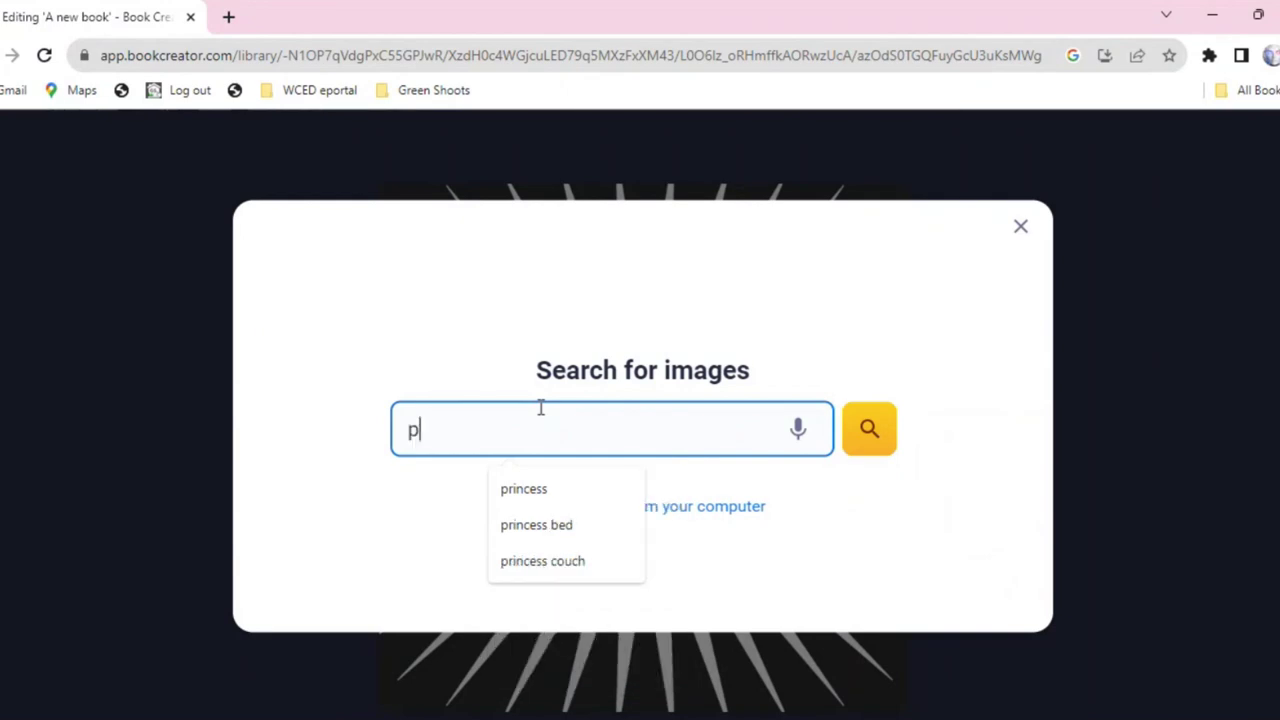
type("icture")
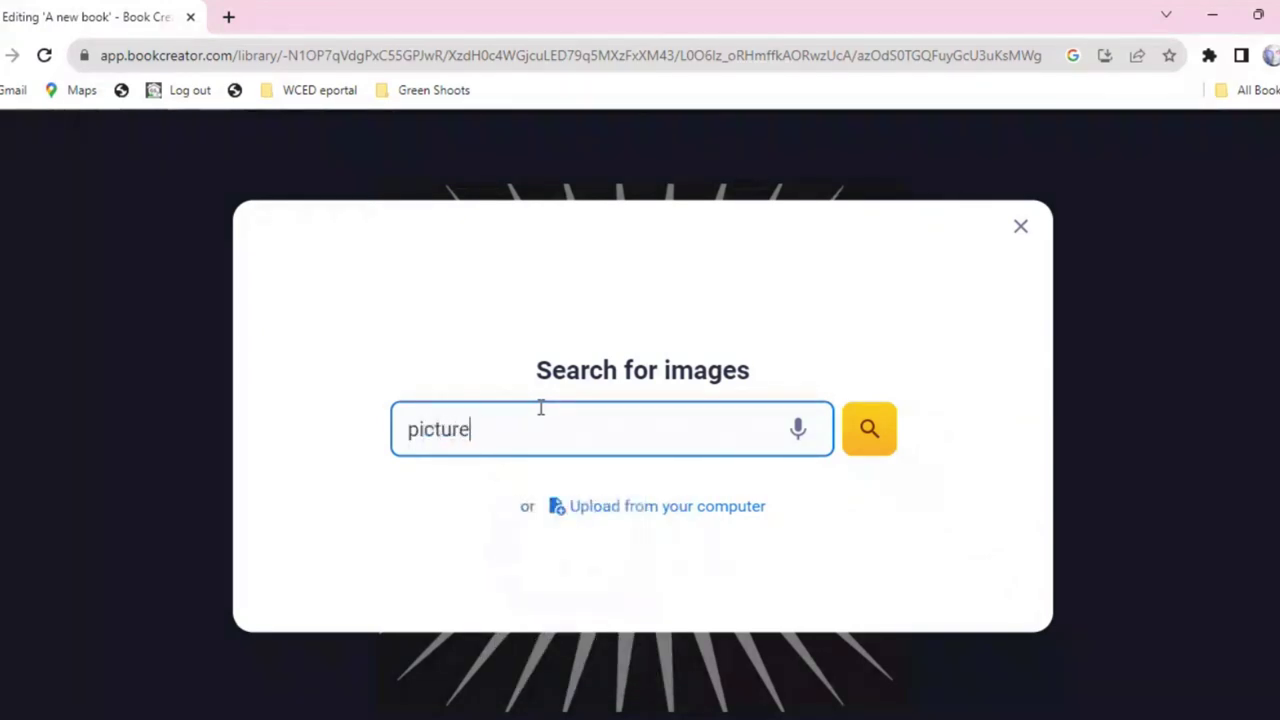
type("s of our solar sy")
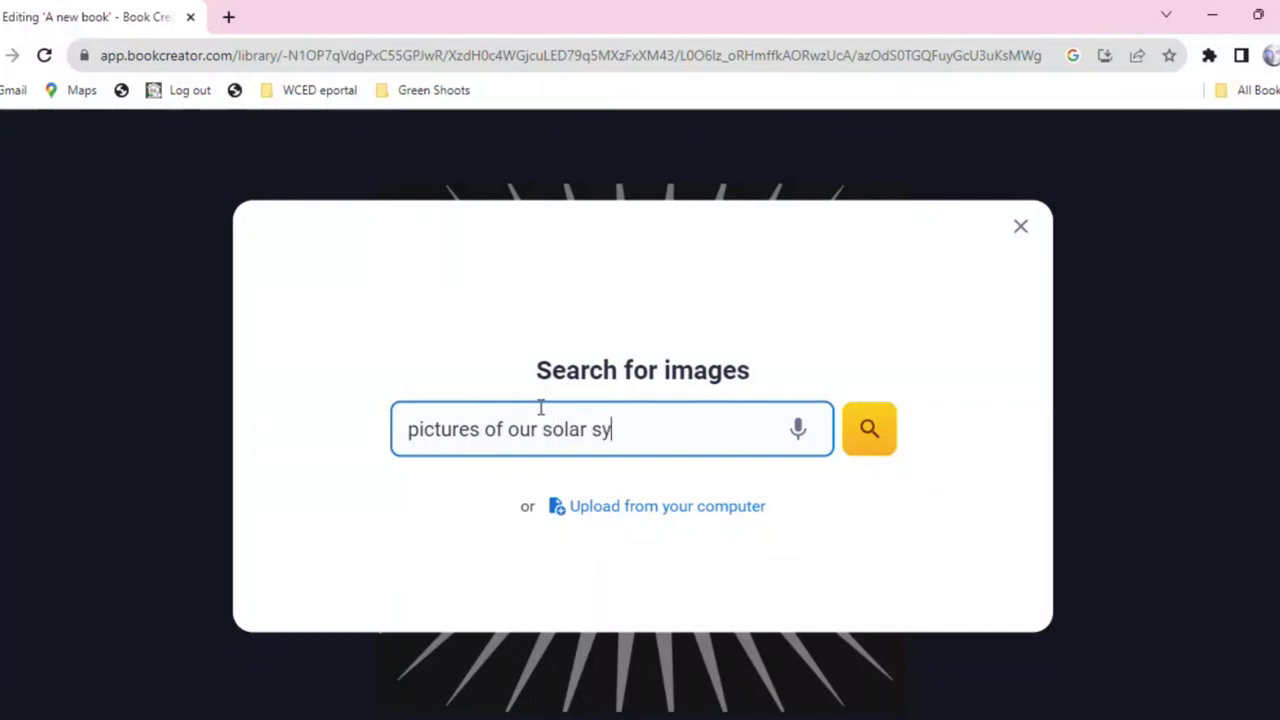
type("tym")
type("m")
key("Return")
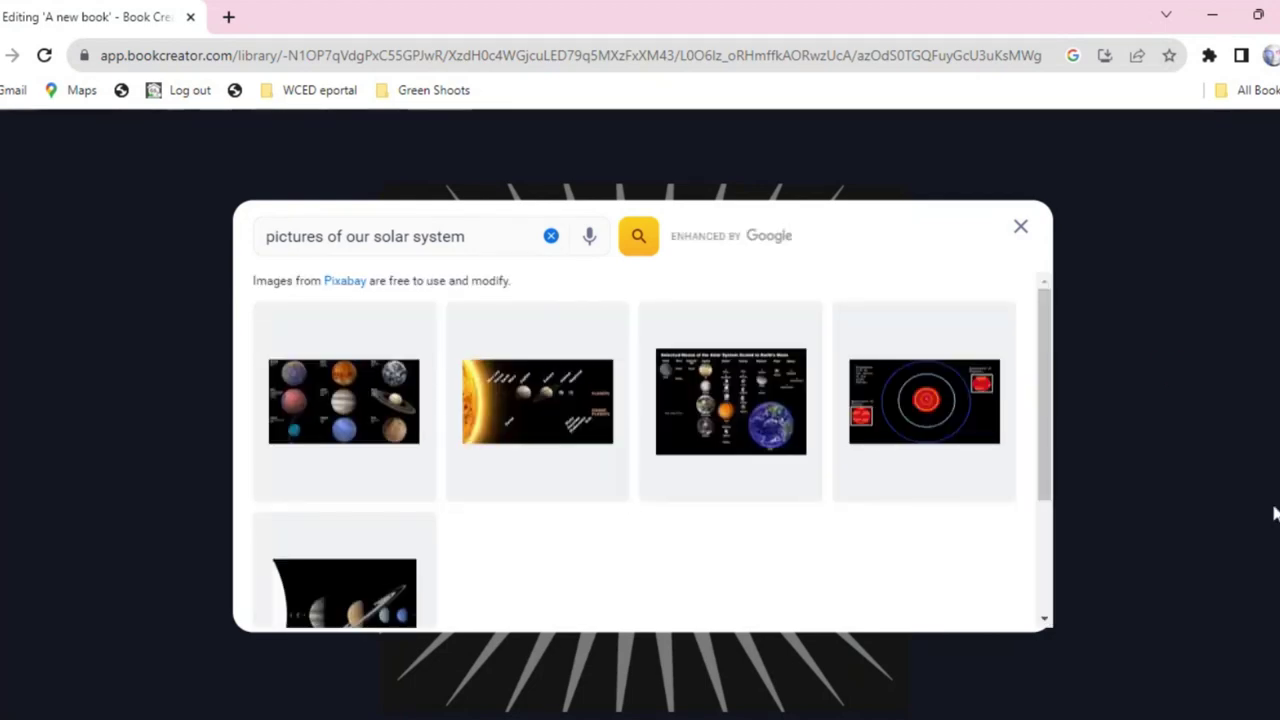
left_click(537, 420)
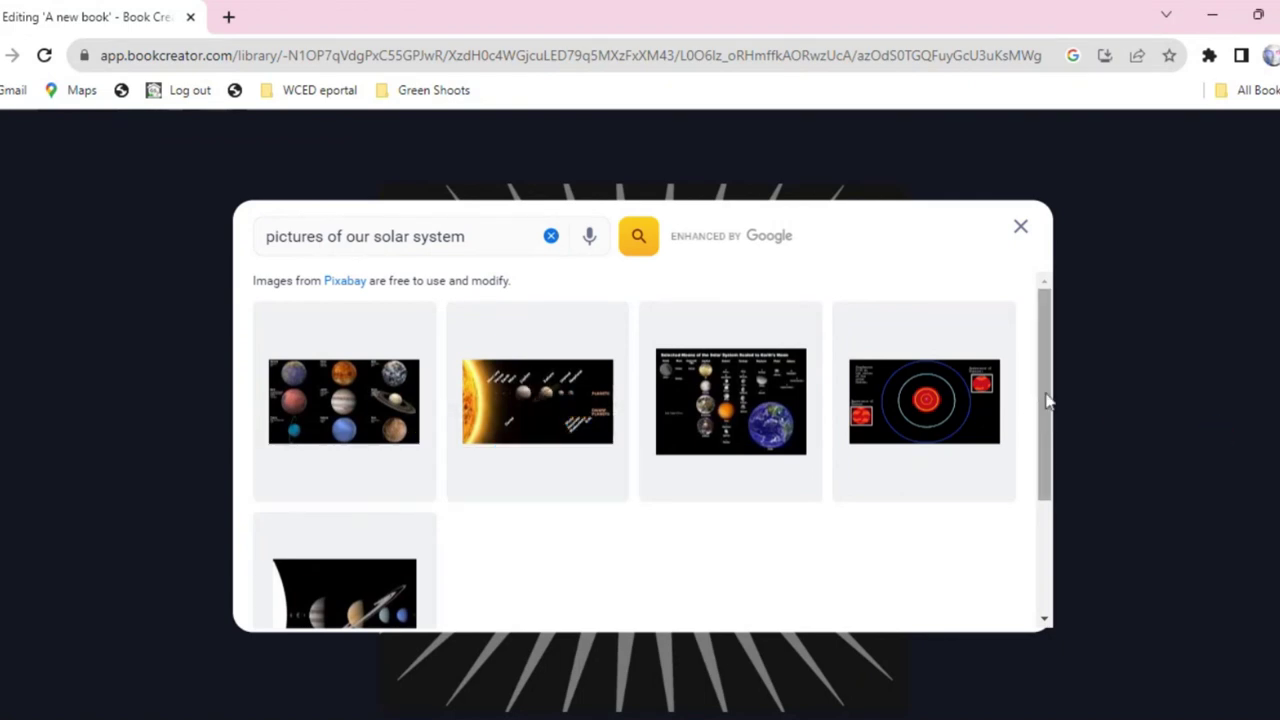
left_click_drag(1050, 414, 1046, 329)
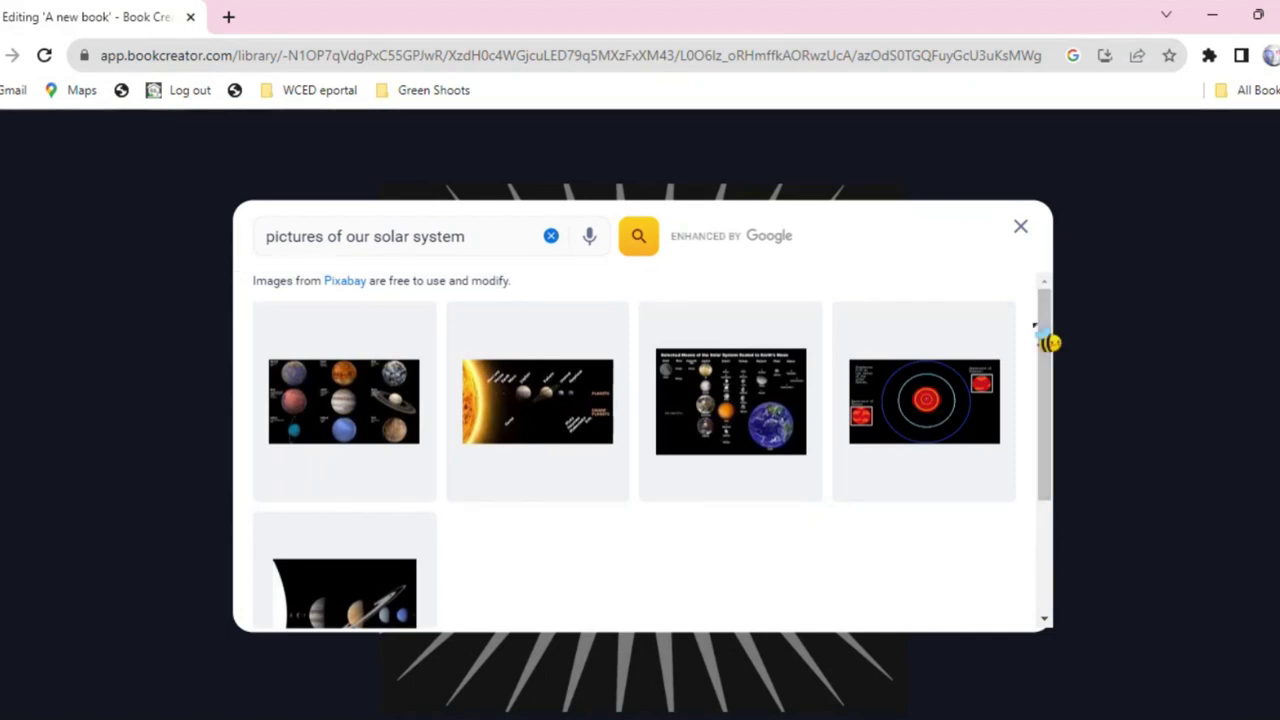
- Clear the image search and dictate "solar system" by voice as the new search term
left_click(551, 236)
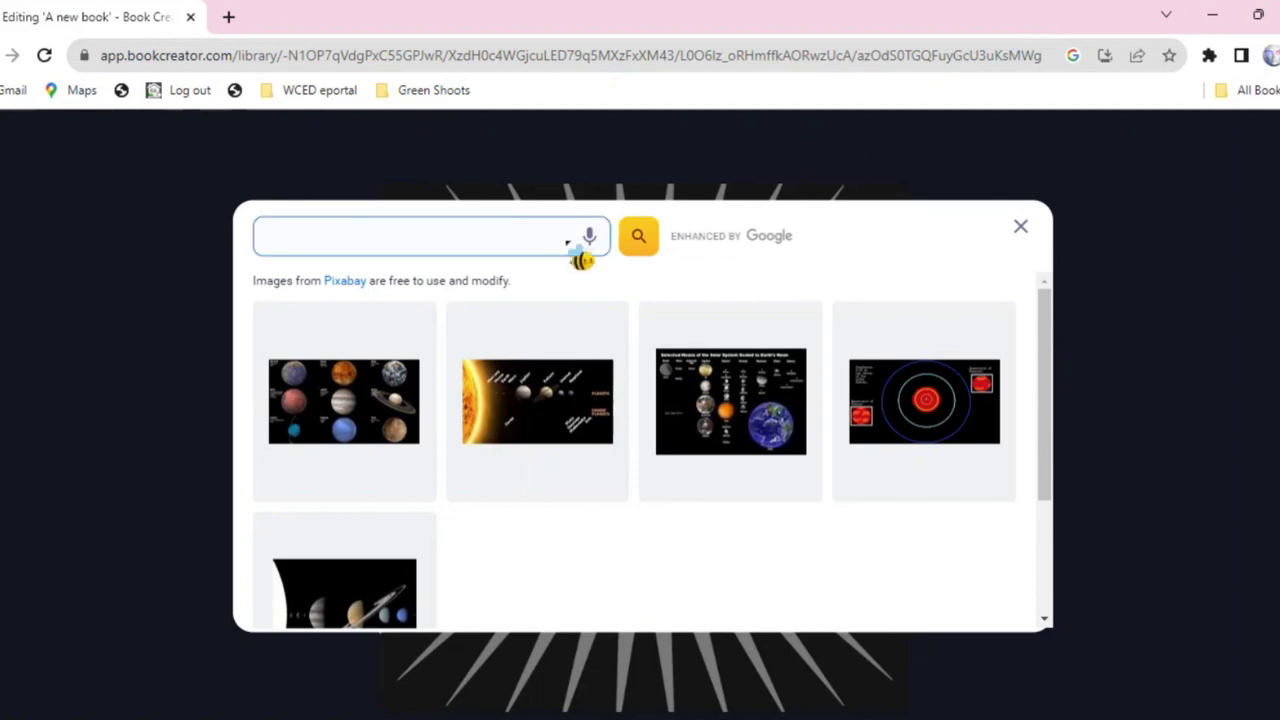
left_click(591, 238)
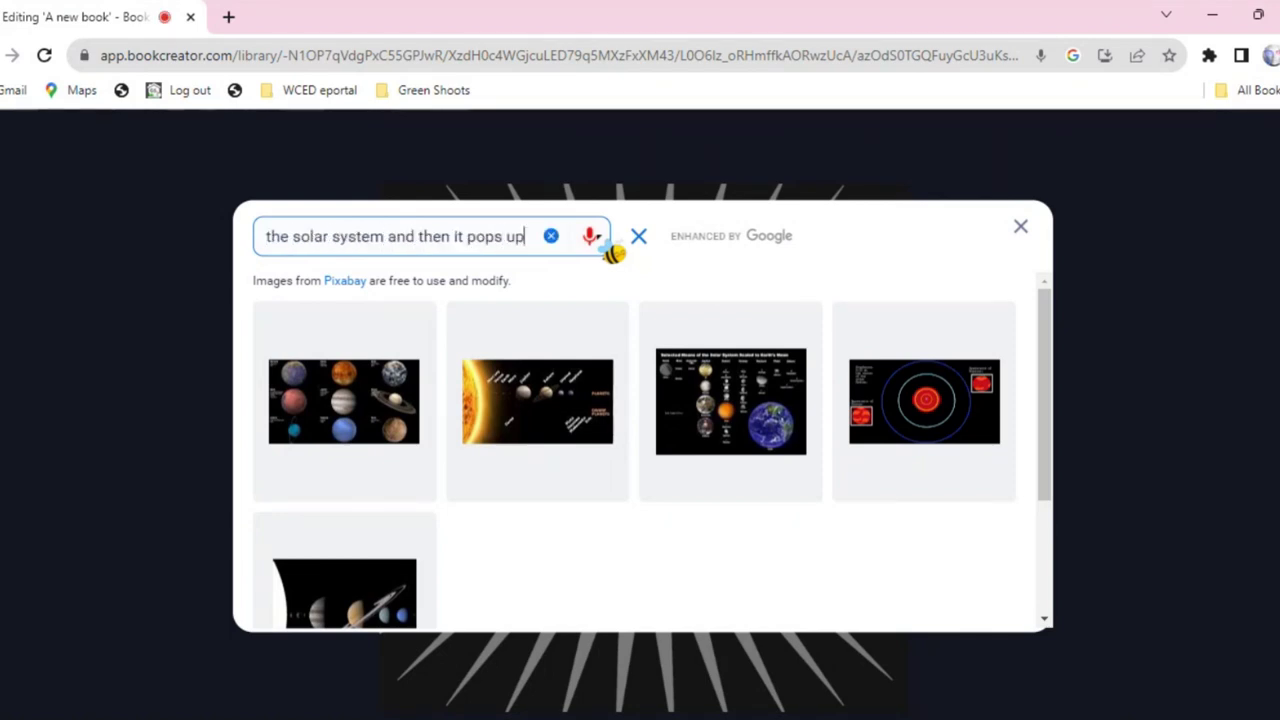
left_click(551, 237)
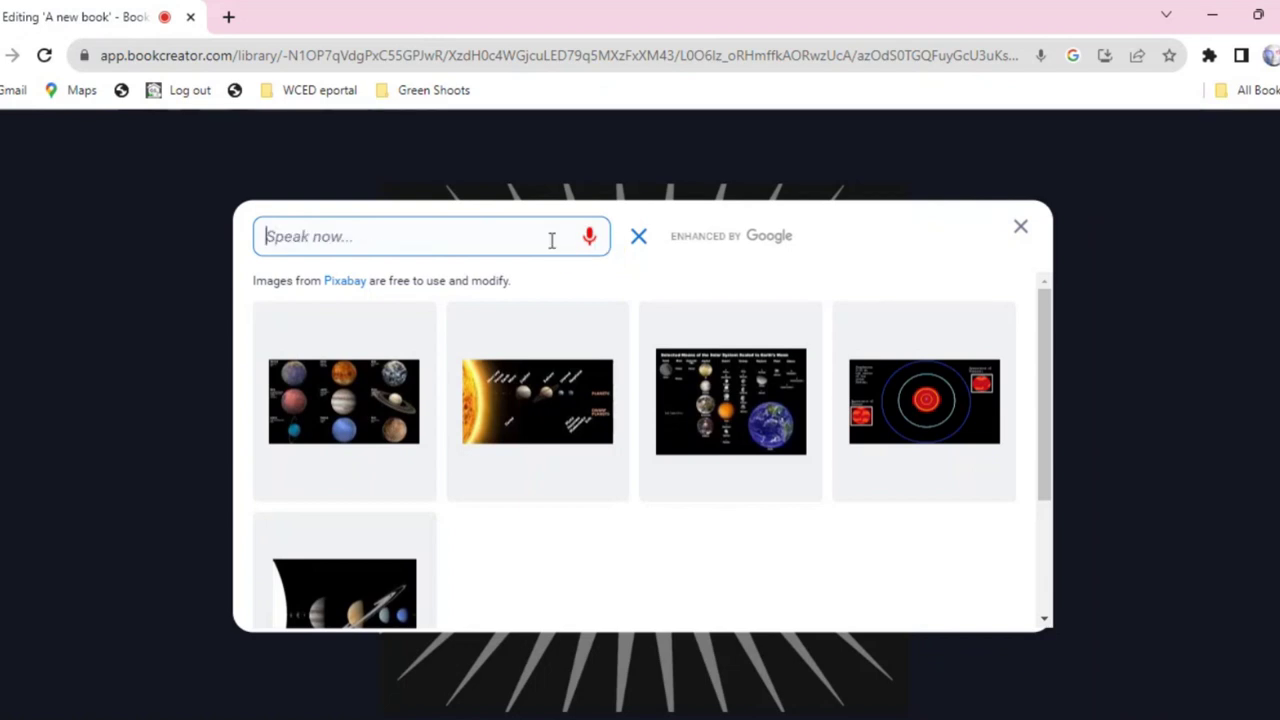
left_click(590, 238)
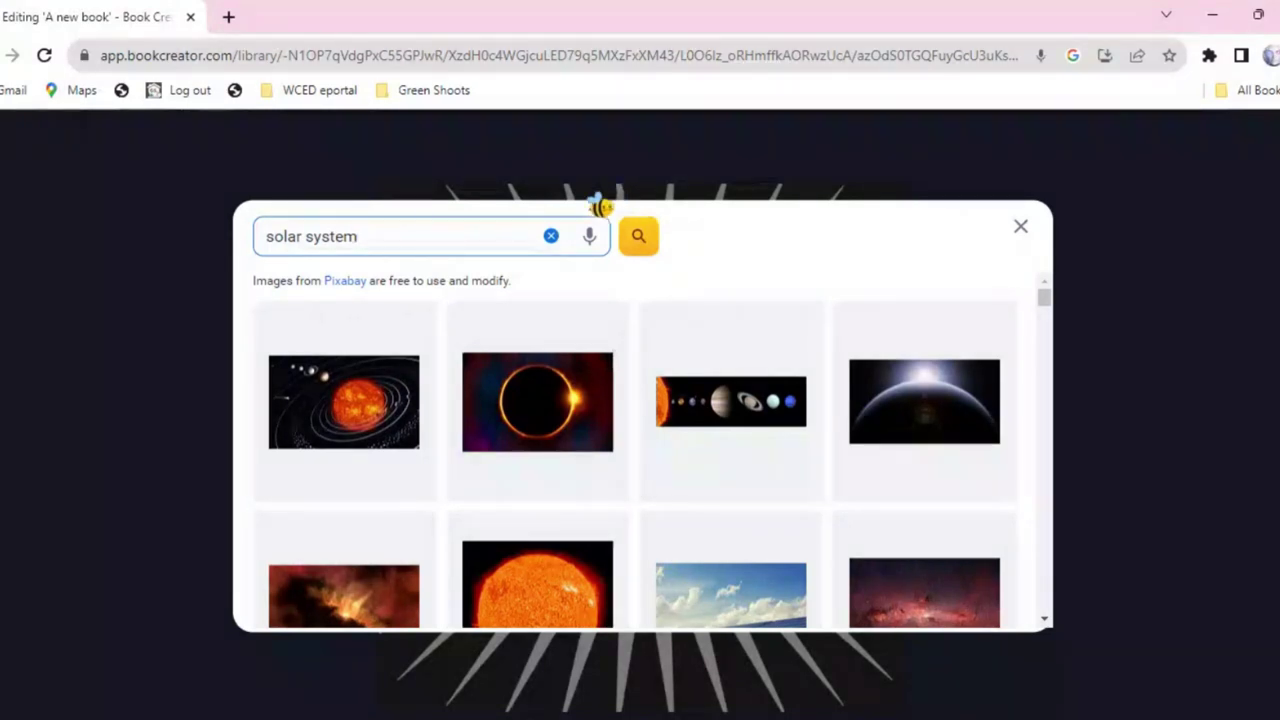
- Add the first image of the sun with orbiting planets to the cover and shrink it towards its lower-right corner
left_click(345, 410)
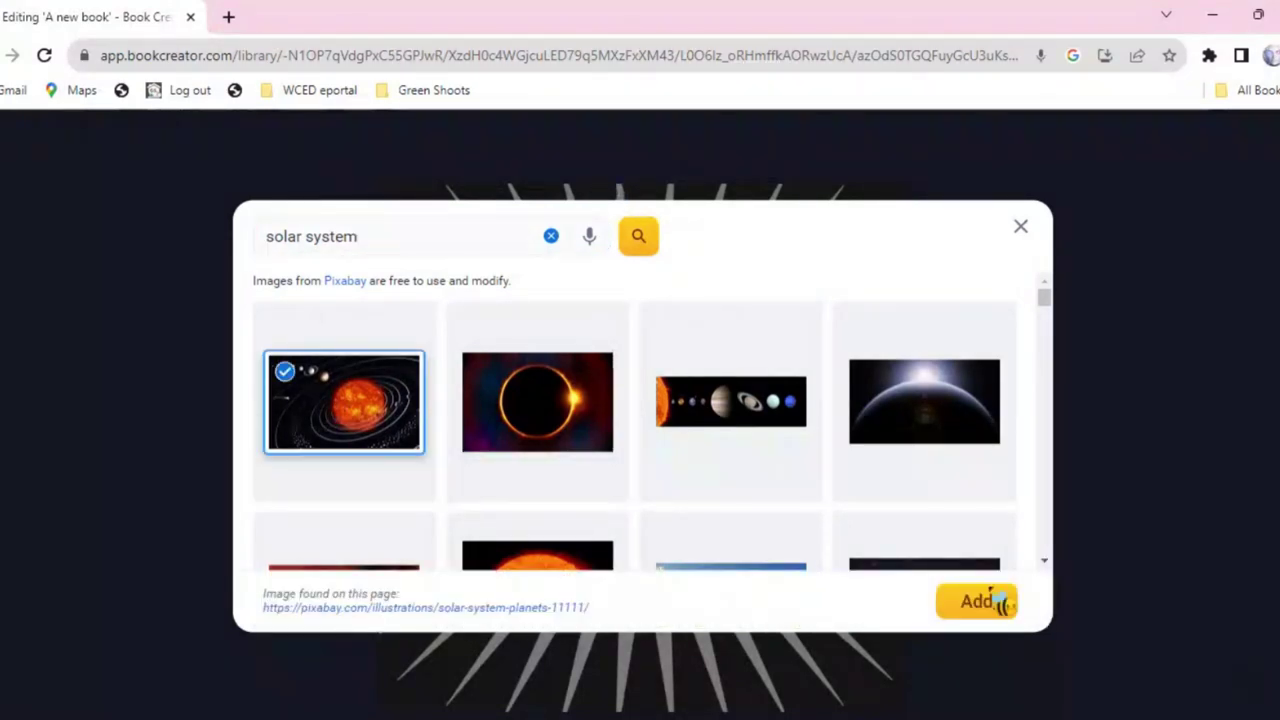
left_click(970, 603)
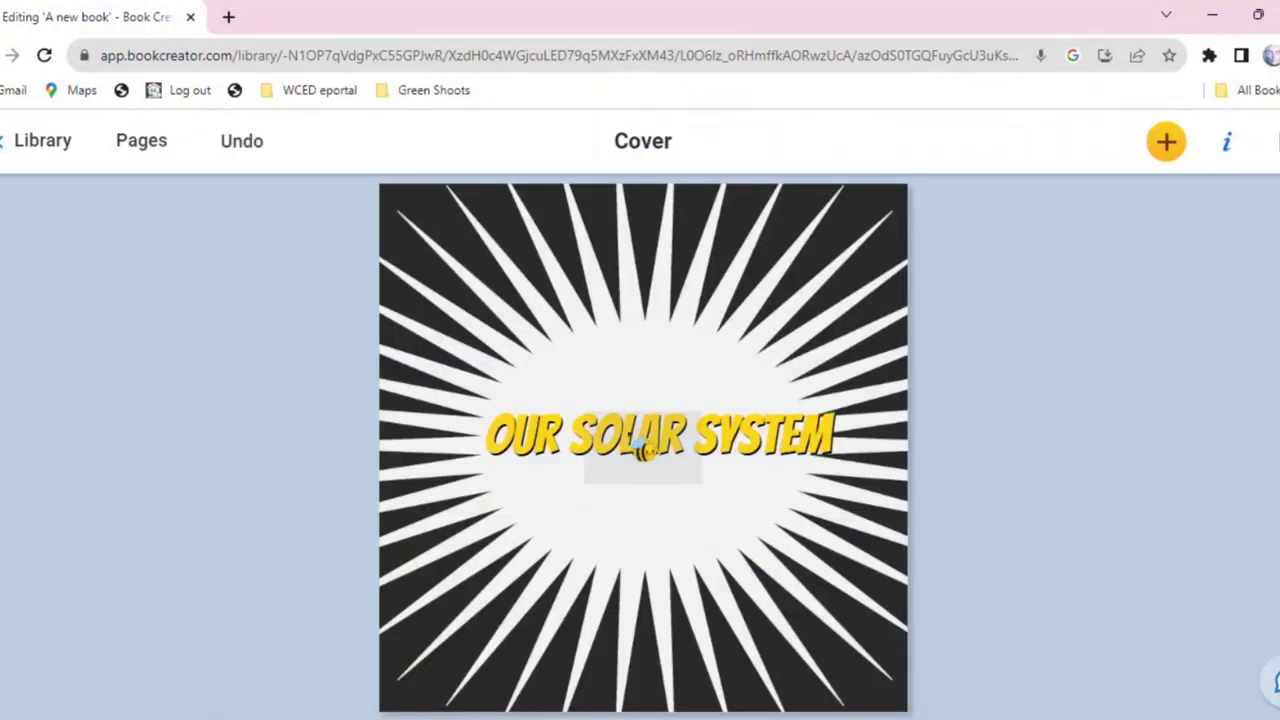
left_click_drag(640, 434, 620, 505)
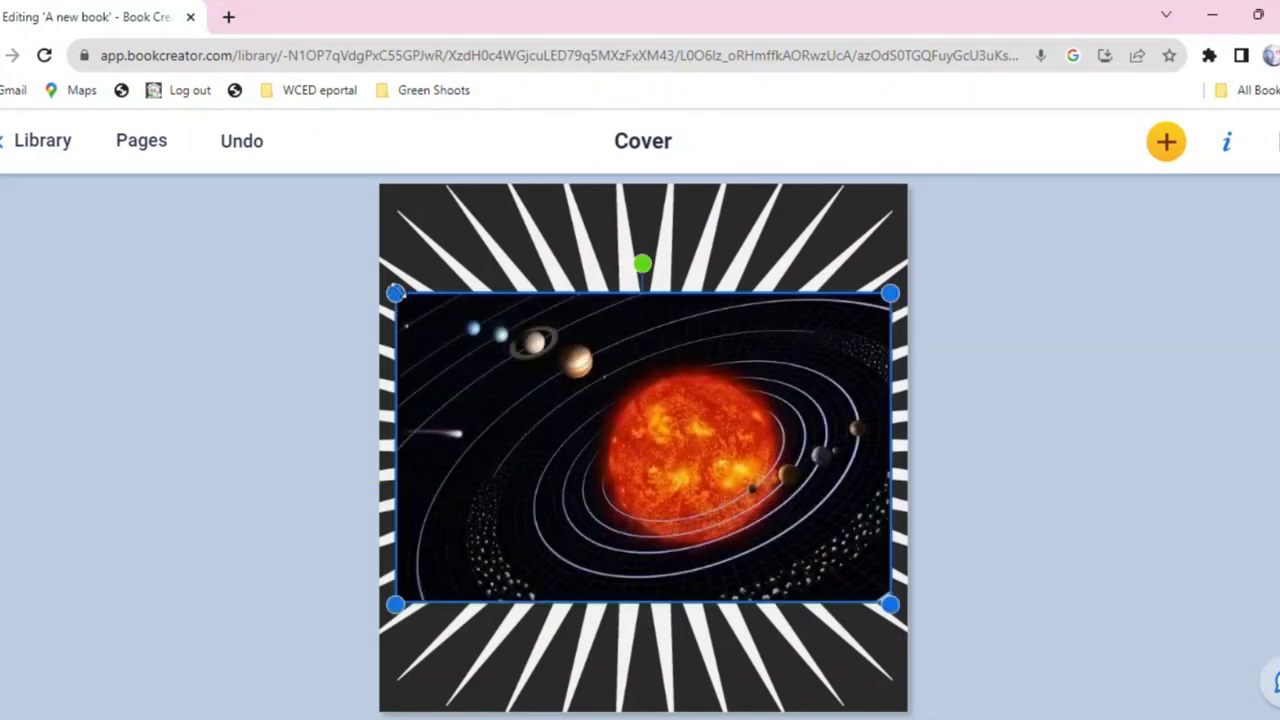
left_click_drag(395, 293, 582, 410)
- Unlock the "Our Solar System" title and move it up the cover so it sits above the image
left_click(505, 434)
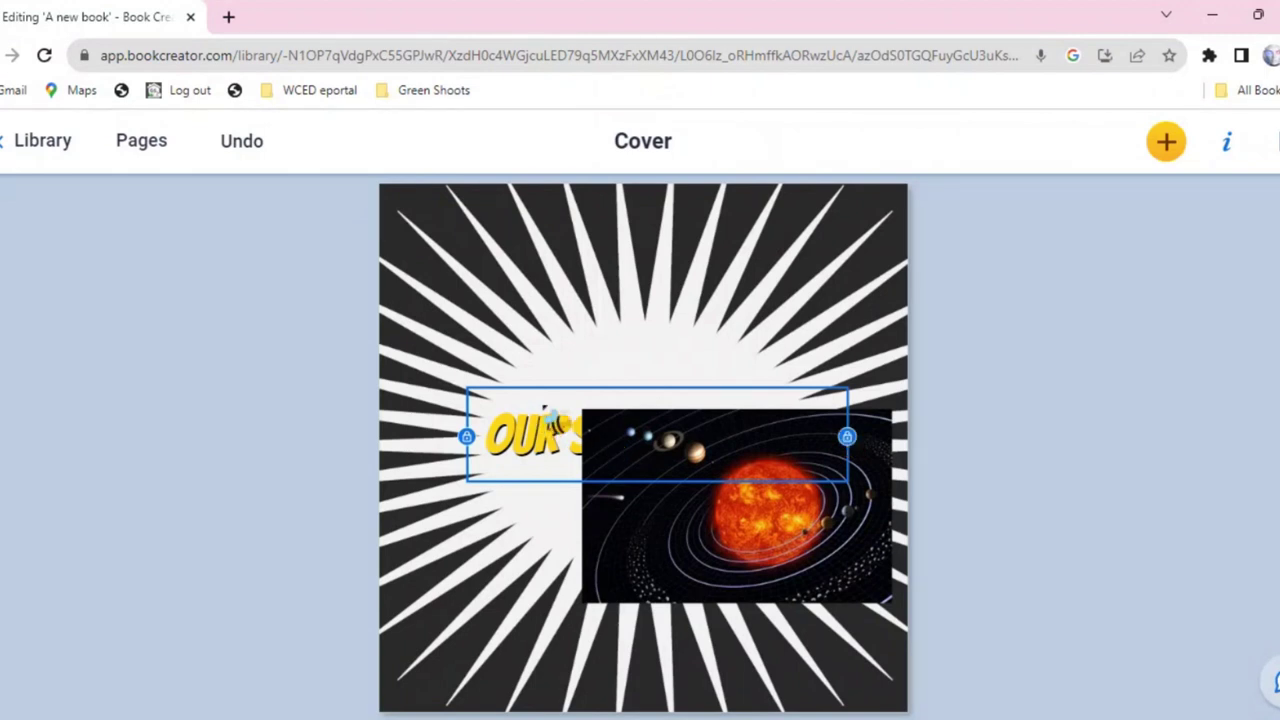
left_click(1166, 148)
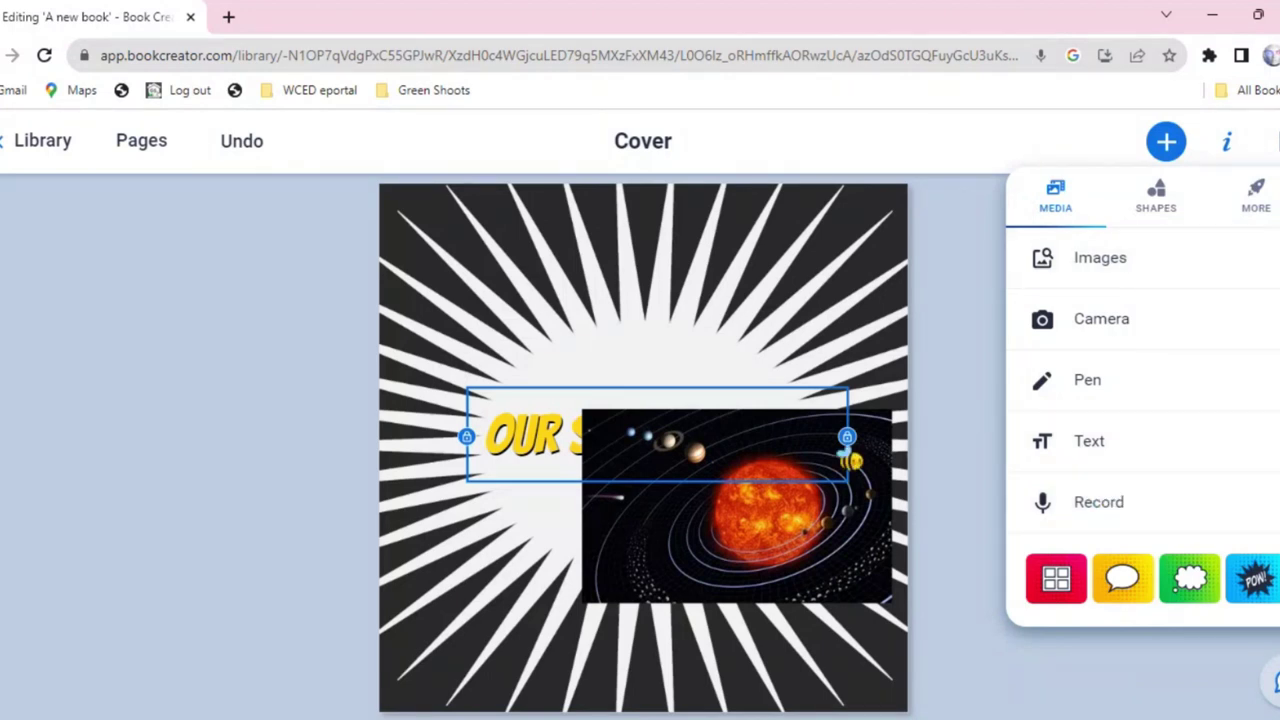
left_click(840, 434)
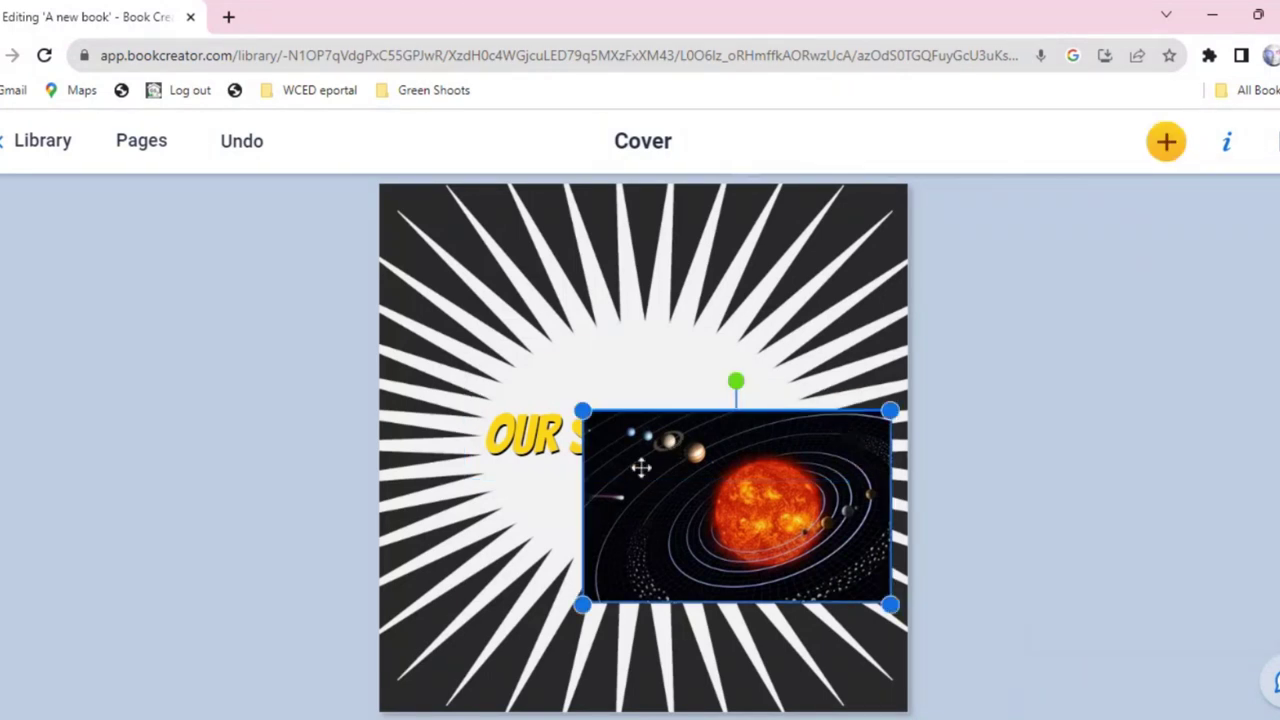
left_click(520, 452)
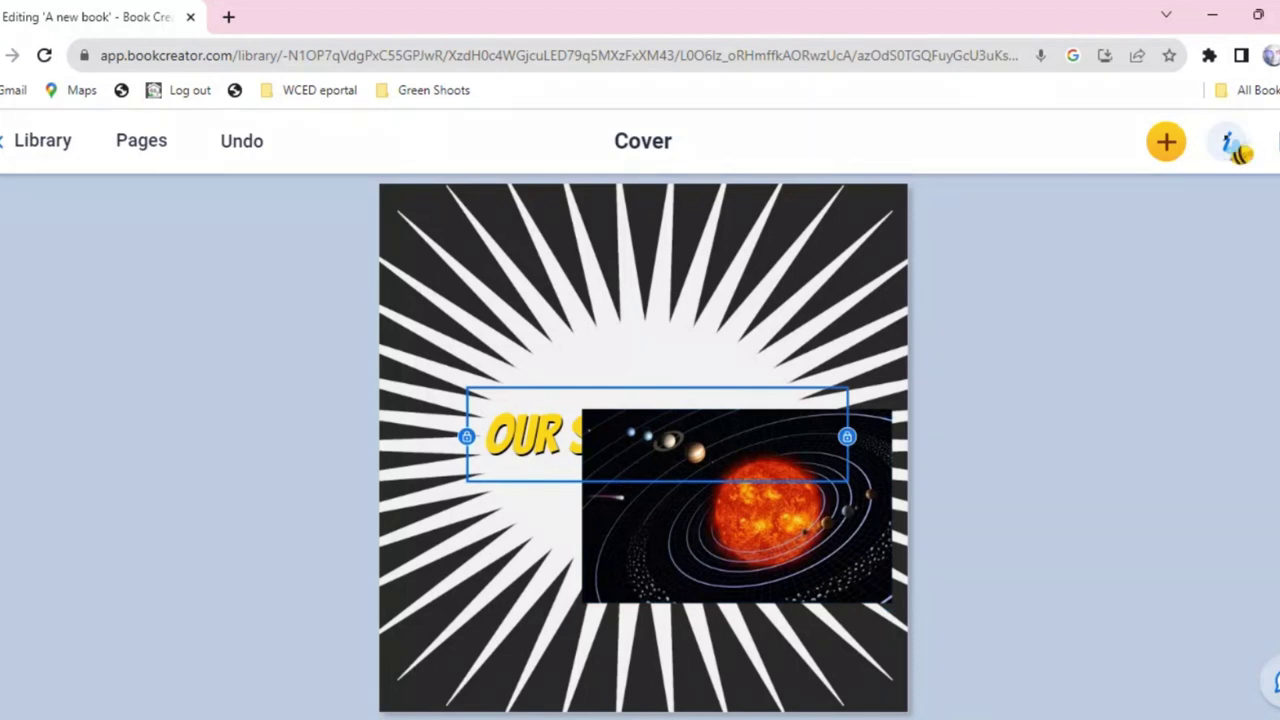
left_click(1228, 142)
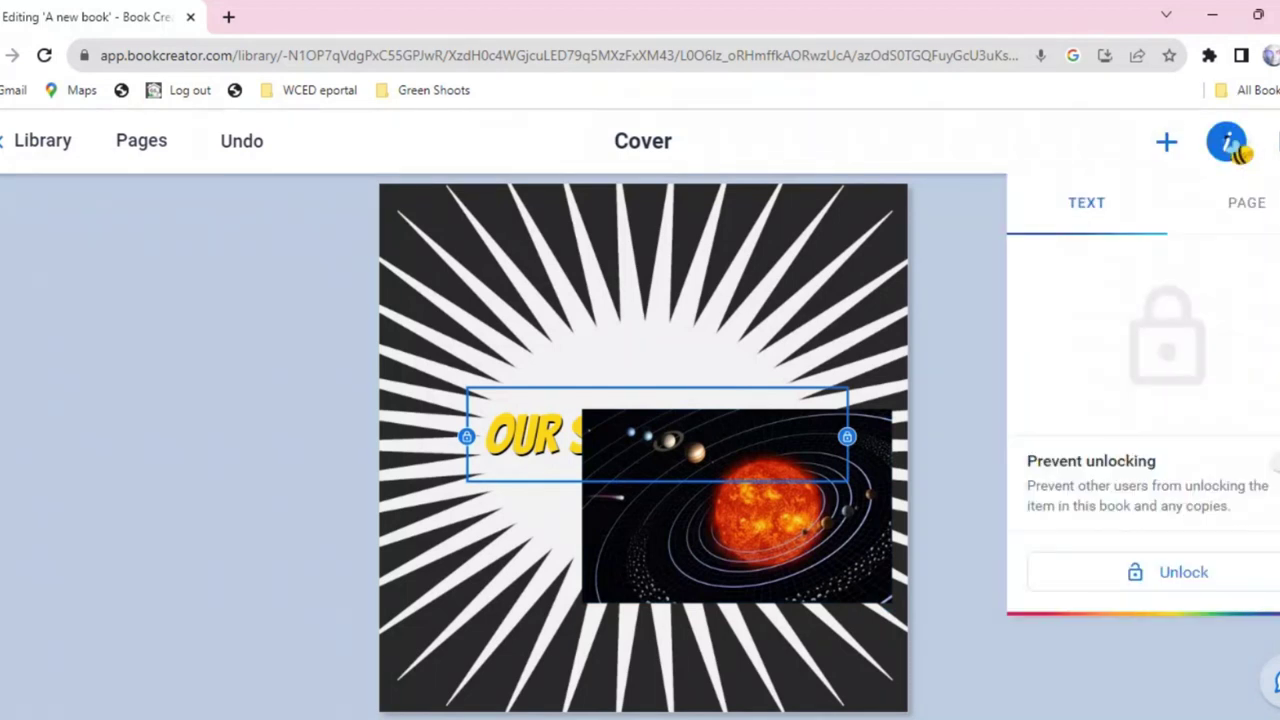
left_click(1184, 572)
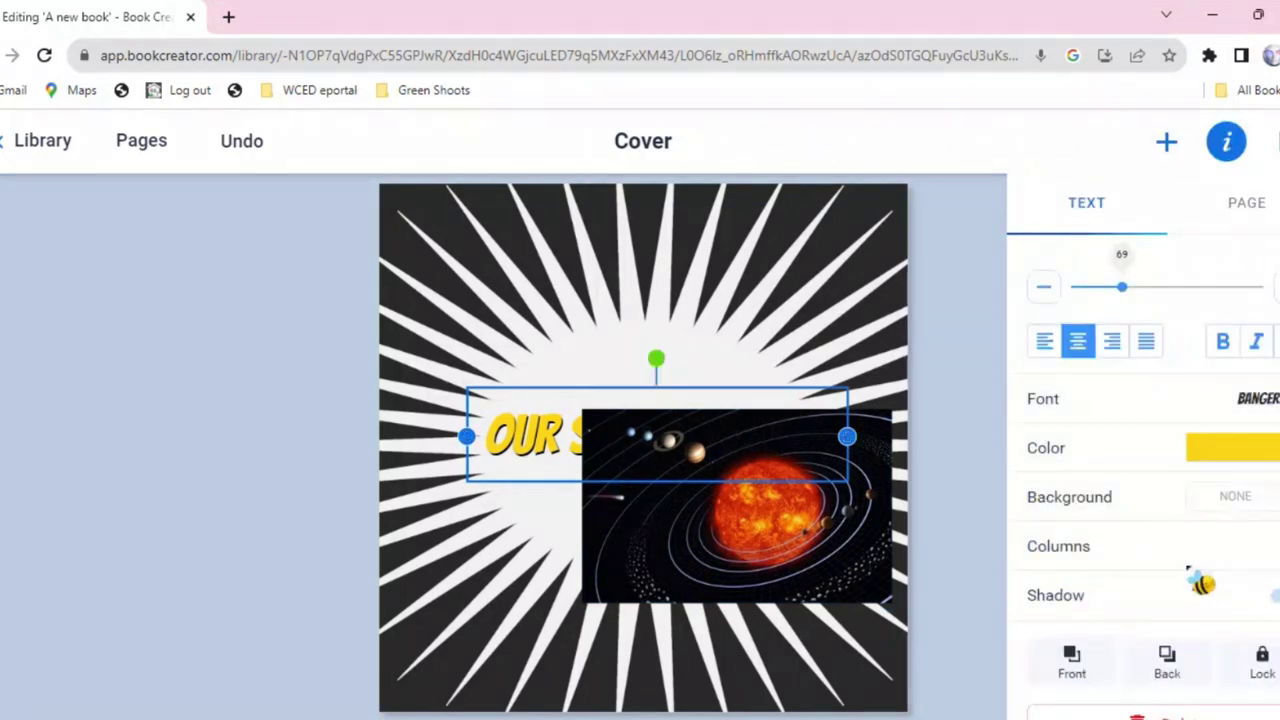
left_click_drag(500, 440, 500, 284)
- Shrink the solar system image a little further and centre it on the starburst, with the title just above it
left_click_drag(594, 443, 548, 399)
left_click_drag(523, 352, 554, 372)
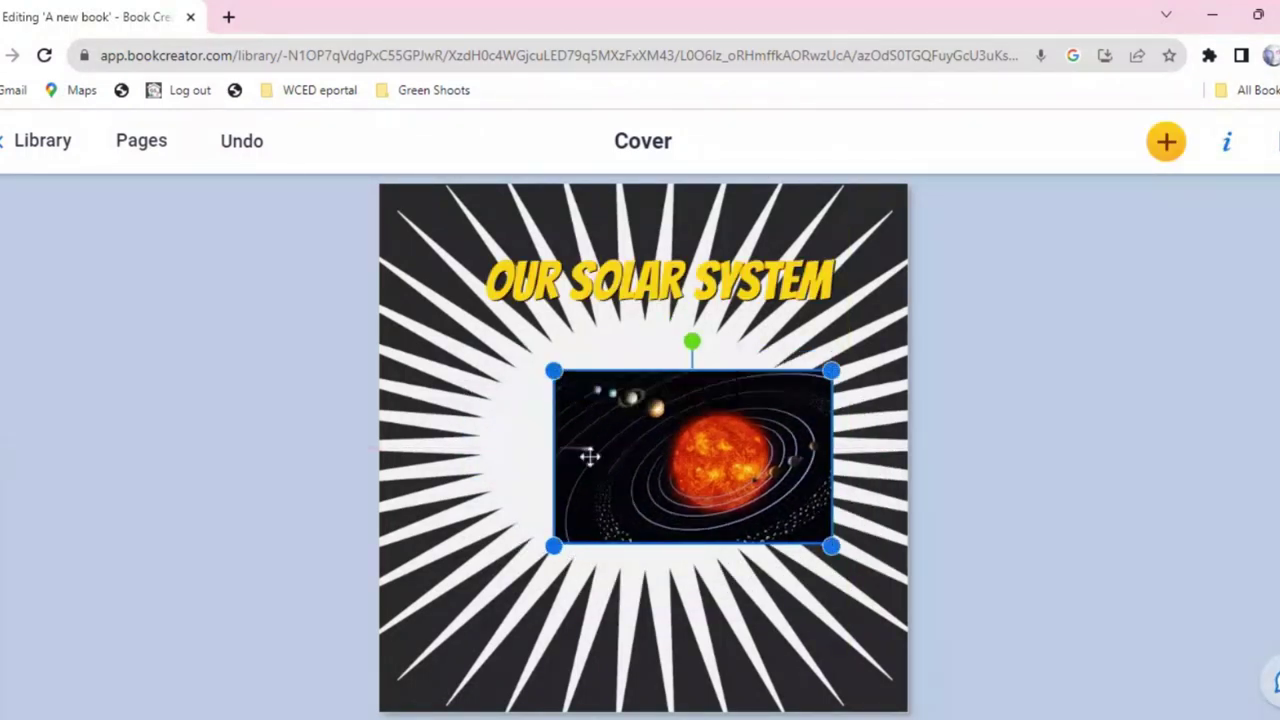
left_click_drag(589, 457, 566, 449)
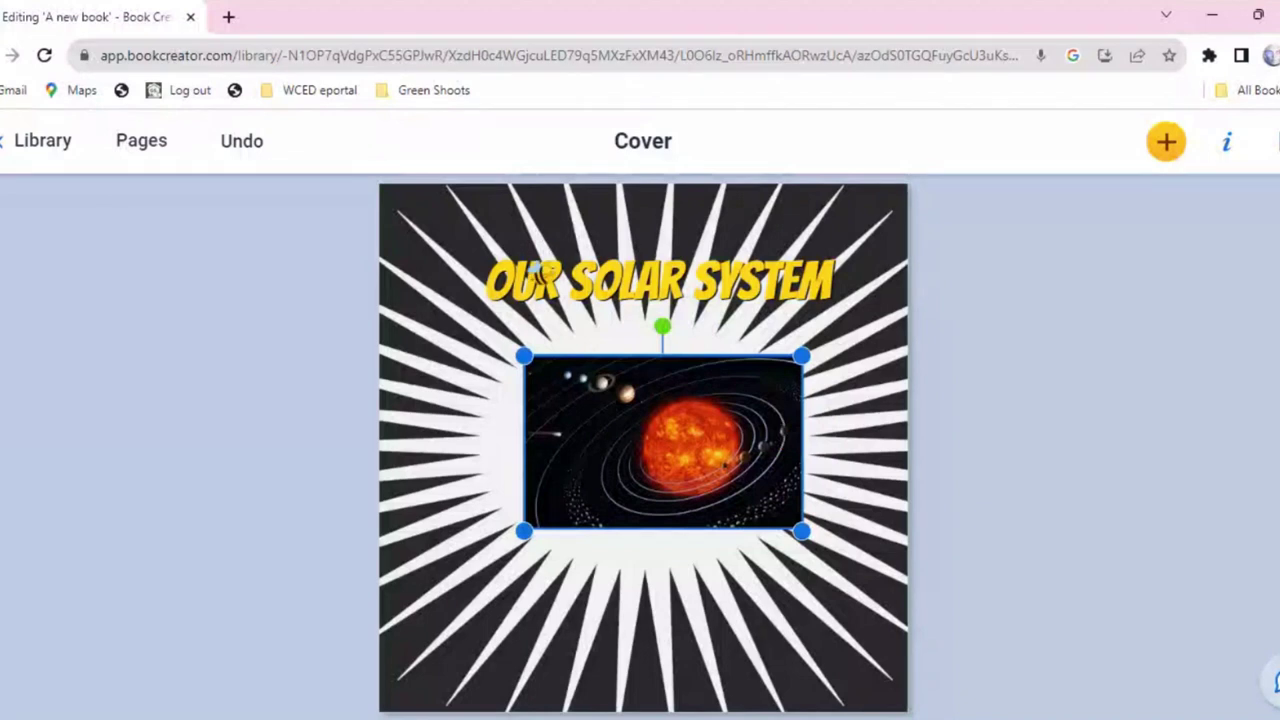
left_click_drag(535, 269, 455, 281)
left_click(490, 295)
left_click(455, 237)
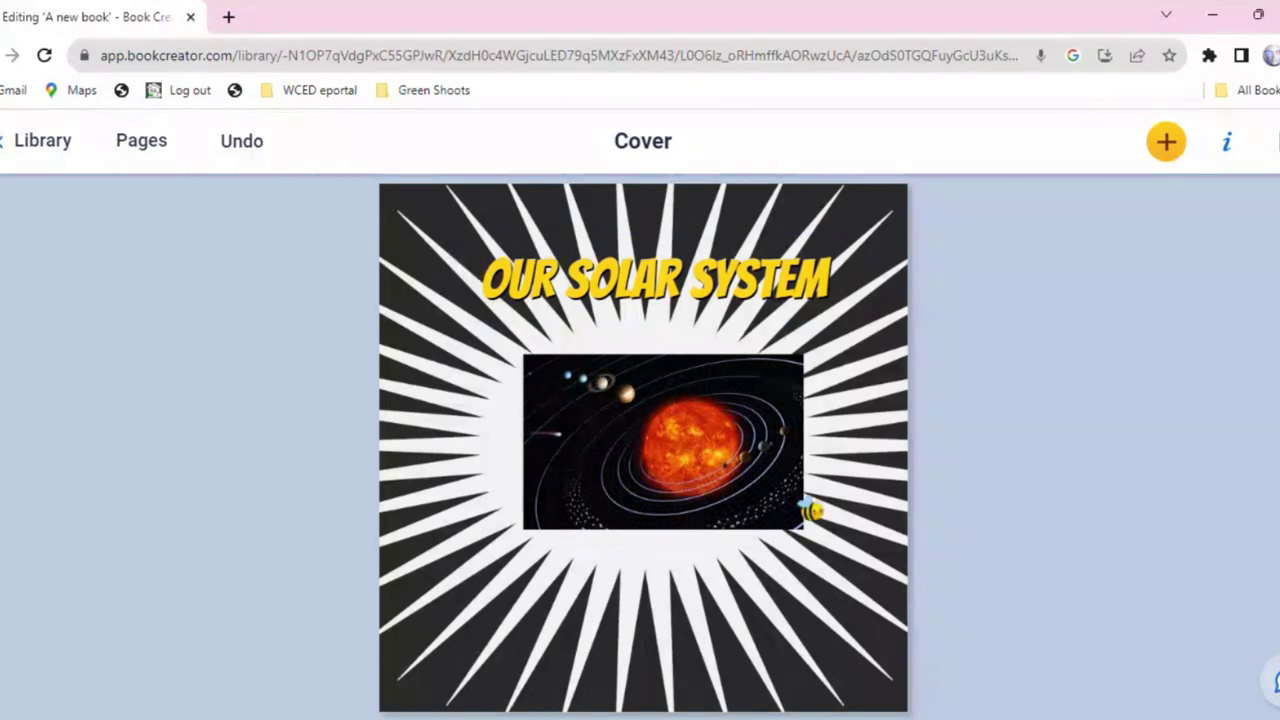
left_click(703, 457)
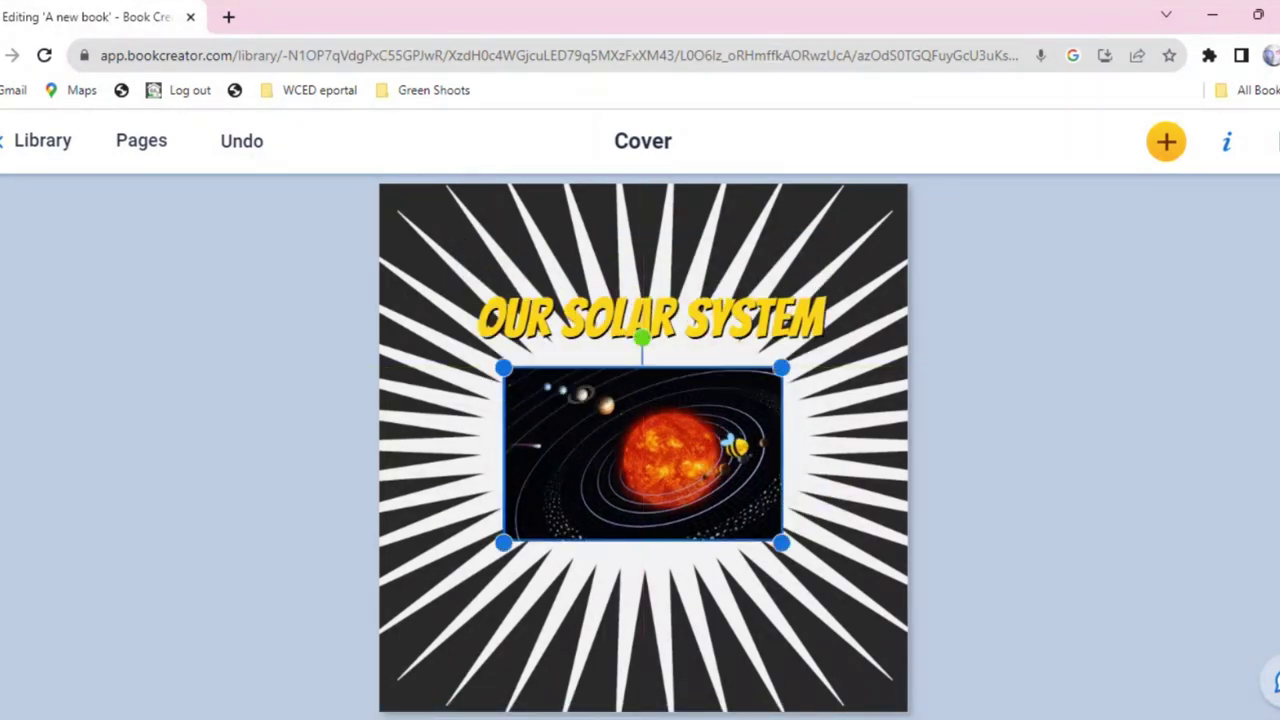
- Look through the additional apps that can be added to the book and open the option to embed content
left_click(1172, 148)
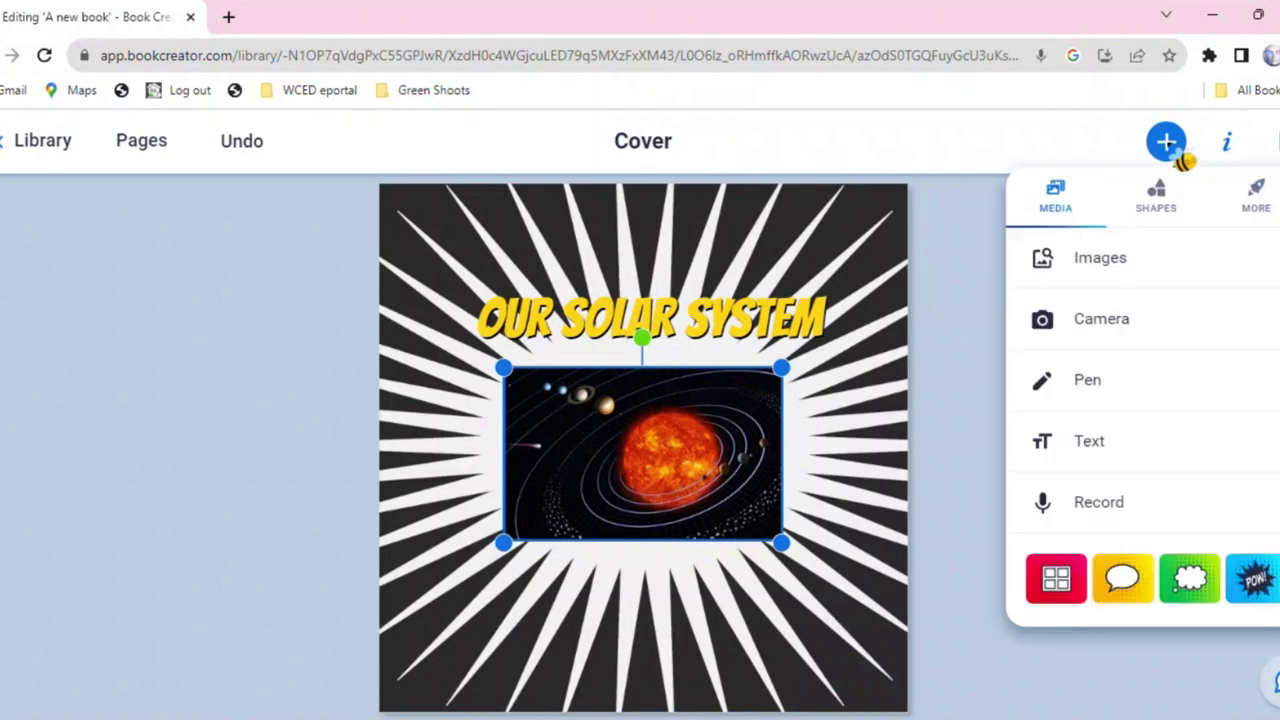
left_click(1250, 212)
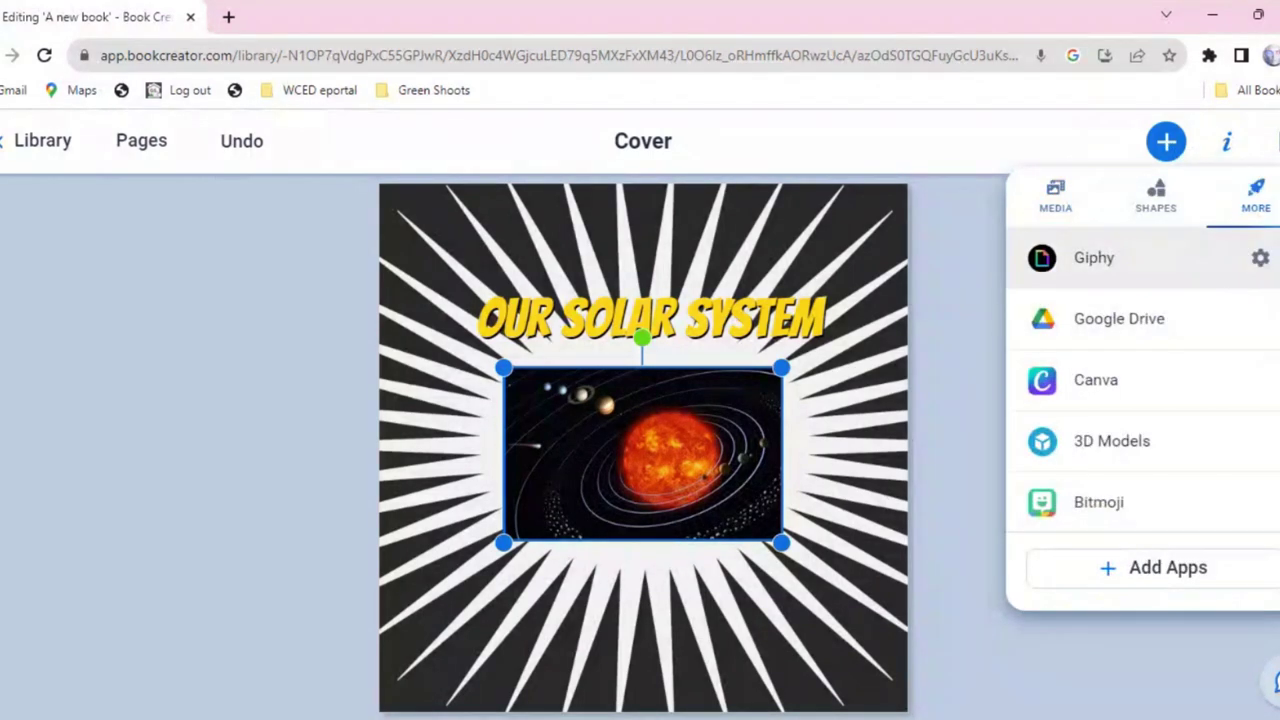
scroll(1140, 380, "down", 2)
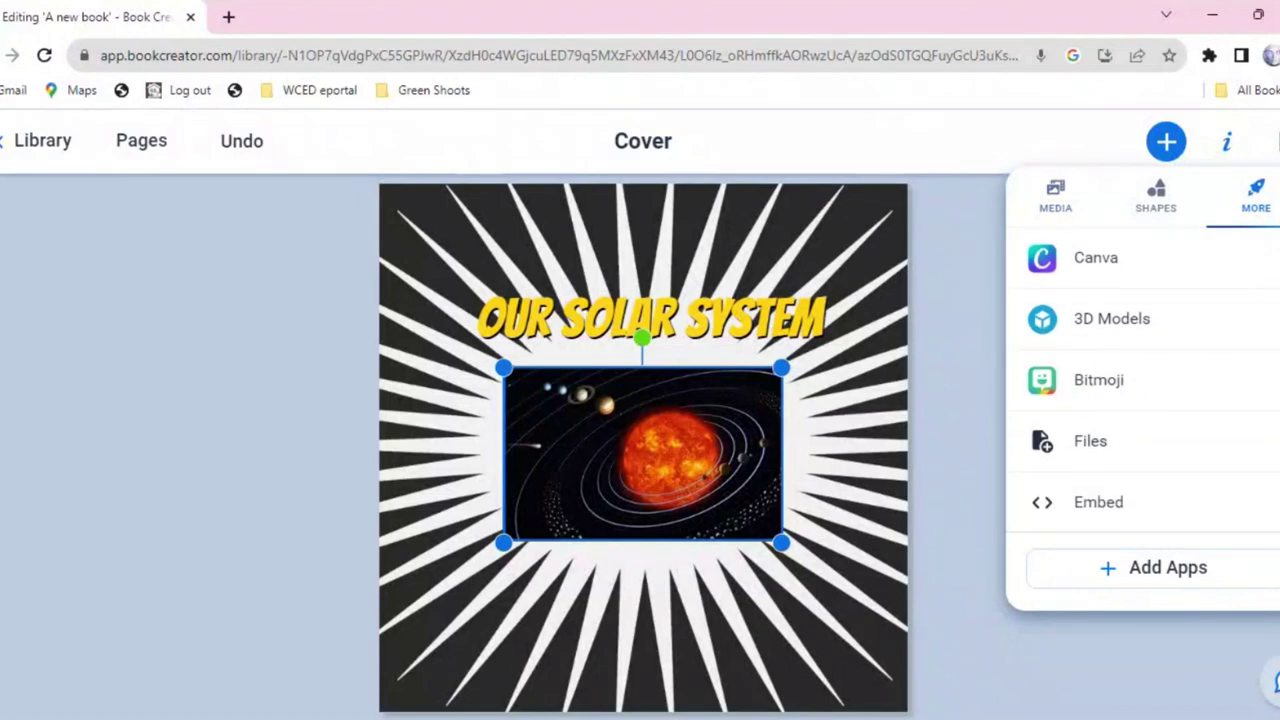
left_click(1140, 517)
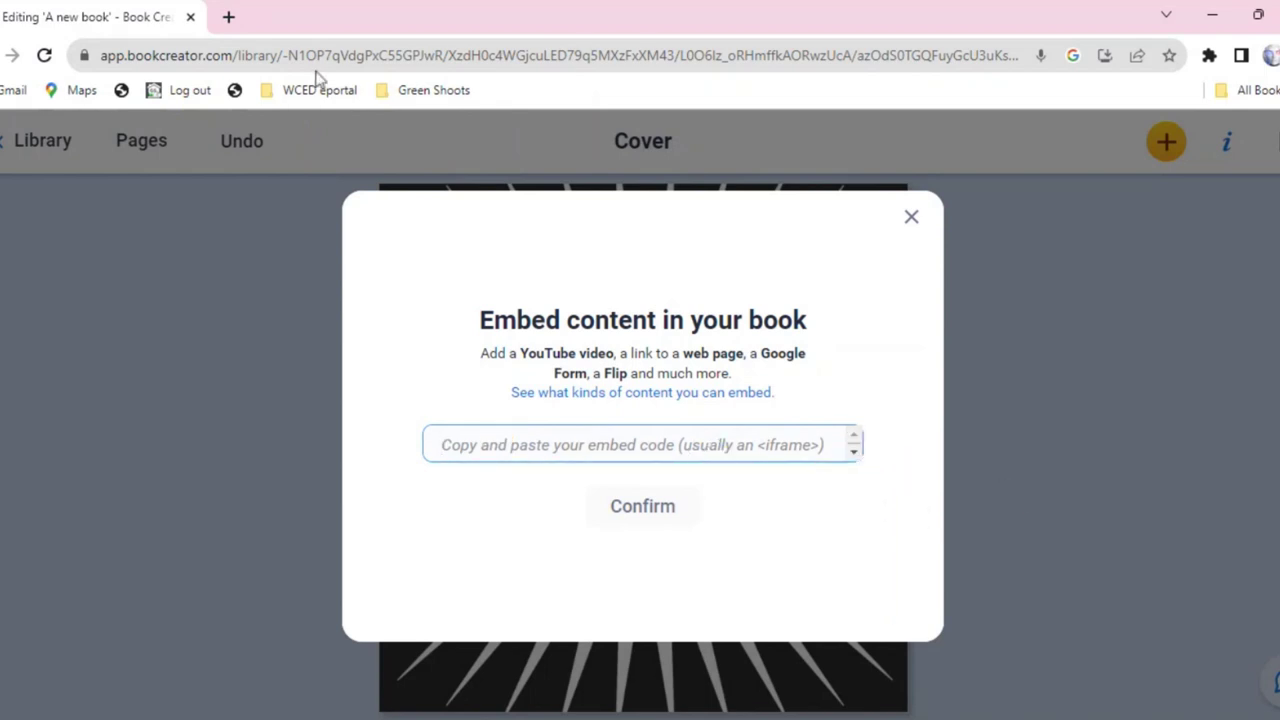
- Open YouTube in a new browser tab, allow its notifications and search for "solar system"
left_click(228, 17)
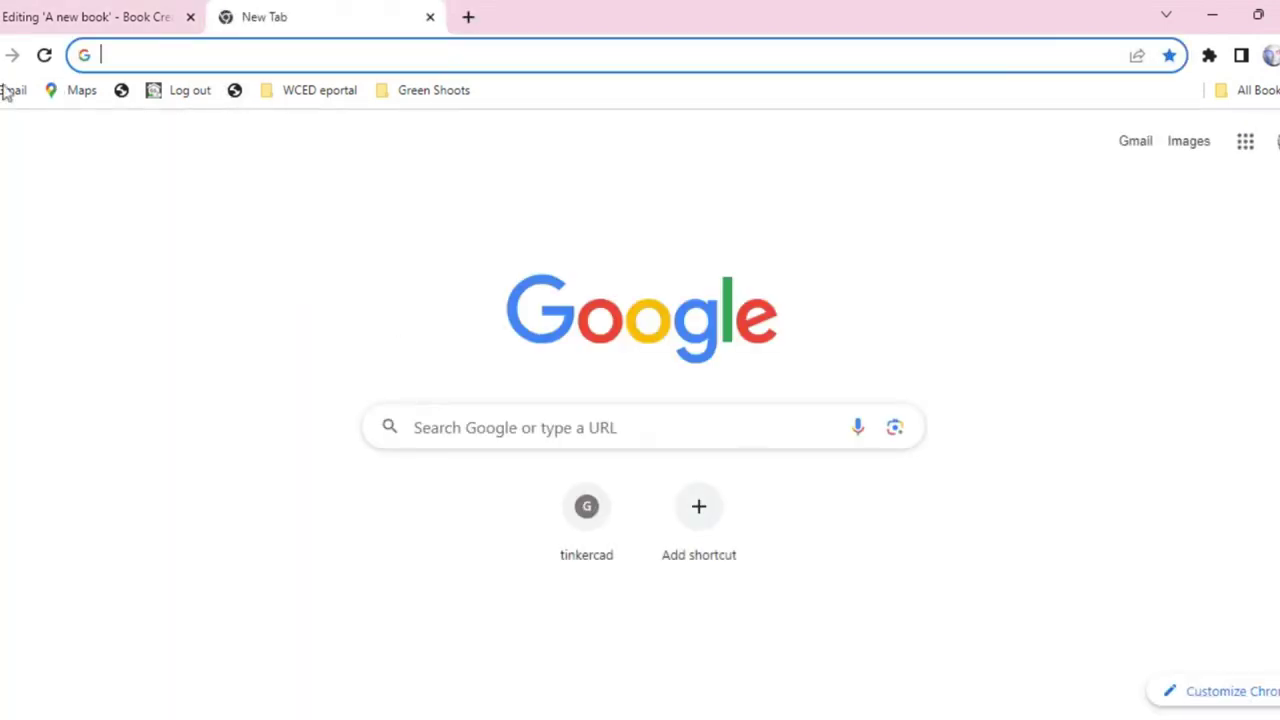
left_click(485, 438)
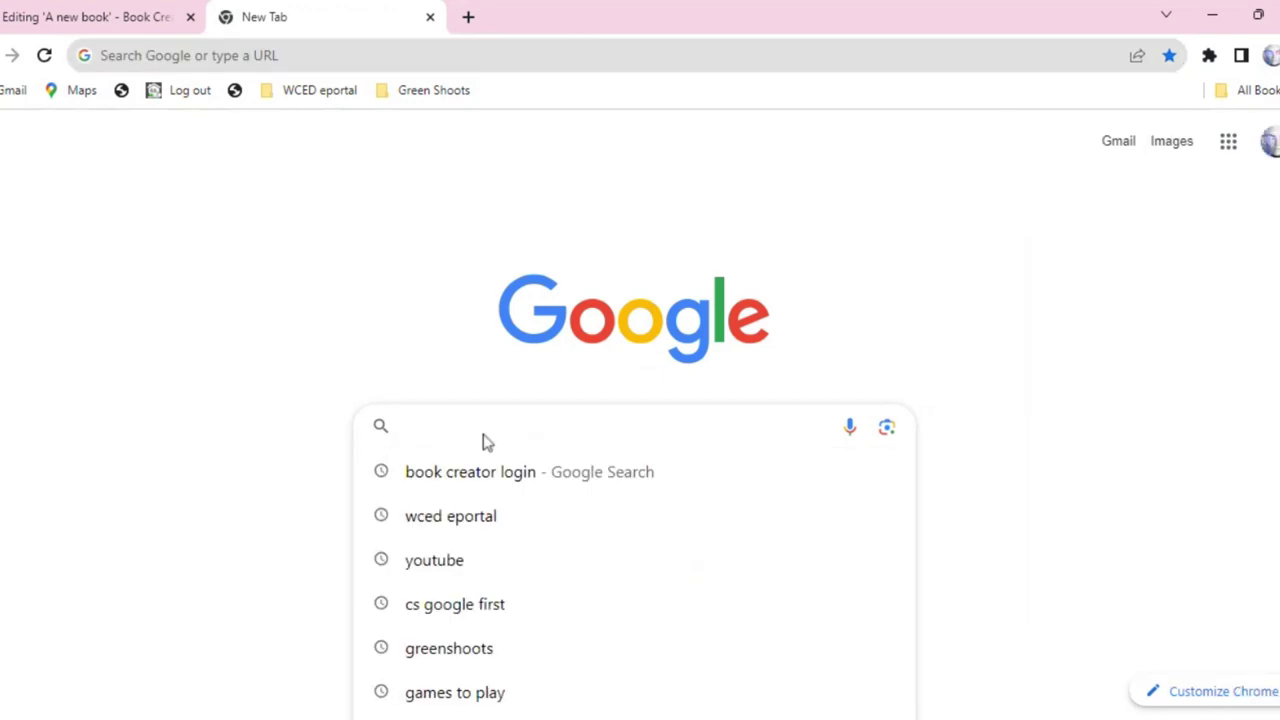
left_click(436, 562)
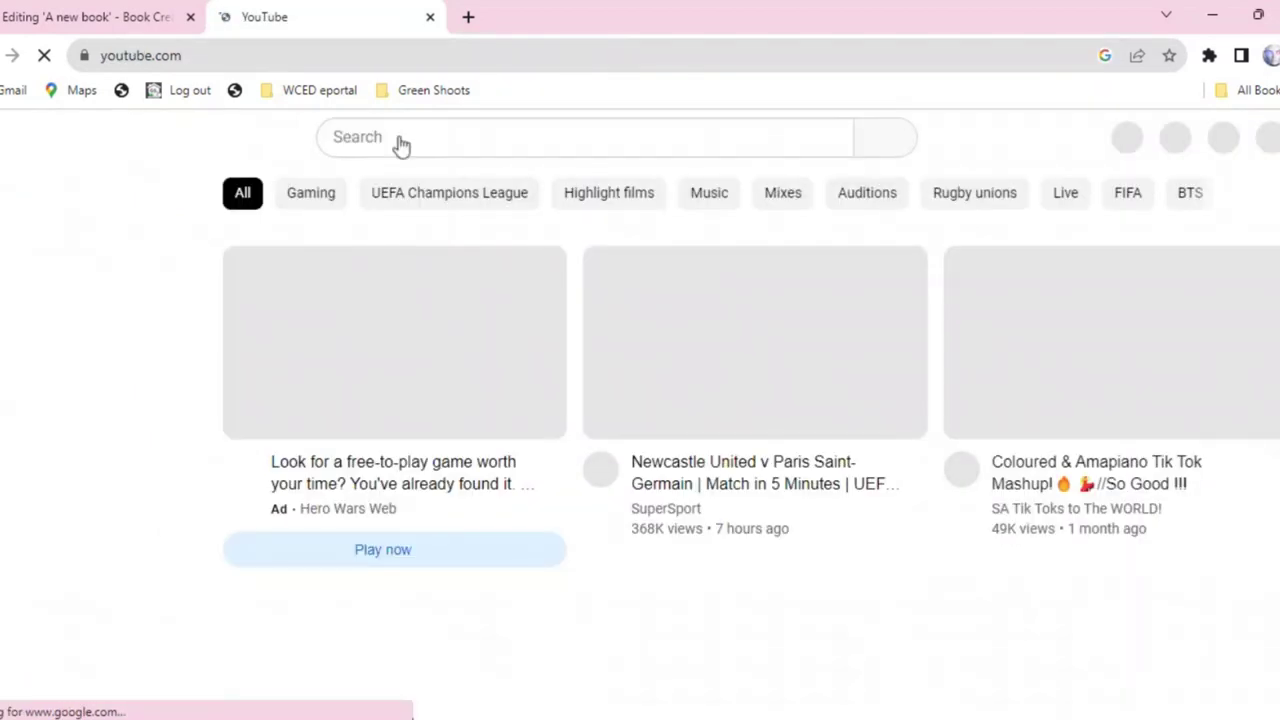
left_click(400, 140)
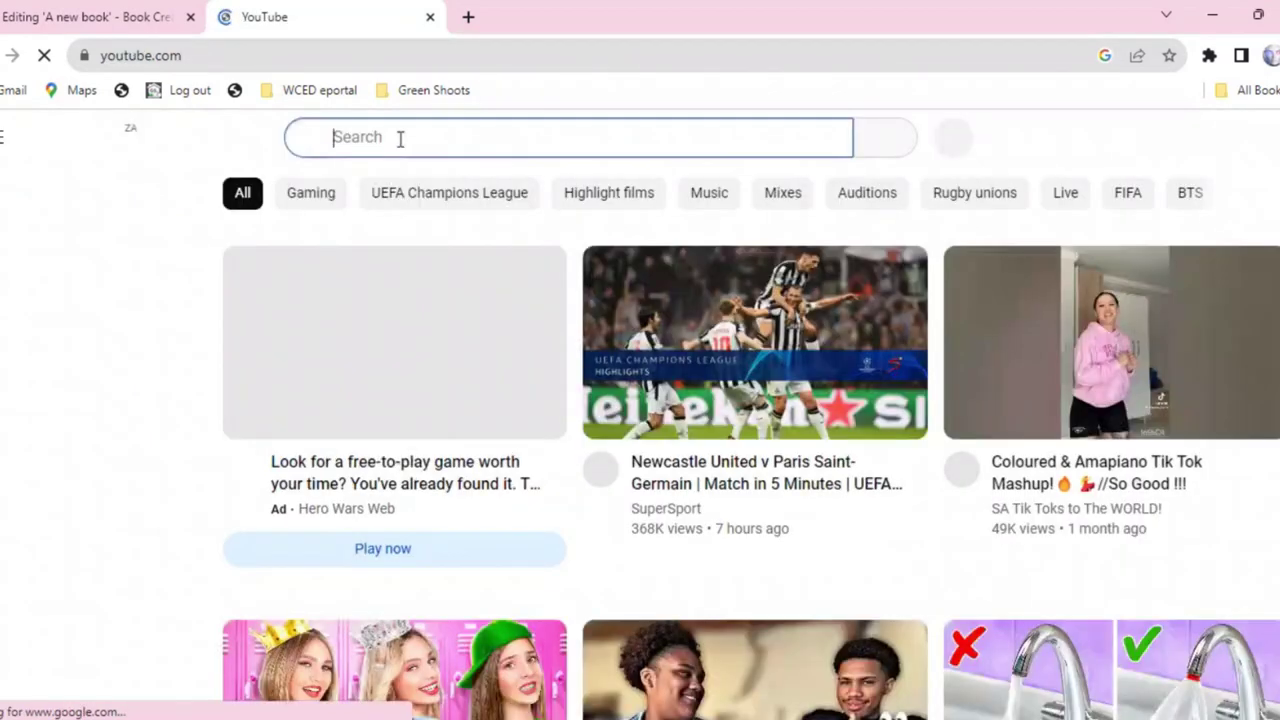
type("solar")
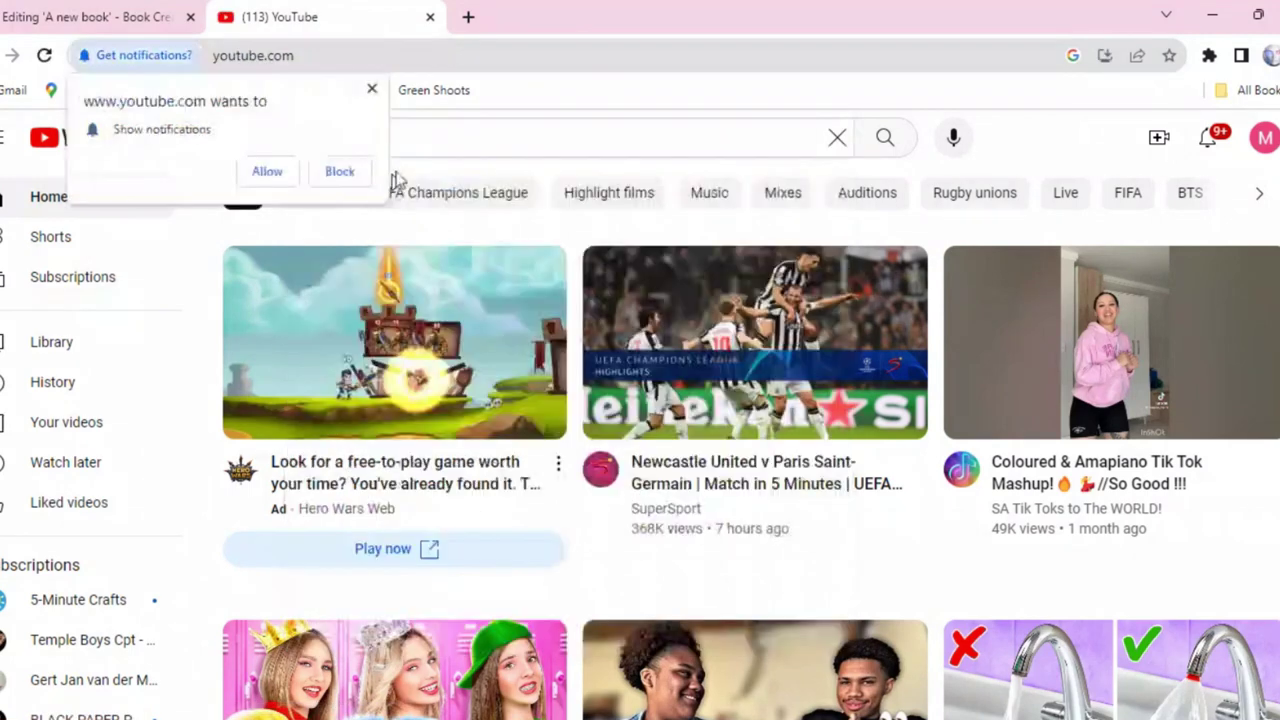
left_click(280, 180)
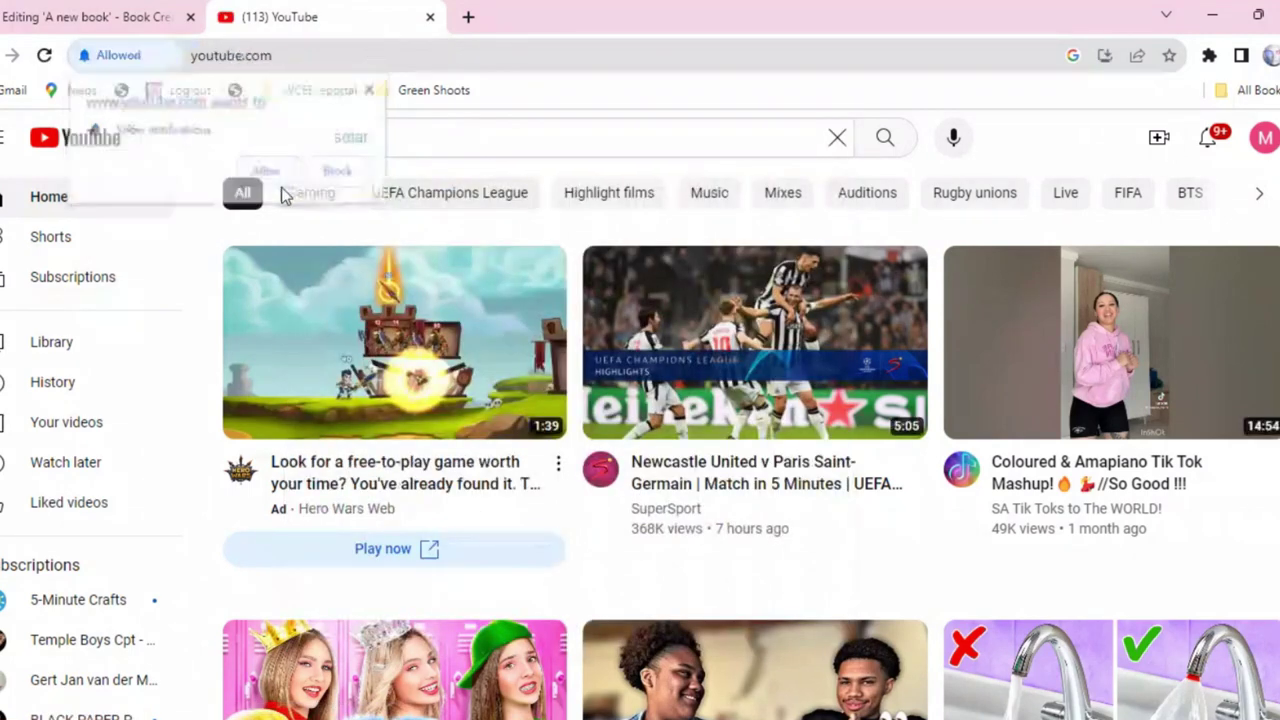
left_click(372, 196)
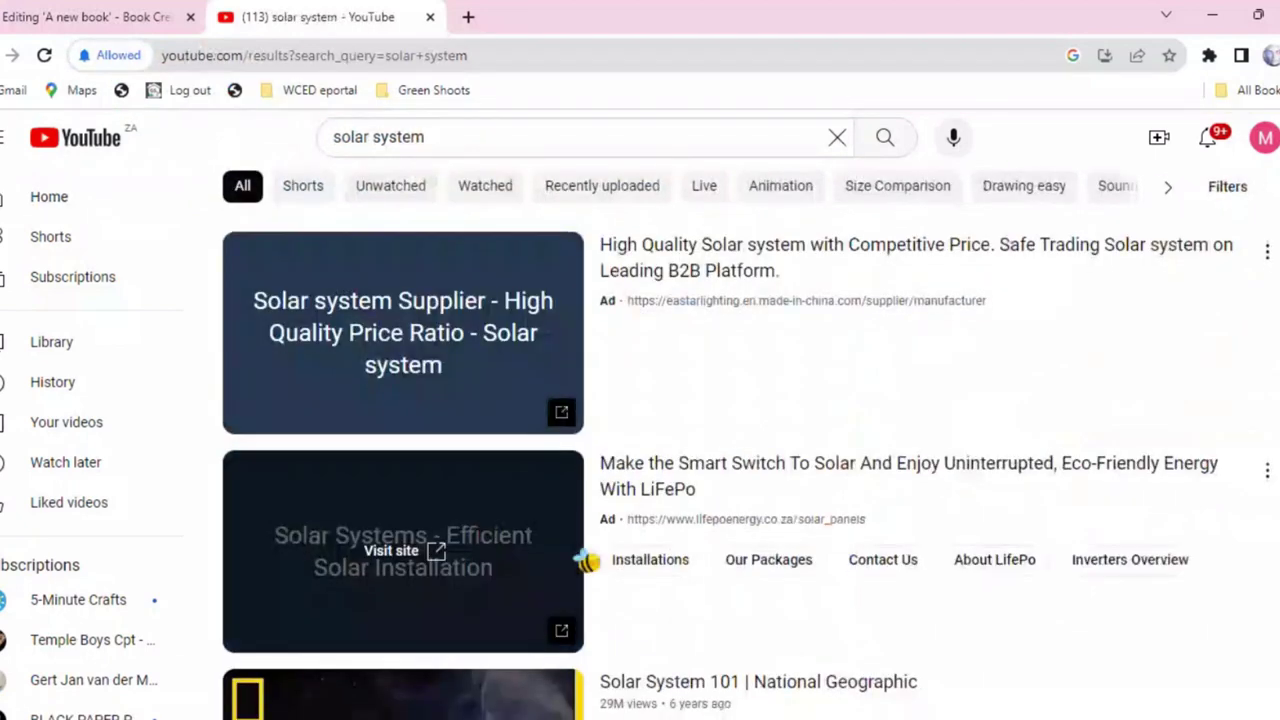
scroll(588, 545, "down", 7)
scroll(588, 535, "down", 12)
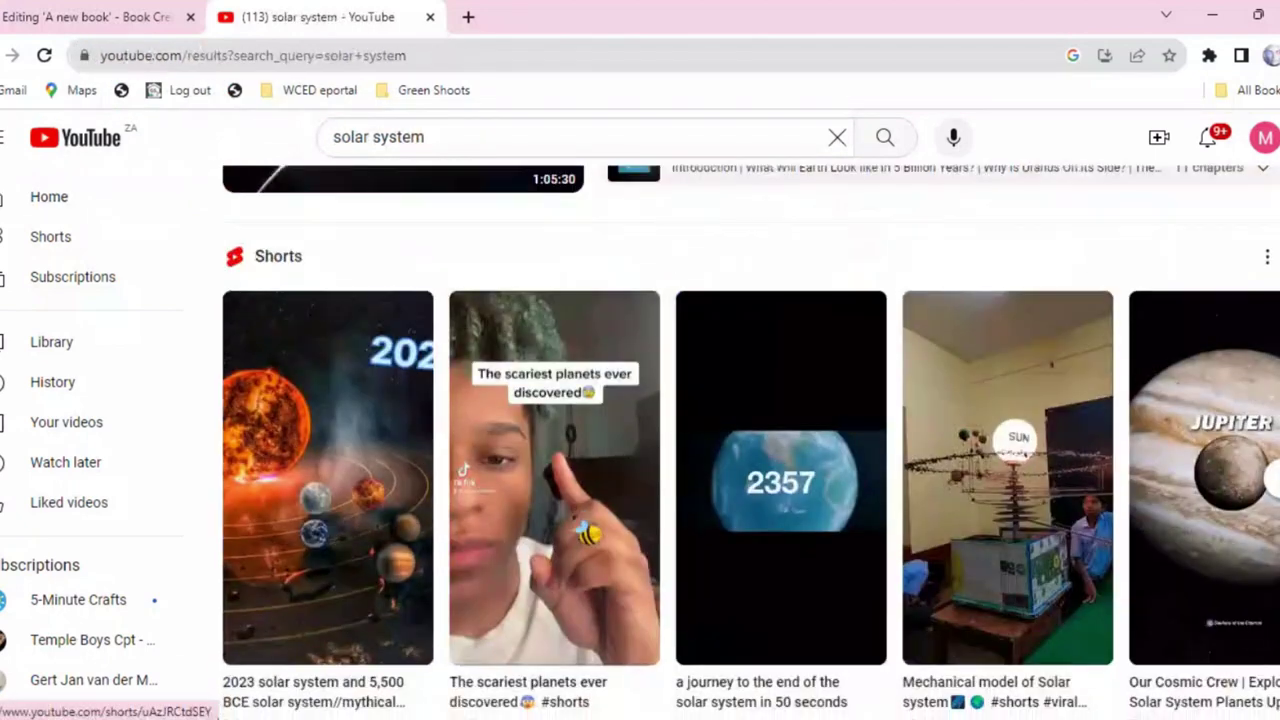
scroll(588, 535, "down", 7)
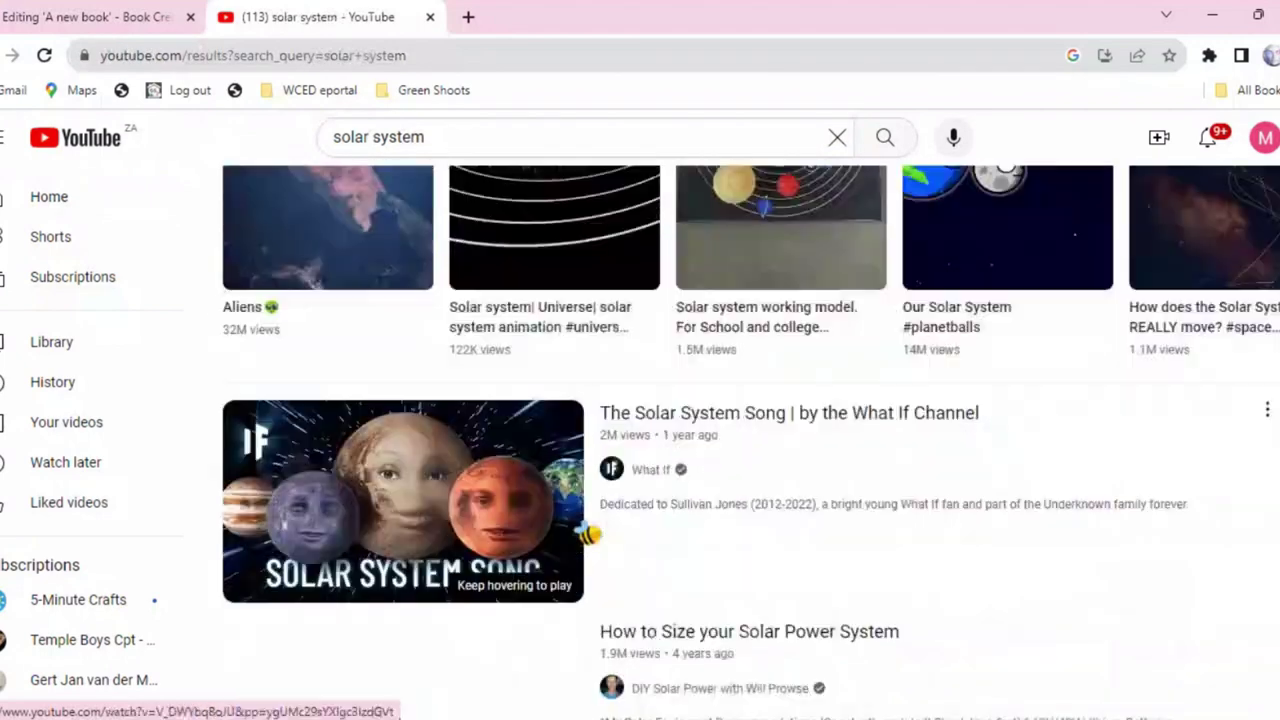
left_click(710, 495)
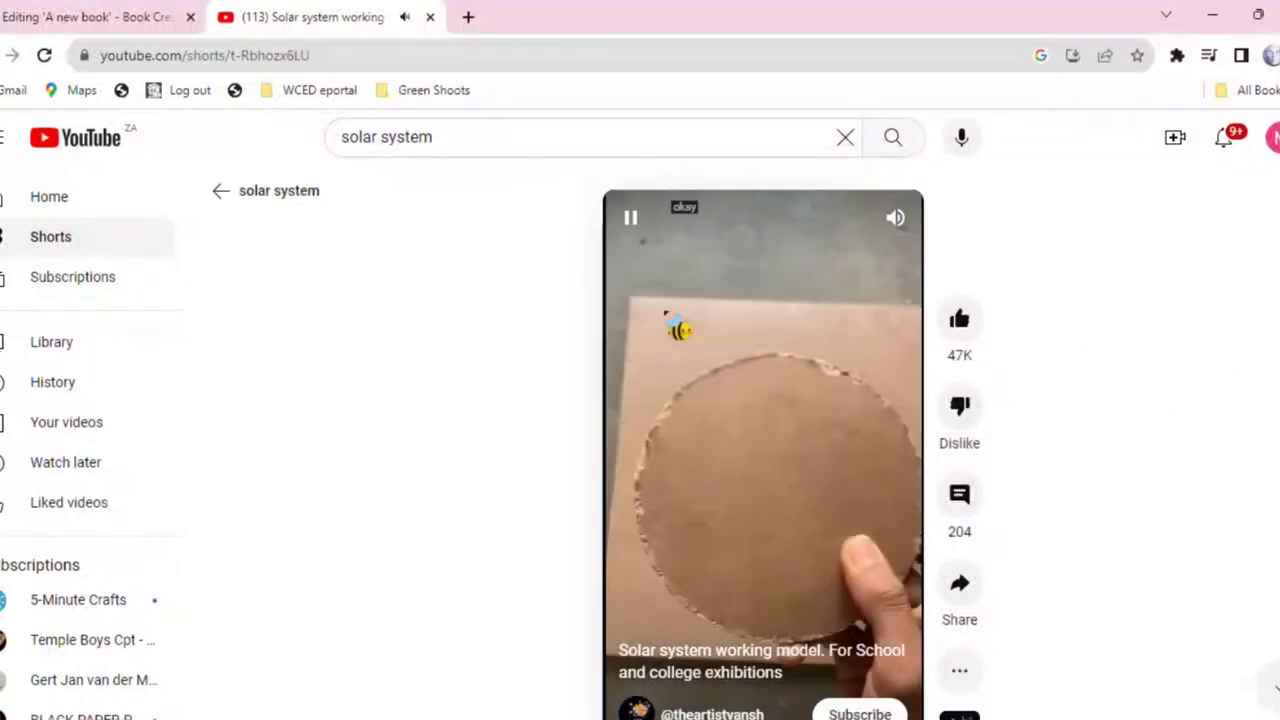
scroll(760, 455, "down", 1)
scroll(760, 455, "down", 1)
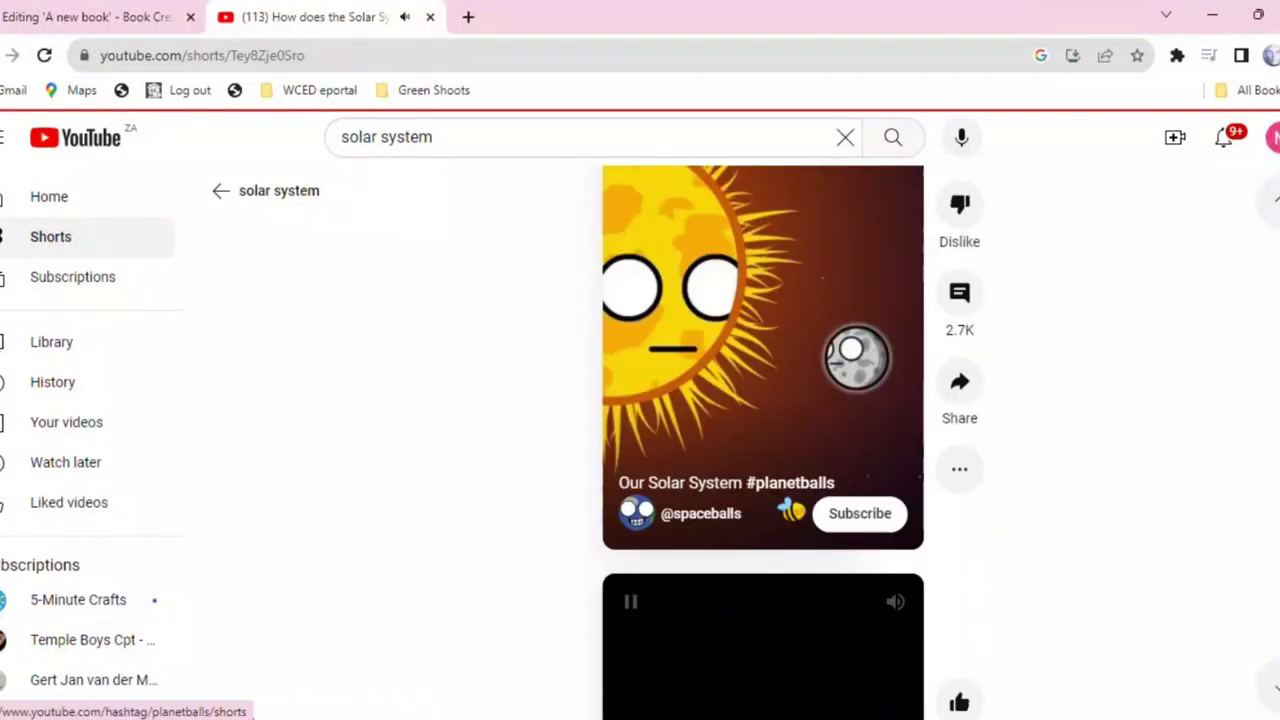
left_click(222, 192)
- Find and open the video "The Planet Song - 8 Planets of the Solar System Song for Kids" in the results
scroll(630, 468, "down", 8)
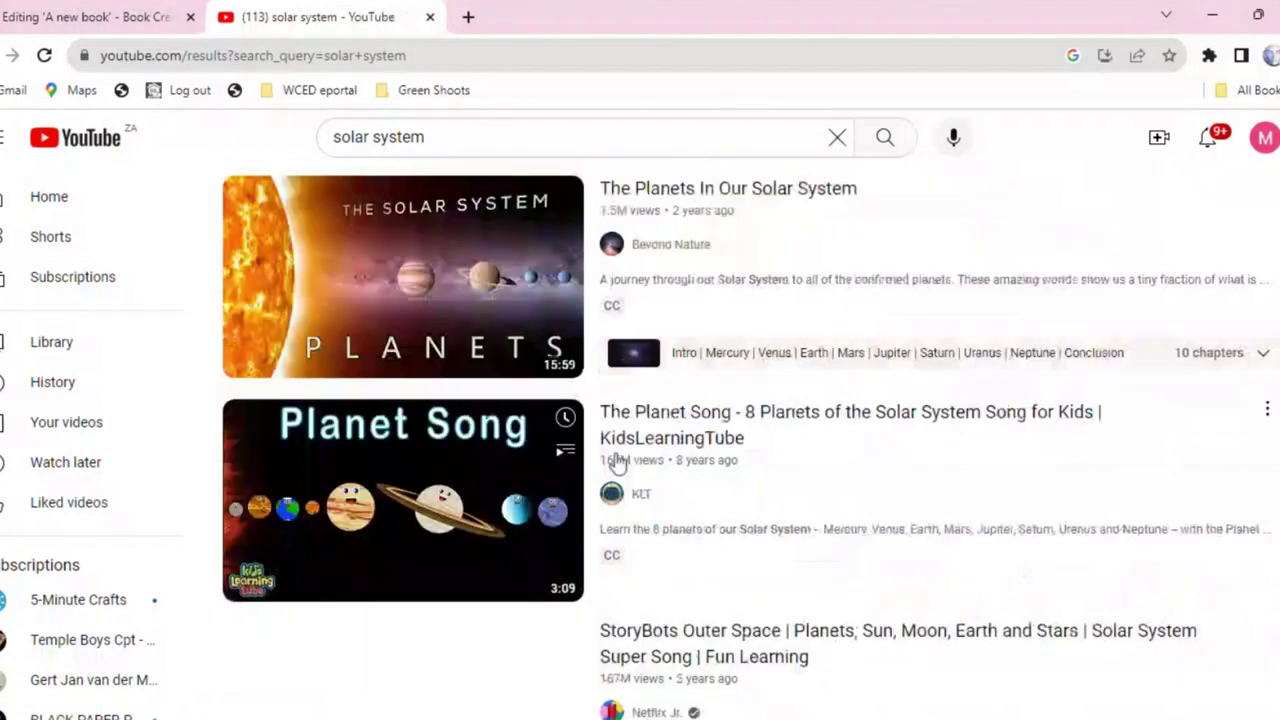
scroll(630, 468, "down", 1)
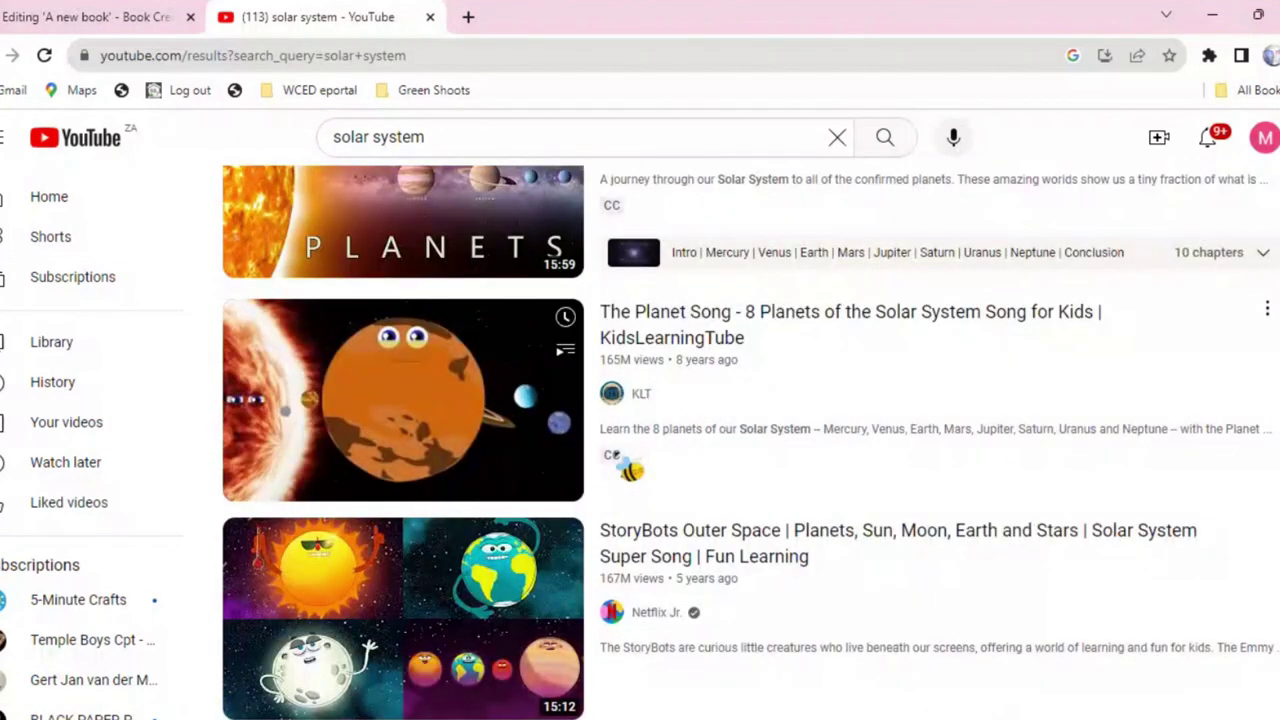
scroll(630, 468, "down", 3)
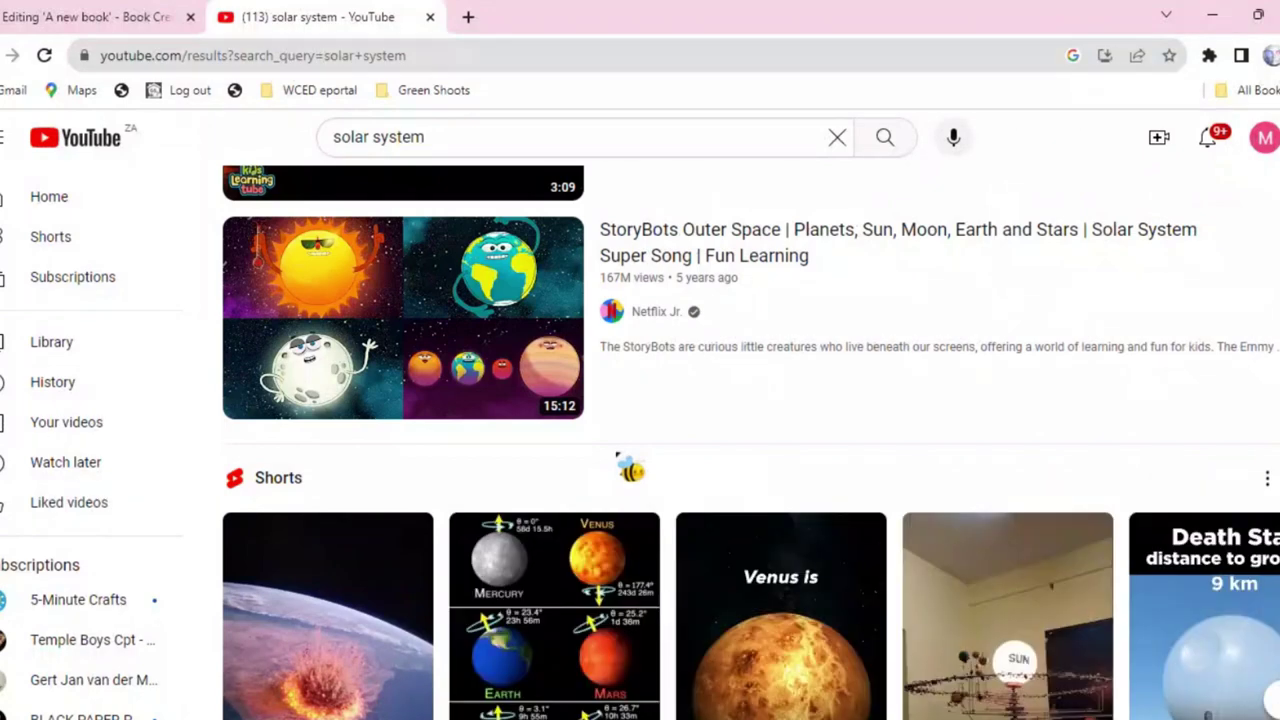
scroll(630, 468, "up", 3)
left_click(525, 406)
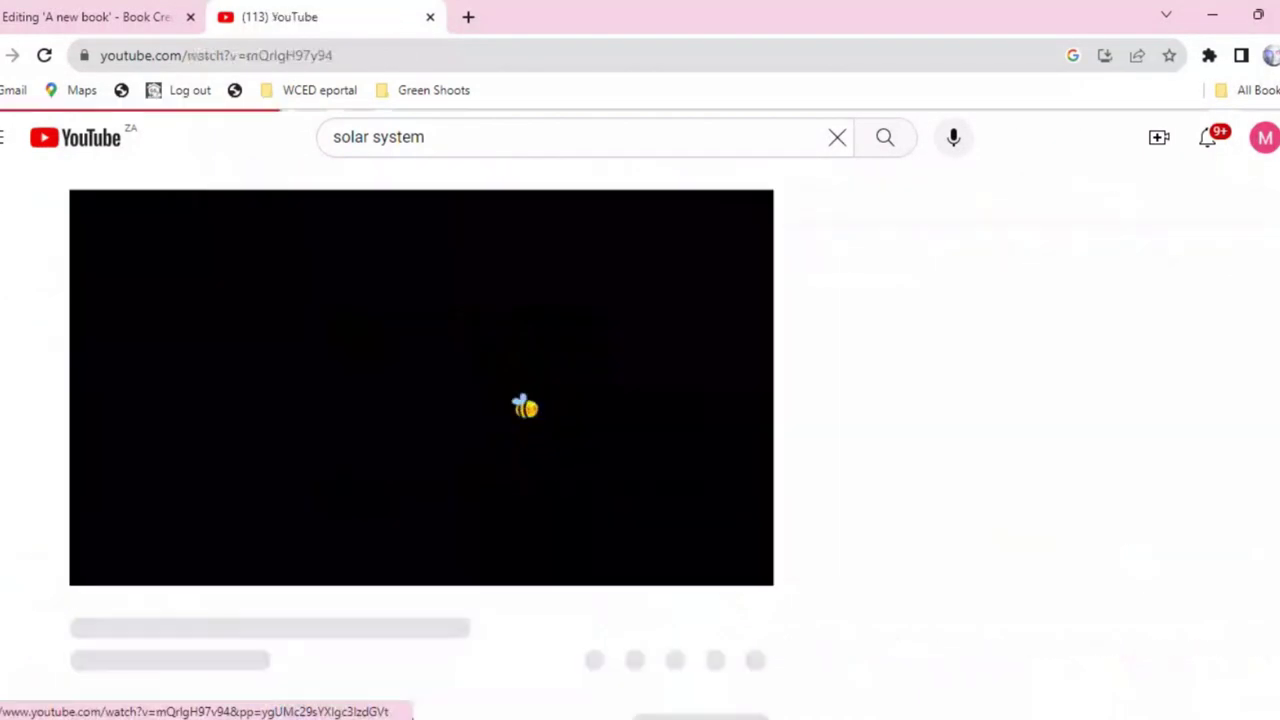
- Copy the share link of the Planet Song video and skip the advert playing before it
scroll(560, 566, "down", 3)
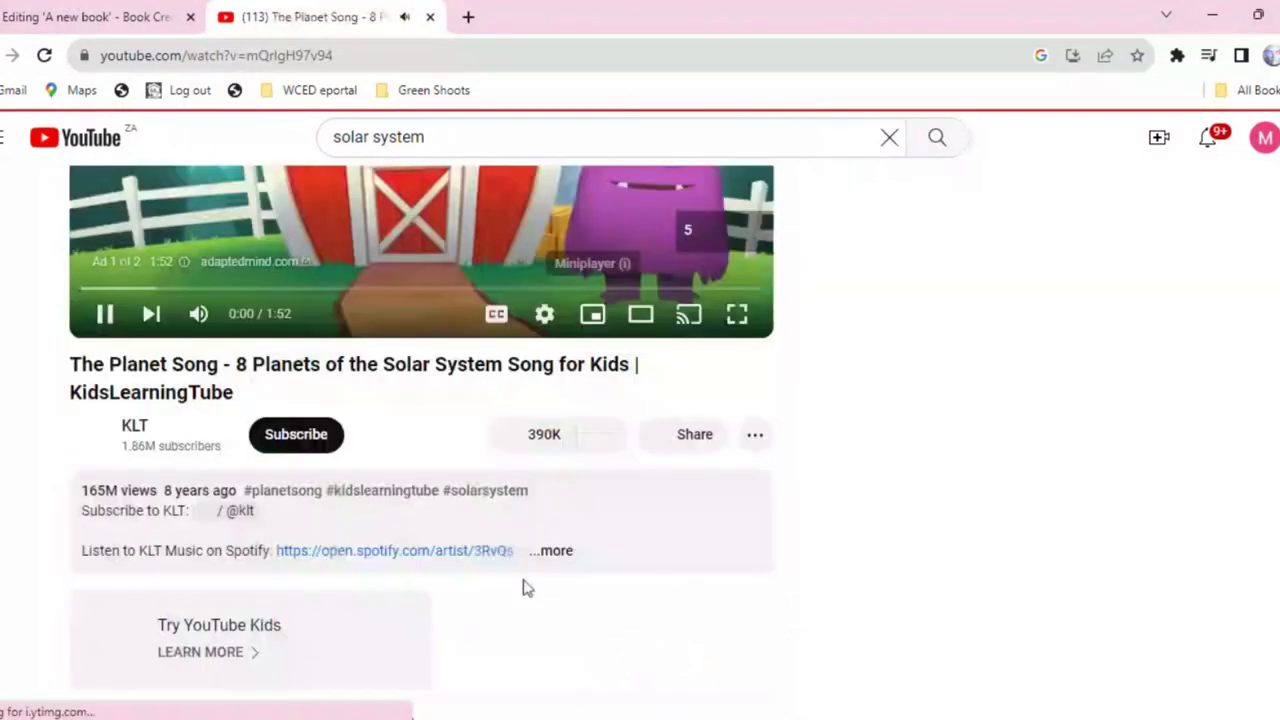
left_click(694, 406)
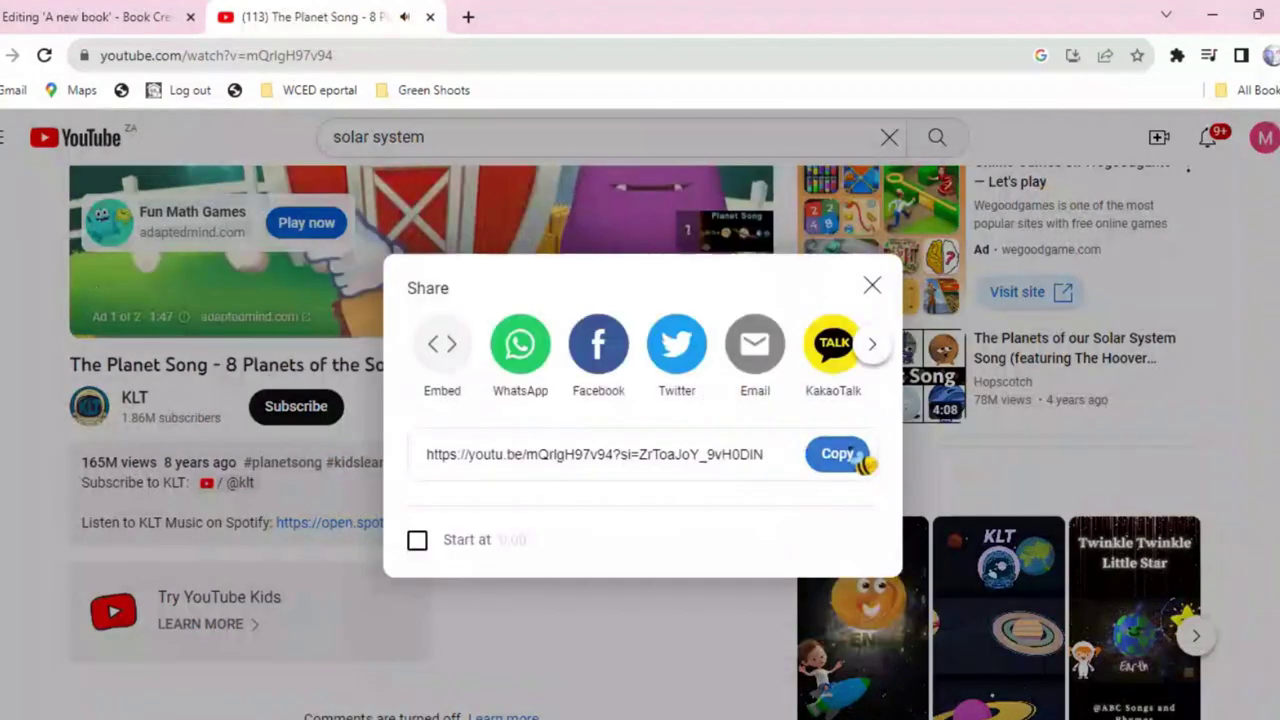
left_click(838, 454)
left_click(238, 403)
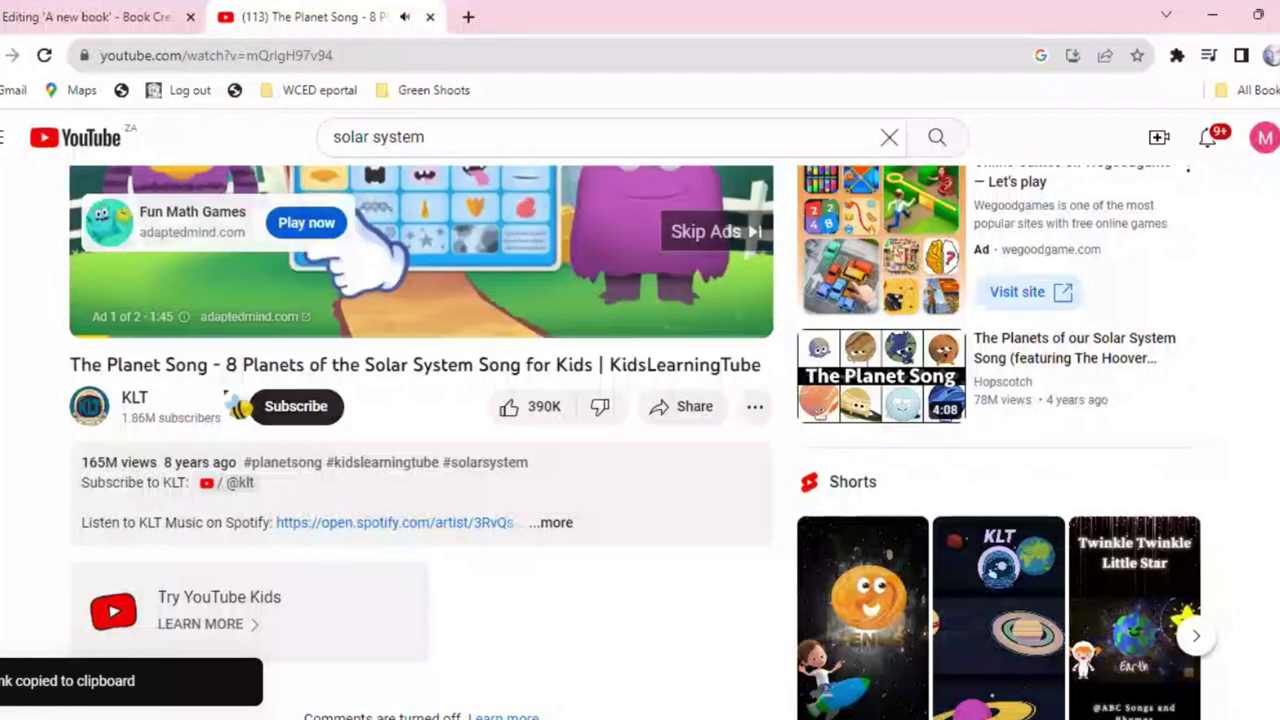
scroll(500, 290, "up", 2)
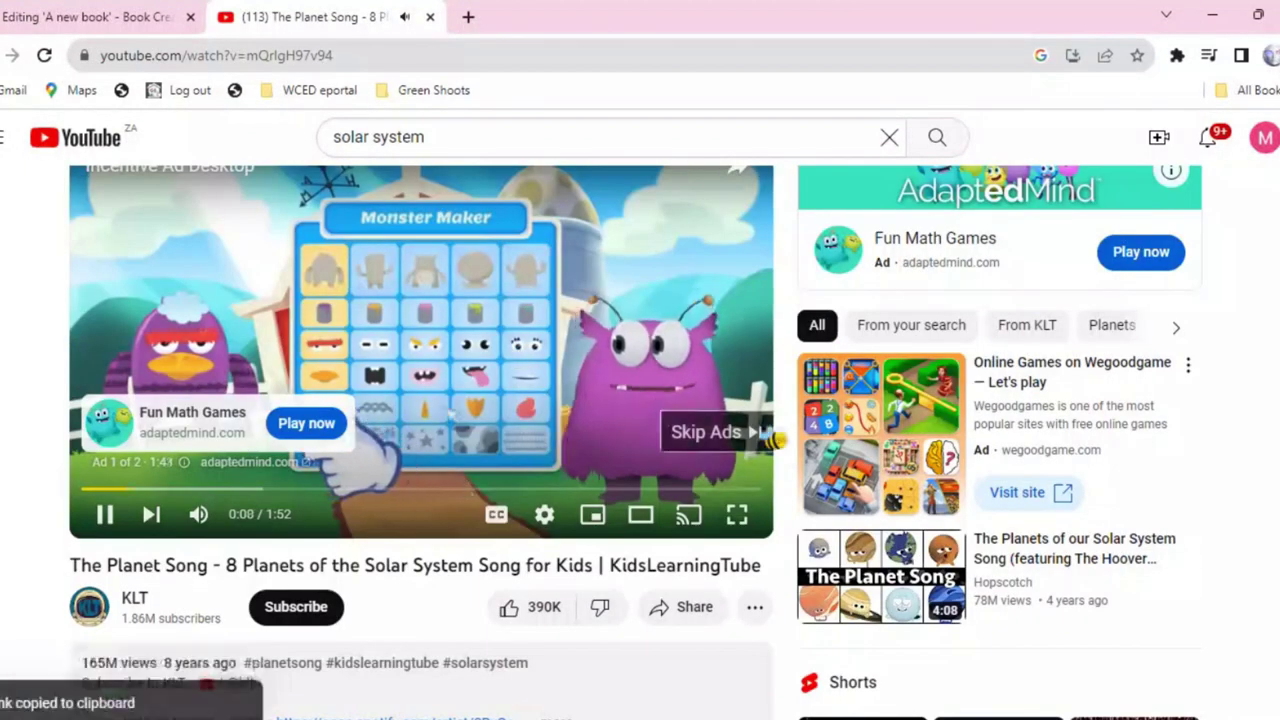
left_click(712, 432)
scroll(310, 305, "down", 3)
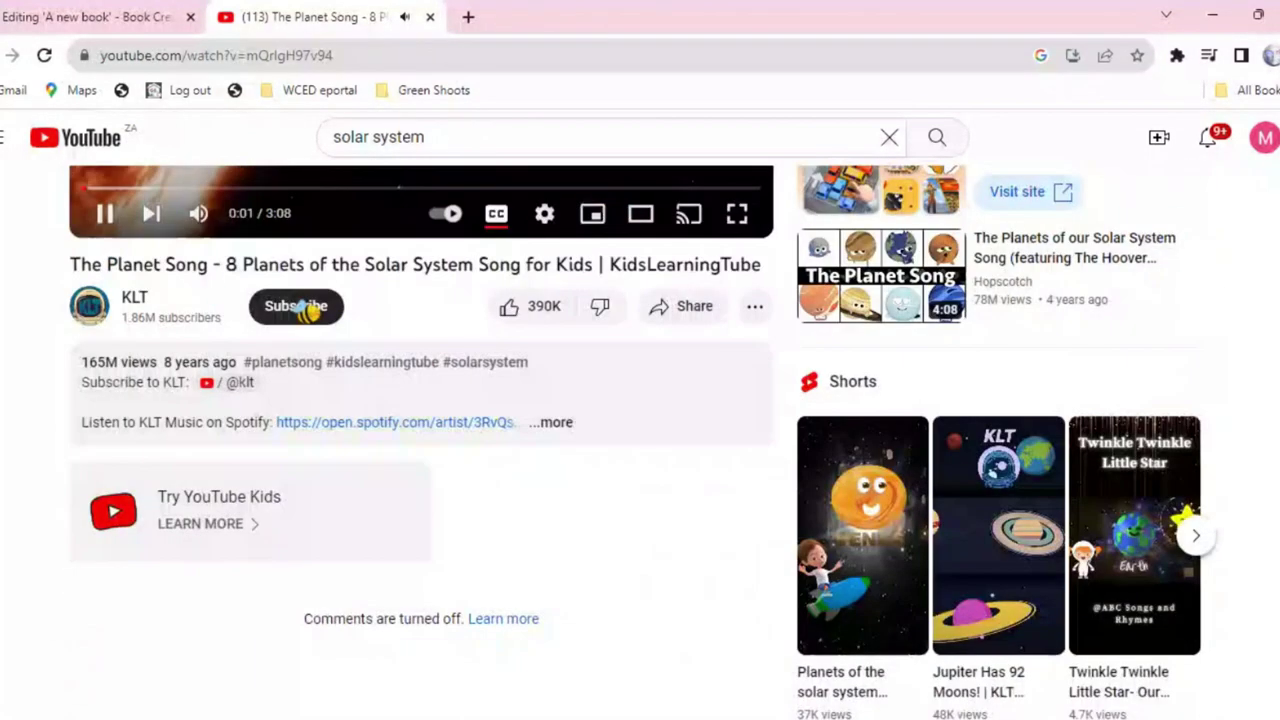
- Switch back to Book Creator and embed the copied Planet Song link on the cover, keeping its suggested title
left_click(126, 12)
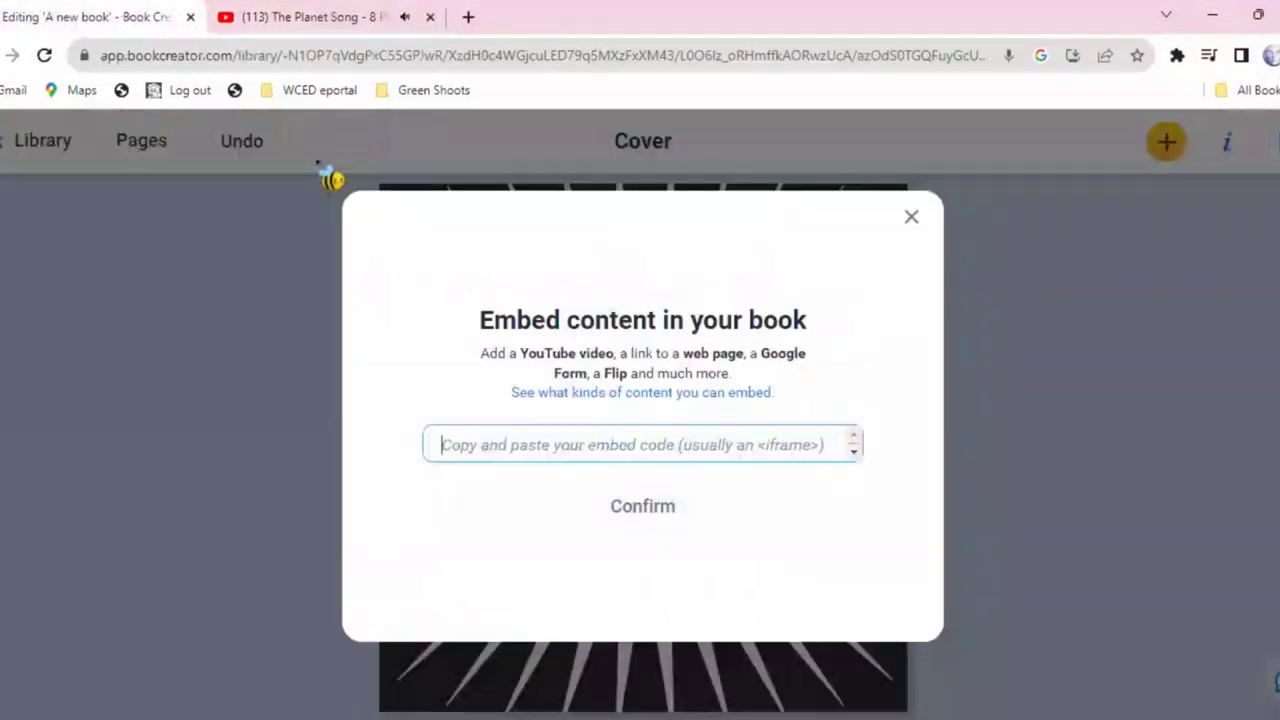
right_click(537, 436)
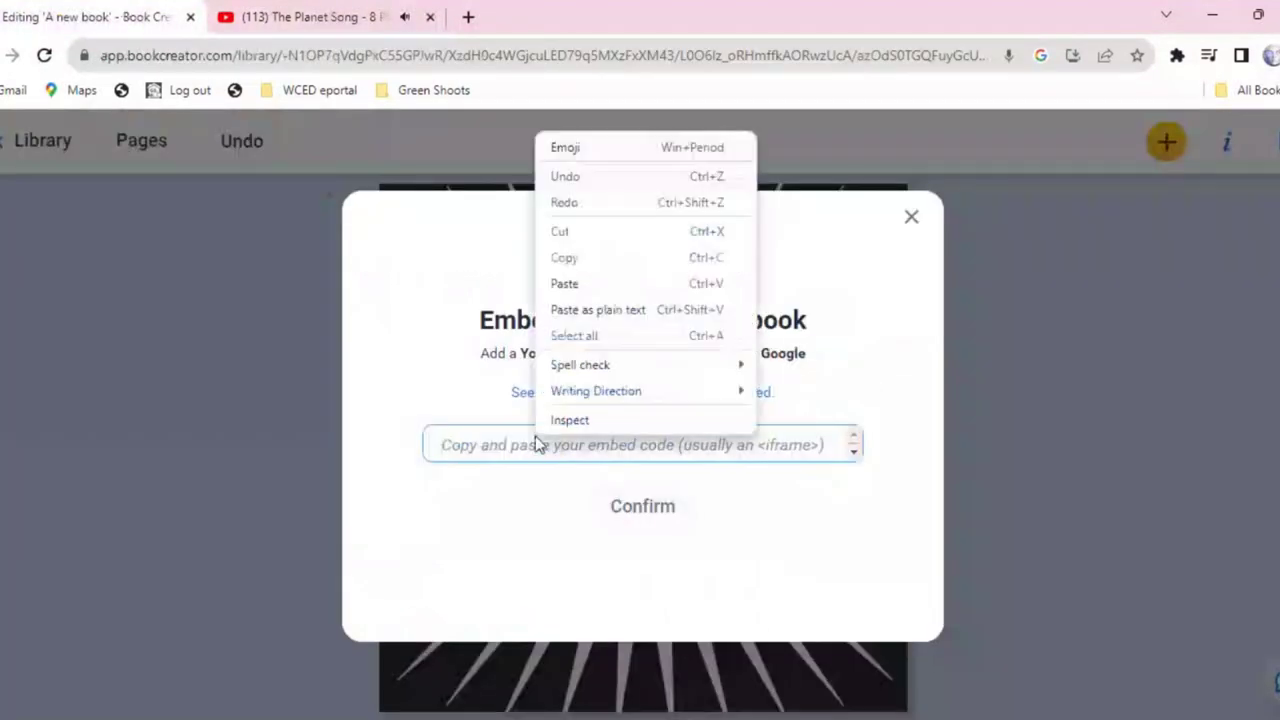
left_click(586, 309)
left_click(612, 514)
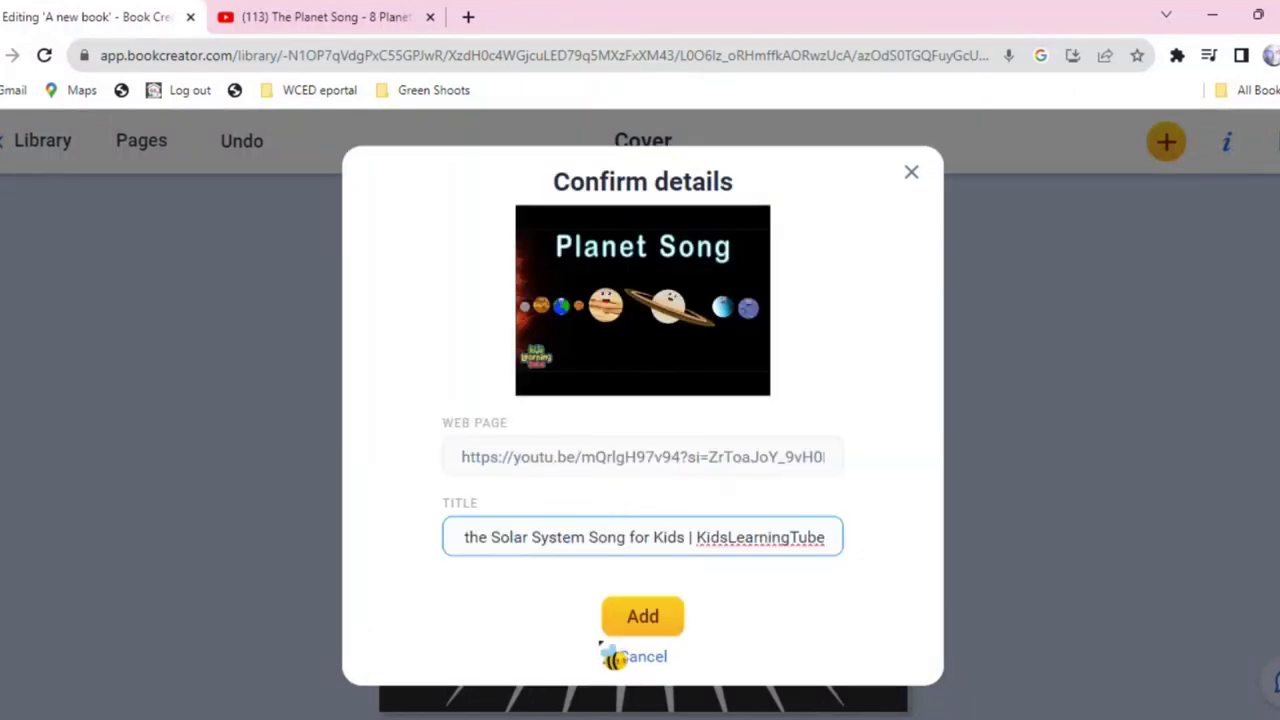
left_click(638, 620)
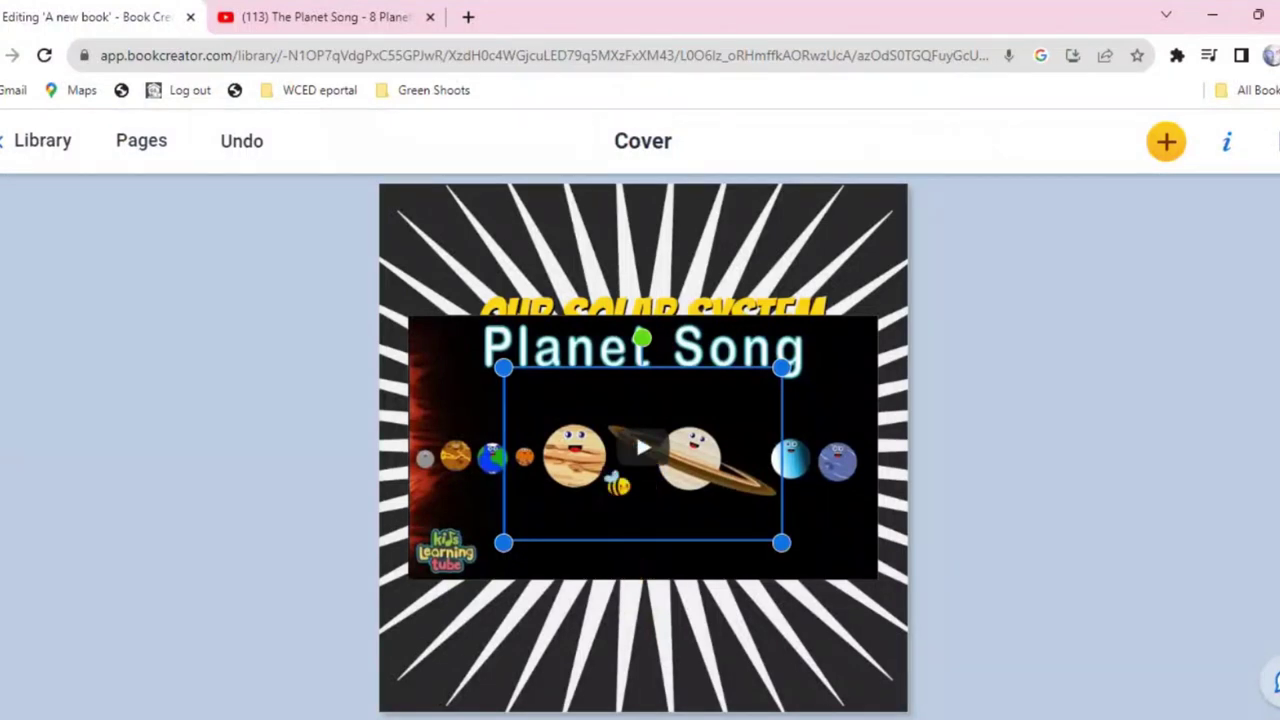
- Shrink the Planet Song video and place it over the solar system image, directly below the "Our Solar System" title
left_click_drag(617, 485, 618, 520)
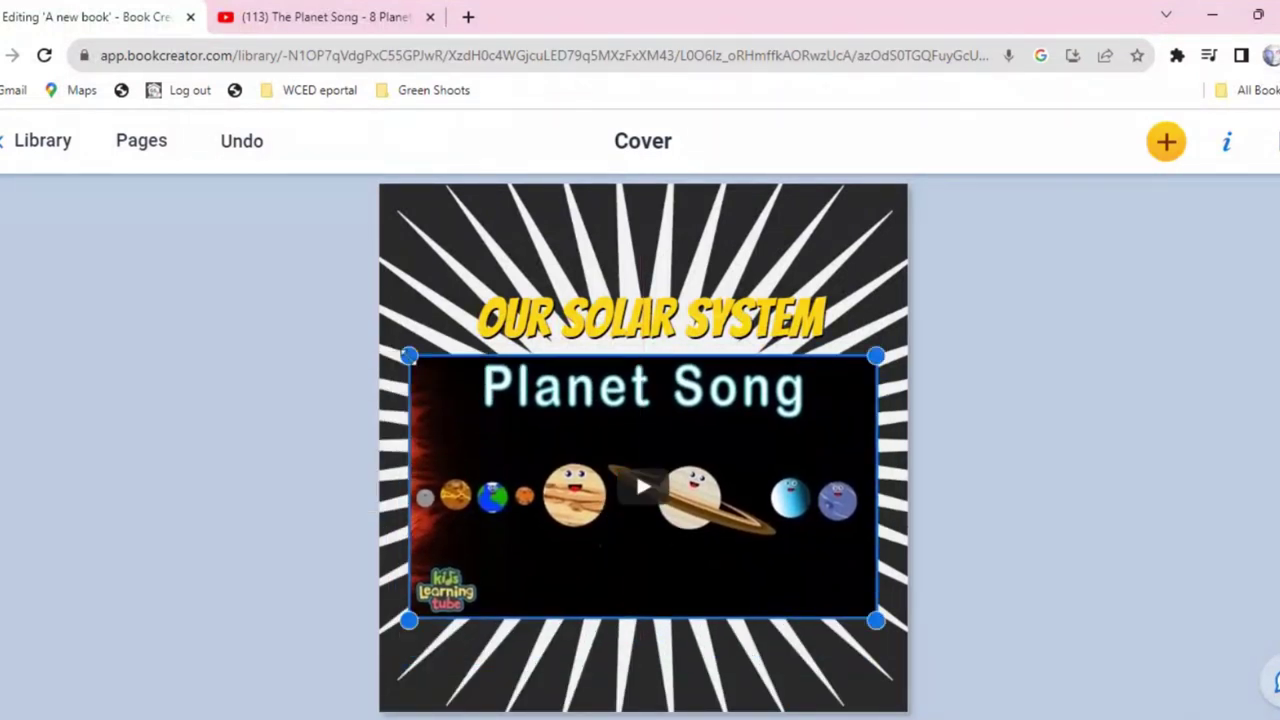
left_click_drag(408, 356, 503, 409)
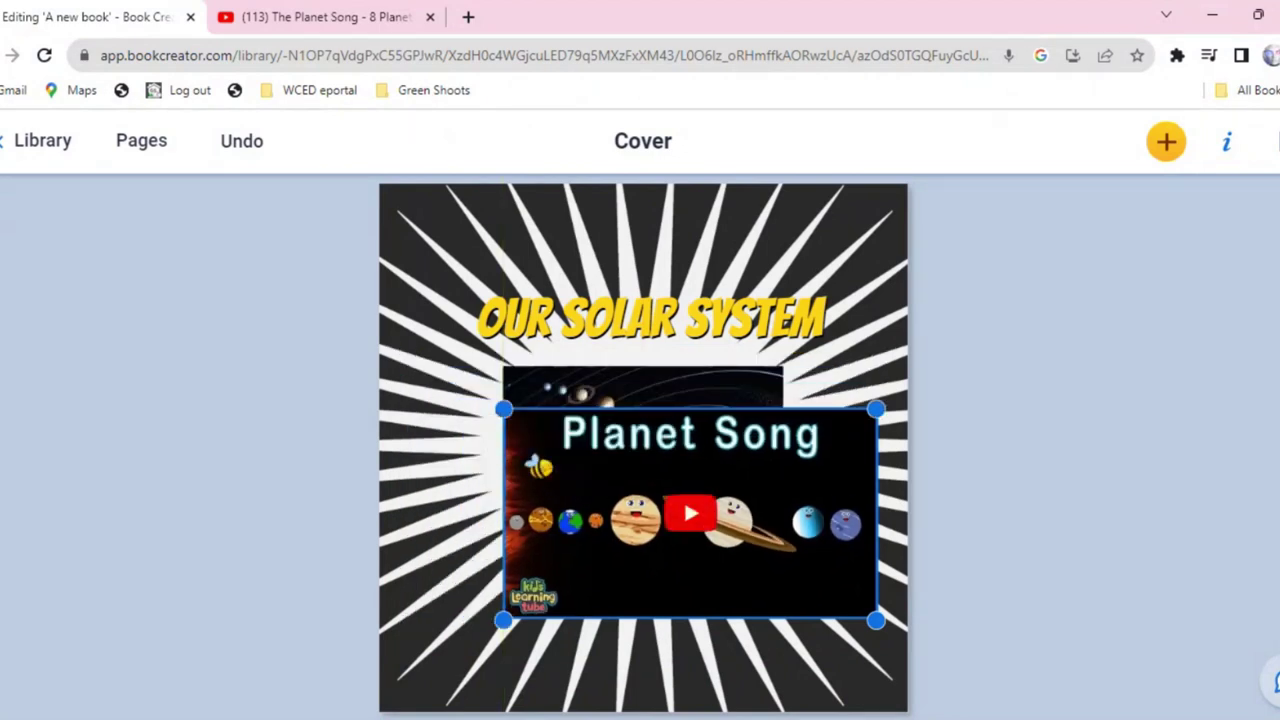
left_click(505, 376)
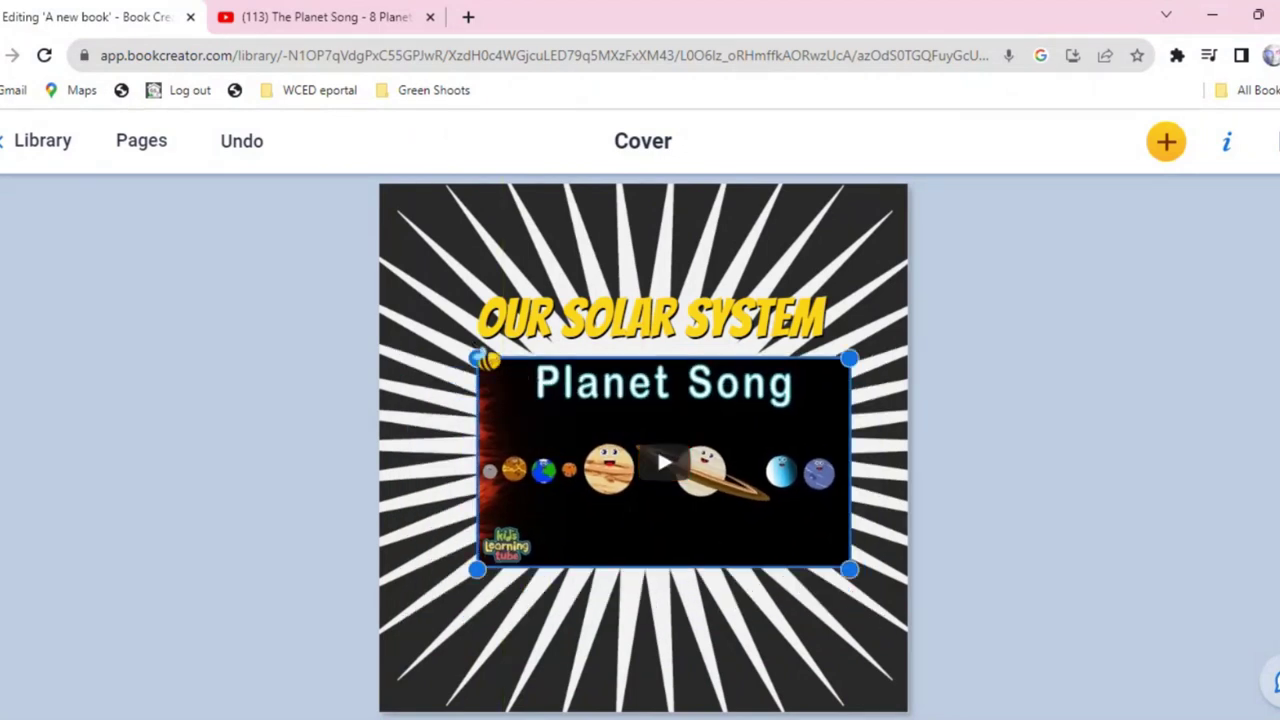
left_click_drag(474, 357, 503, 373)
left_click_drag(675, 470, 670, 440)
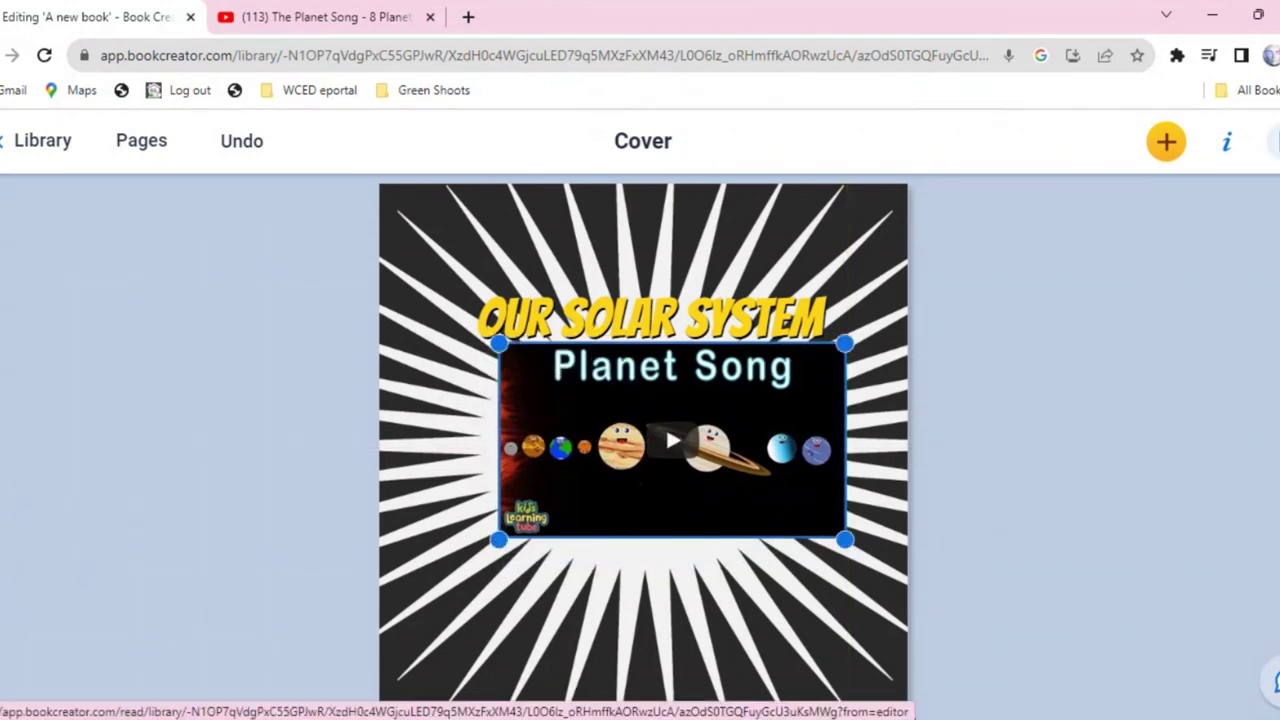
- Preview the book in reading mode, playing the cover video and turning to the first inside pages before returning to editing
left_click(1275, 141)
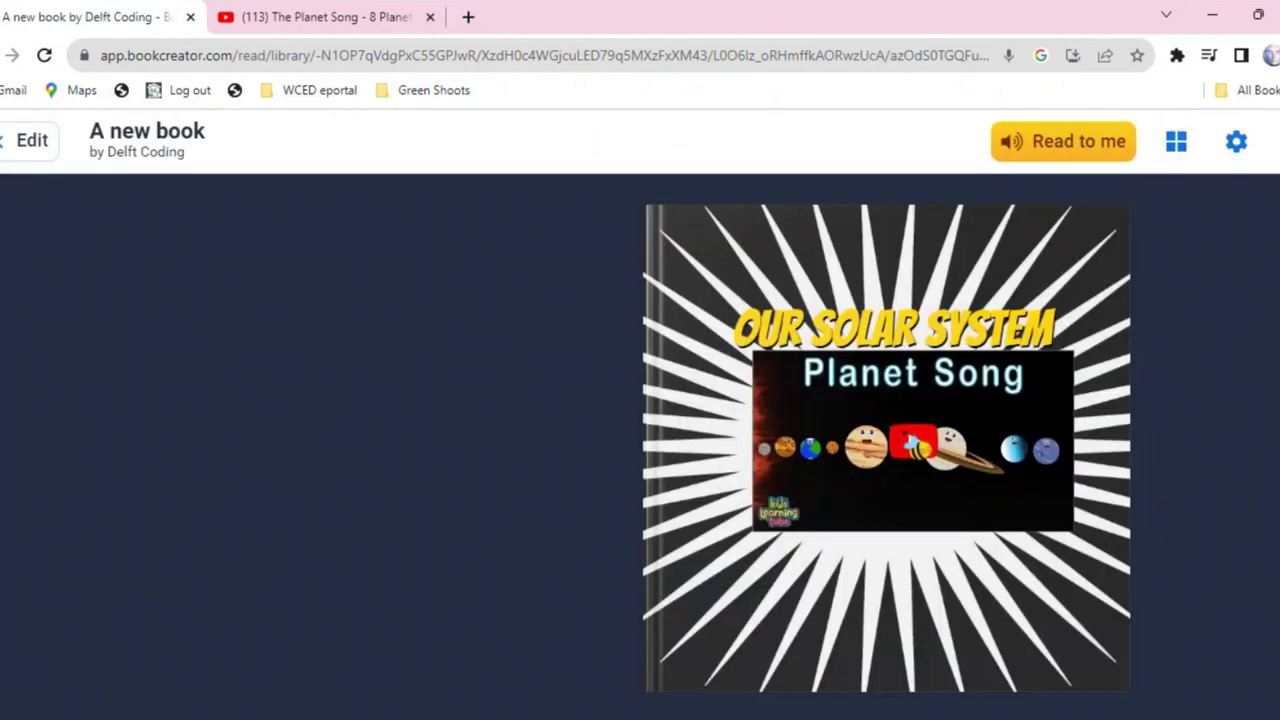
left_click(914, 443)
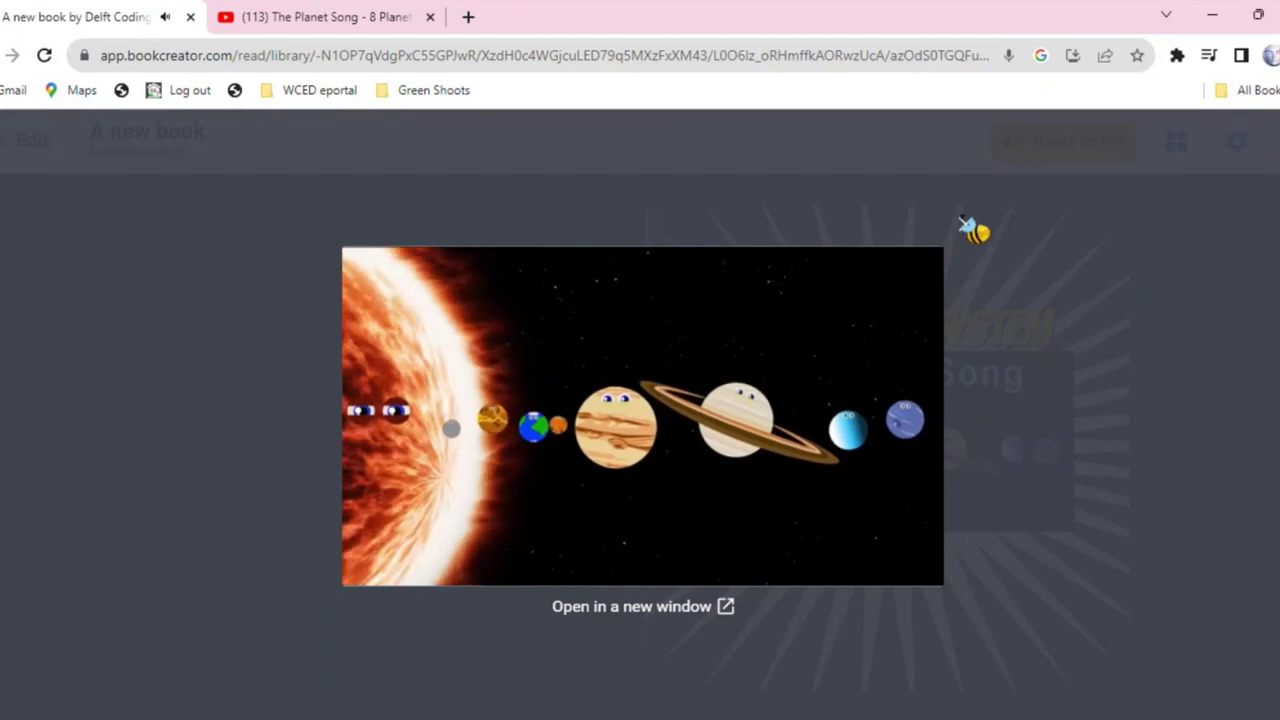
key("Escape")
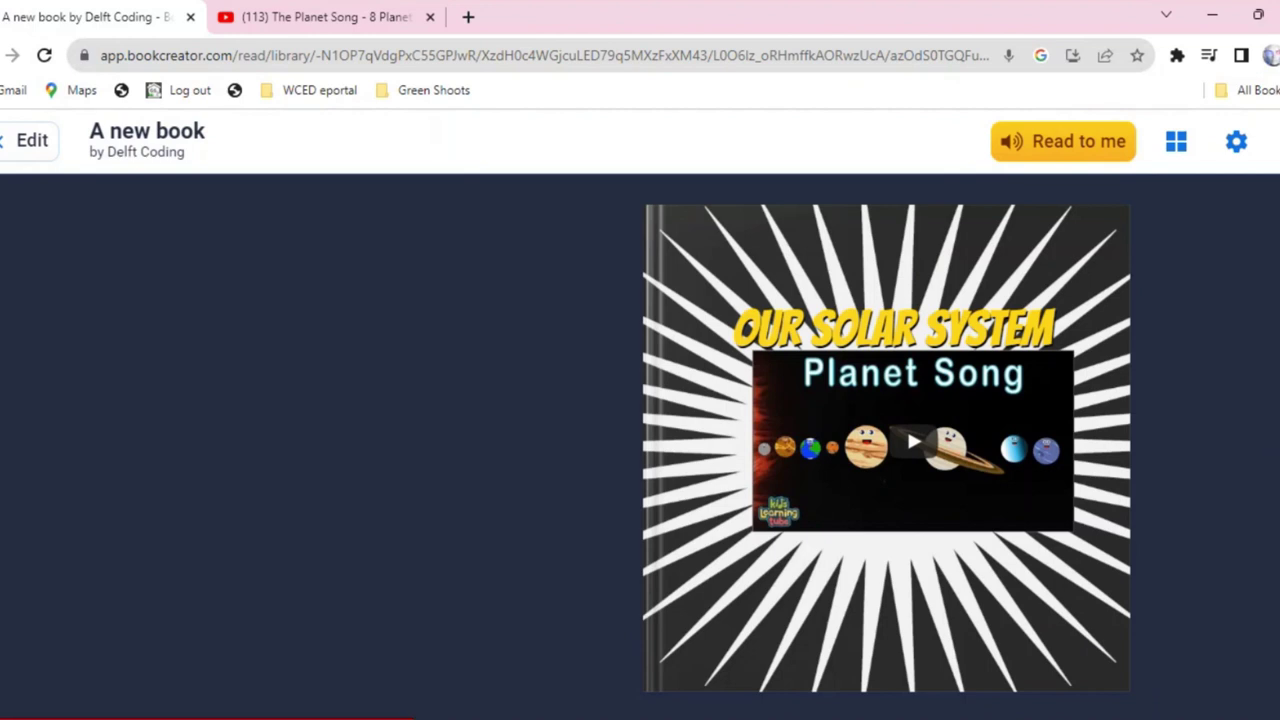
key("Right")
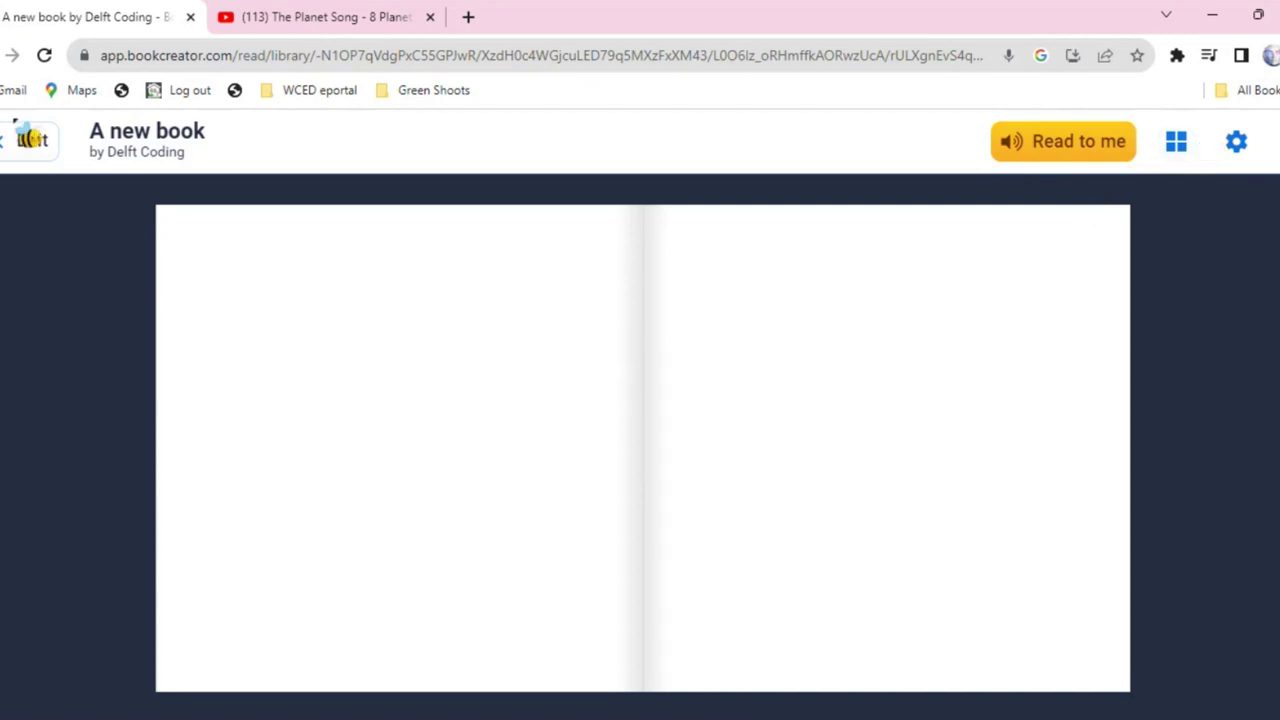
left_click(32, 141)
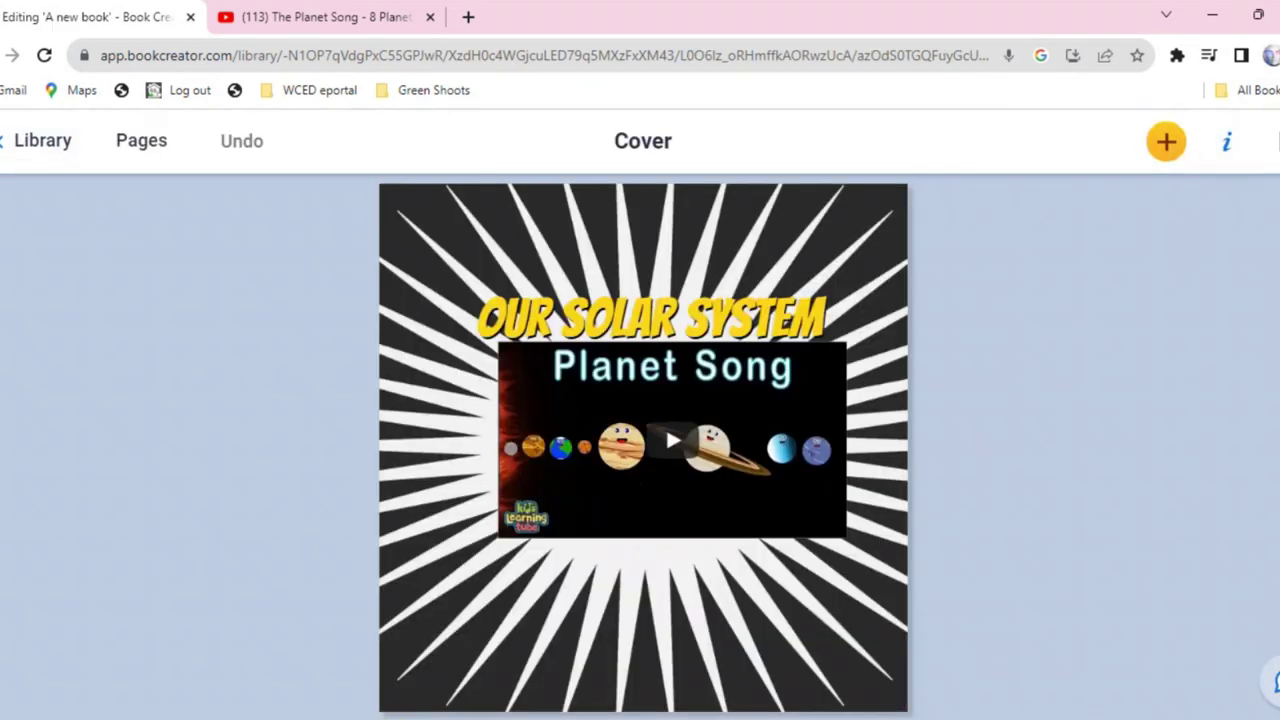
- Turn to page 2, search the image library for "solar system" and insert the picture of planets orbiting a red sun
key("Right")
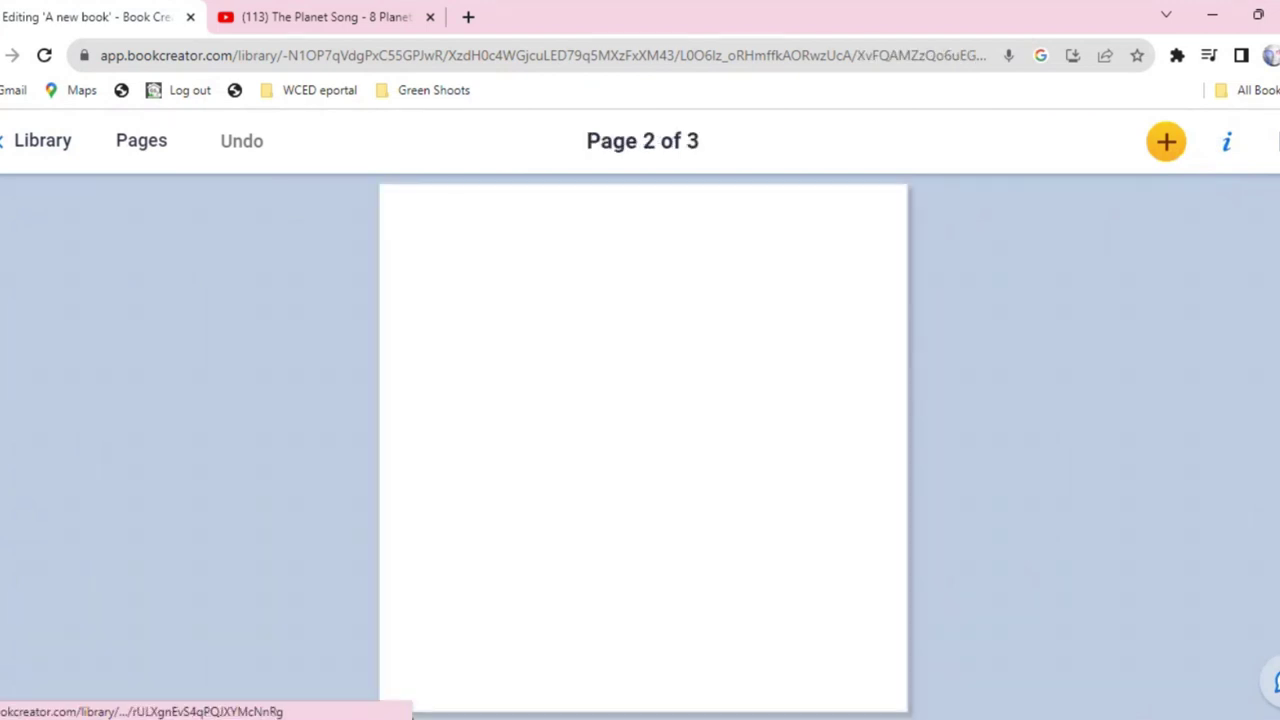
right_click(716, 463)
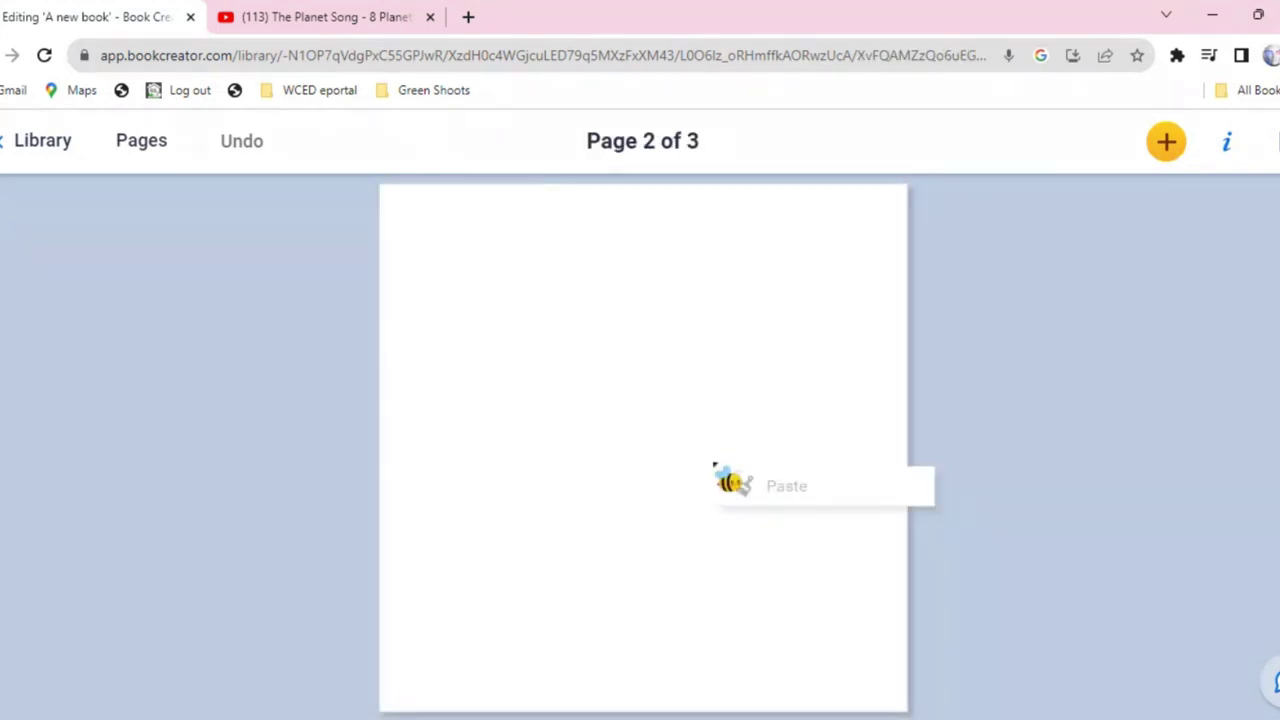
left_click(689, 406)
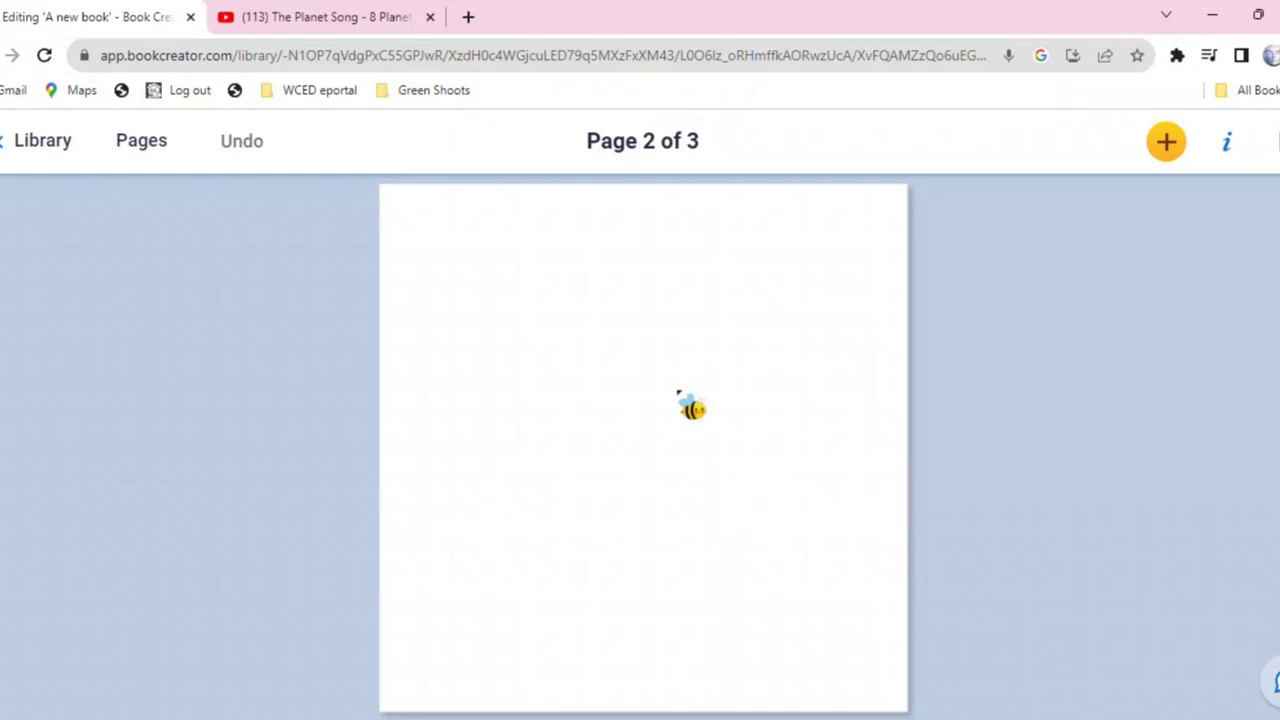
left_click(1166, 146)
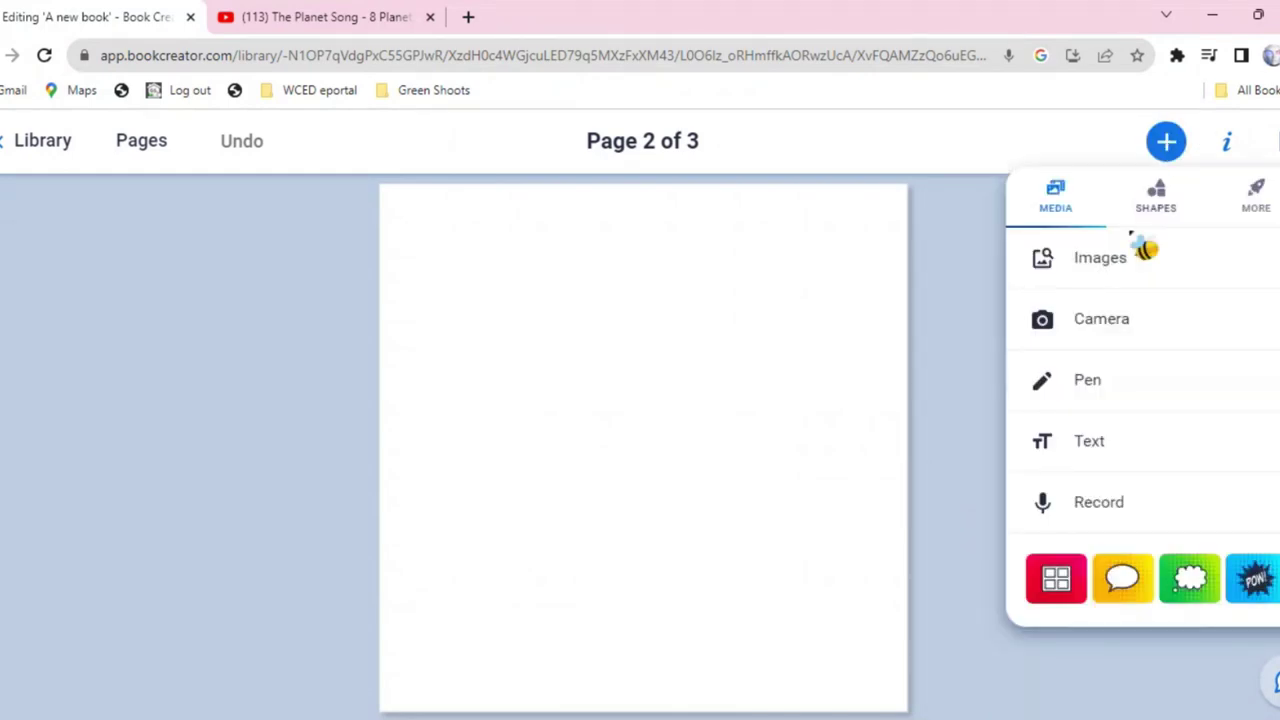
left_click(1085, 289)
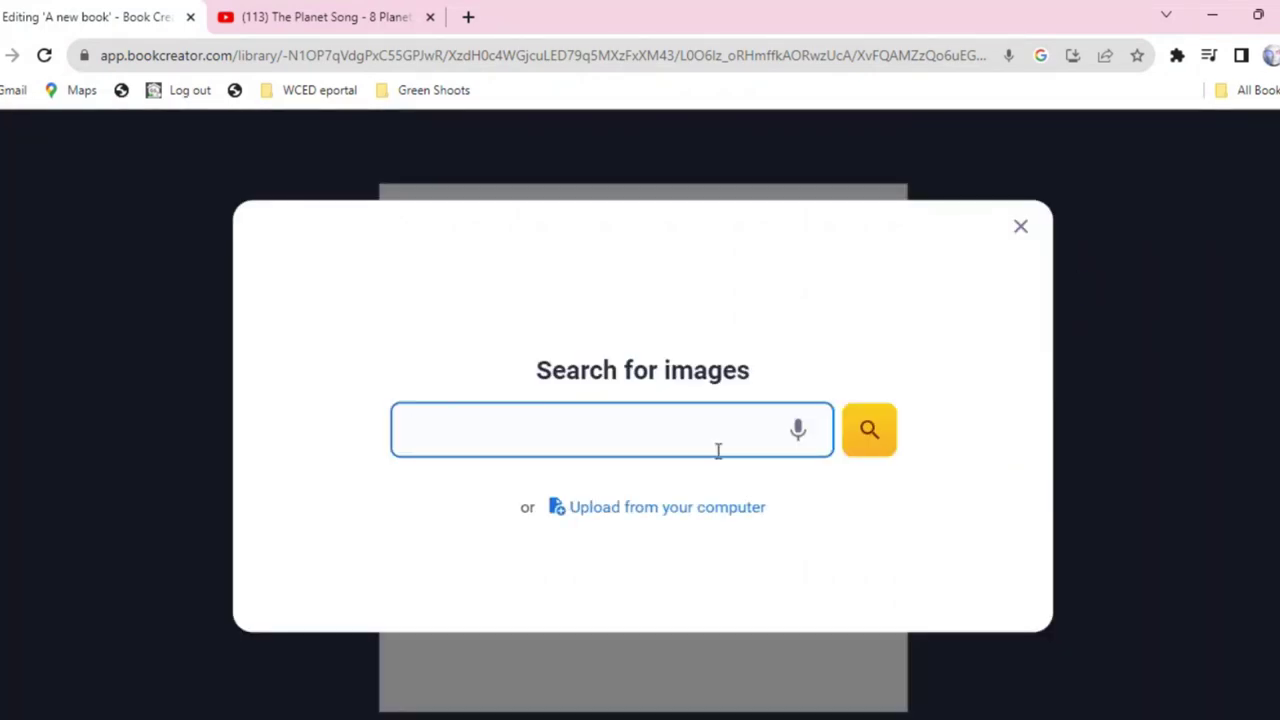
type("sool")
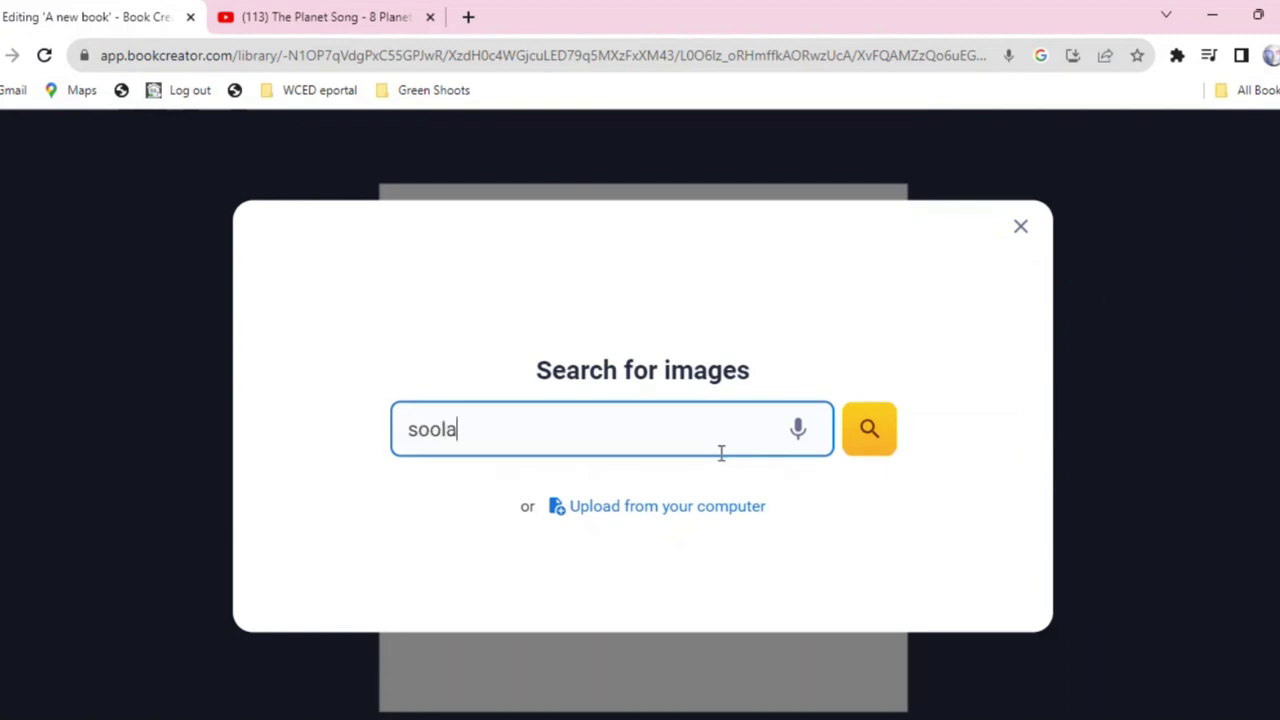
type("alar system")
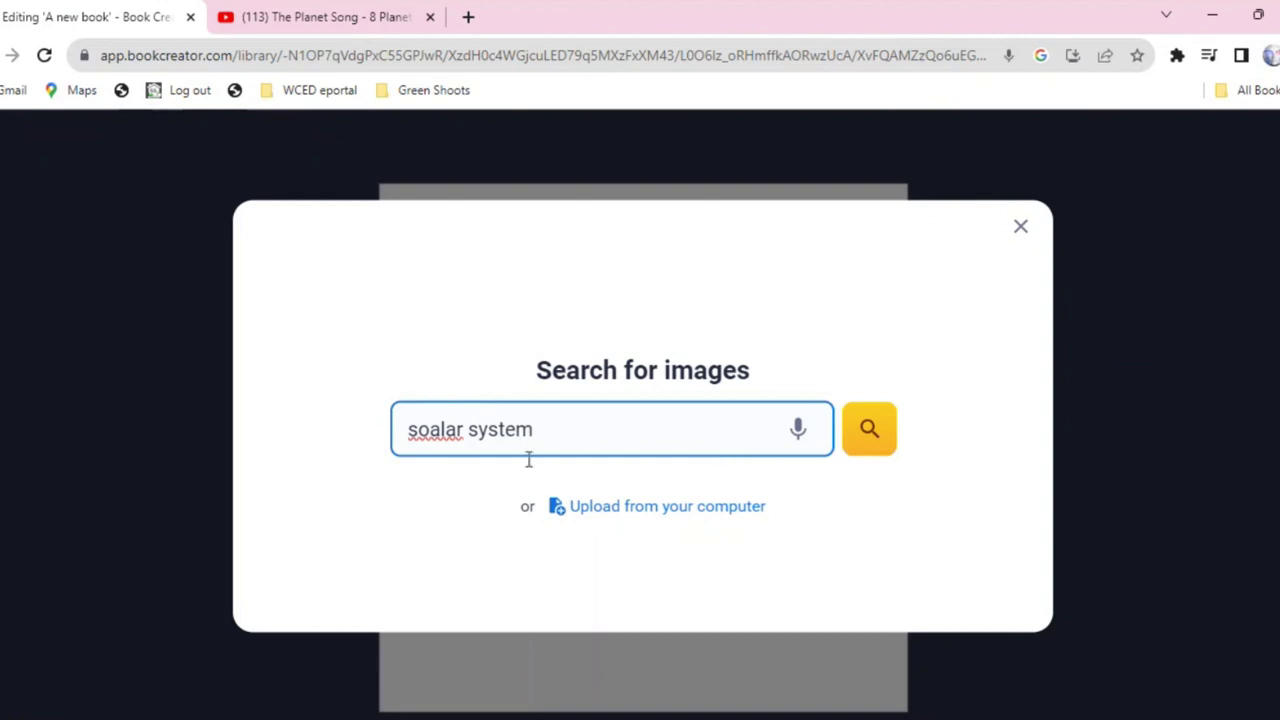
right_click(433, 428)
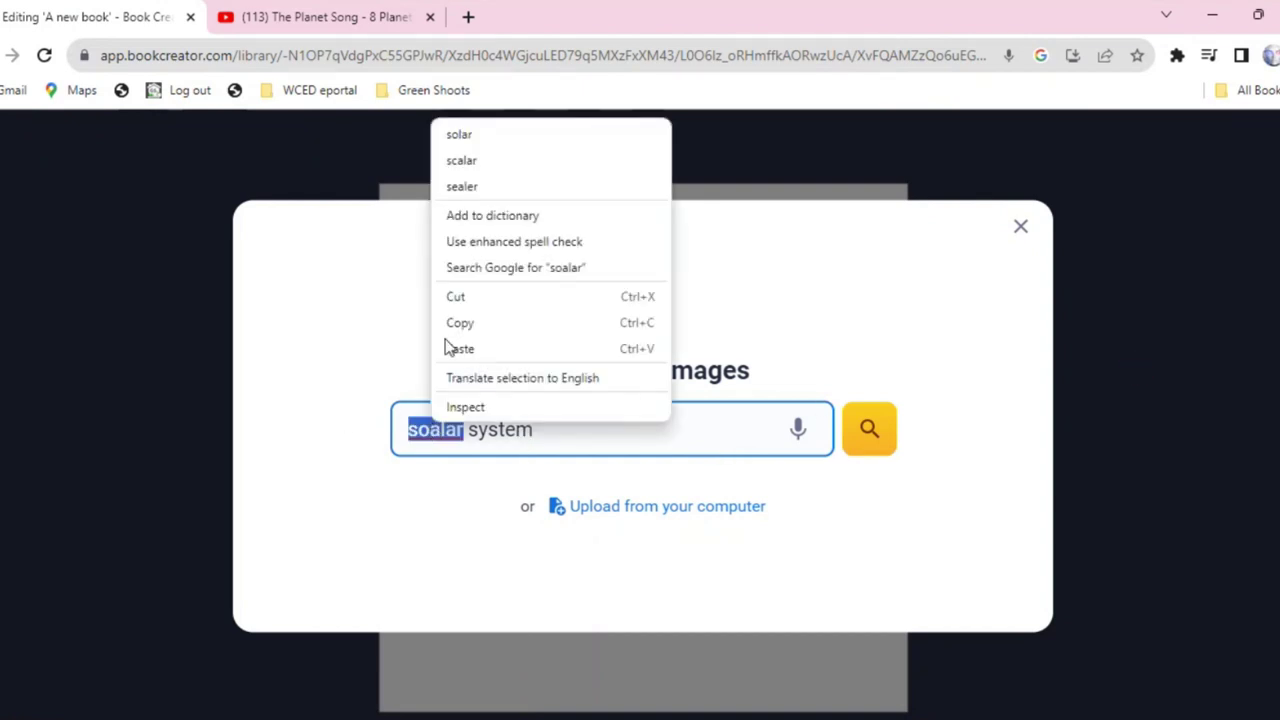
left_click(497, 140)
left_click(874, 432)
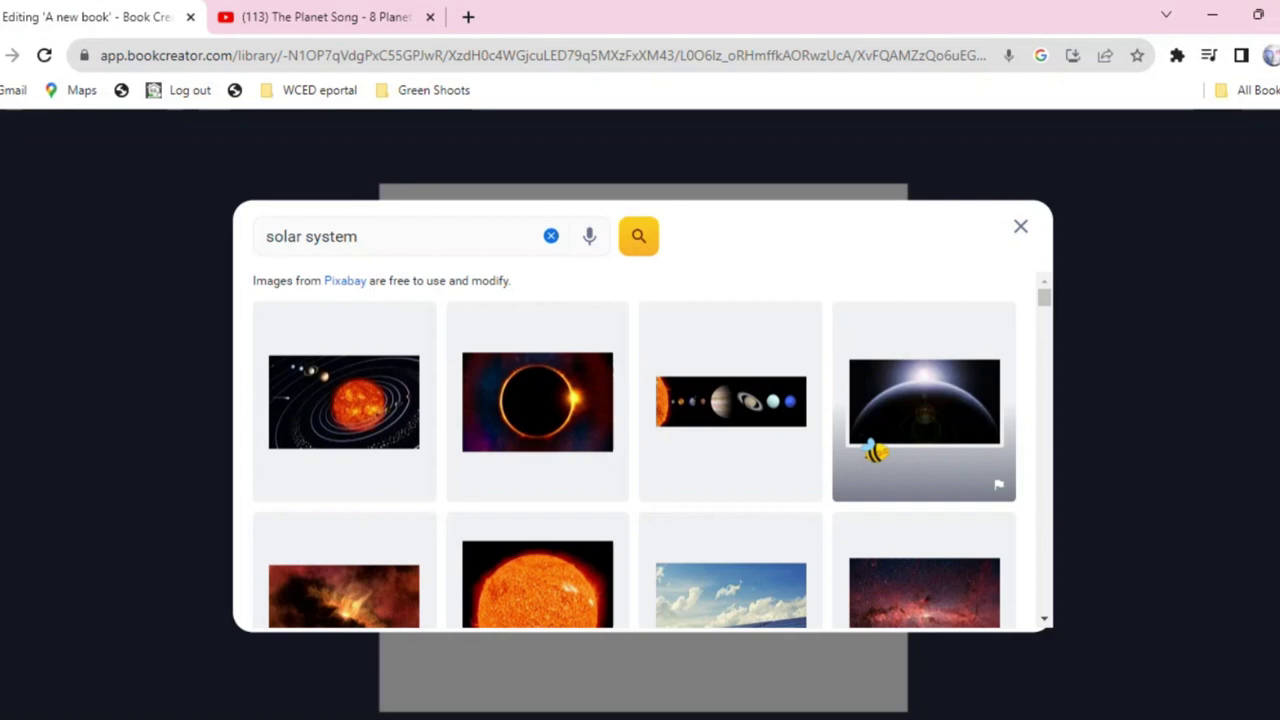
left_click(300, 393)
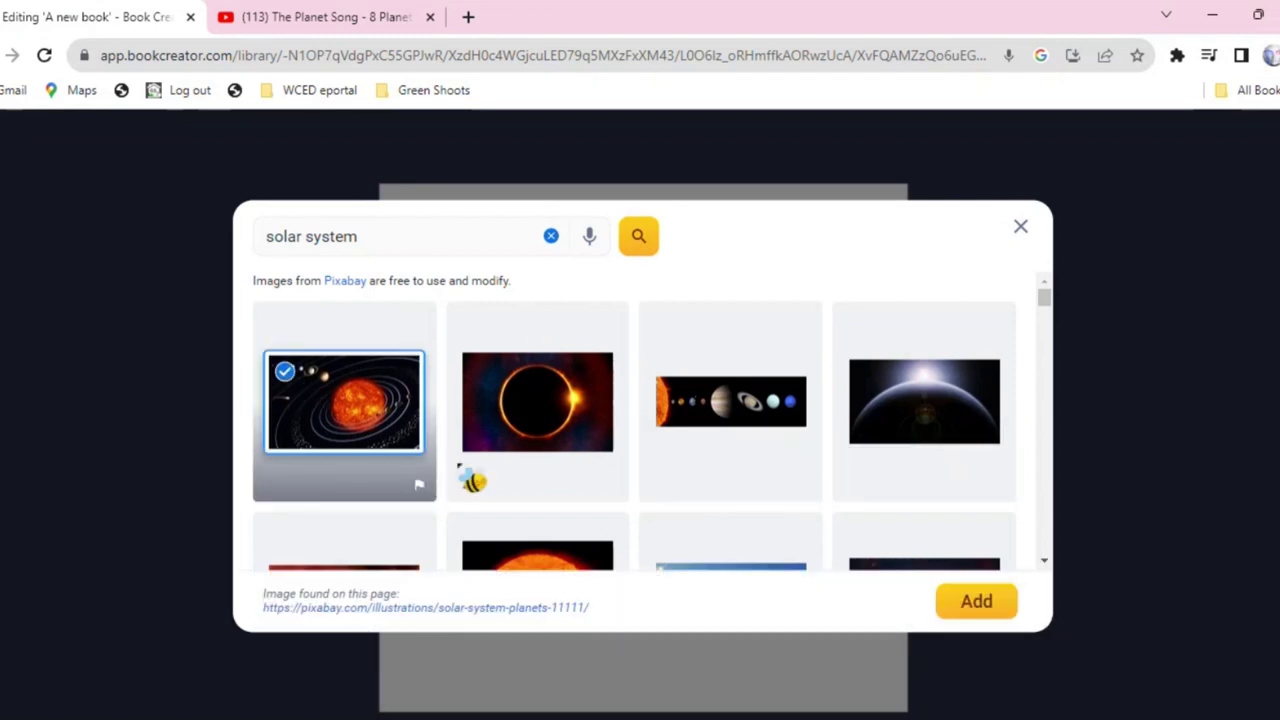
left_click(990, 604)
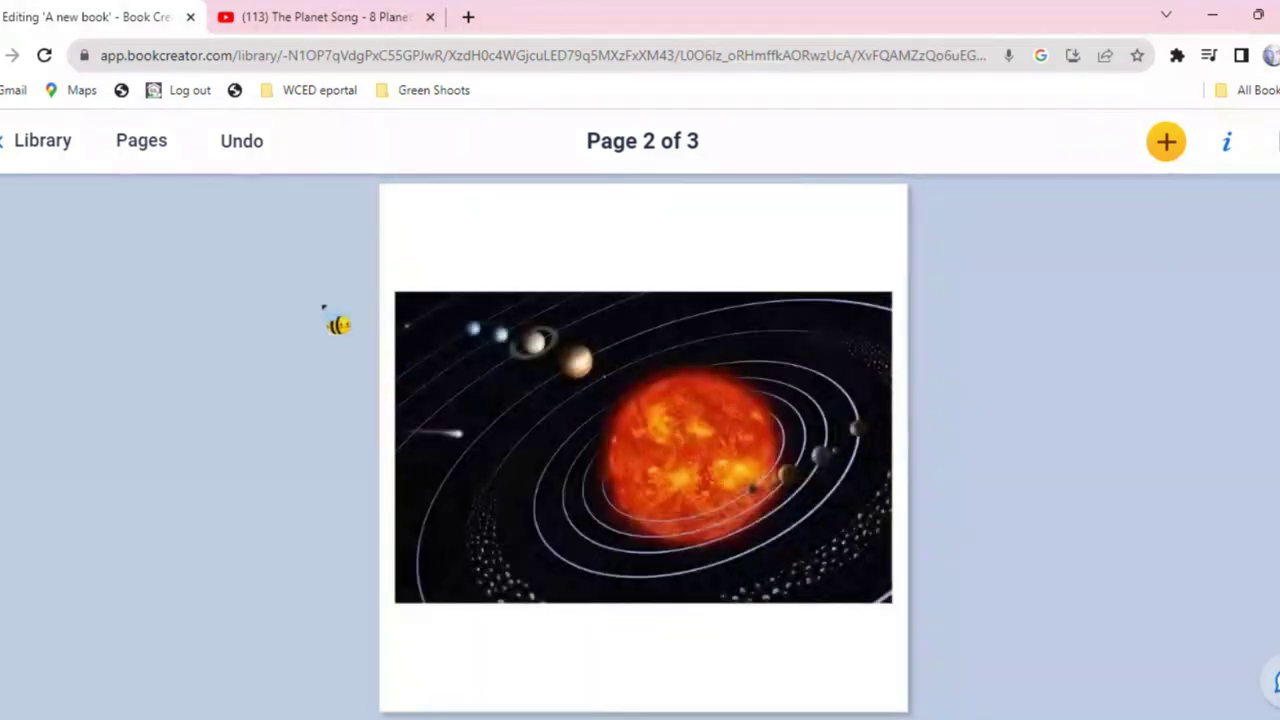
- Shrink the solar system picture on page 2 and move it left towards the middle of the page
left_click(434, 331)
left_click_drag(398, 294, 526, 371)
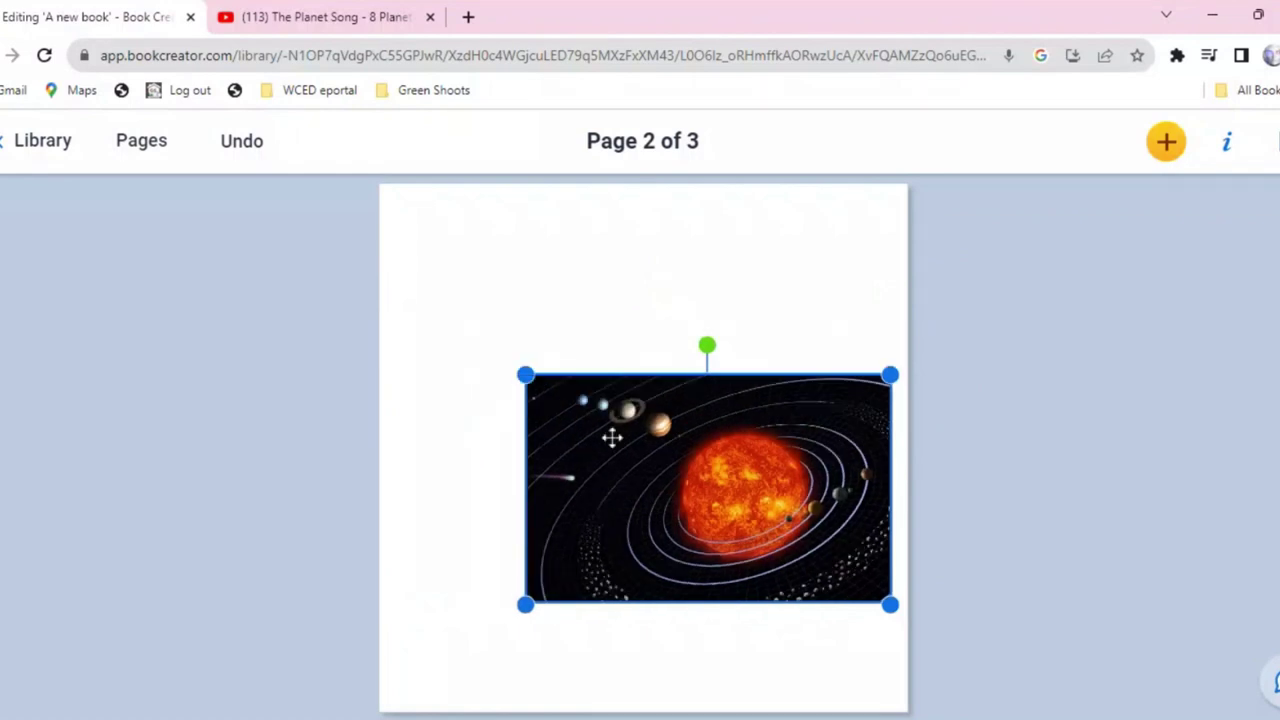
left_click_drag(609, 437, 554, 437)
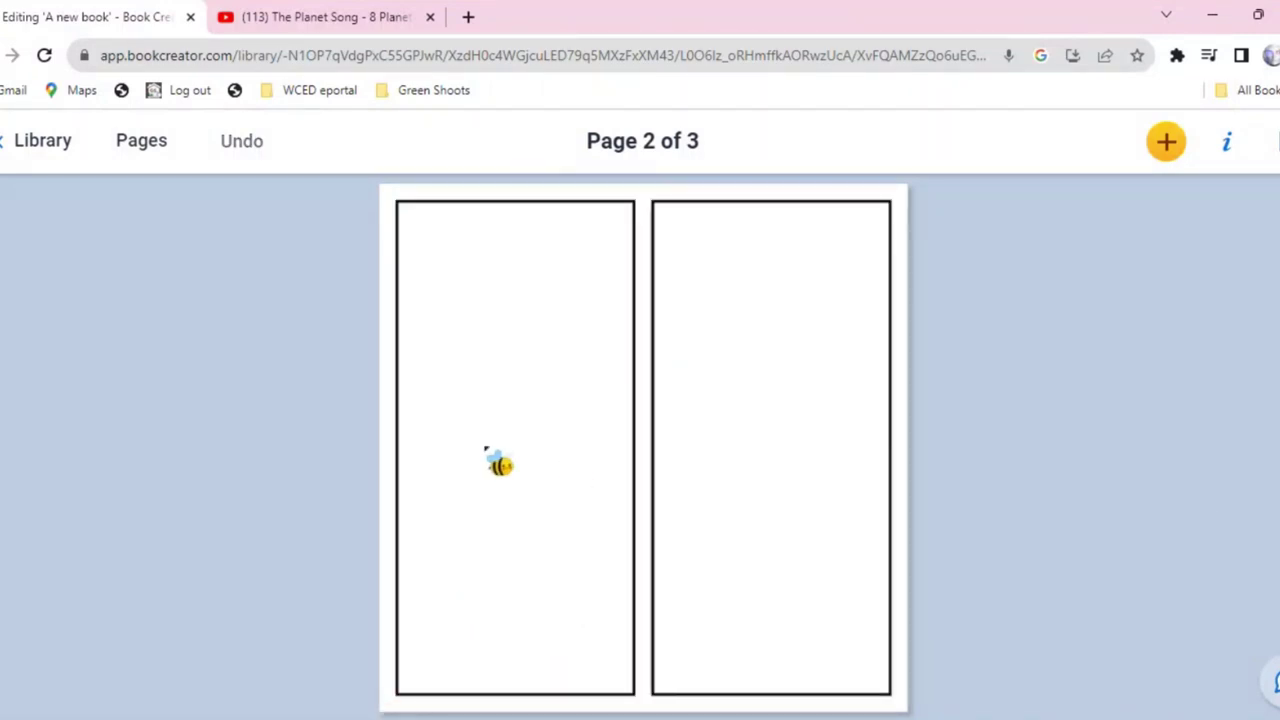
left_click(1180, 145)
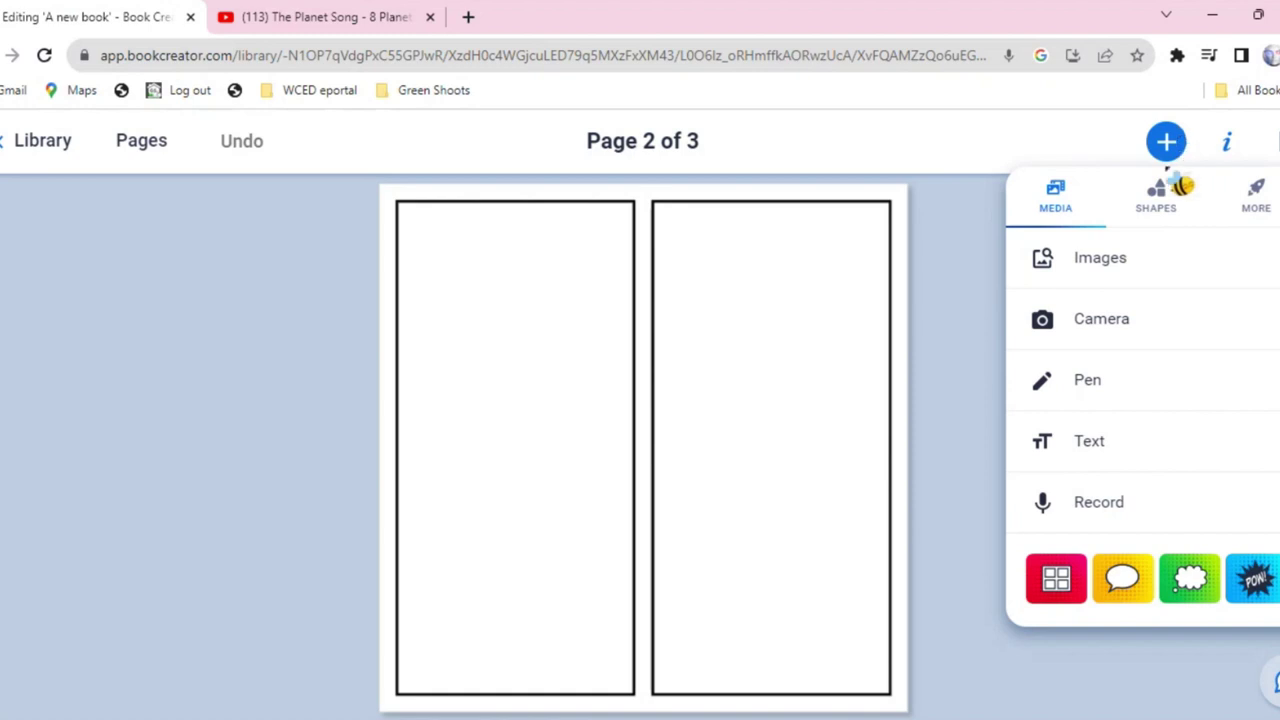
left_click(690, 348)
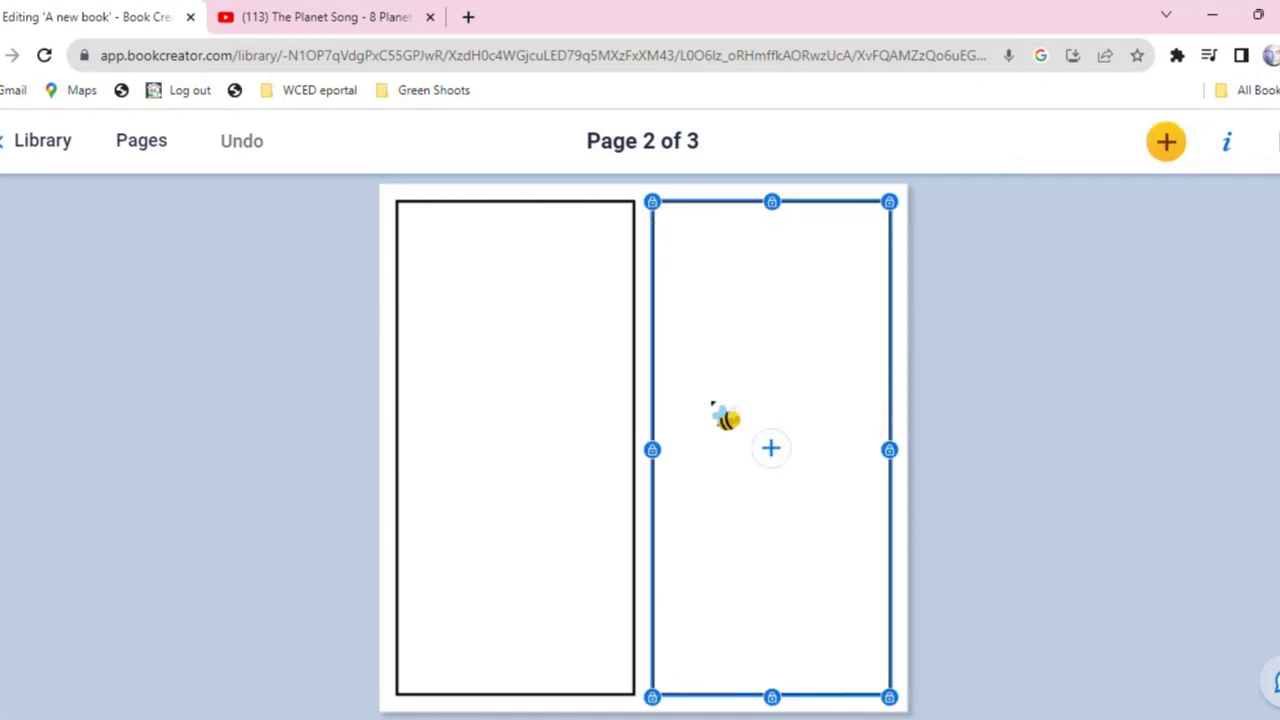
left_click(772, 449)
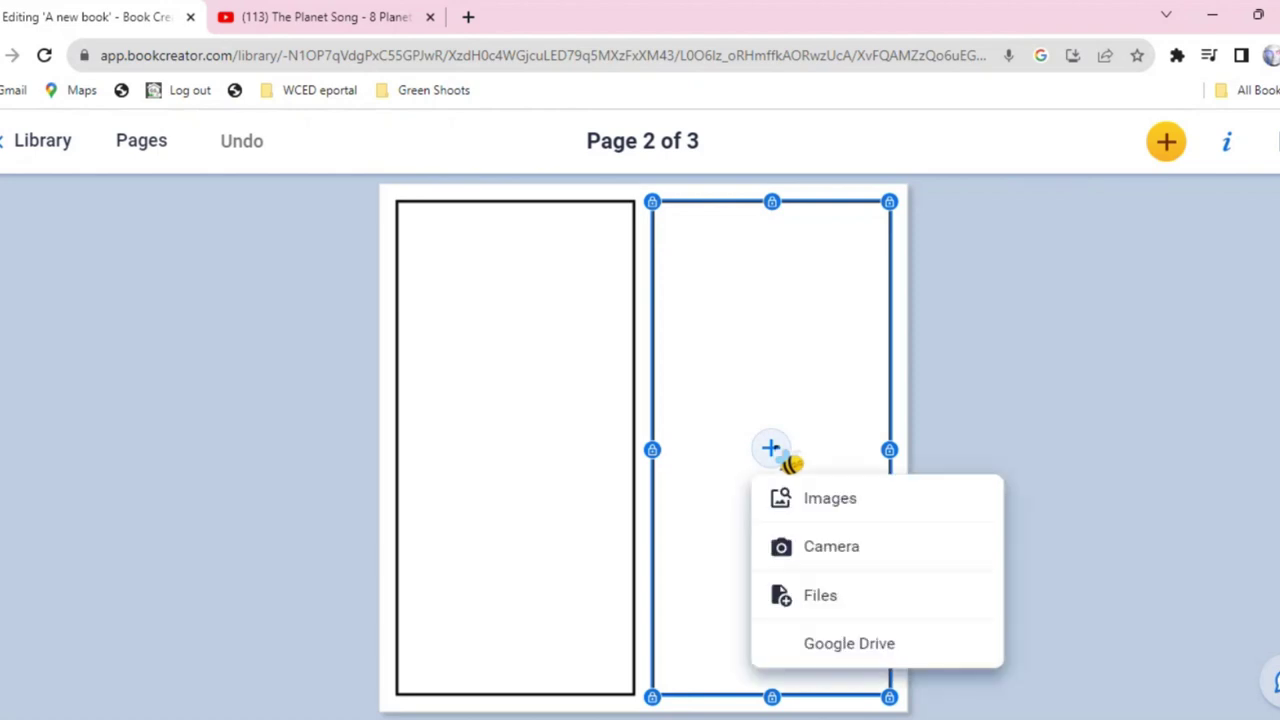
left_click(790, 384)
- Change page 2's comic layout to six panels arranged in two columns and three rows
left_click(1168, 141)
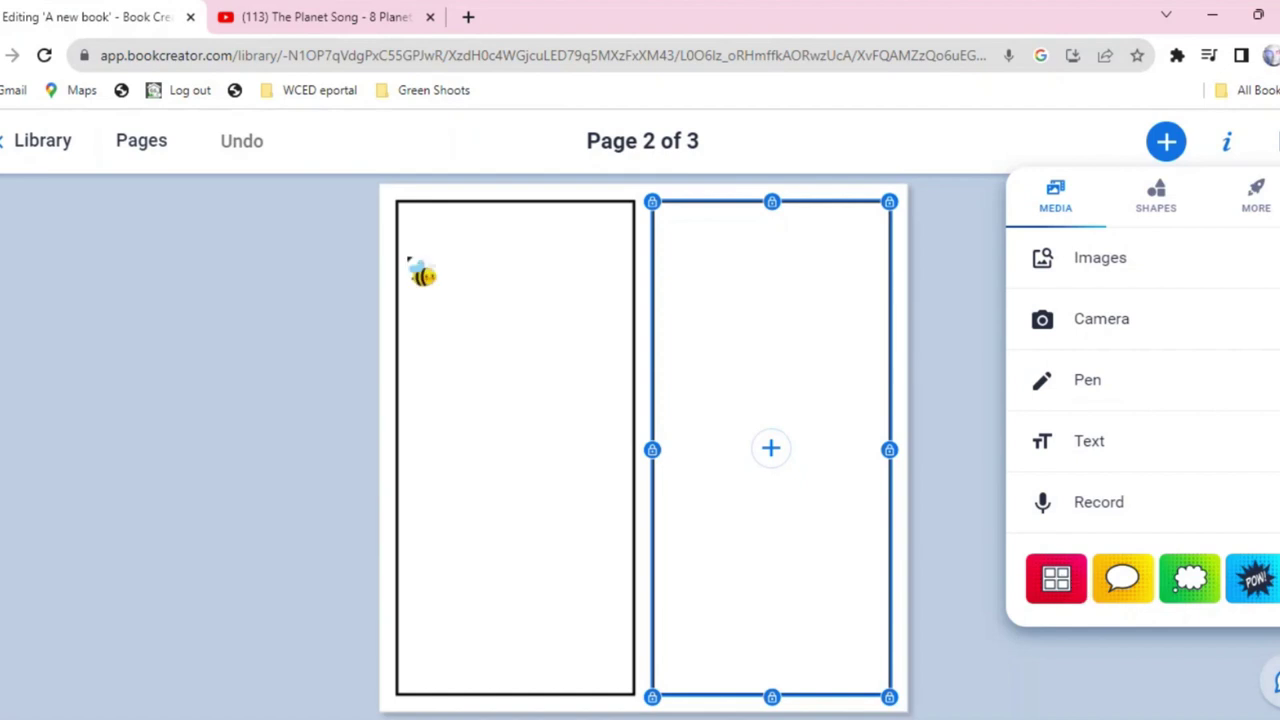
left_click(1070, 590)
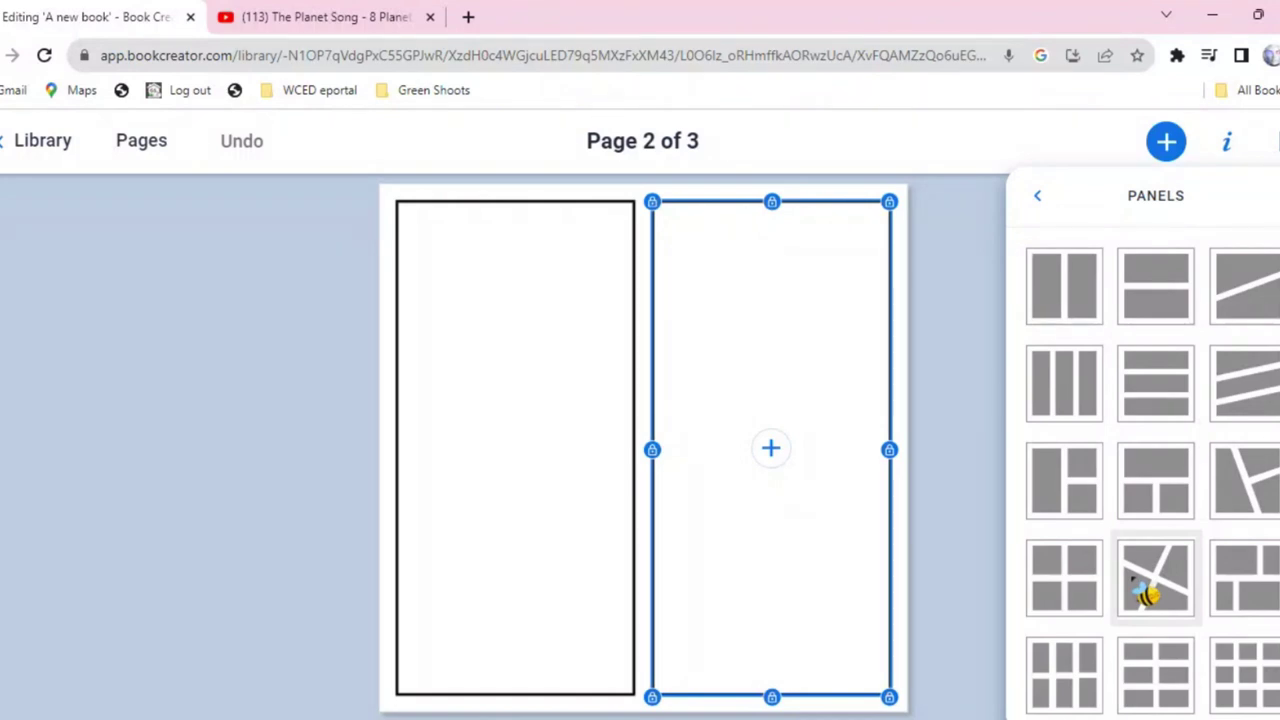
left_click(1133, 670)
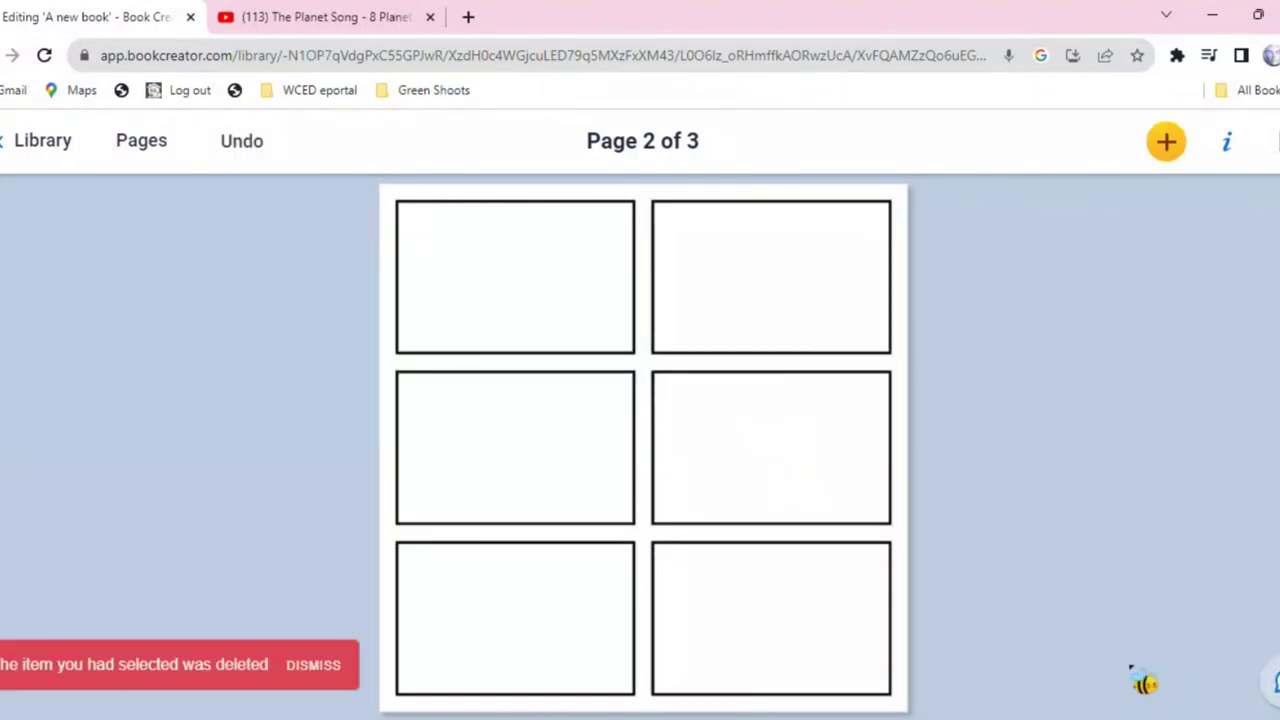
- Unlock the upper-left comic panel on page 2
left_click(580, 258)
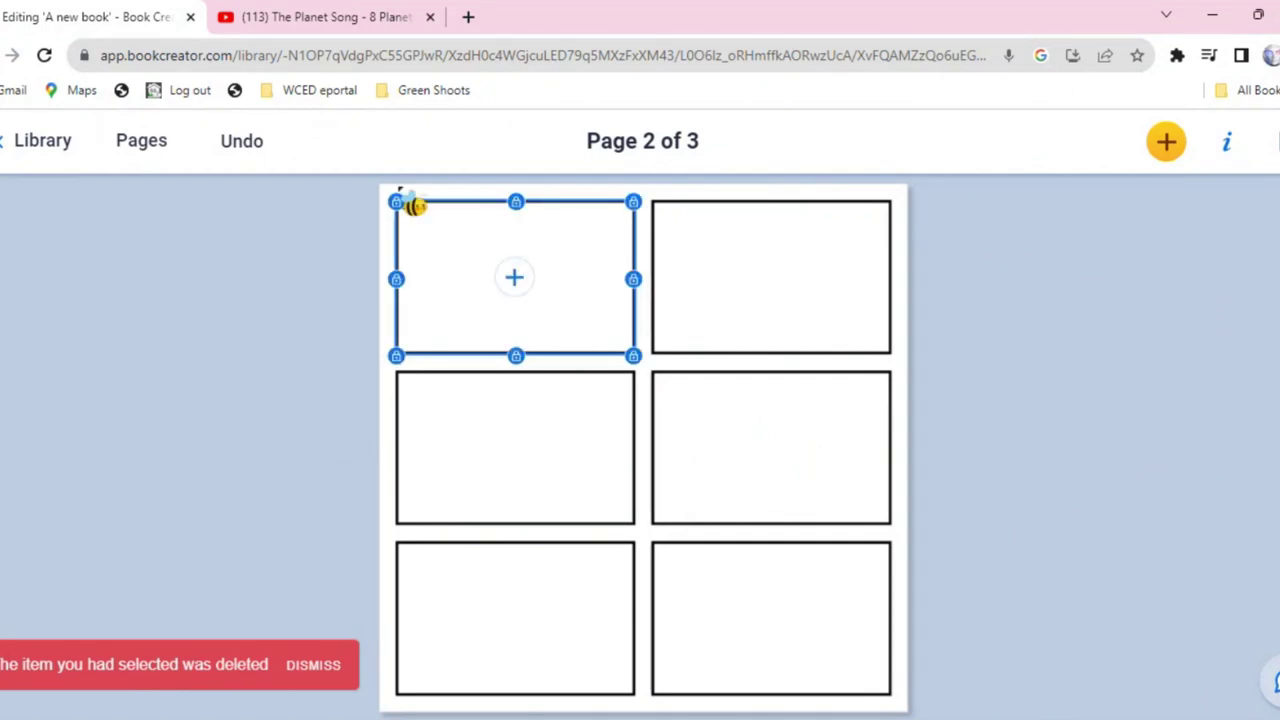
right_click(588, 262)
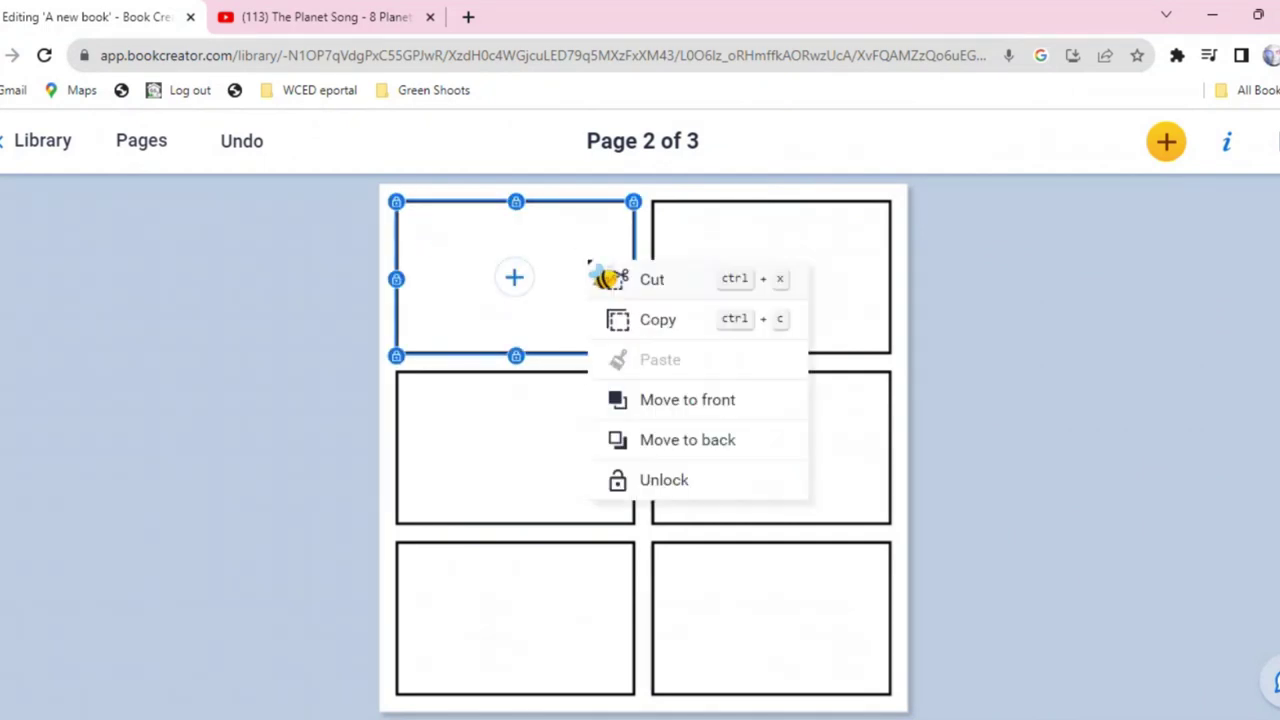
left_click(660, 480)
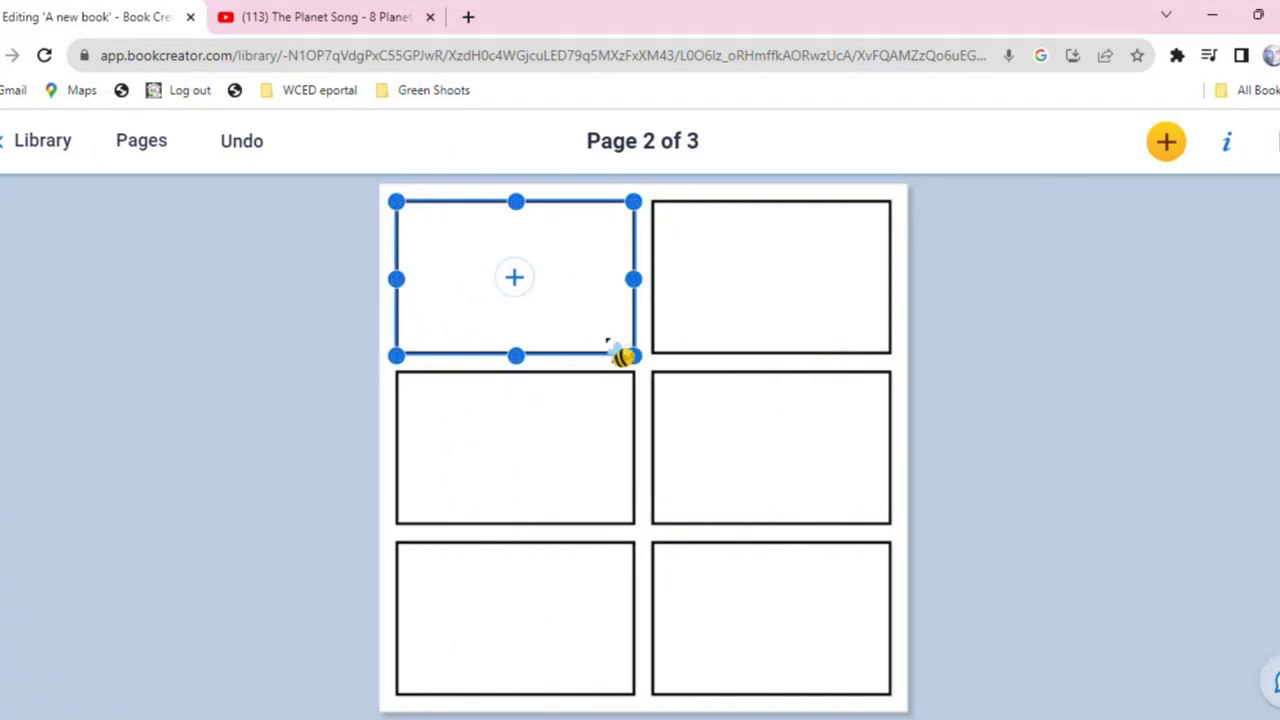
- Search images for "sun" and fill the upper-left panel with the orange sun photo on a black background
left_click(515, 280)
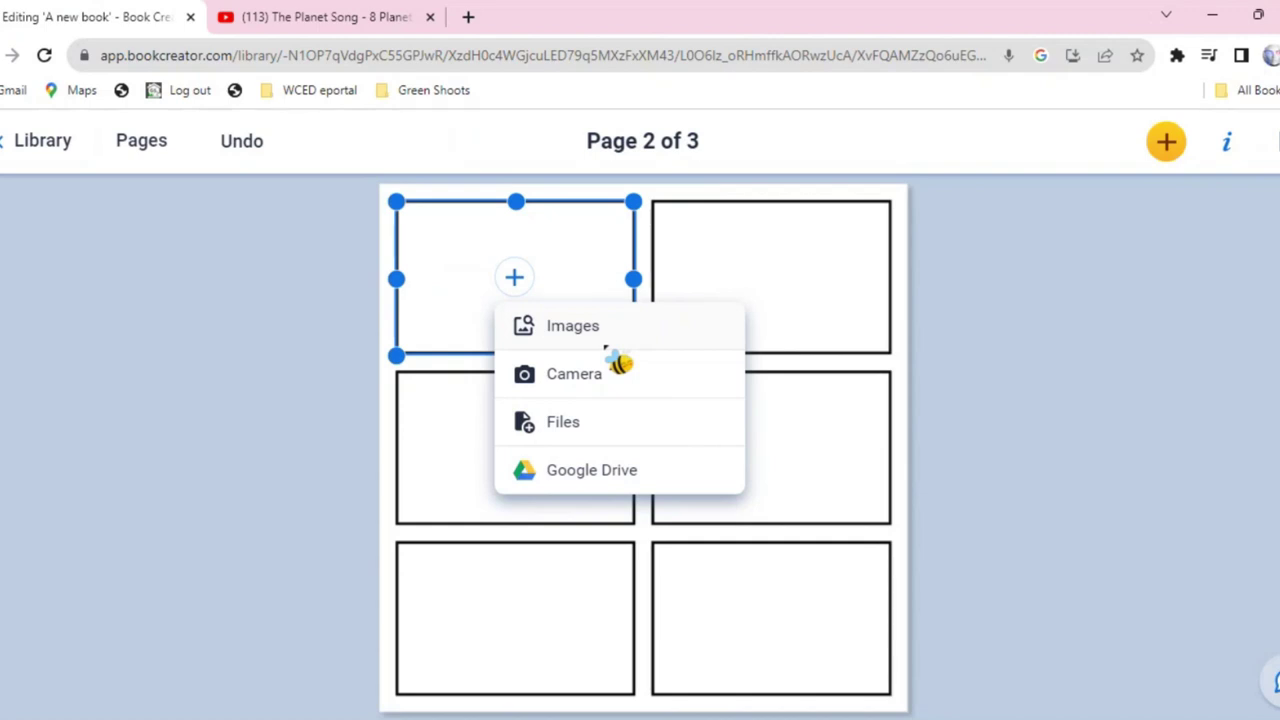
left_click(1166, 141)
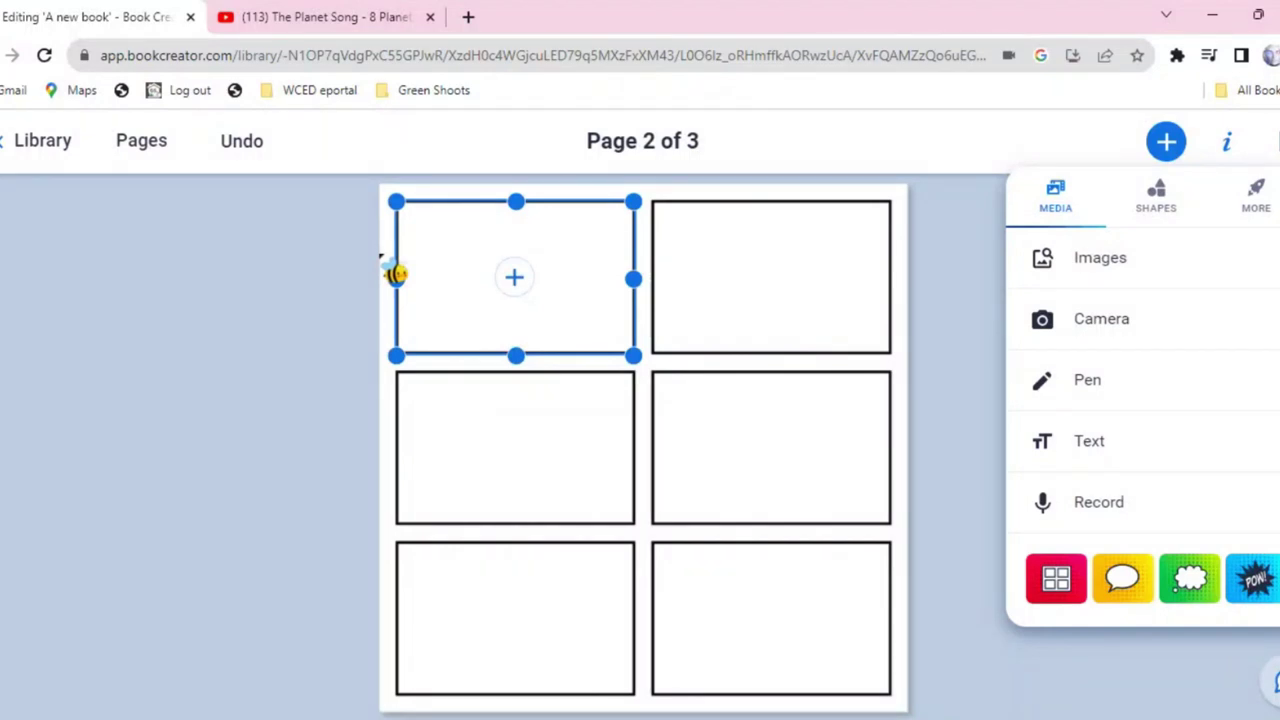
left_click(520, 283)
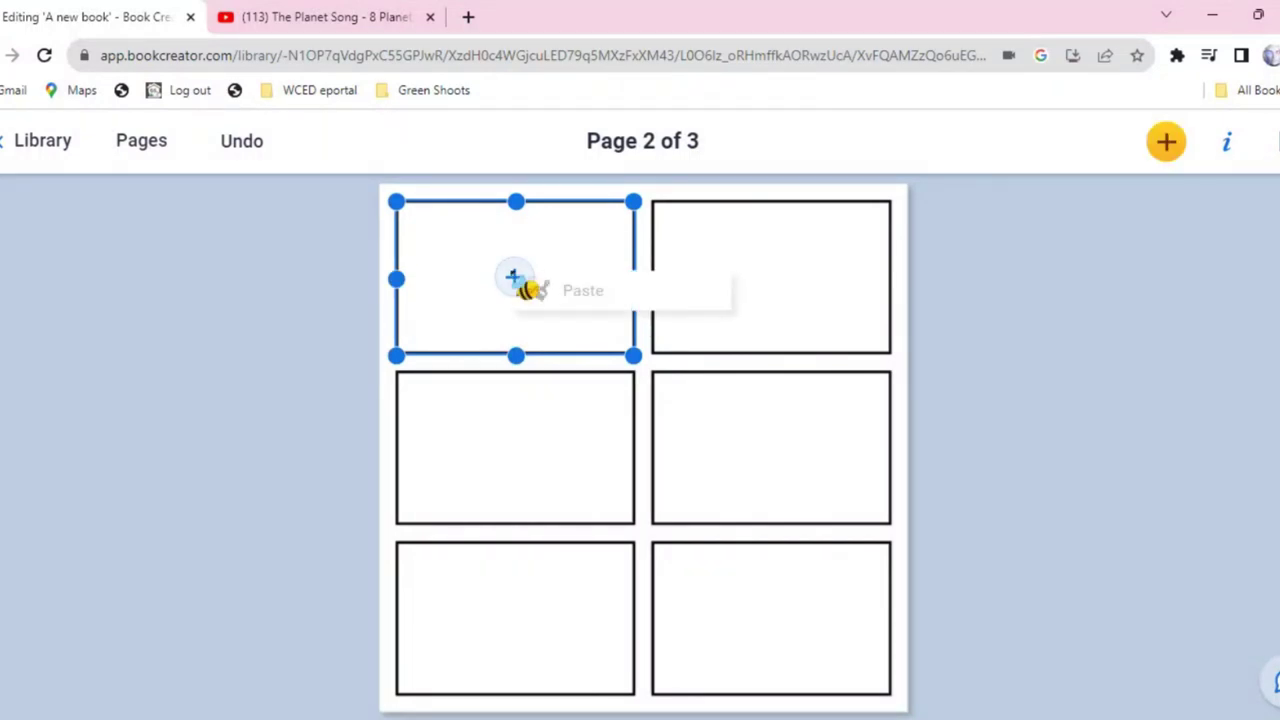
left_click(514, 278)
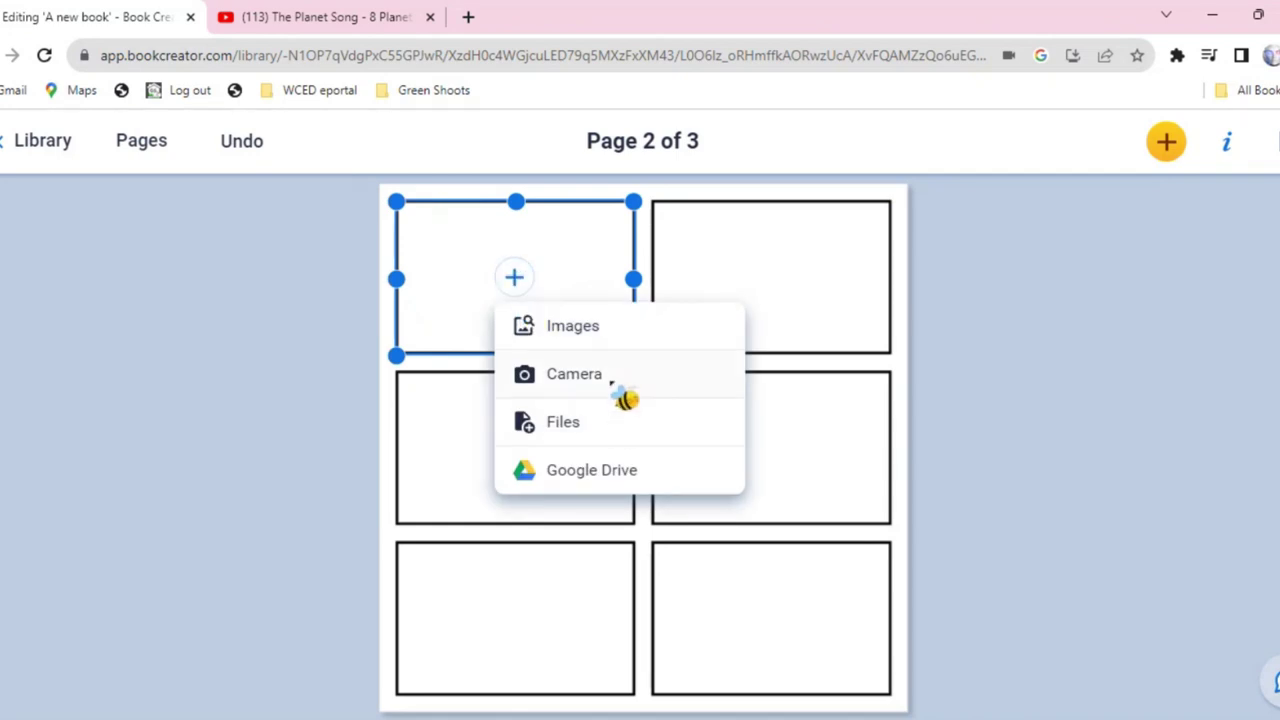
left_click(603, 327)
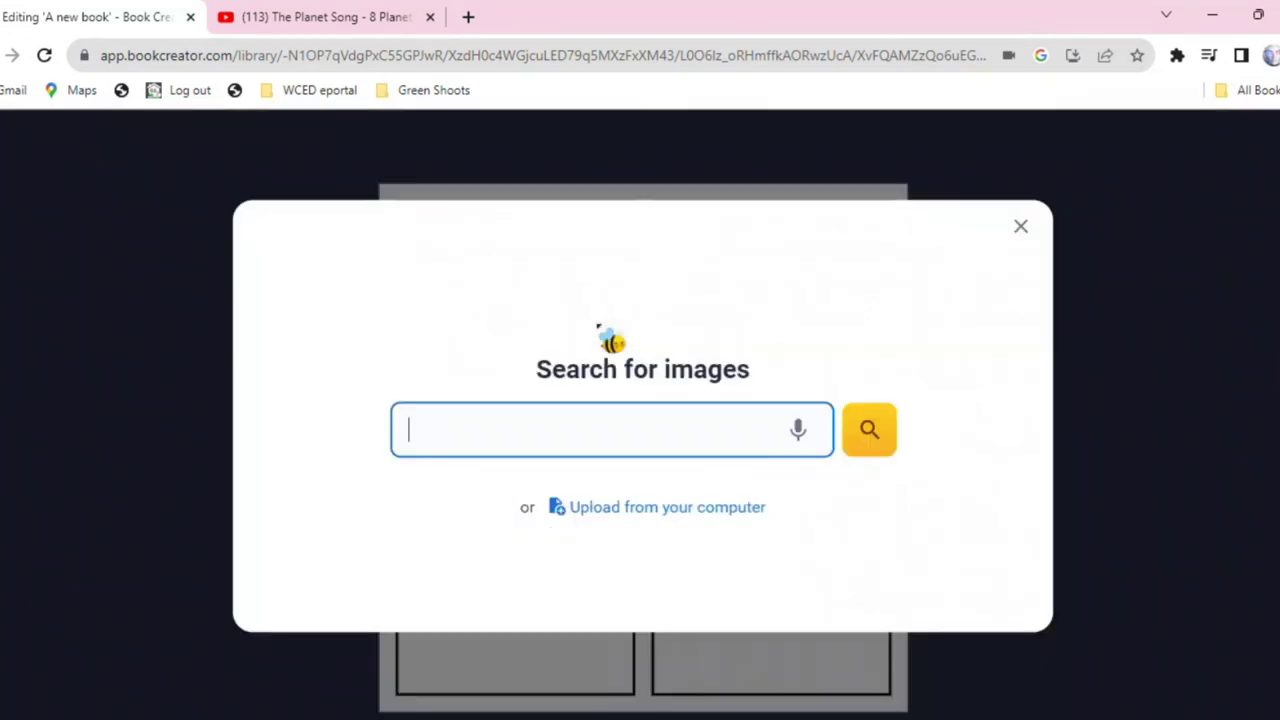
type("sun")
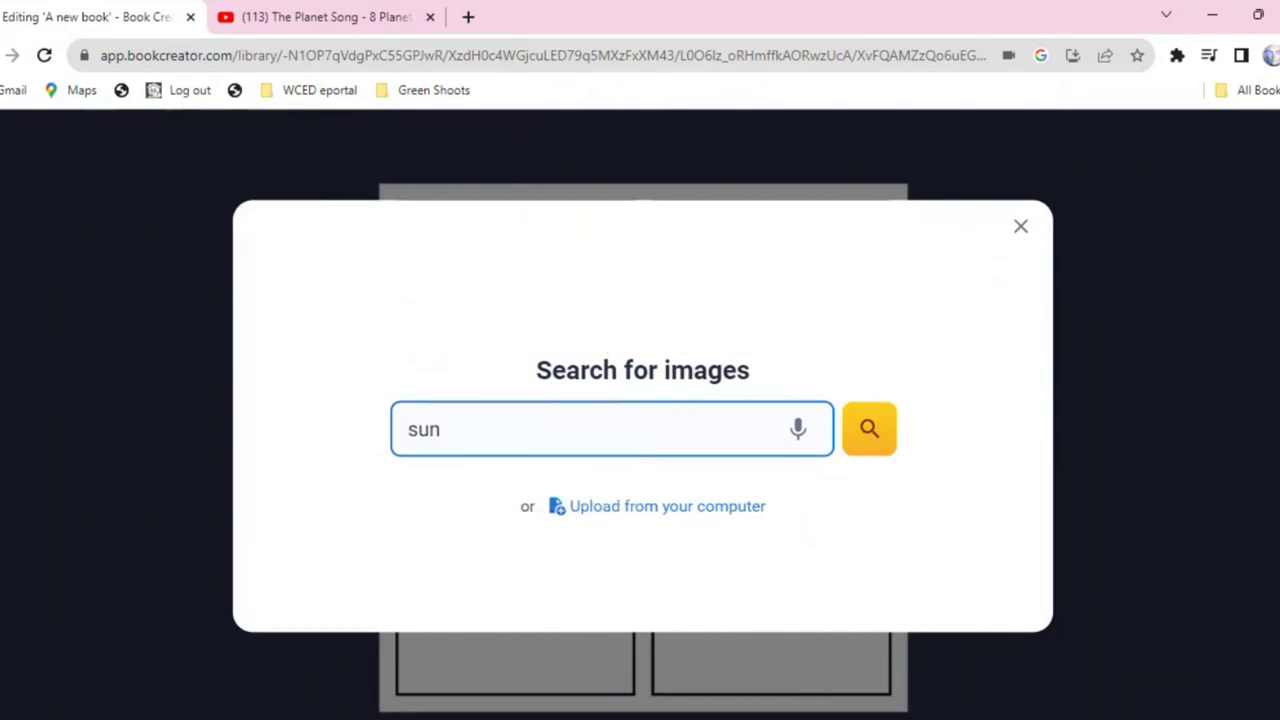
left_click(866, 440)
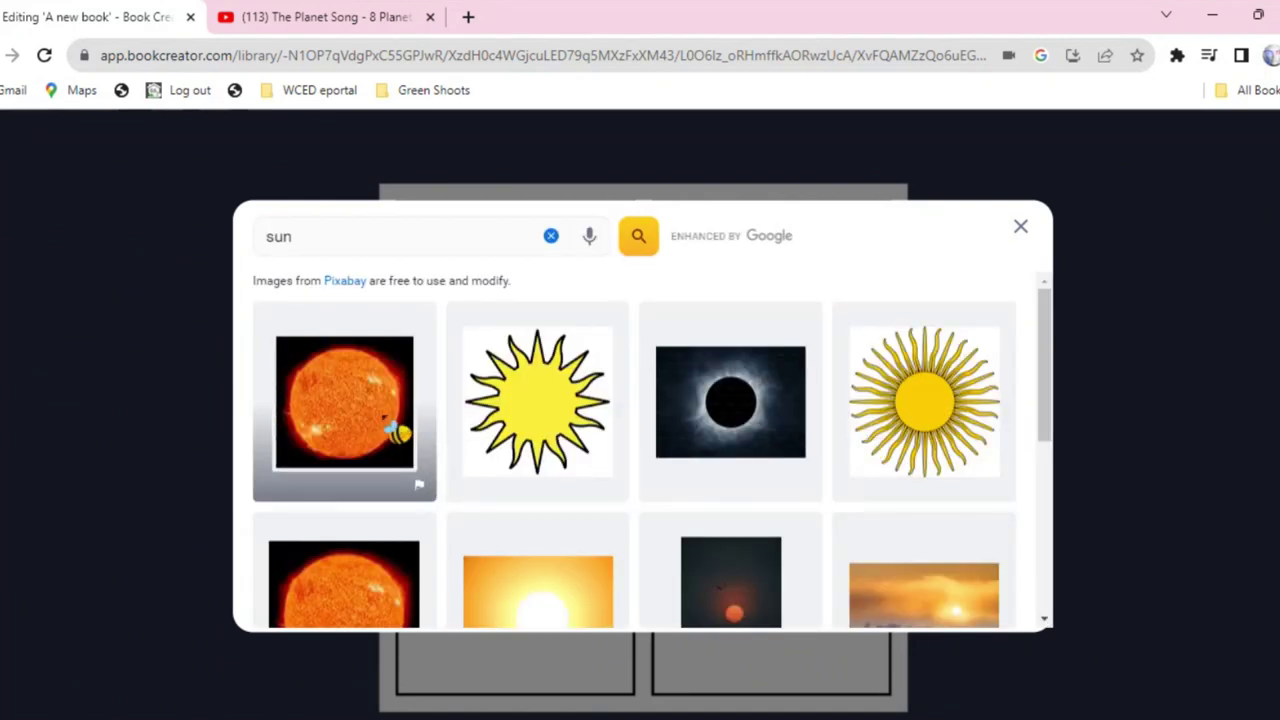
left_click(395, 432)
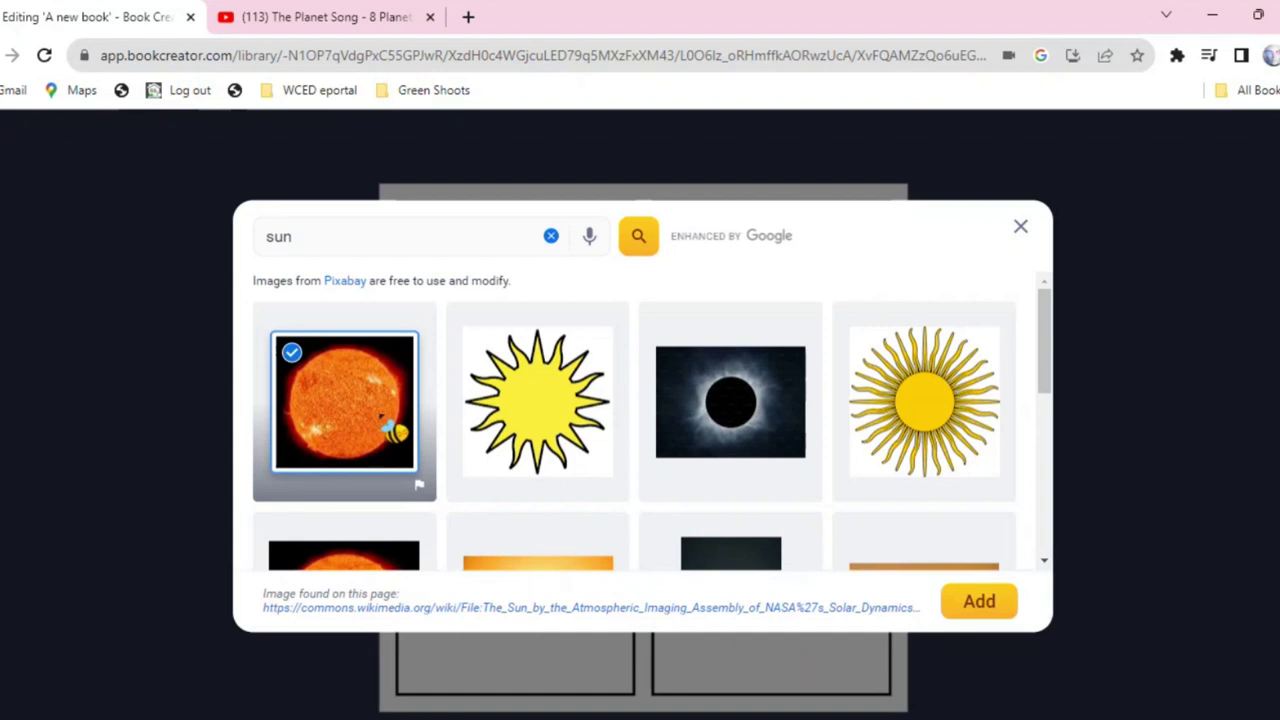
left_click(985, 606)
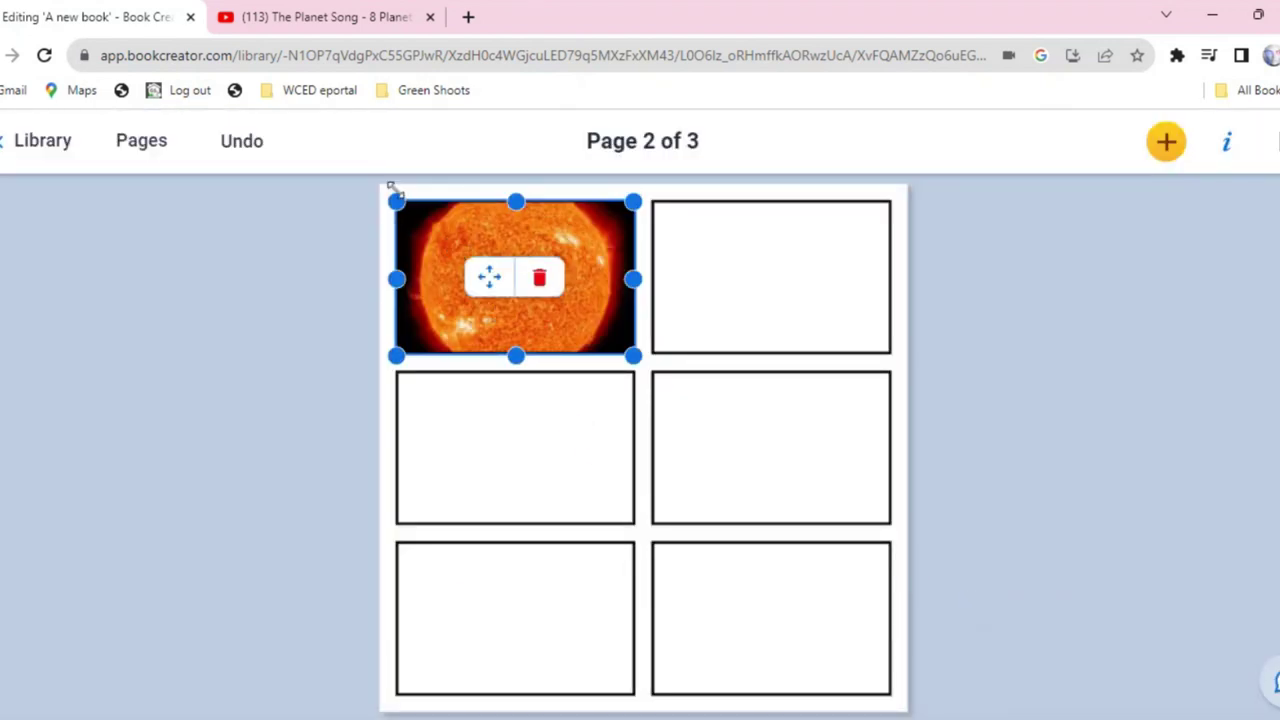
mouse_move(393, 196)
left_mouse_down()
mouse_move(429, 234)
mouse_move(397, 200)
left_mouse_up()
left_click(775, 282)
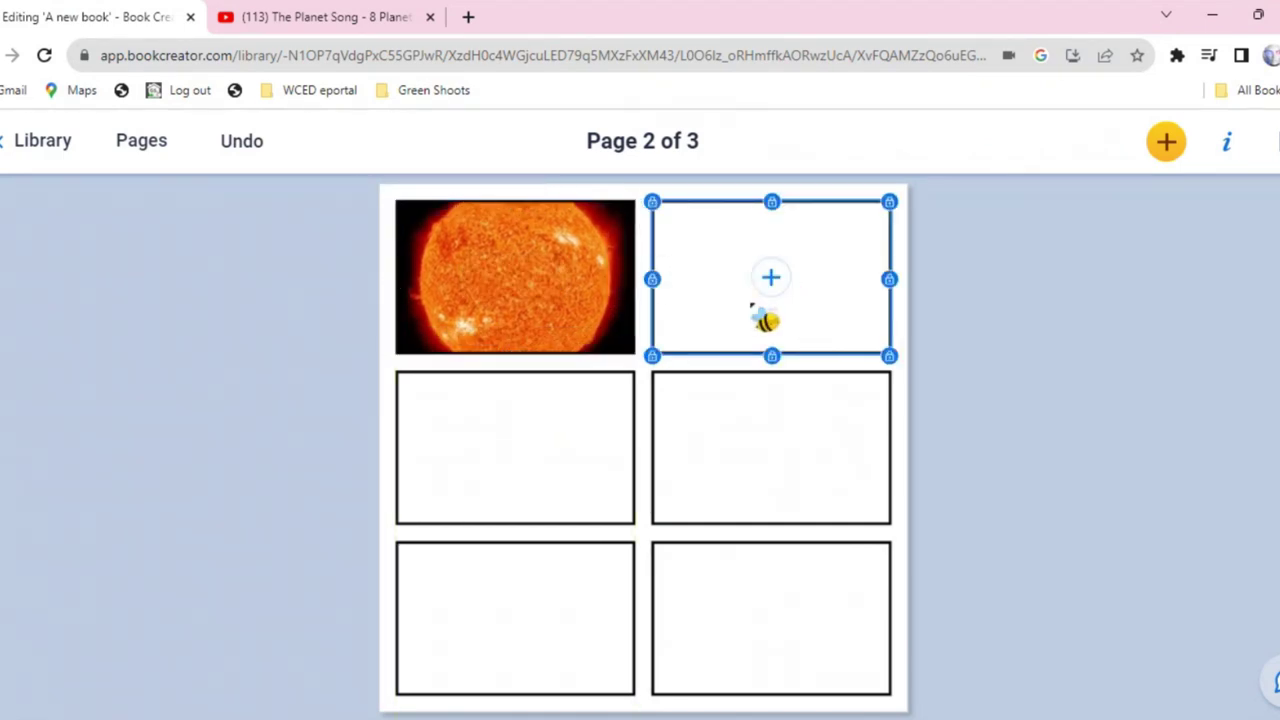
right_click(655, 206)
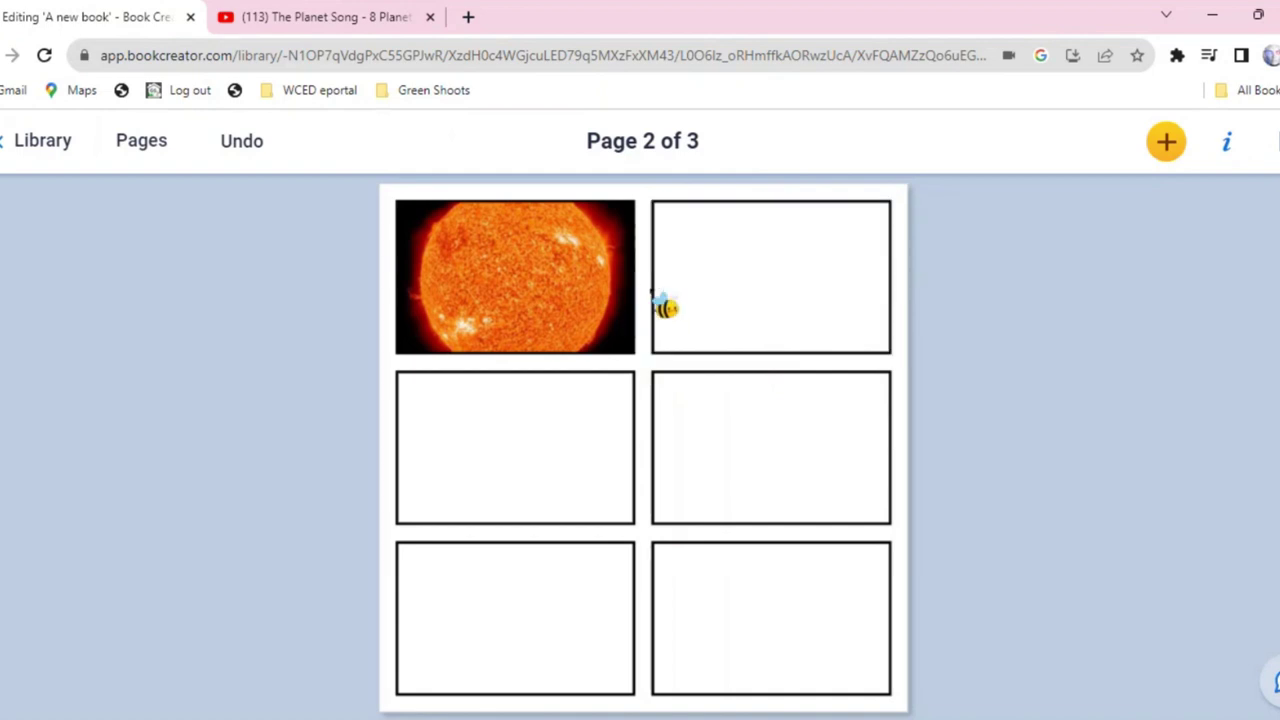
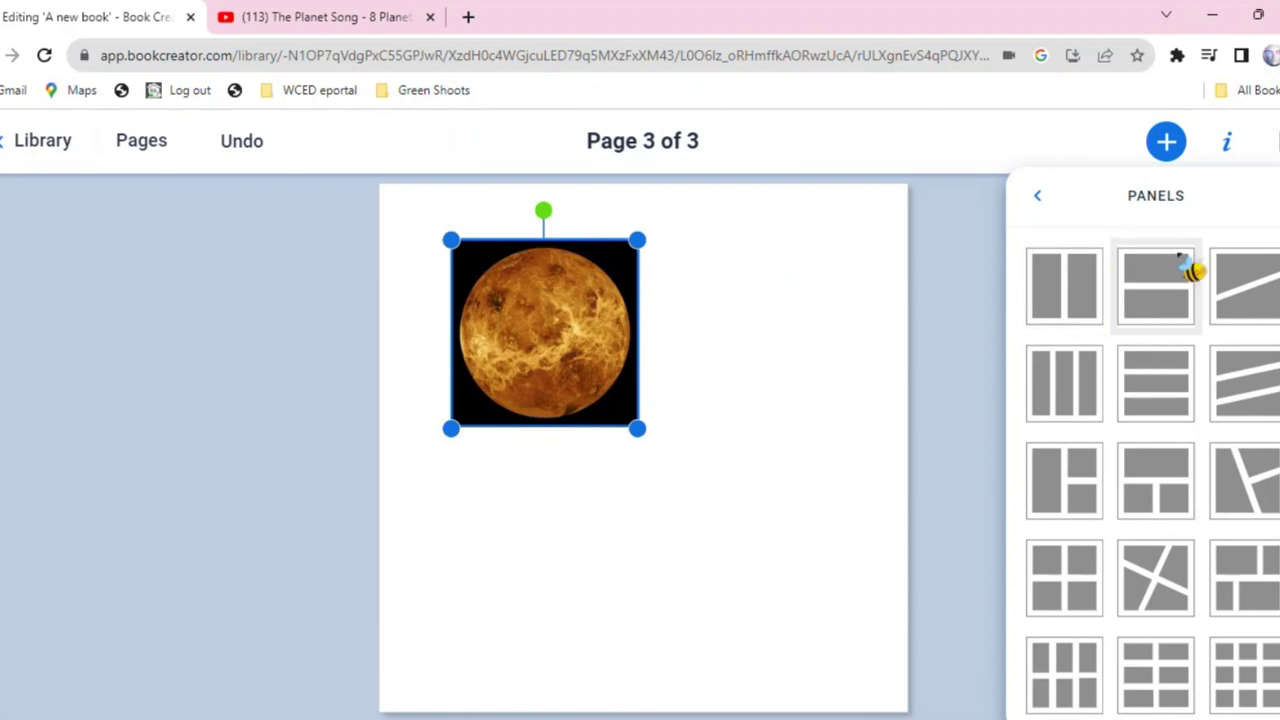
- Apply the two-panel layout split by a diagonal gap to page 3, behind the planet image
left_click(1266, 296)
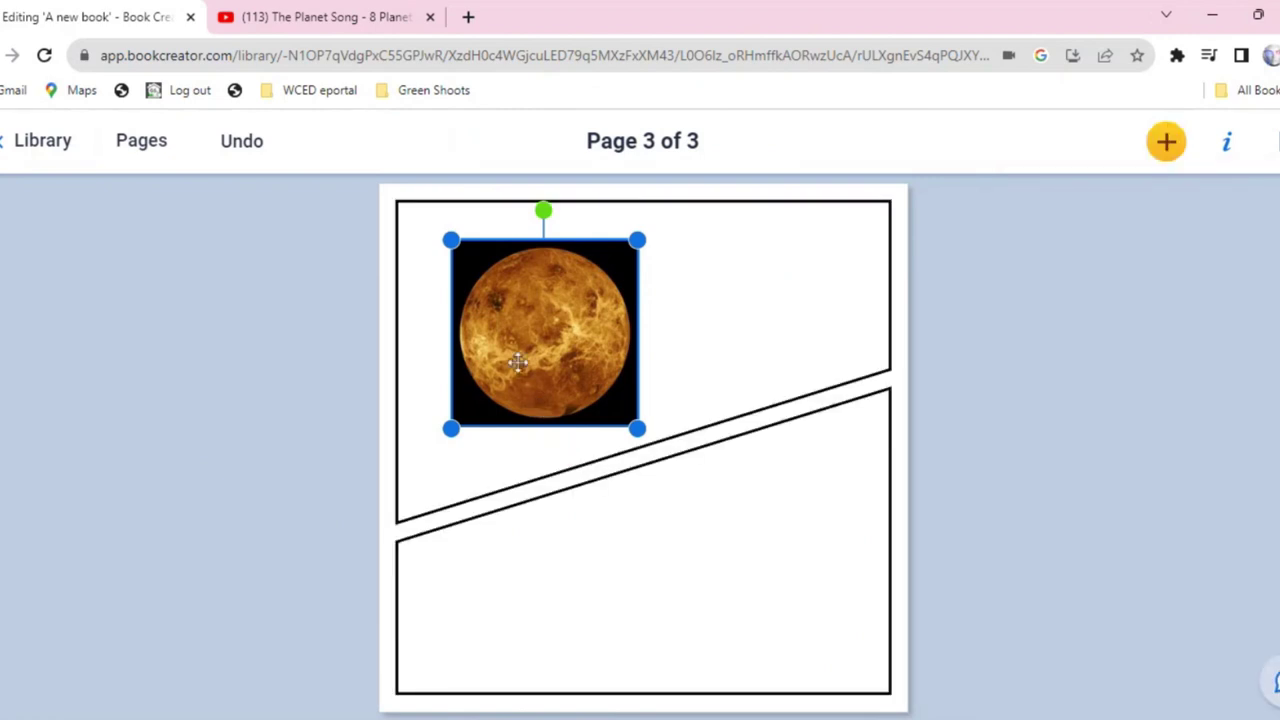
- Reposition the planet image in the upper panel to about x 56 px, y 59 px
left_click_drag(534, 363, 506, 354)
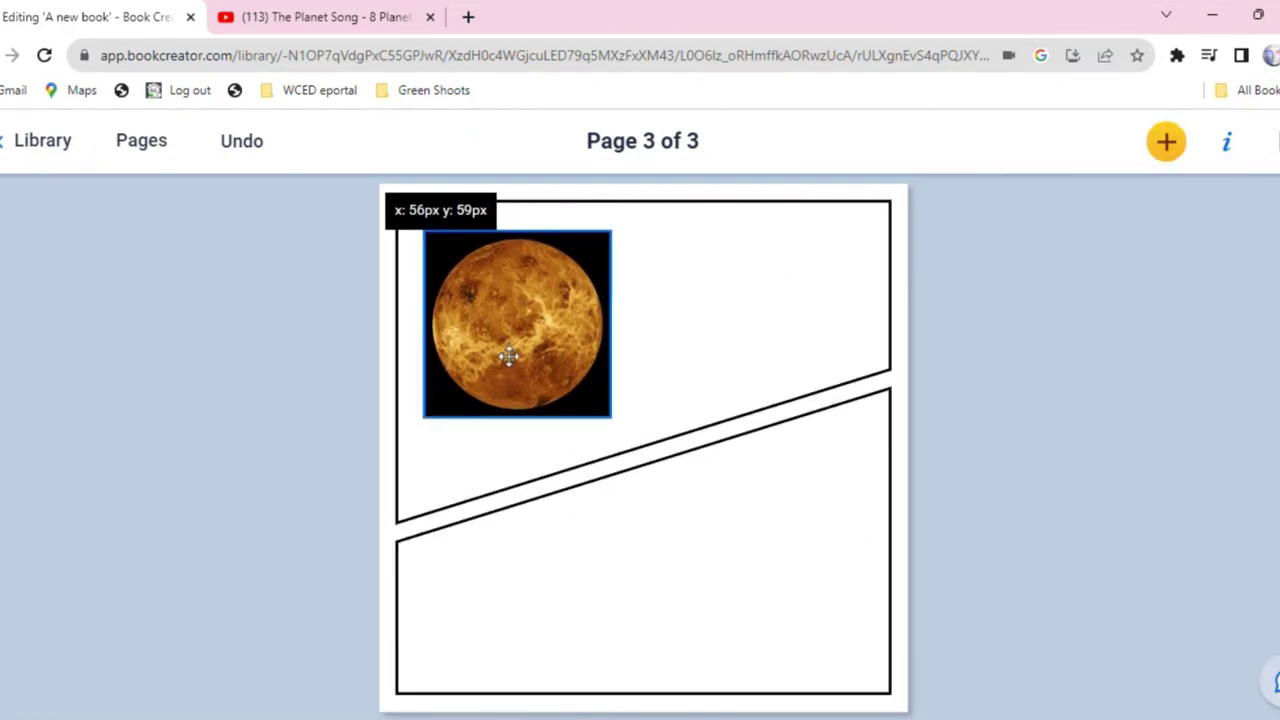
left_click(808, 308)
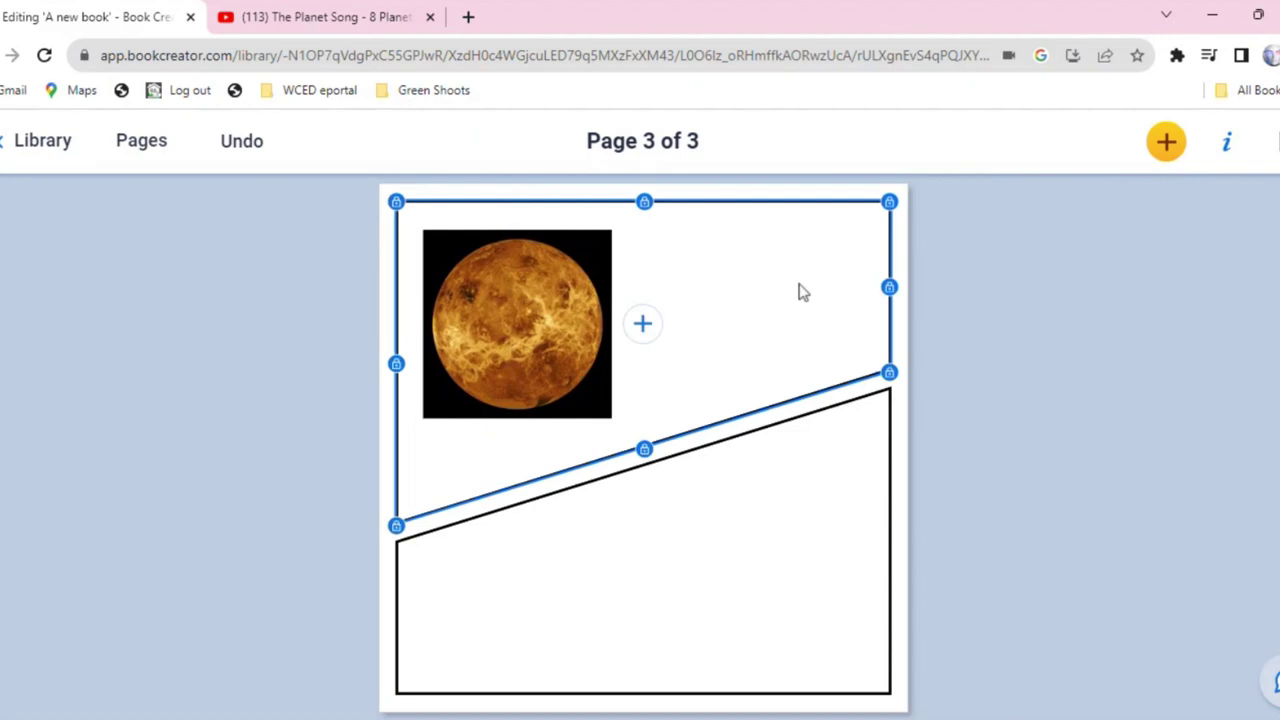
left_click(1176, 148)
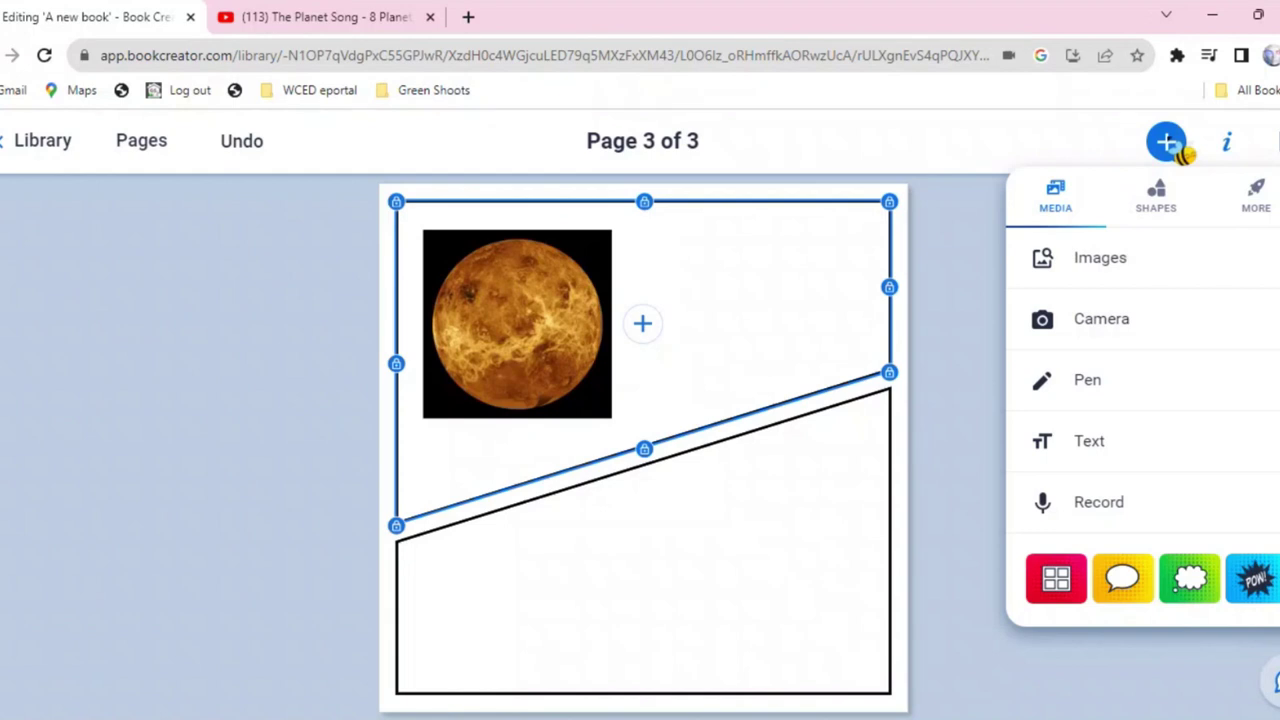
left_click(820, 272)
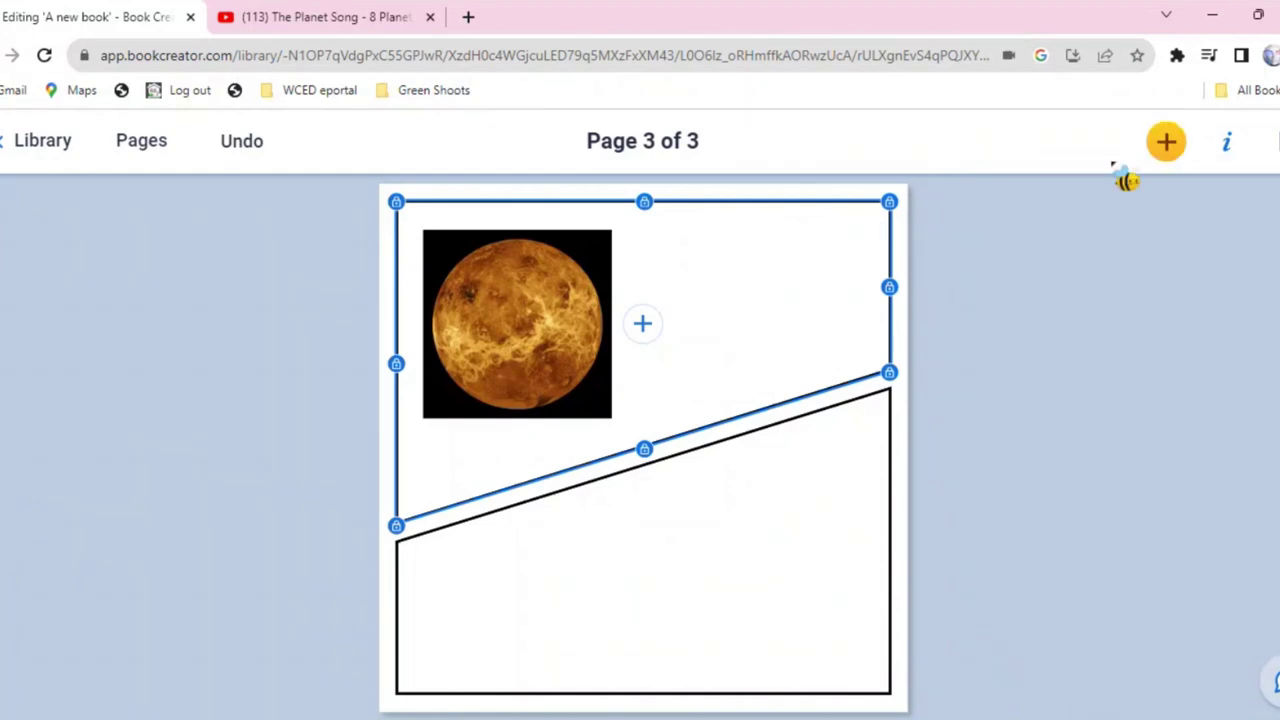
- Unlock the upper comic panel and set page 3's background to solid black
left_click(1226, 141)
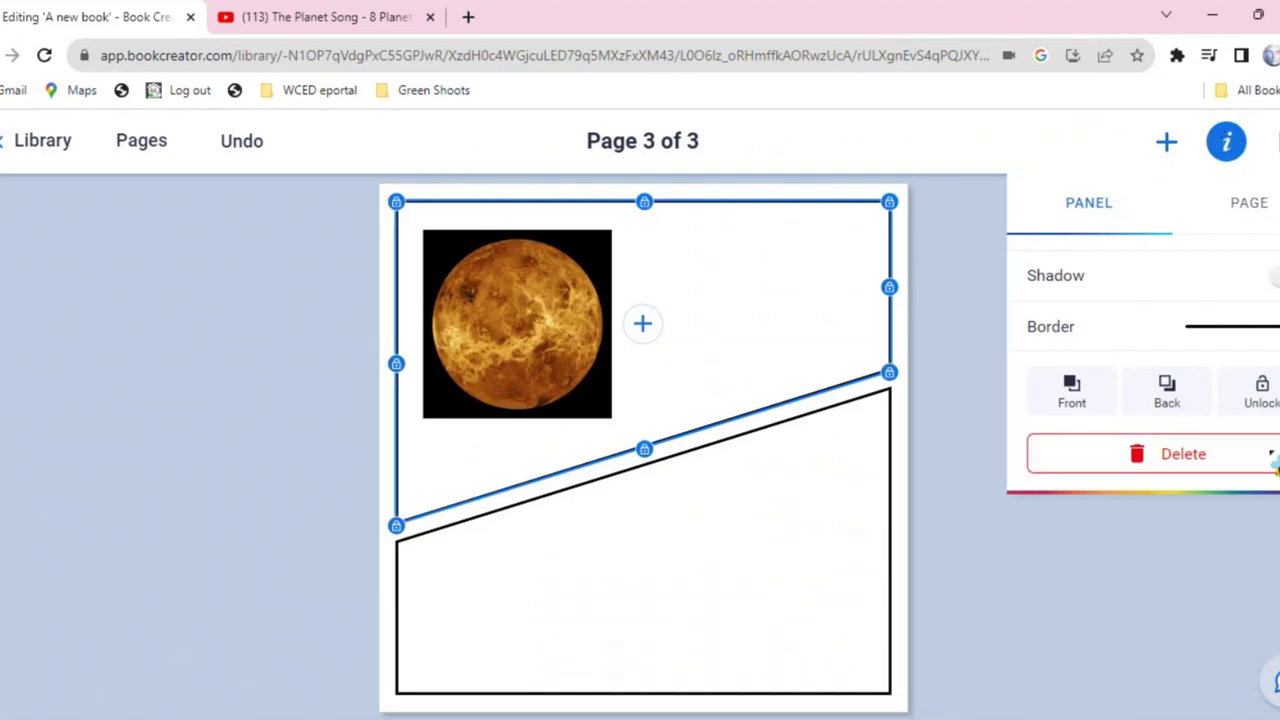
left_click(1150, 326)
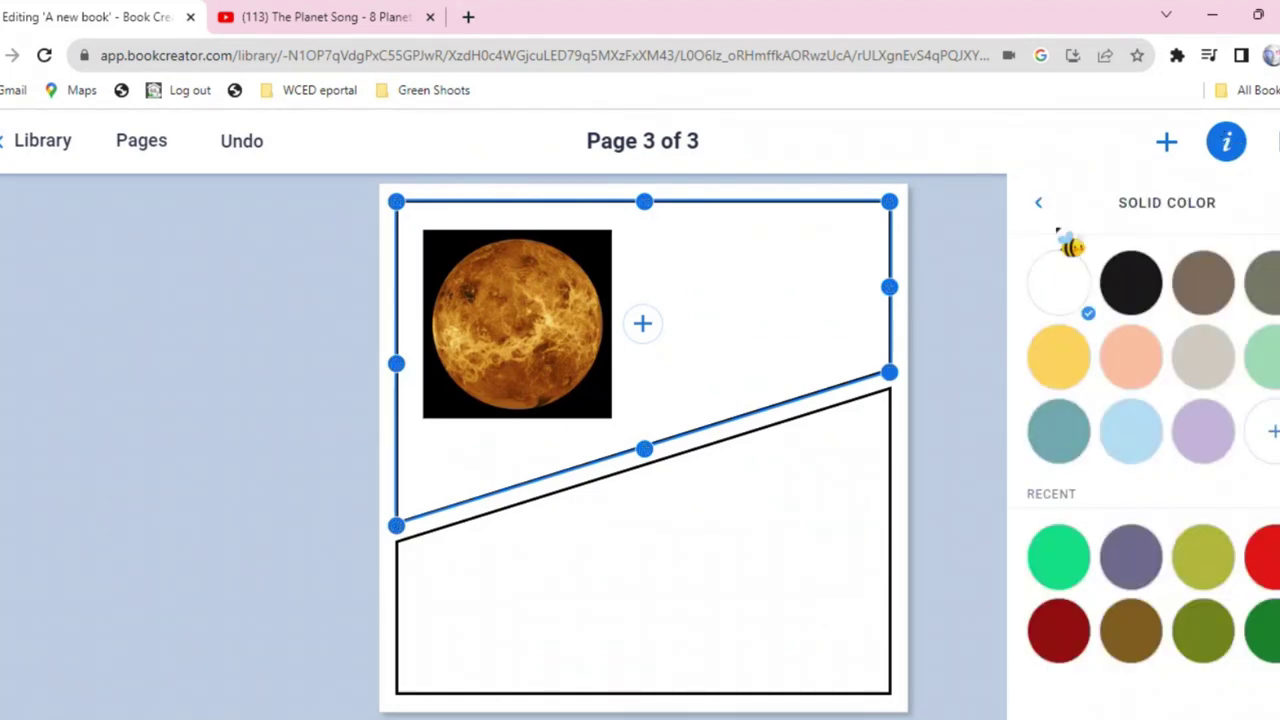
left_click(1131, 290)
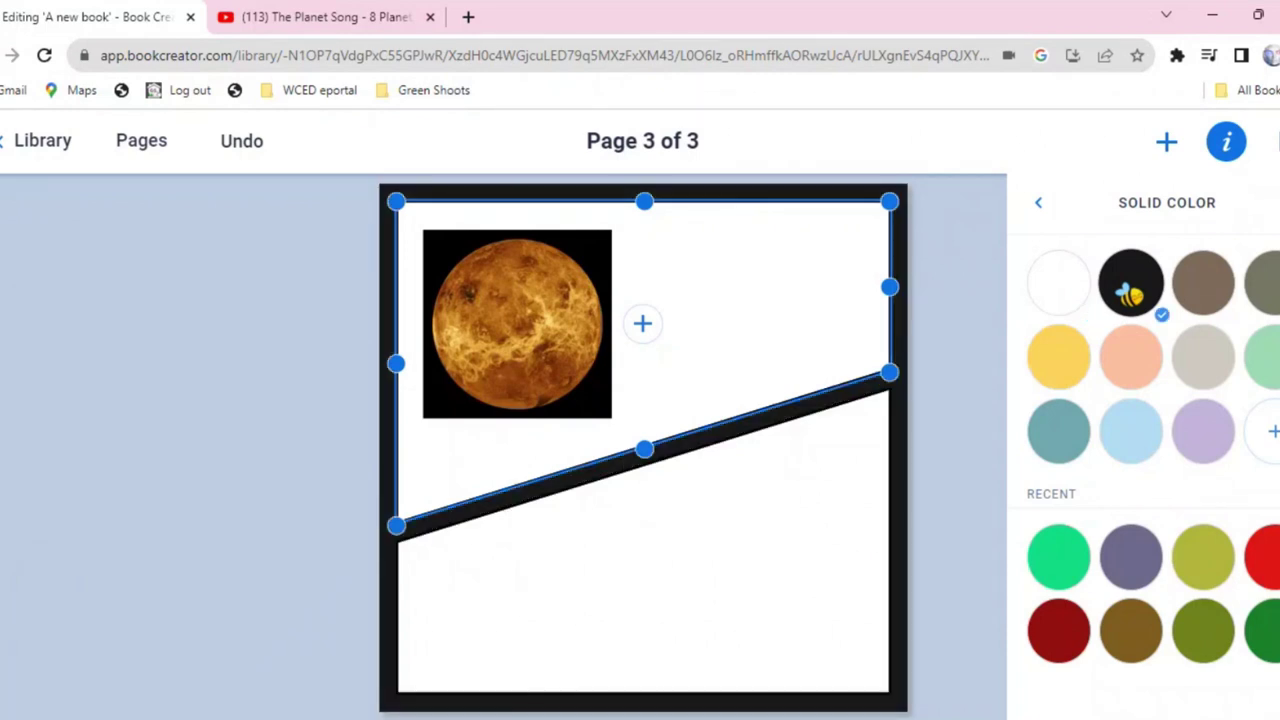
left_click(1040, 204)
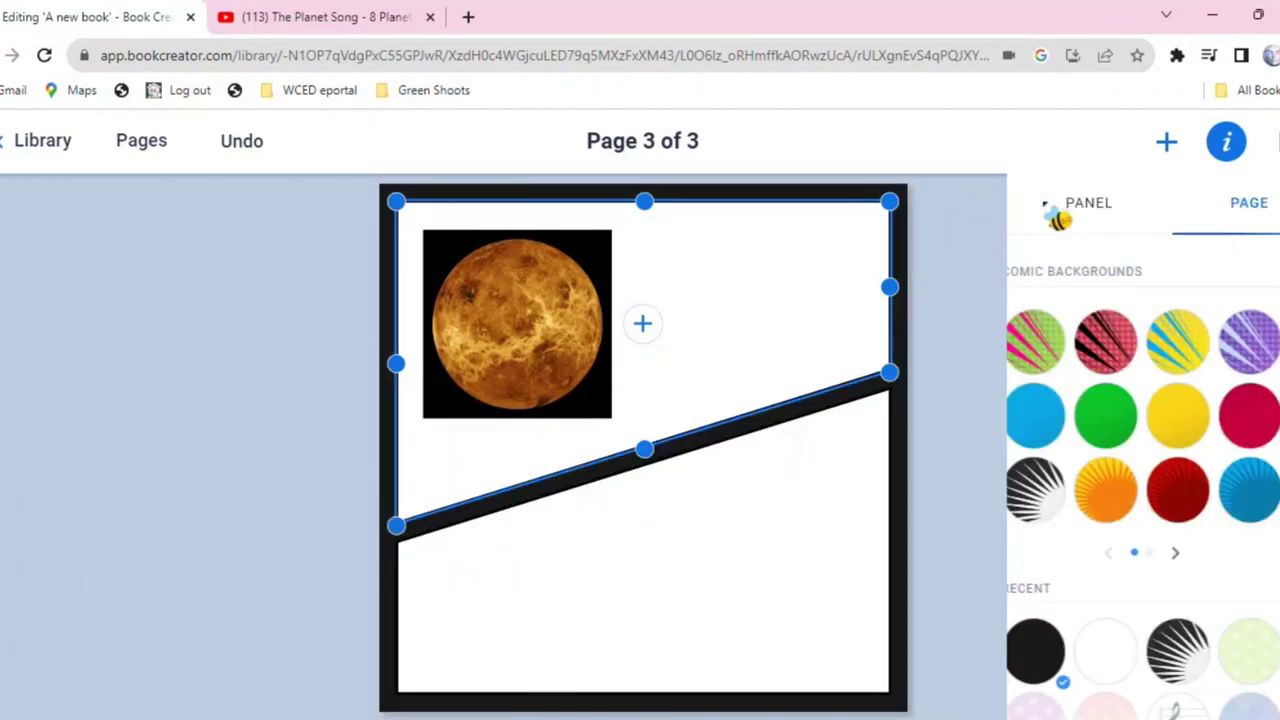
left_click(1066, 218)
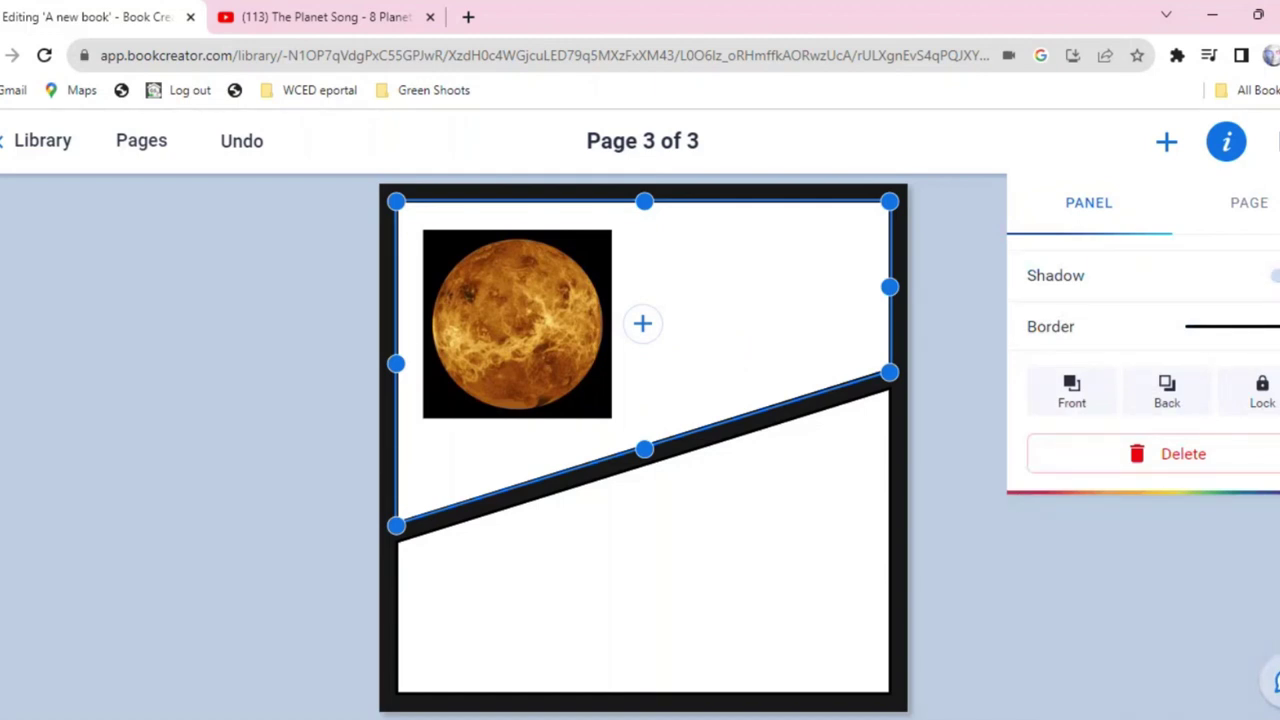
left_click(1243, 340)
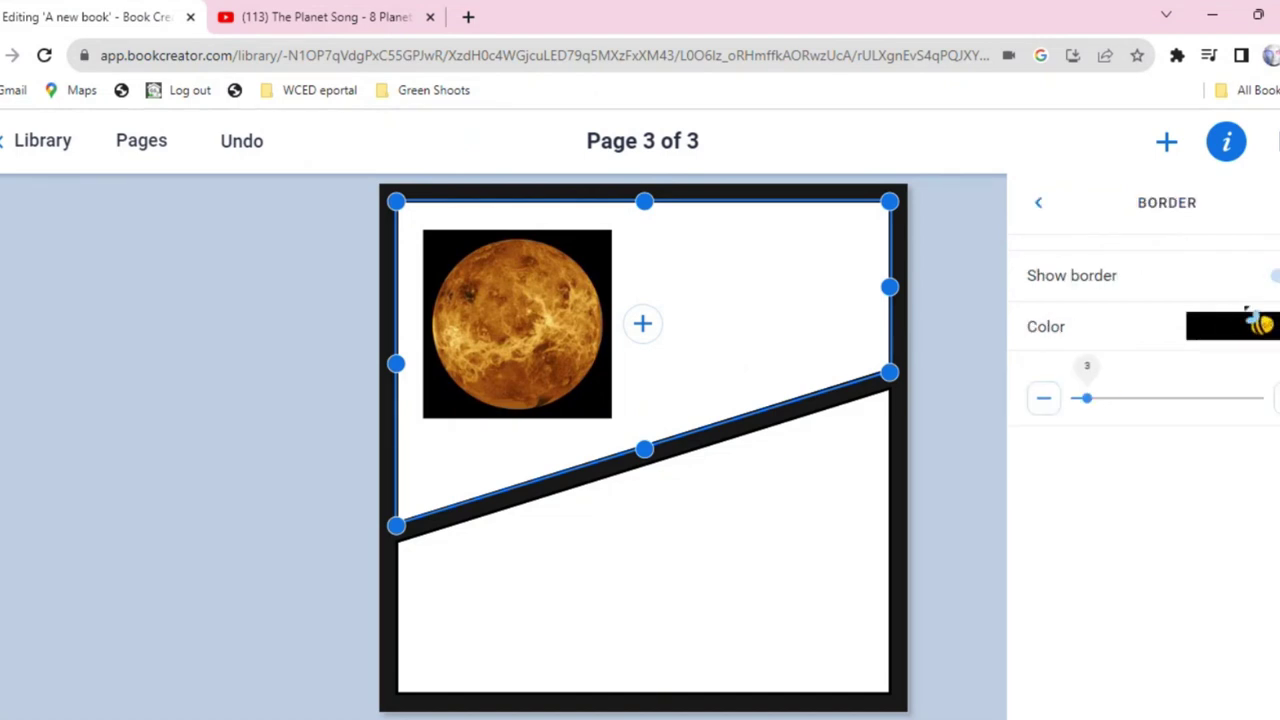
left_click(1252, 322)
left_click(550, 350)
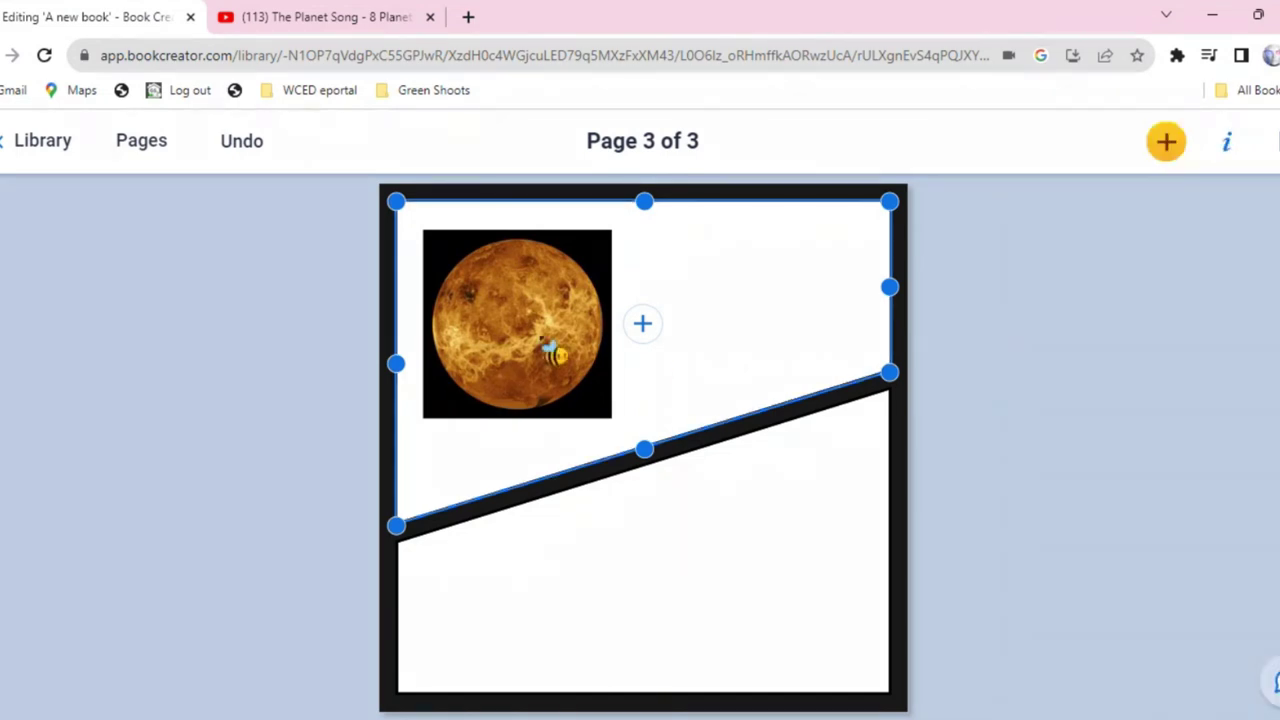
- Add a purple circle shape and place it beside the planet image in the upper panel
left_click(1170, 150)
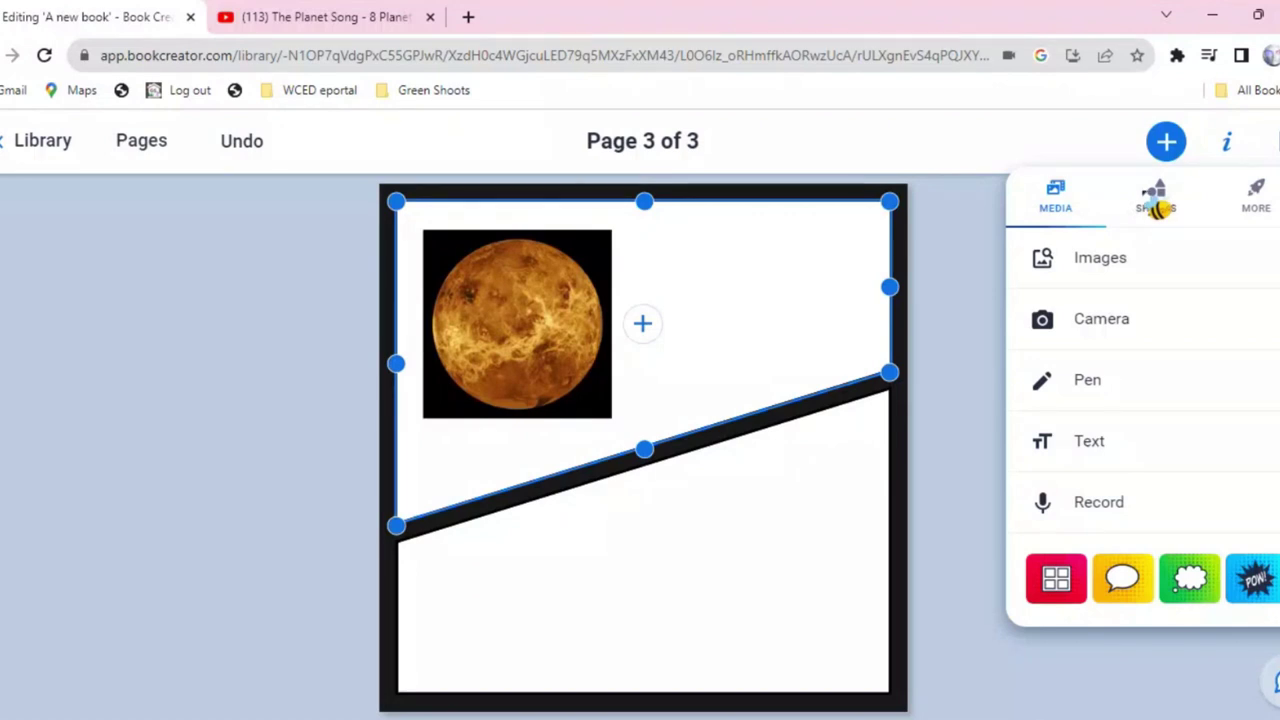
left_click(1156, 200)
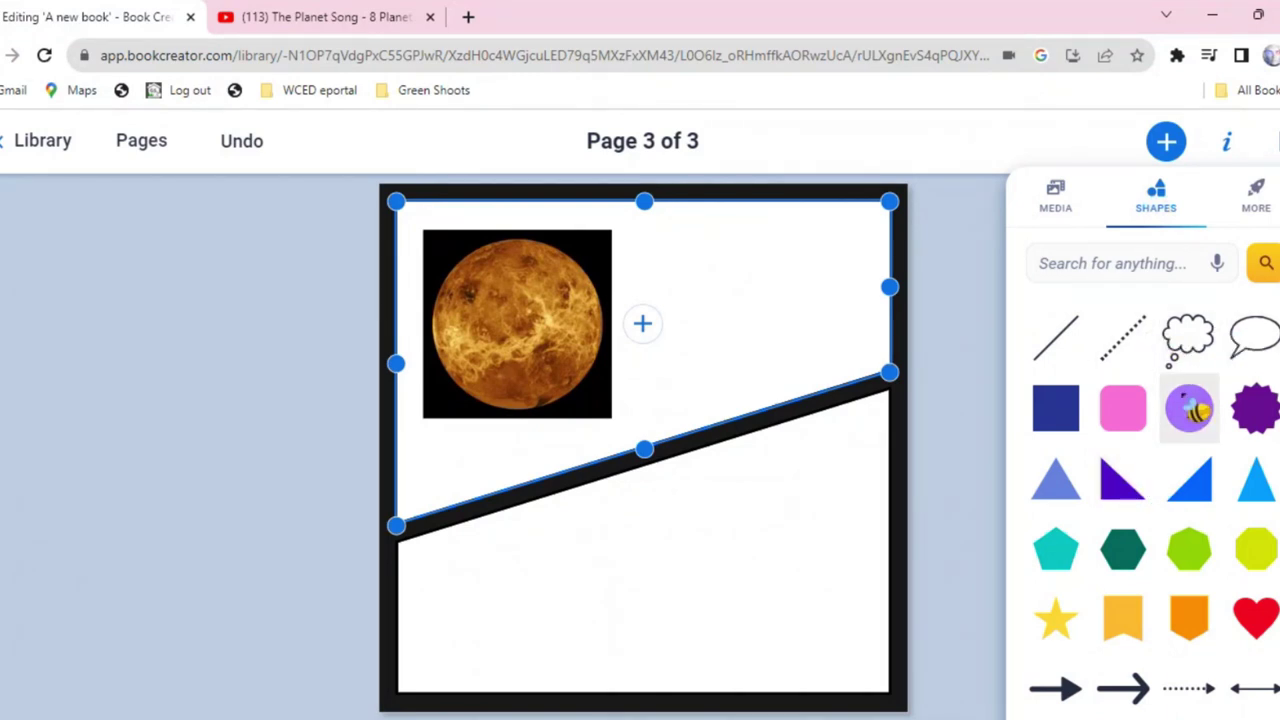
left_click(1190, 408)
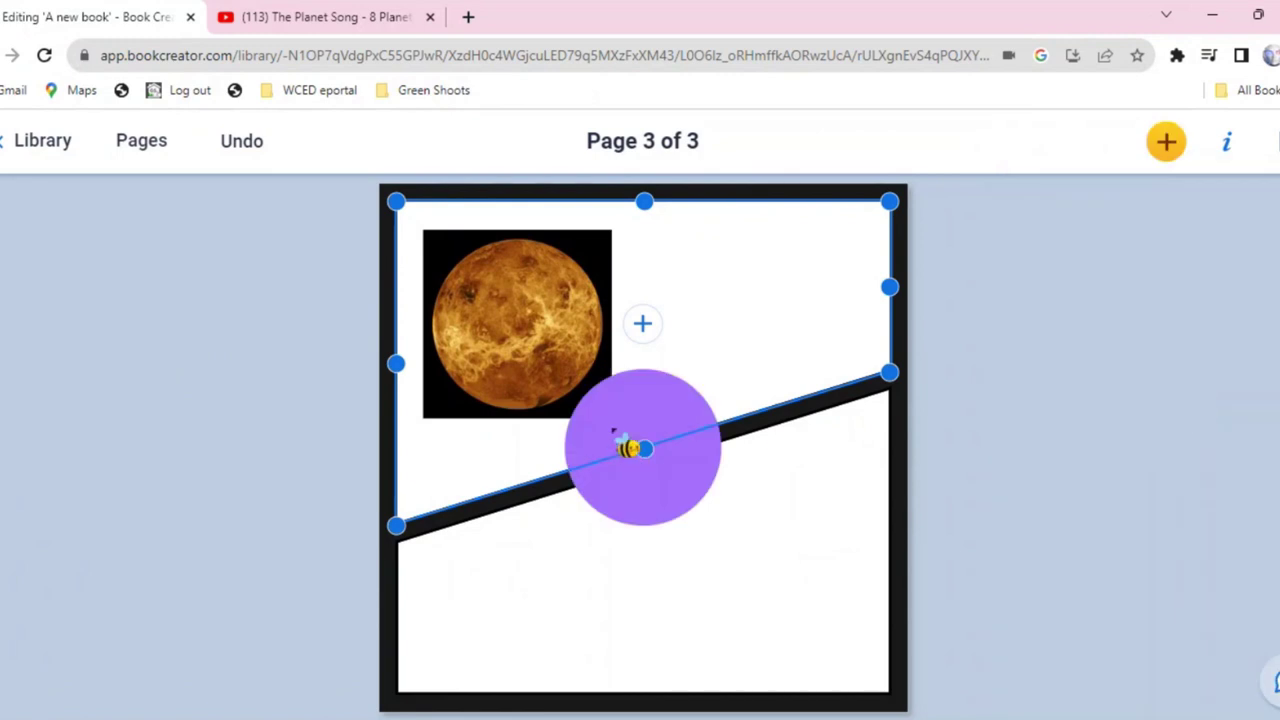
left_click_drag(627, 401, 717, 250)
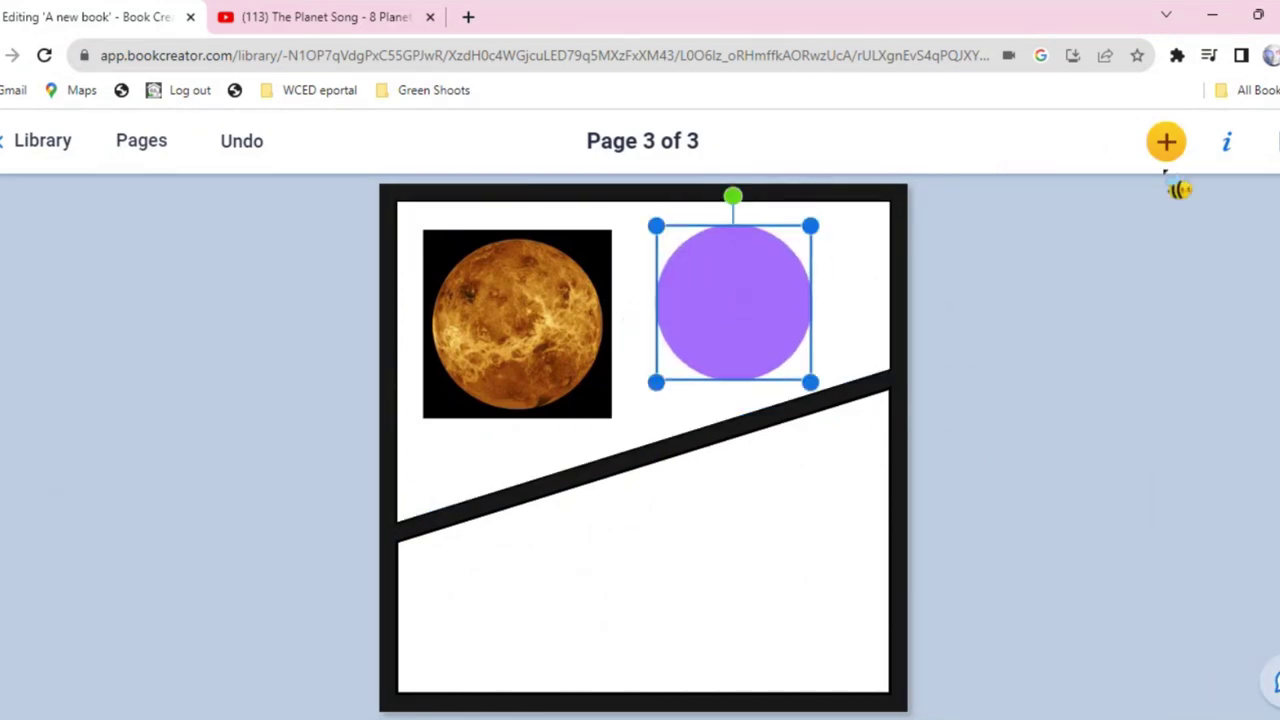
- Caption the lower panel "Venus is the closest planet to the sun. Add a circle and make it the color of the same color as Venus"
left_click(1168, 148)
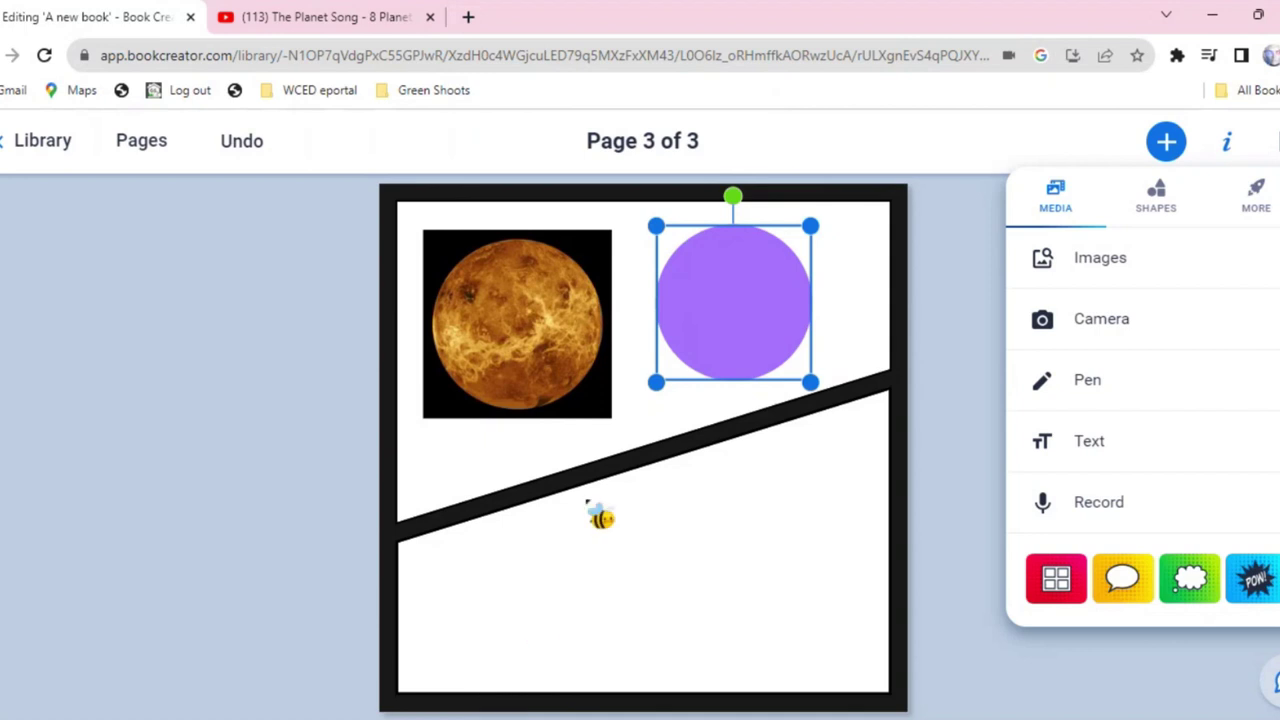
left_click(584, 532)
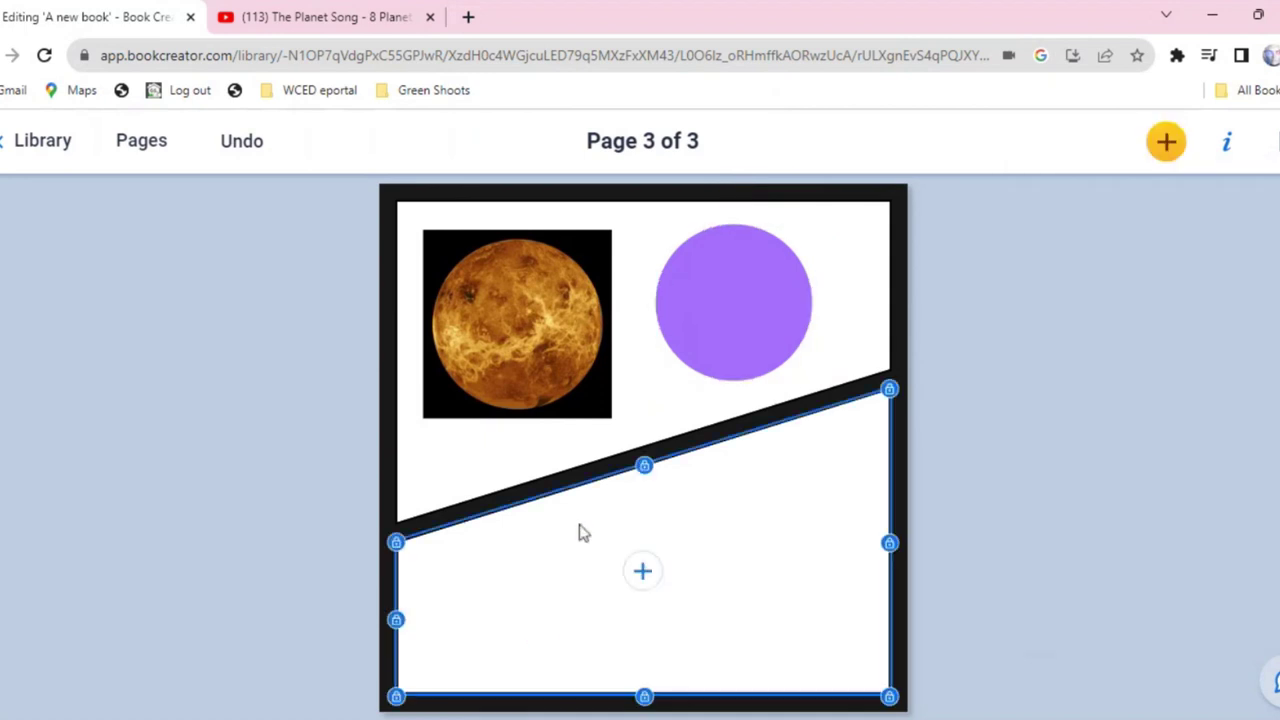
left_click(645, 574)
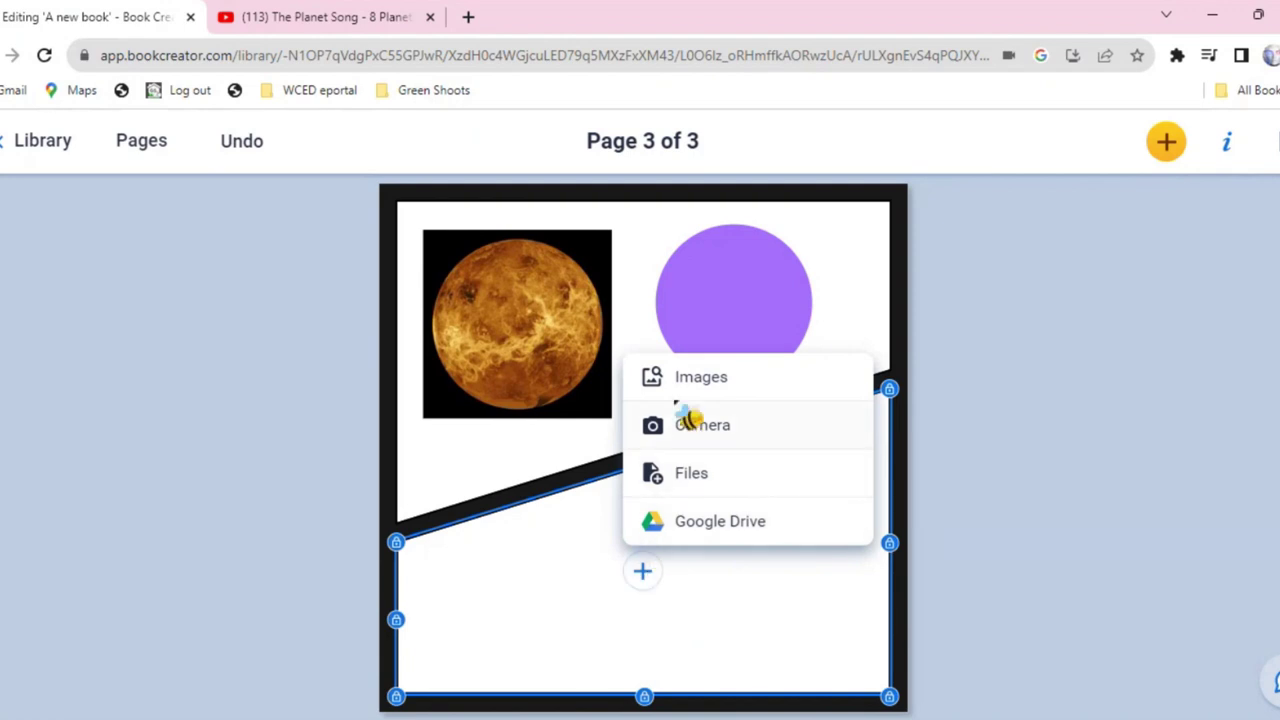
left_click(1168, 140)
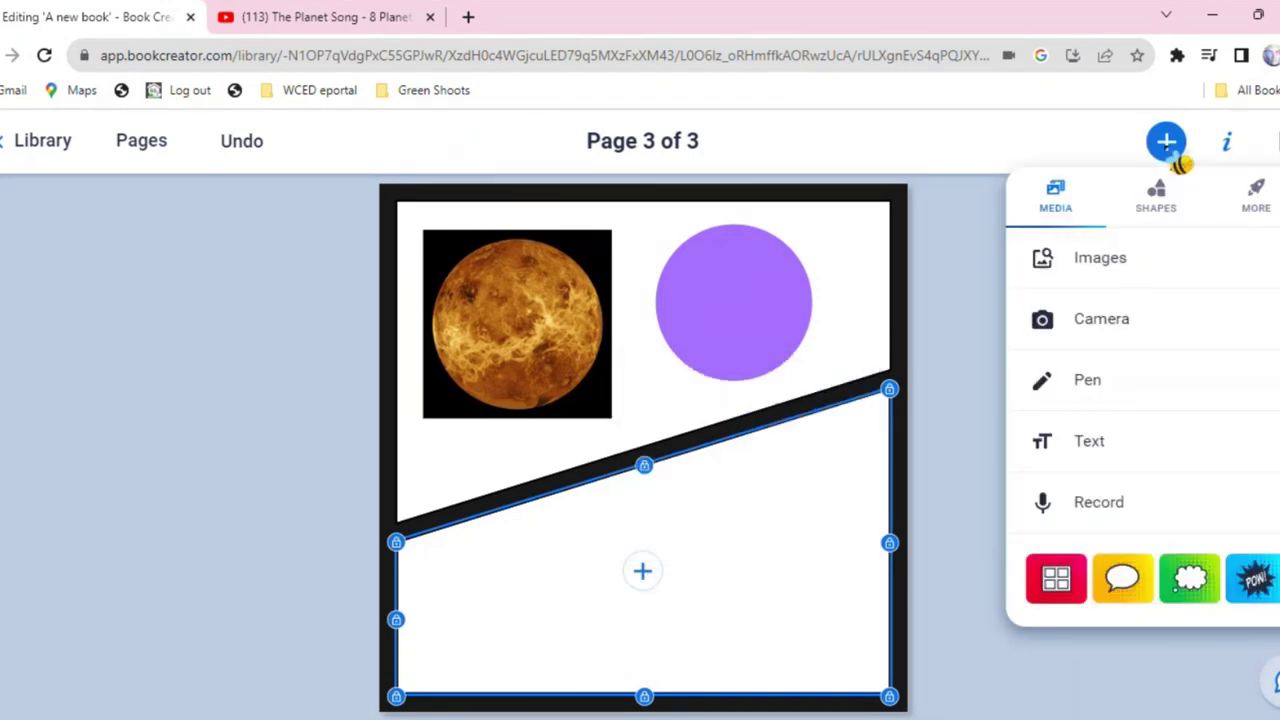
left_click(1118, 468)
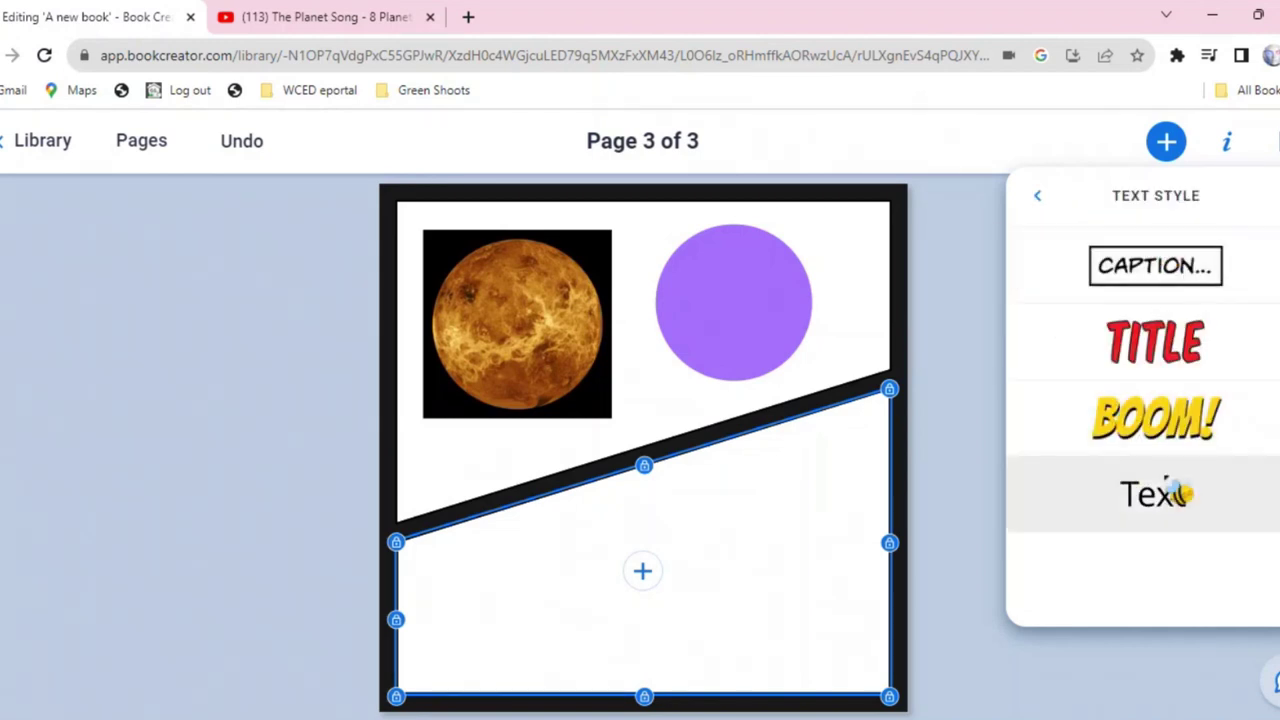
left_click(1184, 291)
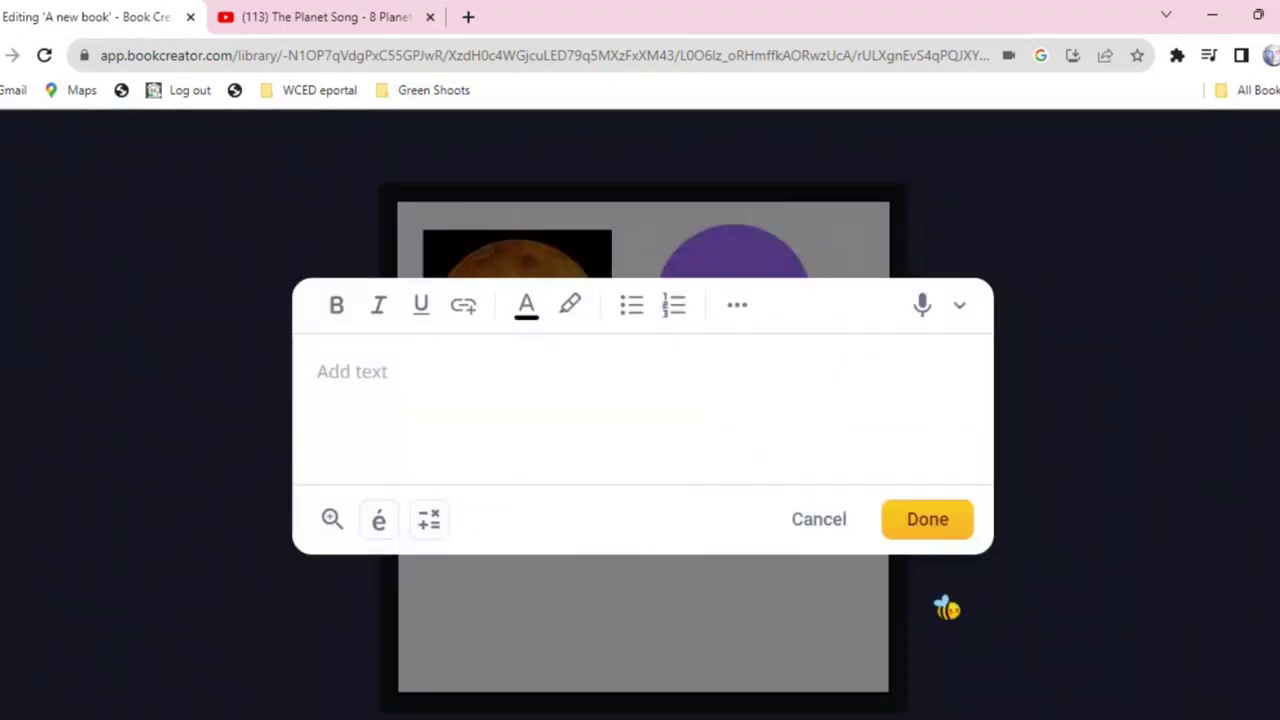
type("Venus is the ")
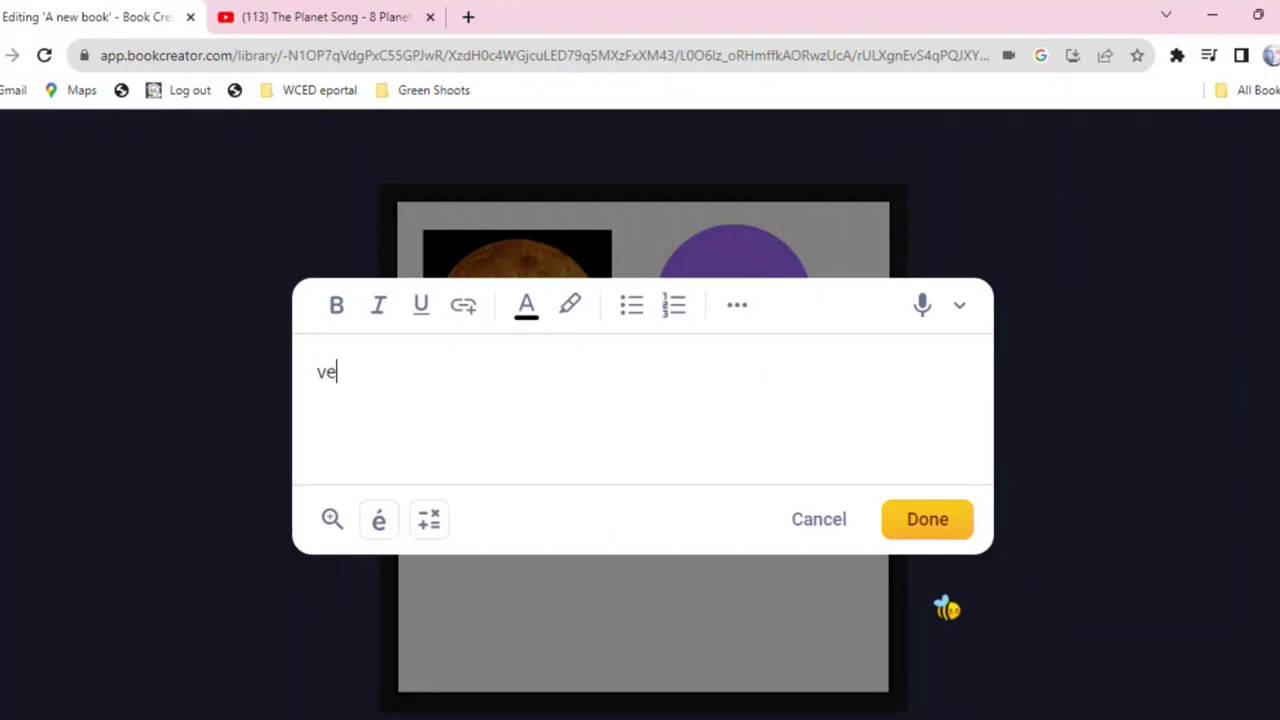
type("closest planet to the sun")
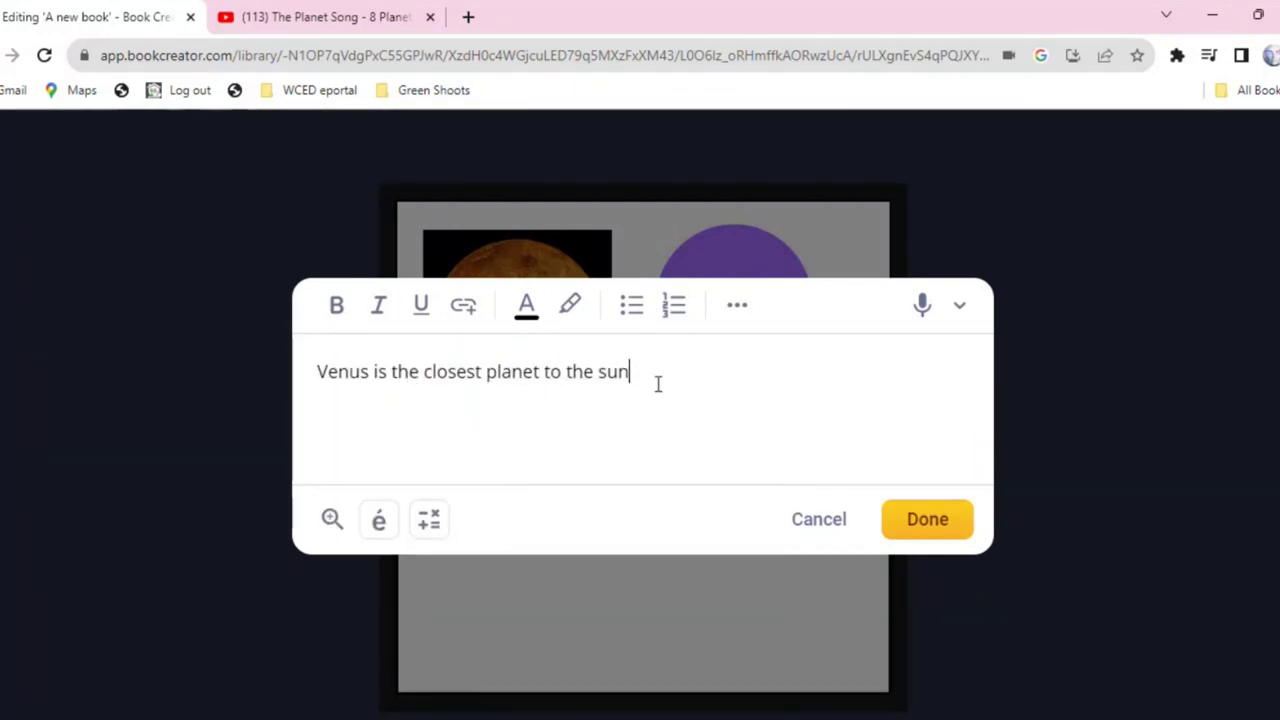
type(". add a circle and make it the co")
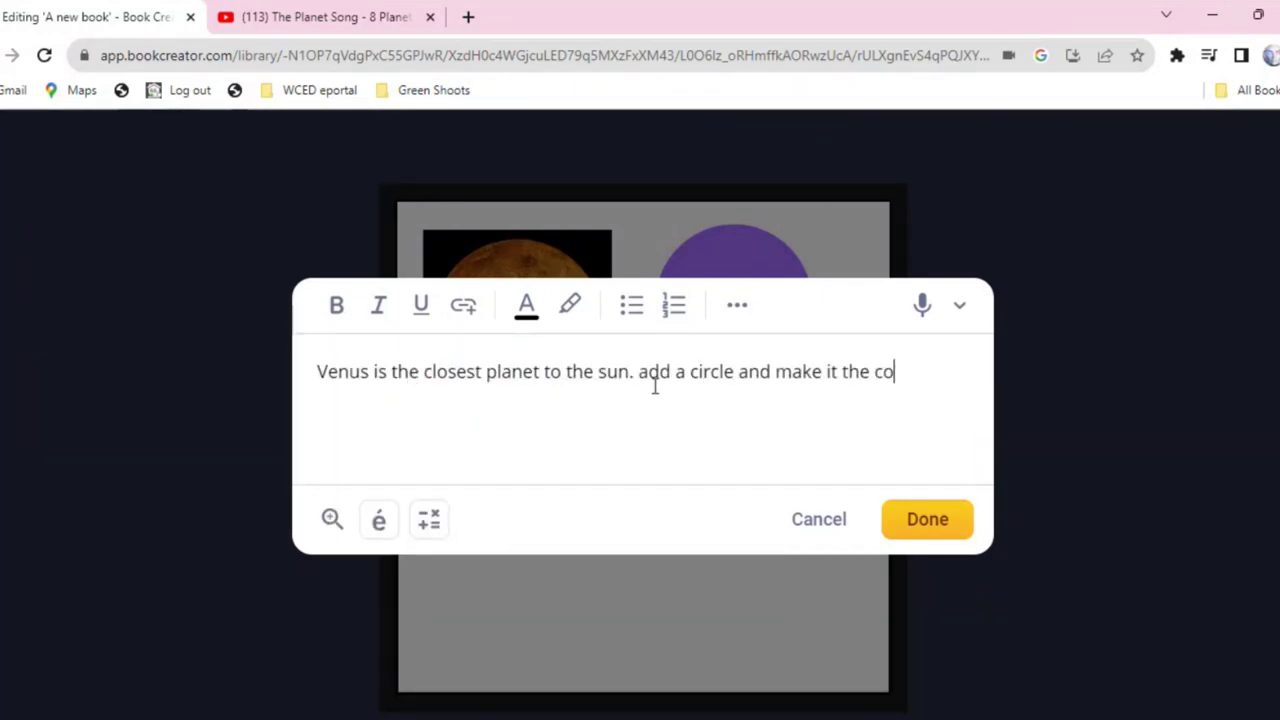
type("lour of the same color as venus")
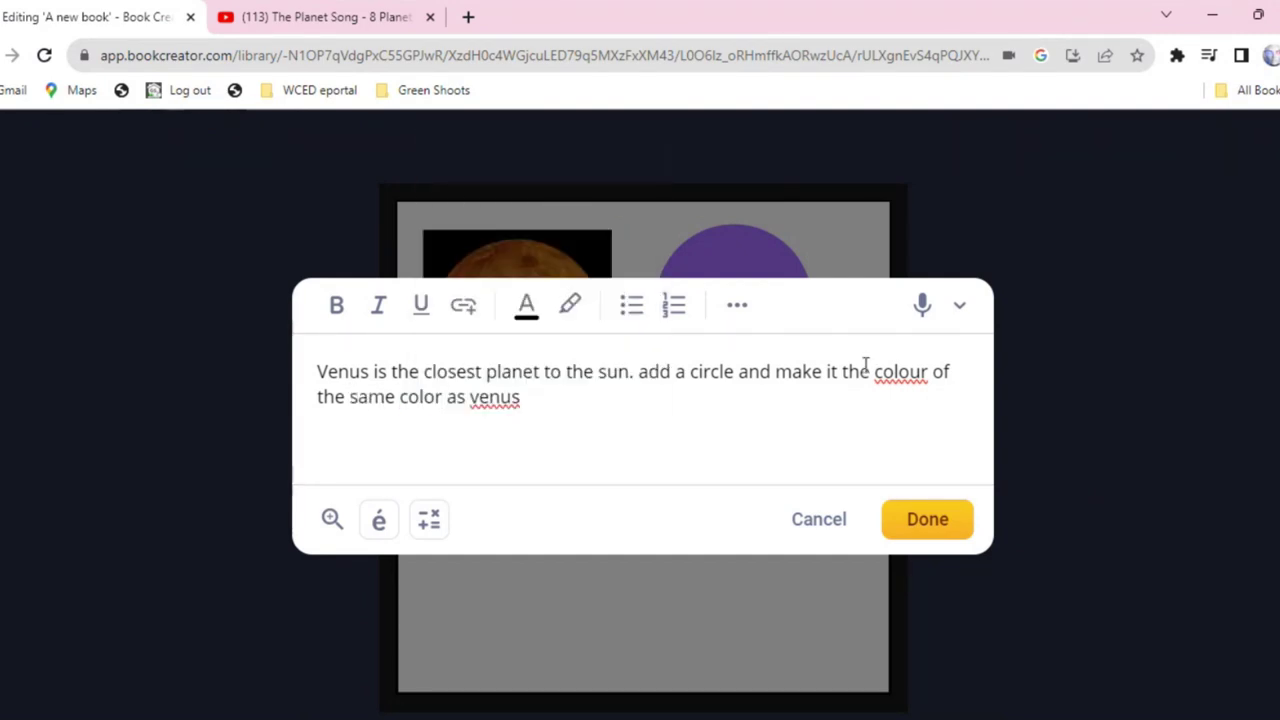
left_click(866, 371)
left_click(640, 371)
left_click(643, 571)
left_click(964, 601)
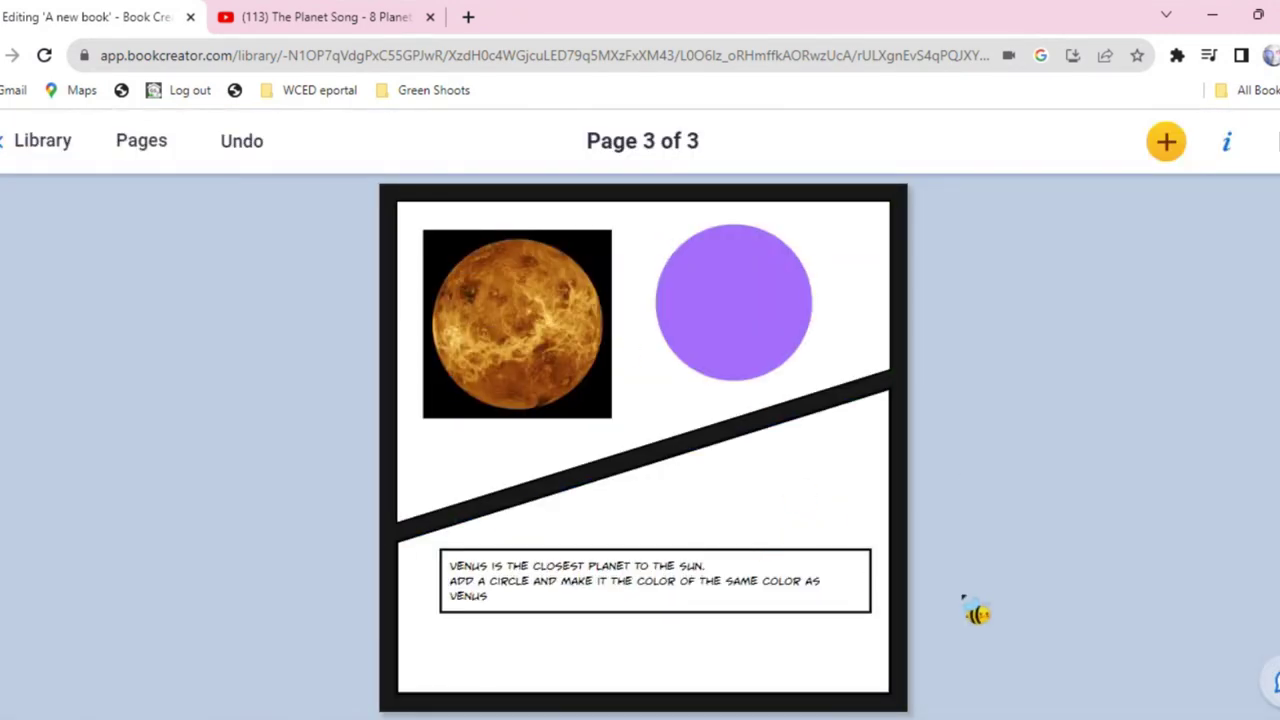
- Reword the caption's second line to "Add a circle and make it the same color as Venus"
left_click(746, 574)
left_click(746, 574)
left_click_drag(828, 397, 503, 397)
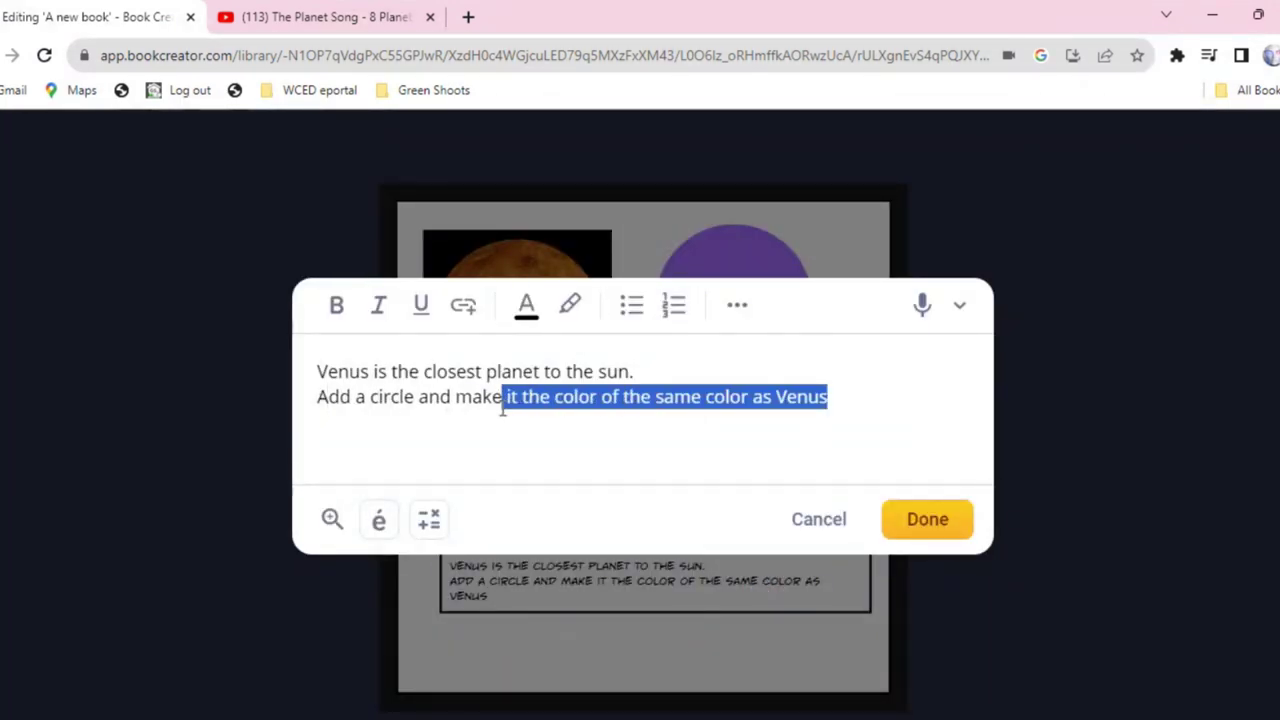
type("it the same colour as Venus")
right_click(645, 398)
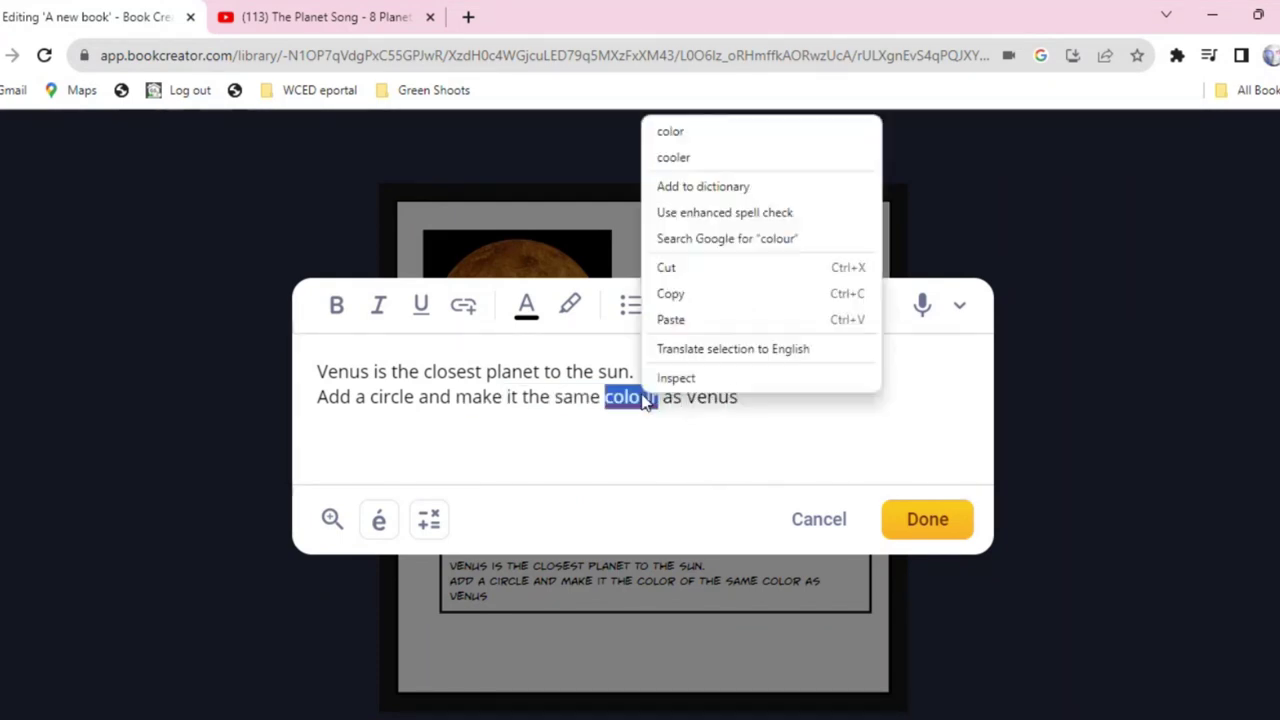
left_click(670, 131)
left_click(927, 519)
- Recolor the circle beside the planet image to orange and turn on its shadow
left_click(771, 314)
left_click(759, 298)
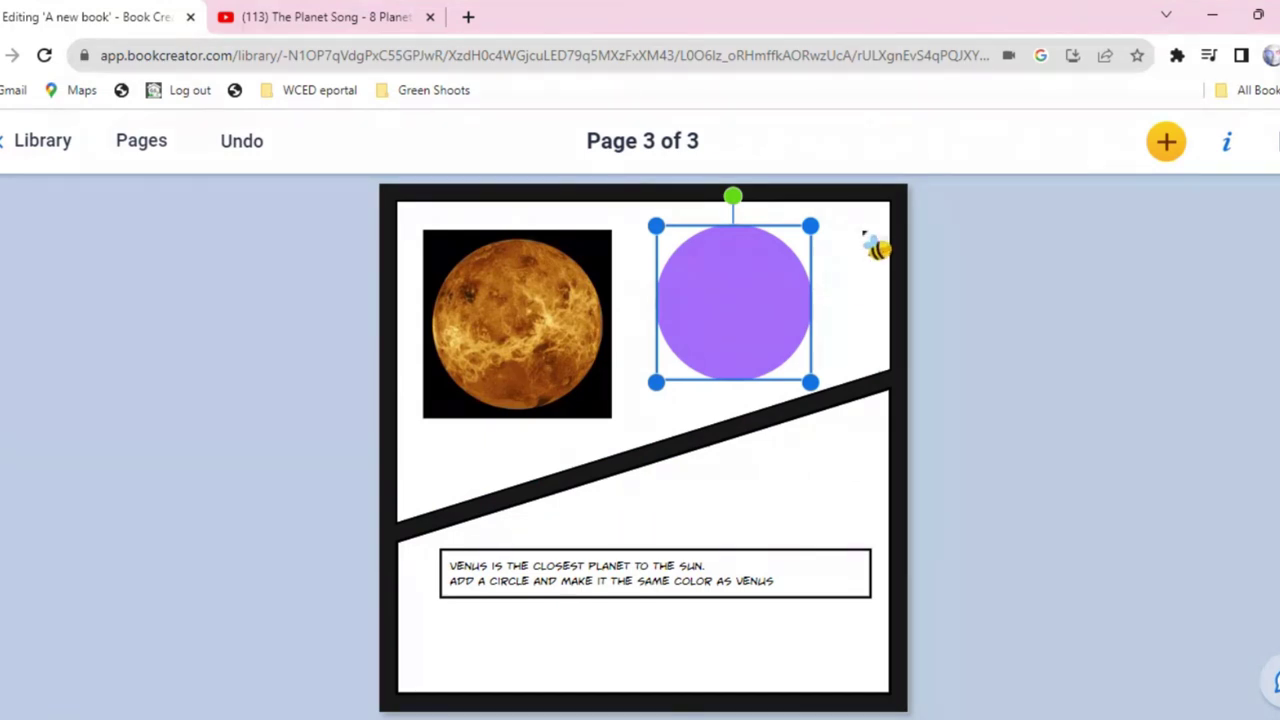
left_click(1171, 148)
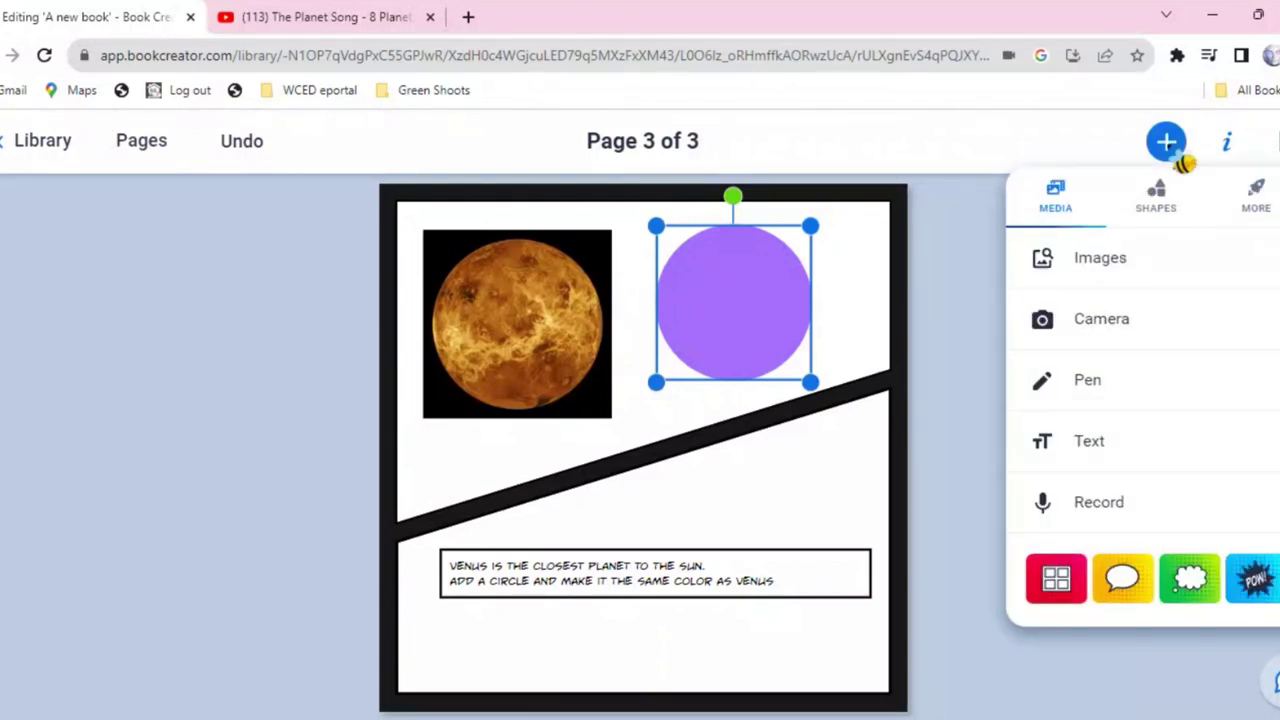
left_click(1157, 196)
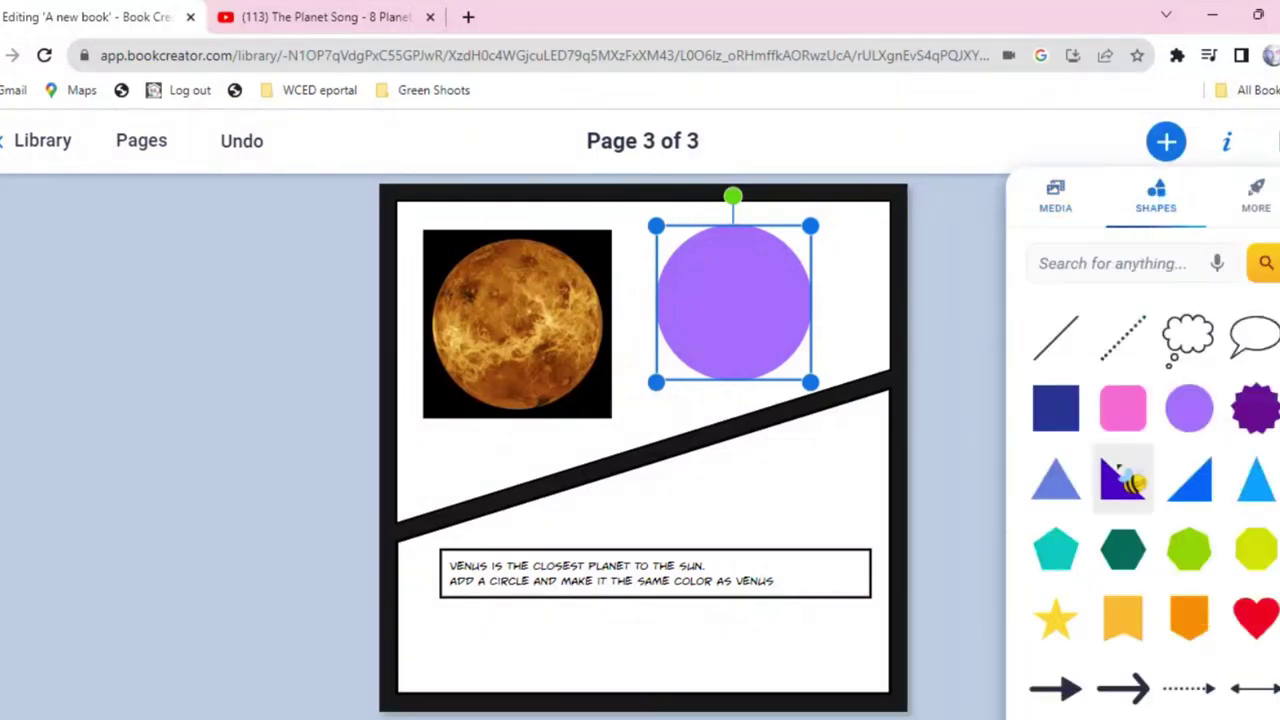
right_click(778, 334)
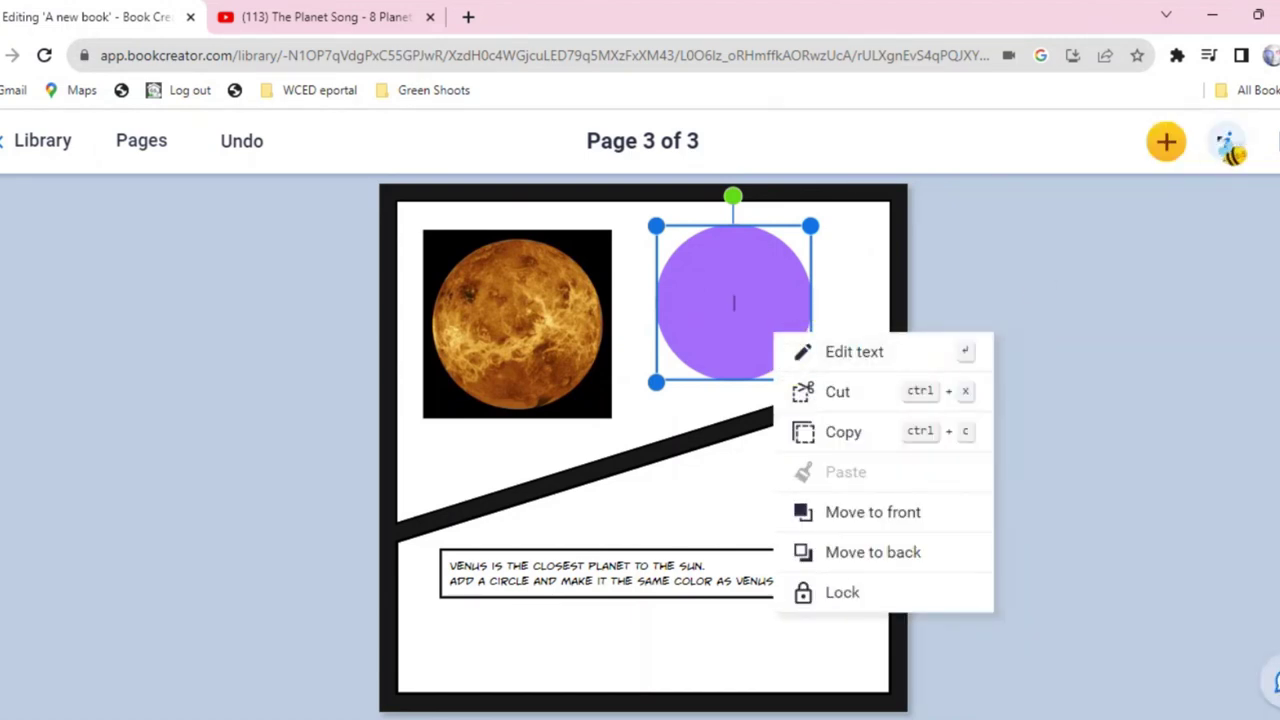
left_click(1226, 141)
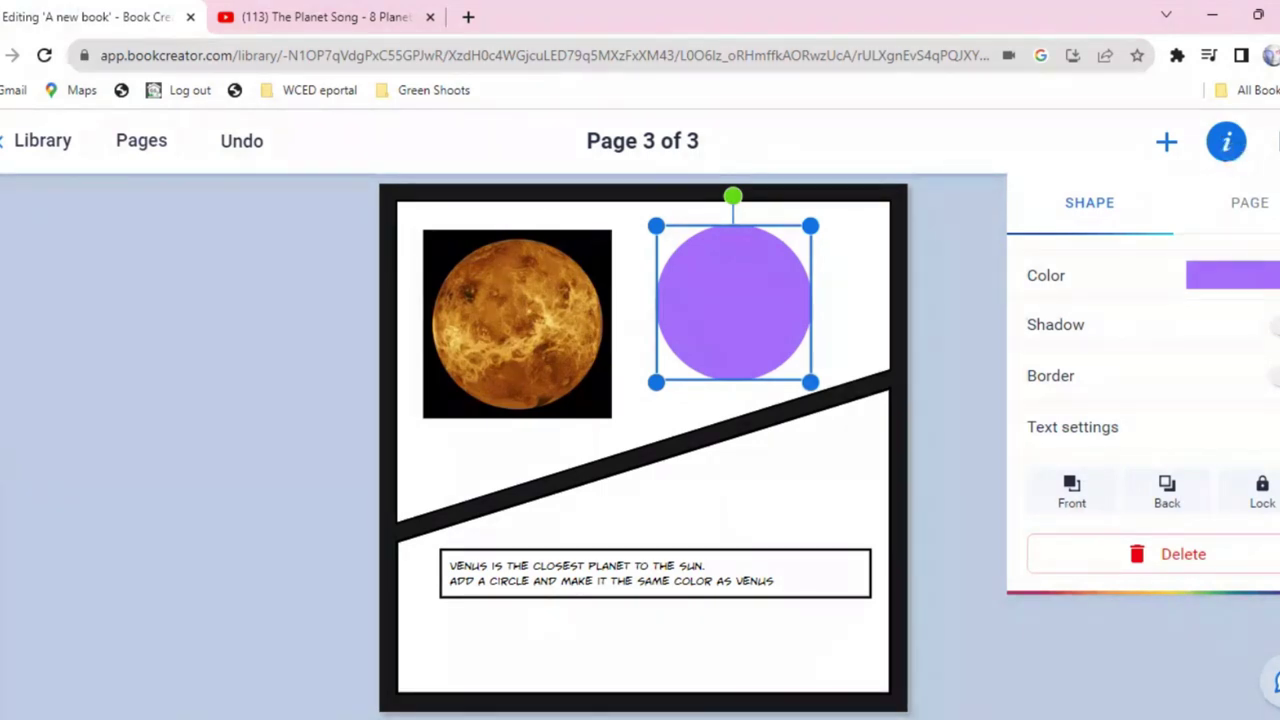
left_click(1232, 275)
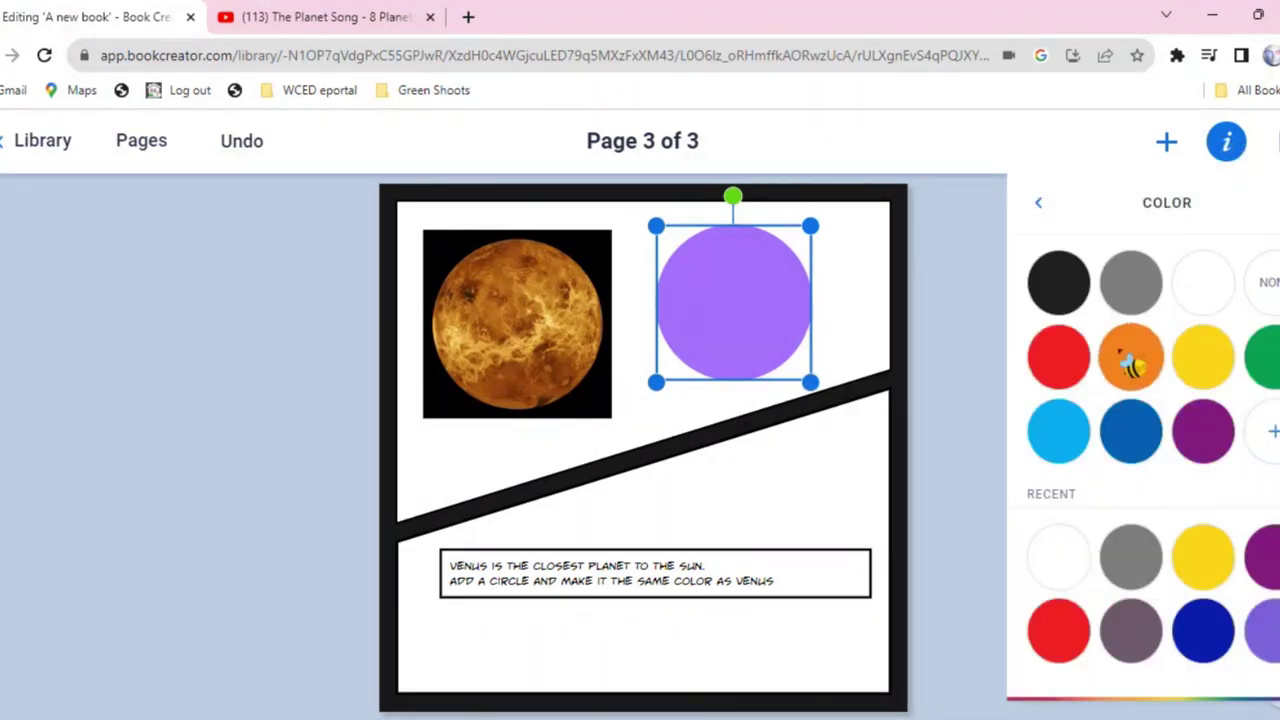
left_click(1130, 360)
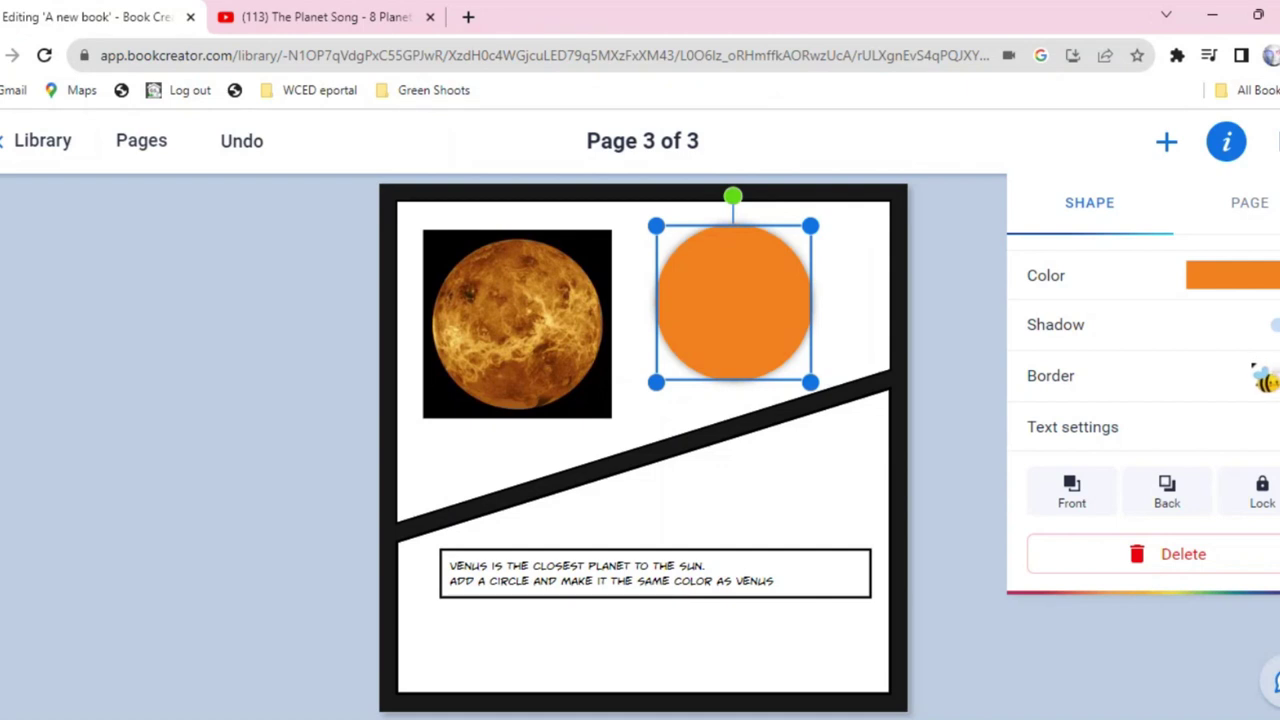
- Add a new page after page 3 and look over the media and shapes available for it
left_click(1275, 376)
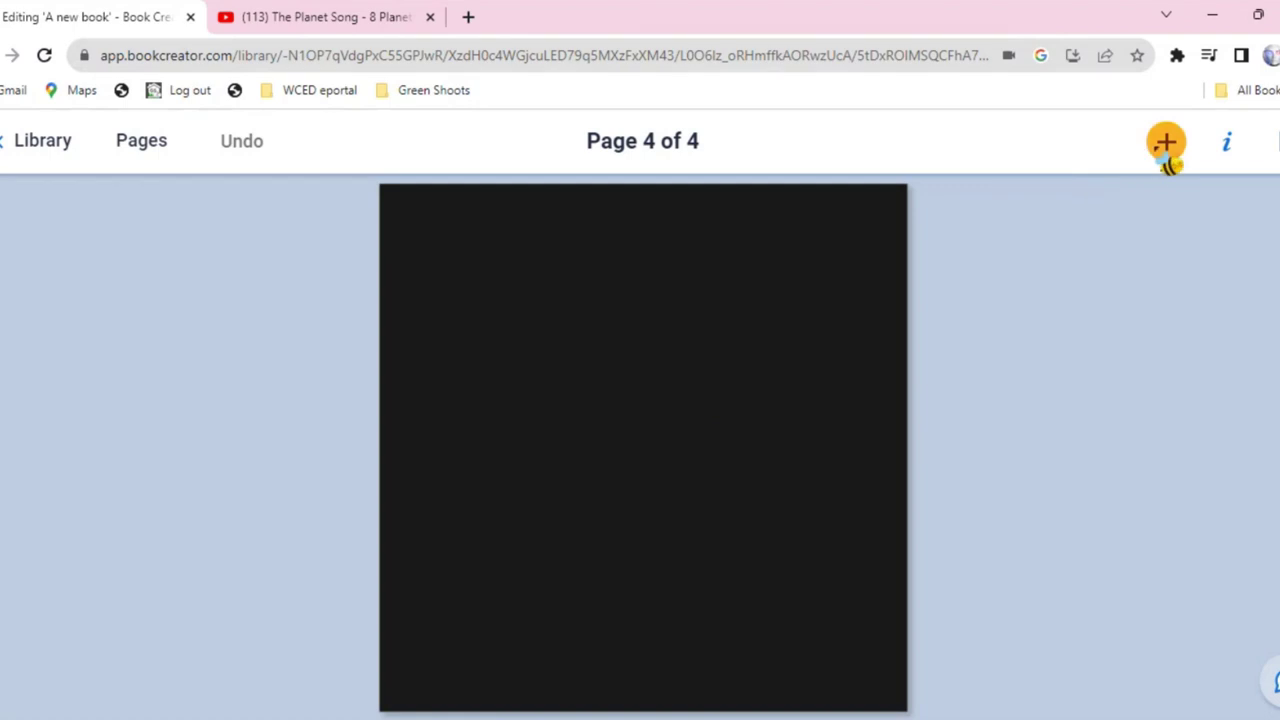
left_click(1166, 141)
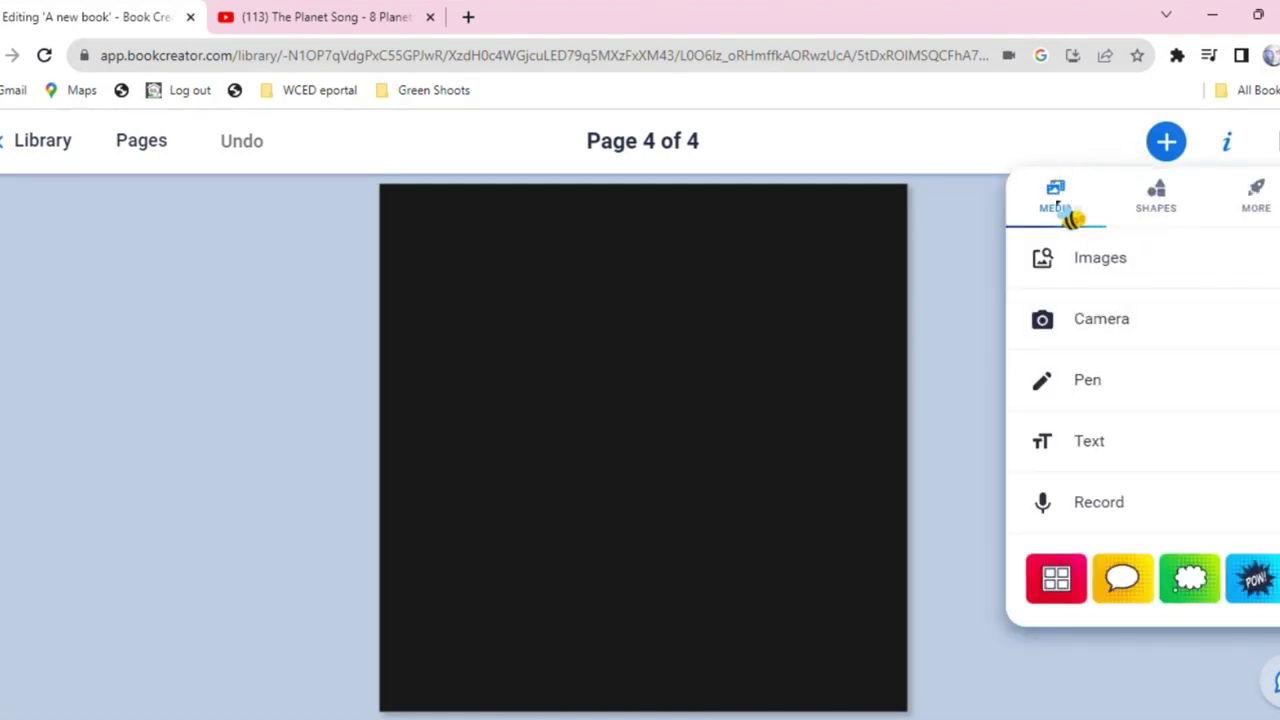
left_click(1152, 200)
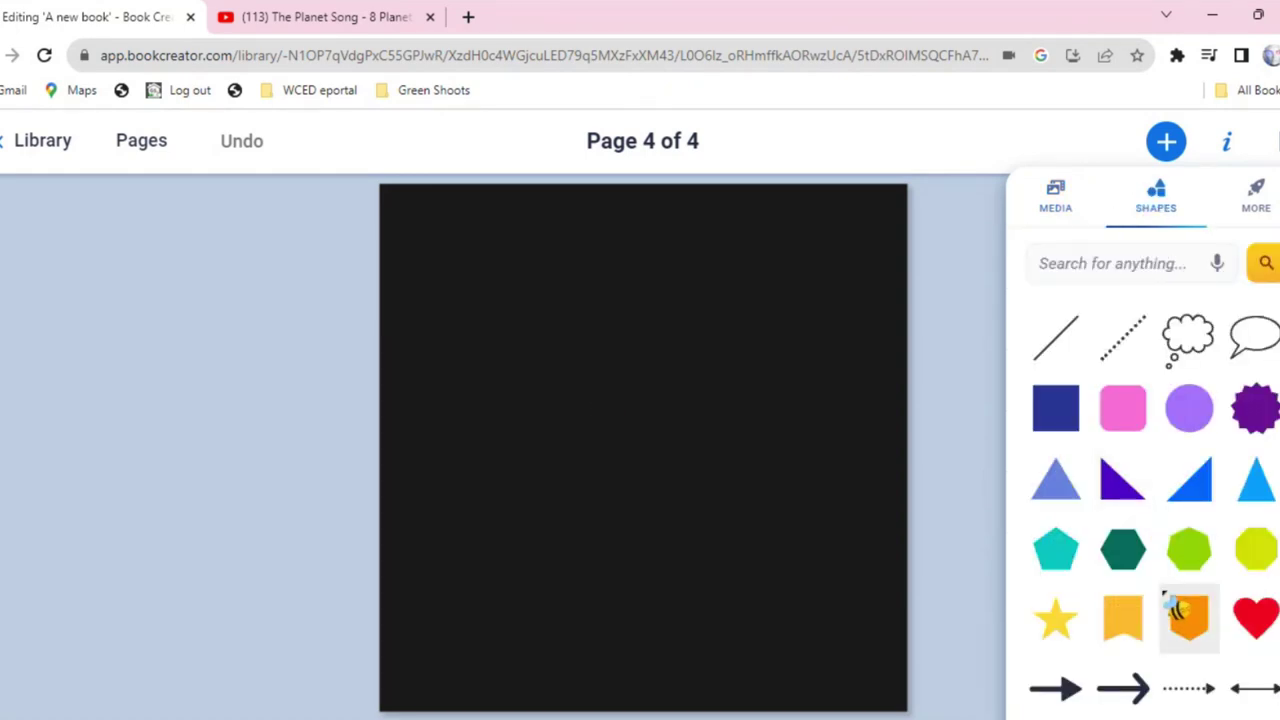
left_click(608, 407)
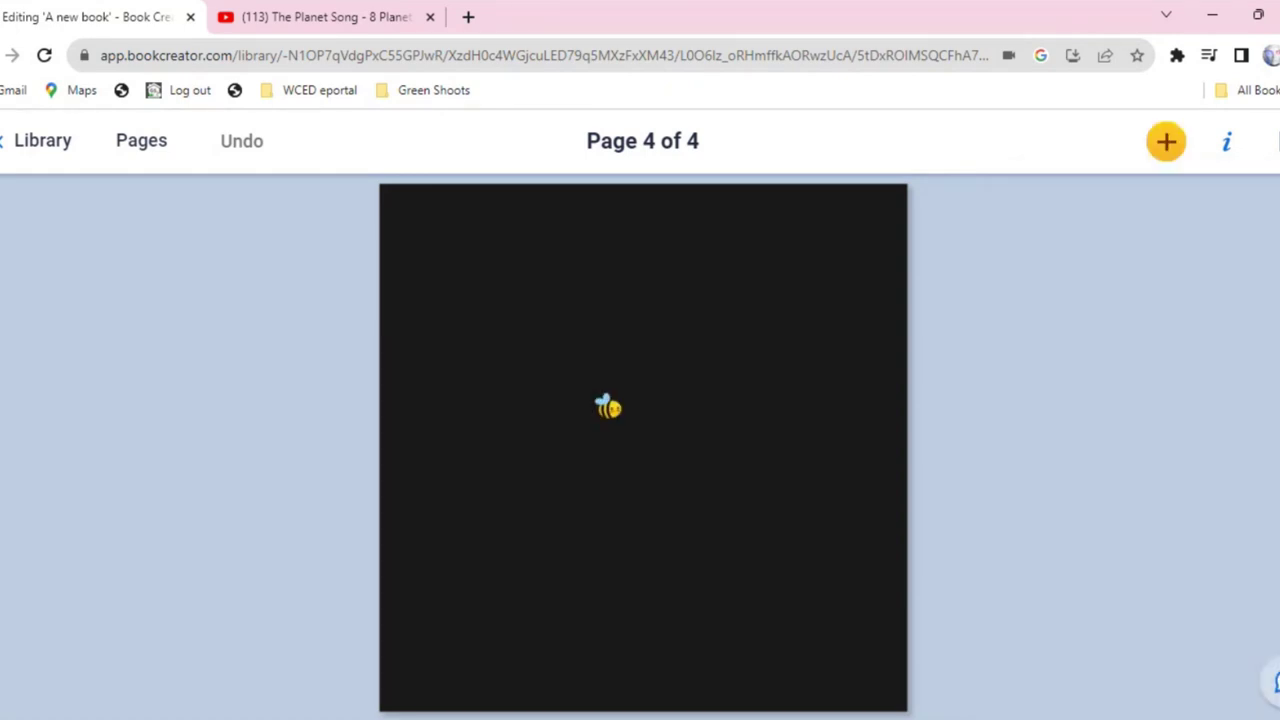
right_click(791, 284)
left_click(1166, 141)
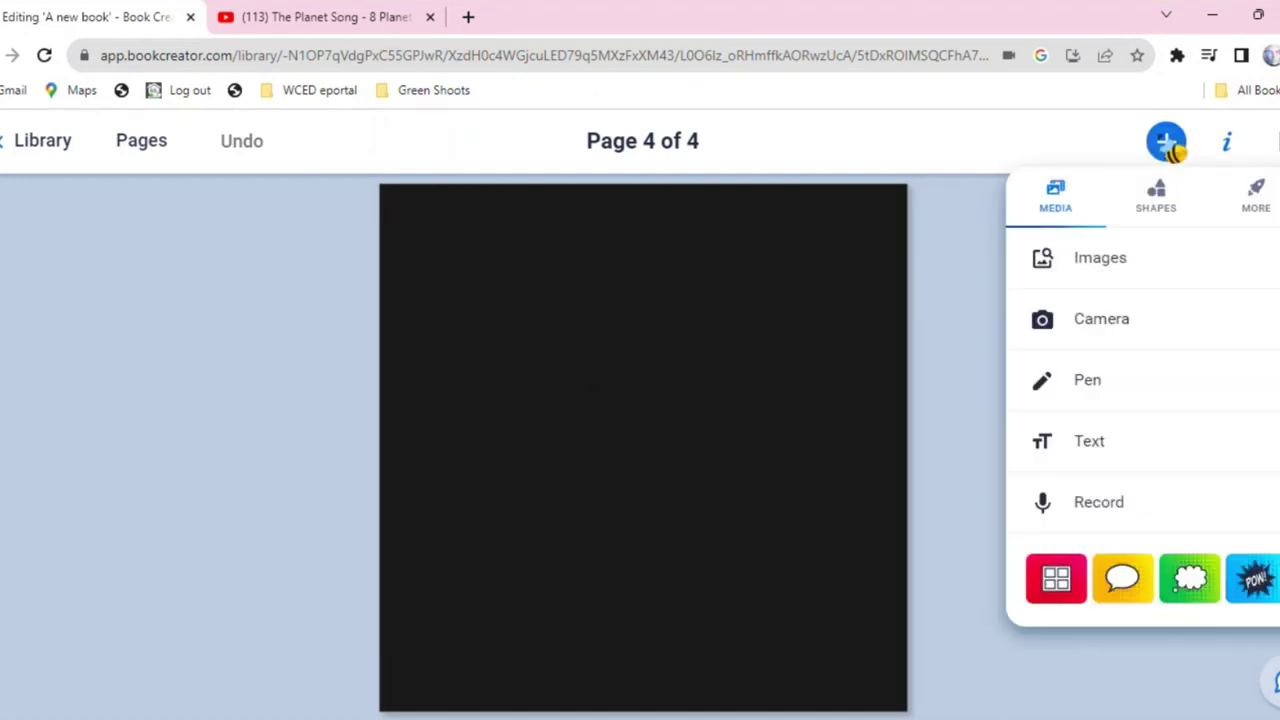
- Look through the paper and border backgrounds and apply the colored-pencils border to page 4
left_click(1228, 143)
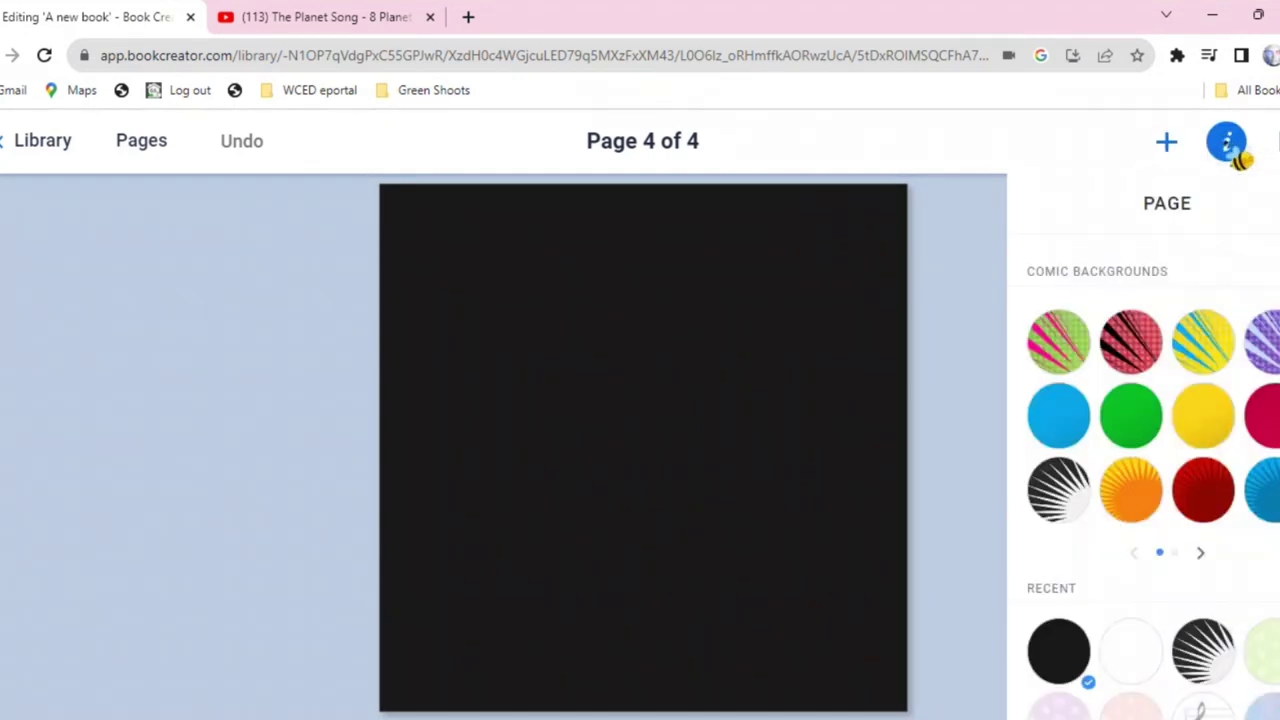
scroll(1060, 480, "down", 2)
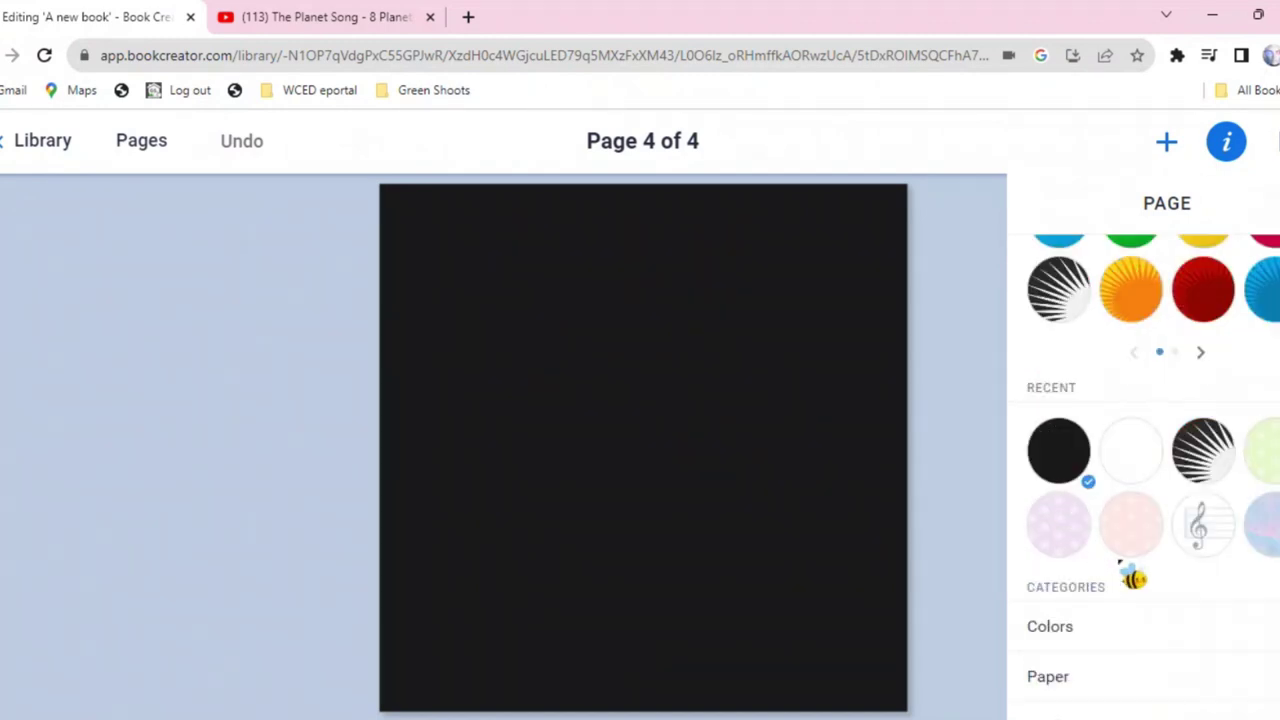
scroll(1120, 566, "down", 2)
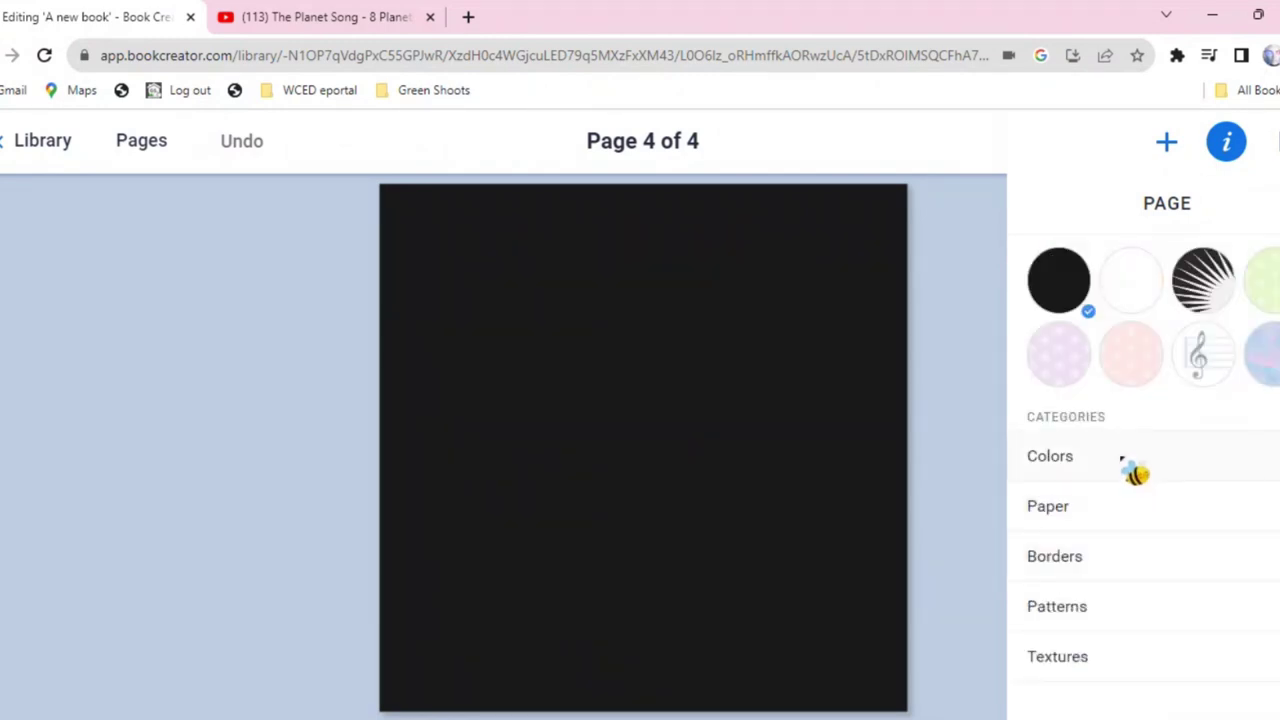
left_click(1118, 503)
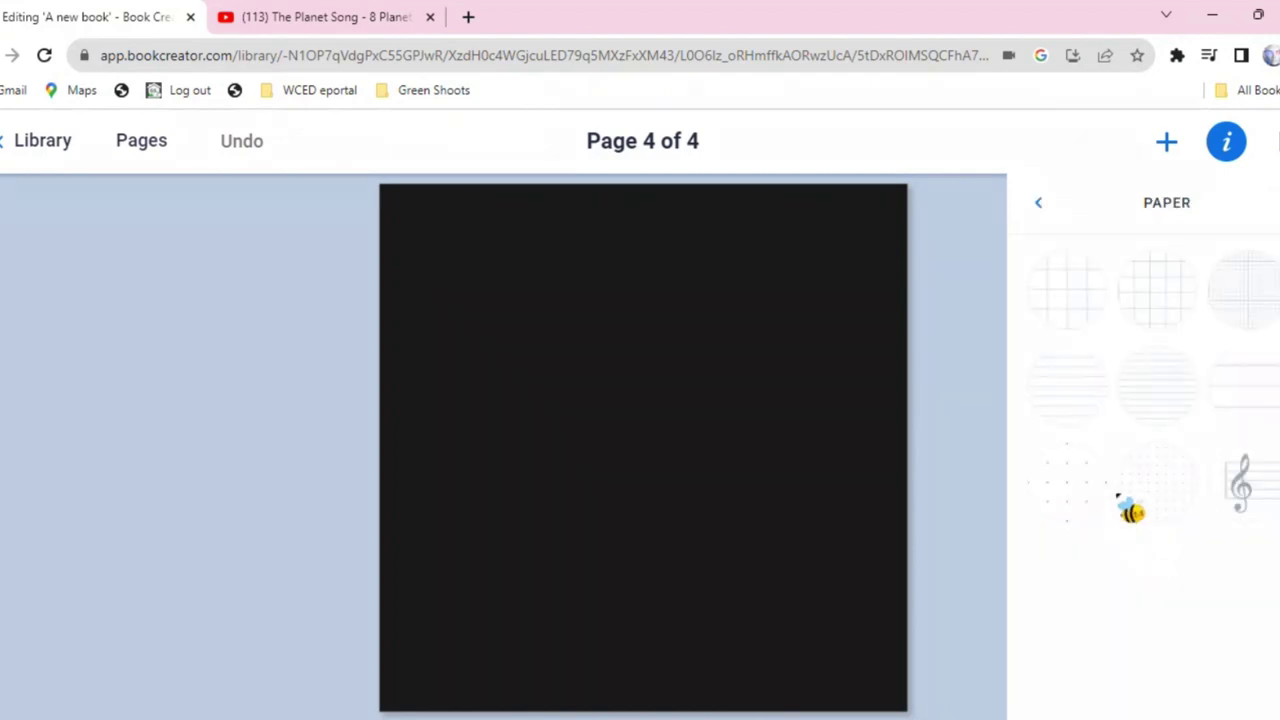
left_click(1044, 205)
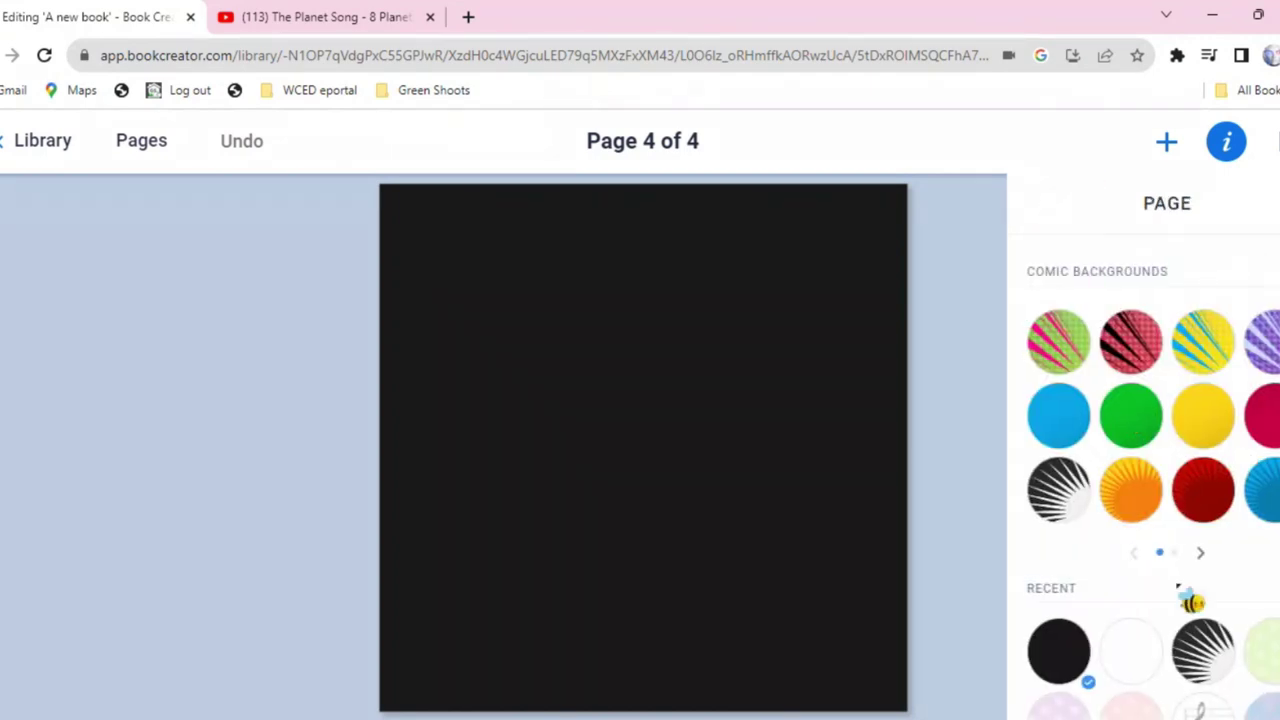
scroll(1178, 590, "down", 4)
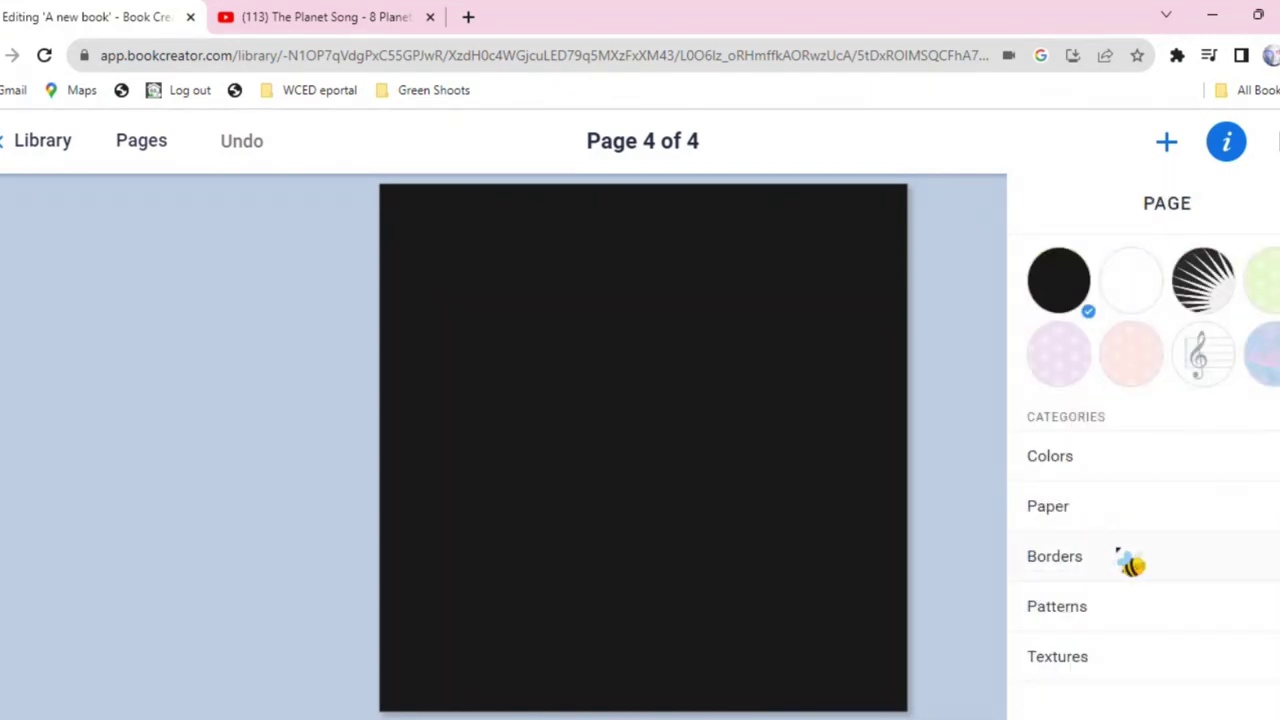
left_click(1118, 556)
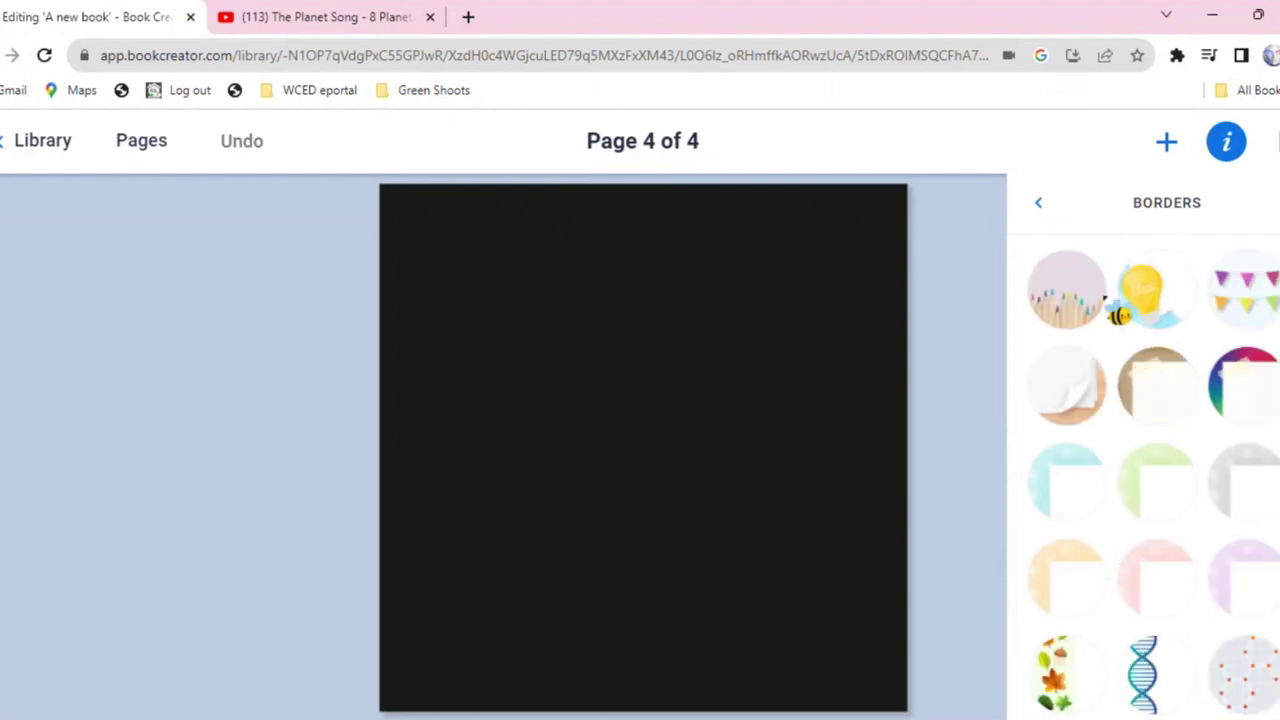
left_click(1080, 312)
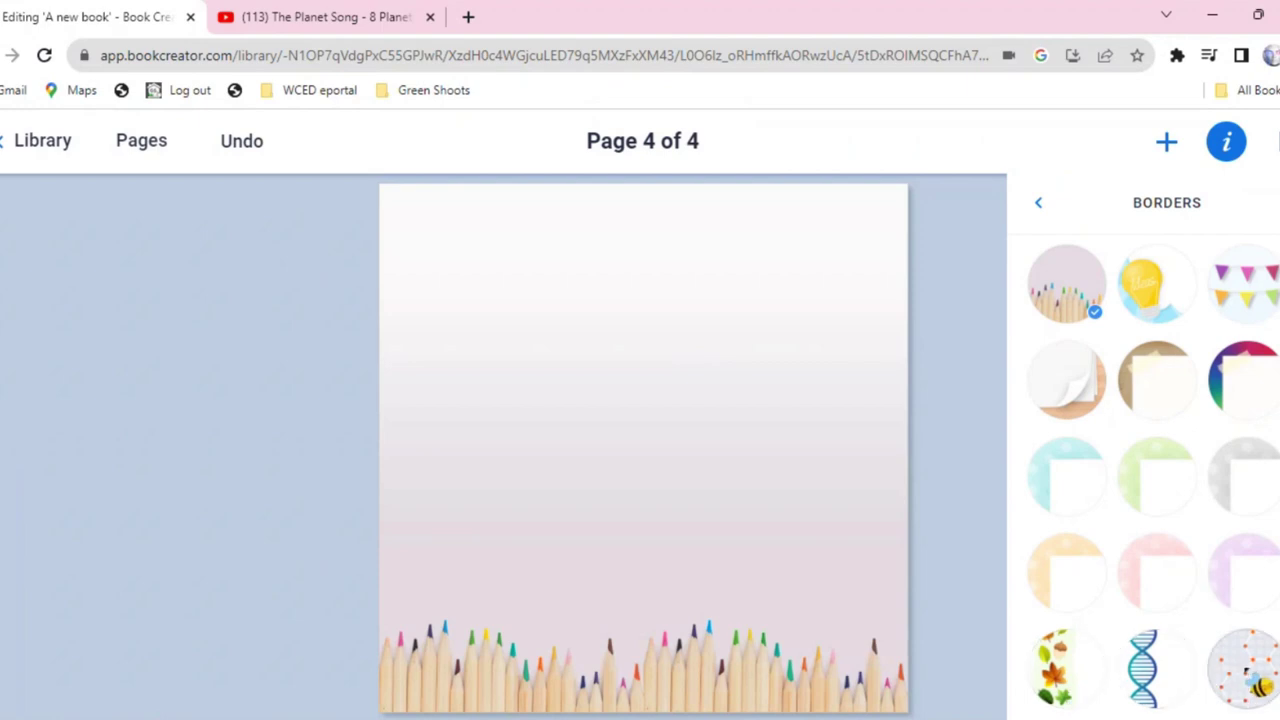
scroll(1150, 450, "down", 3)
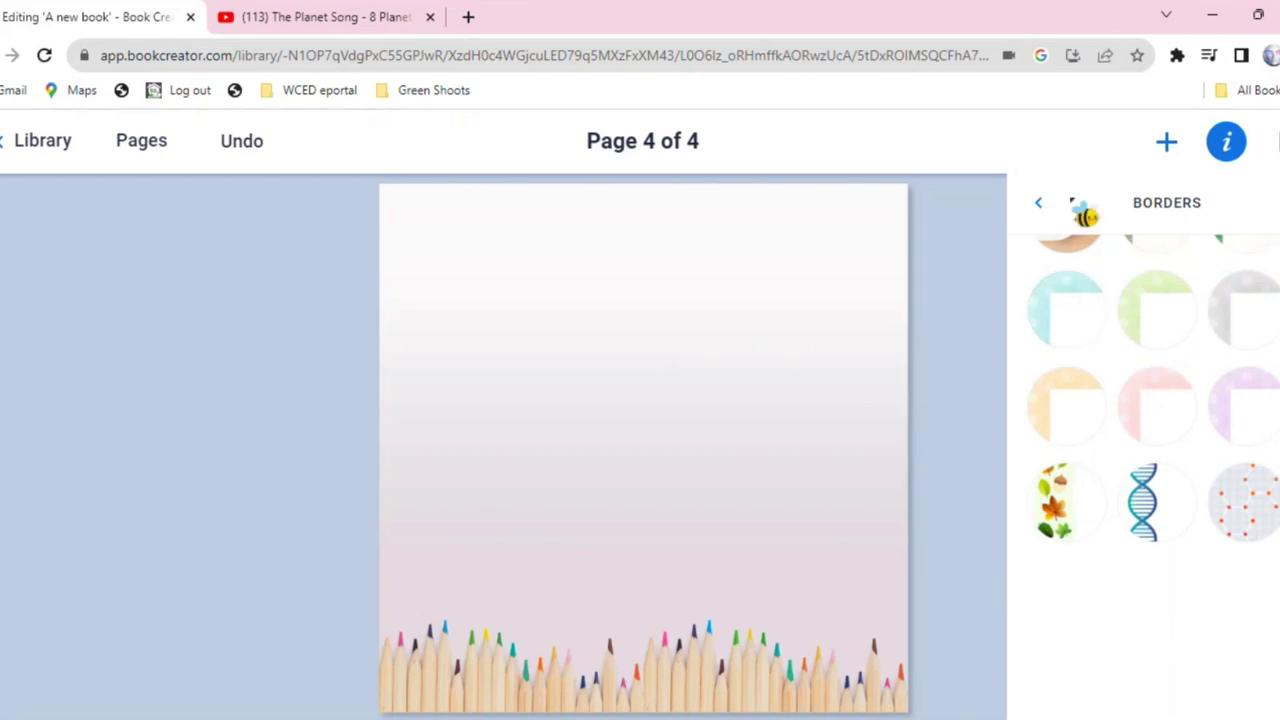
scroll(1200, 340, "up", 2)
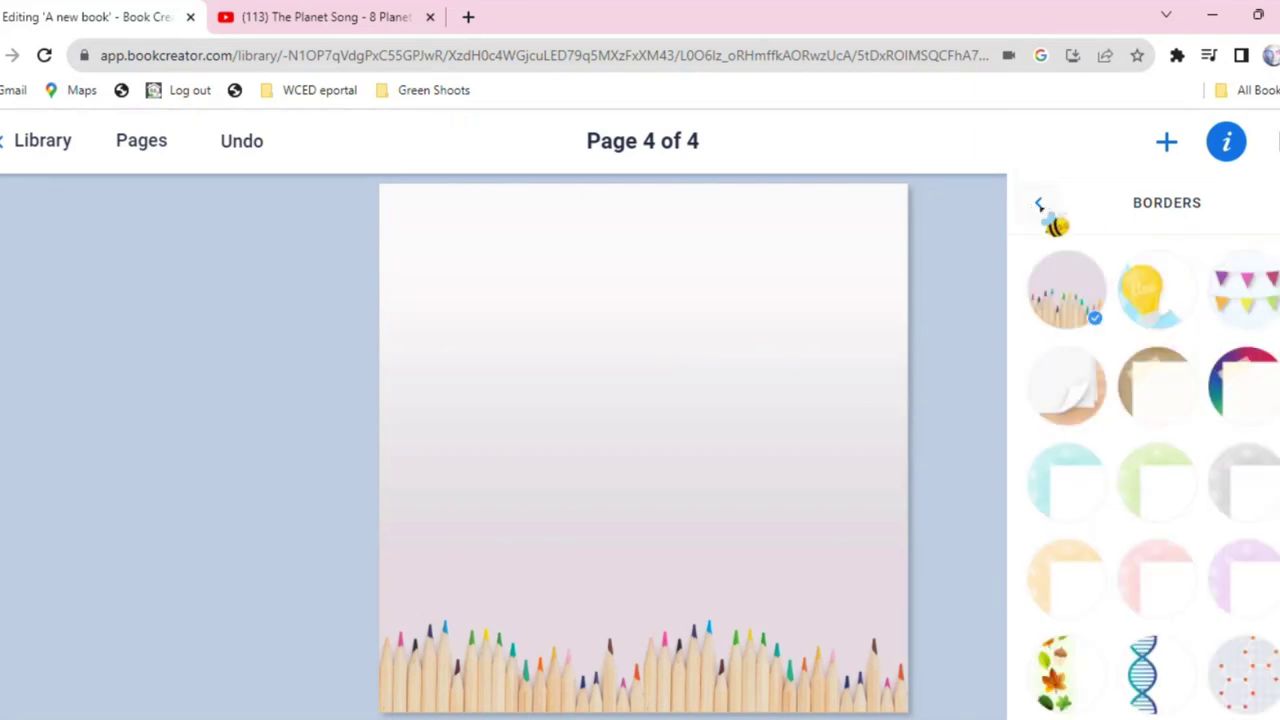
- Try the black-and-white and orange sunburst comic backgrounds on page 4, settling on the blue dotted one
left_click(1039, 204)
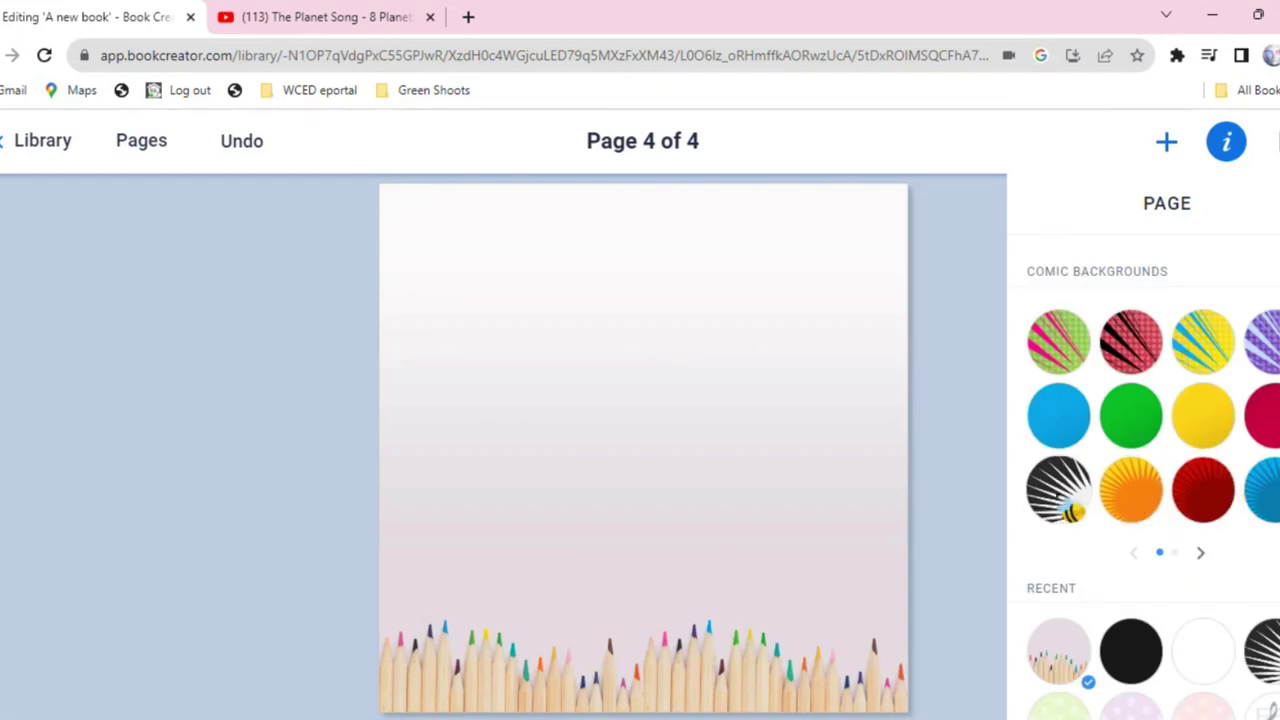
left_click(1072, 512)
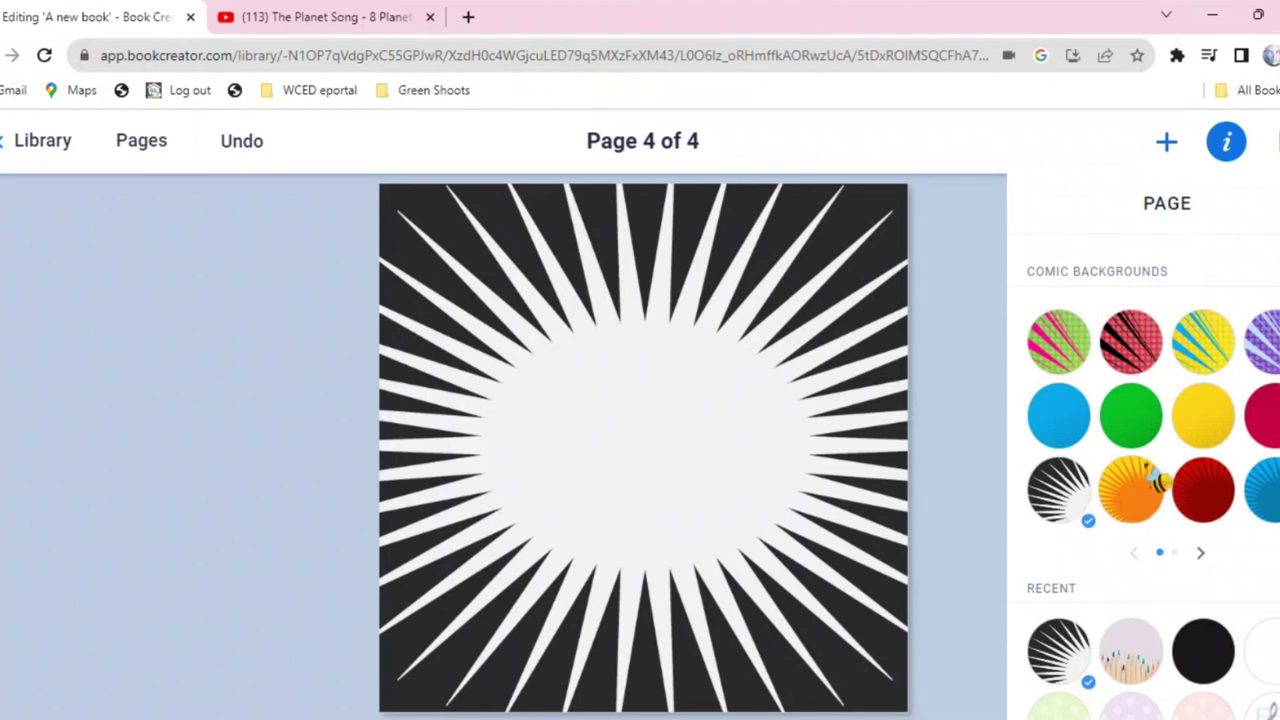
left_click(1155, 483)
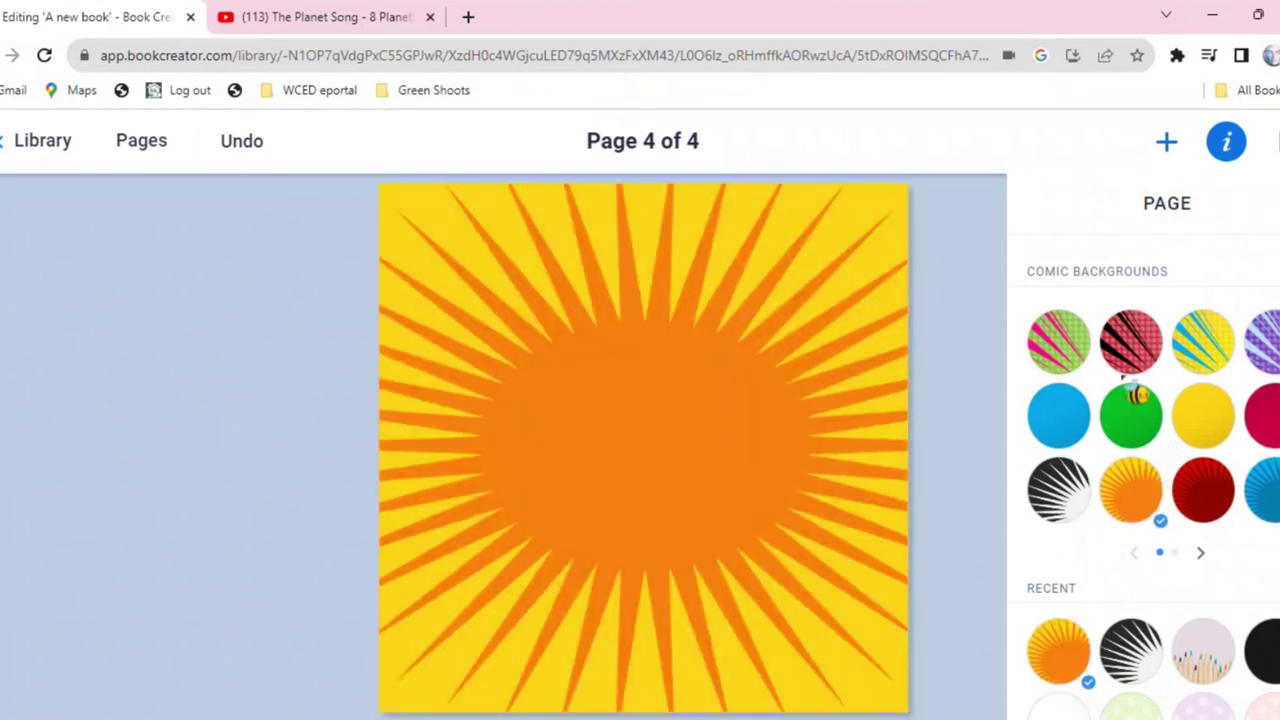
left_click(1096, 436)
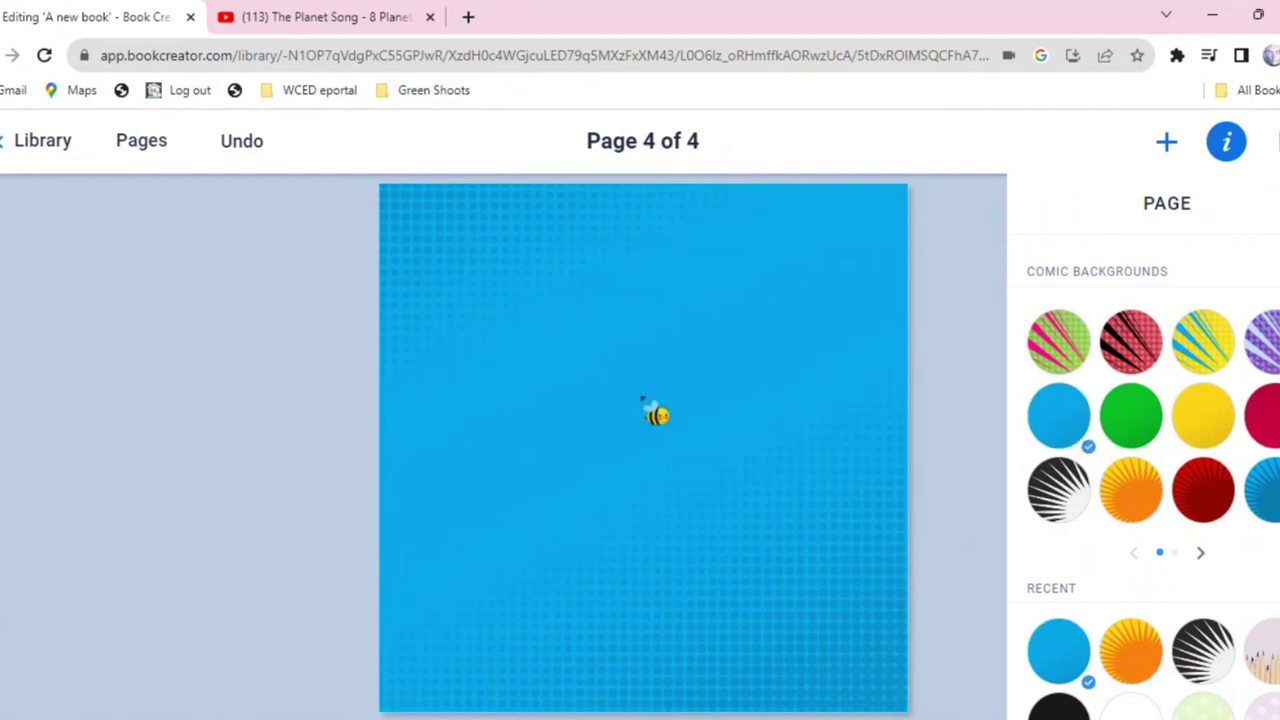
left_click(685, 400)
- Insert a still image of Earth on the blue page
left_click(1170, 143)
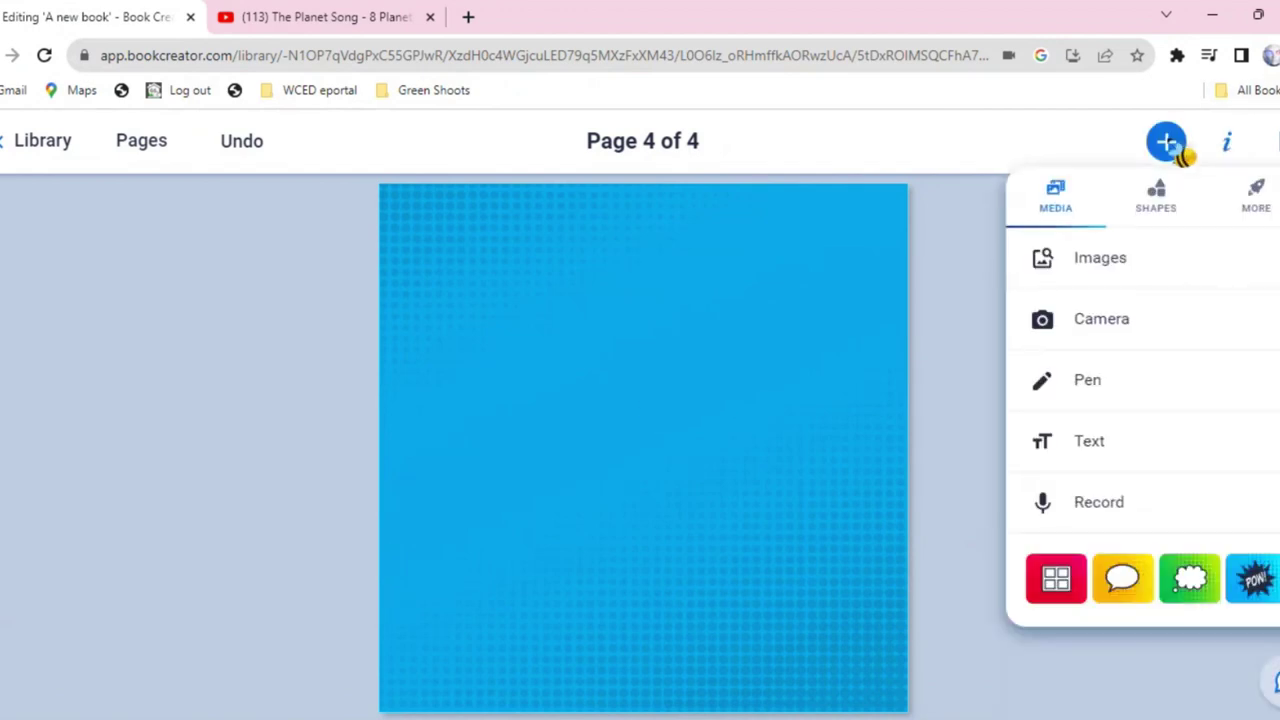
left_click(1148, 252)
- Search the Giphy app's GIFs for "earth"
left_click(1256, 194)
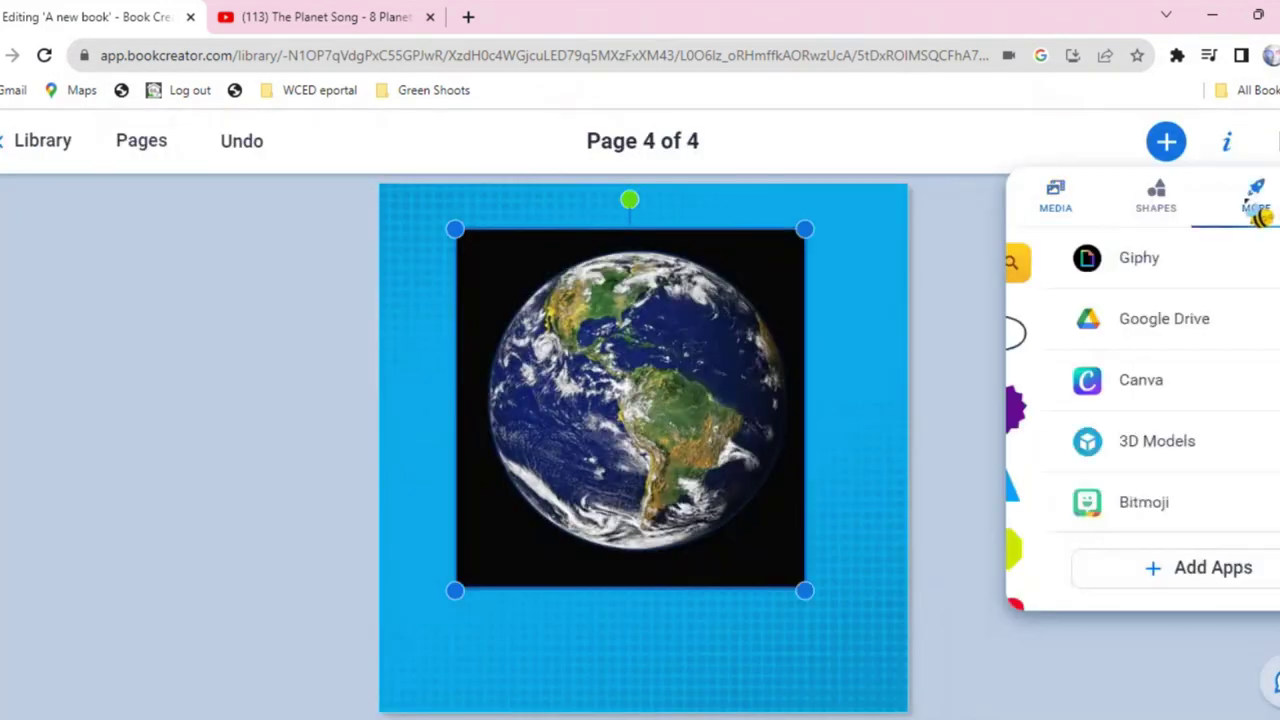
left_click(1119, 271)
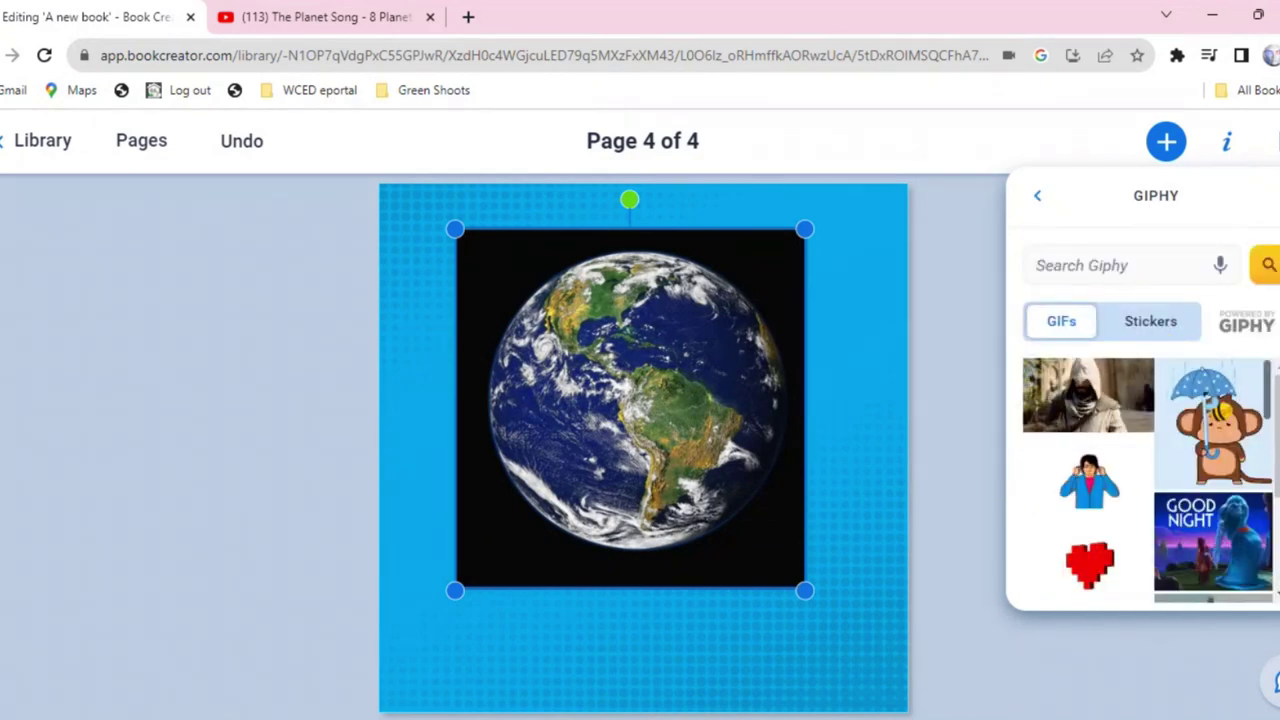
left_click(1062, 267)
type("e")
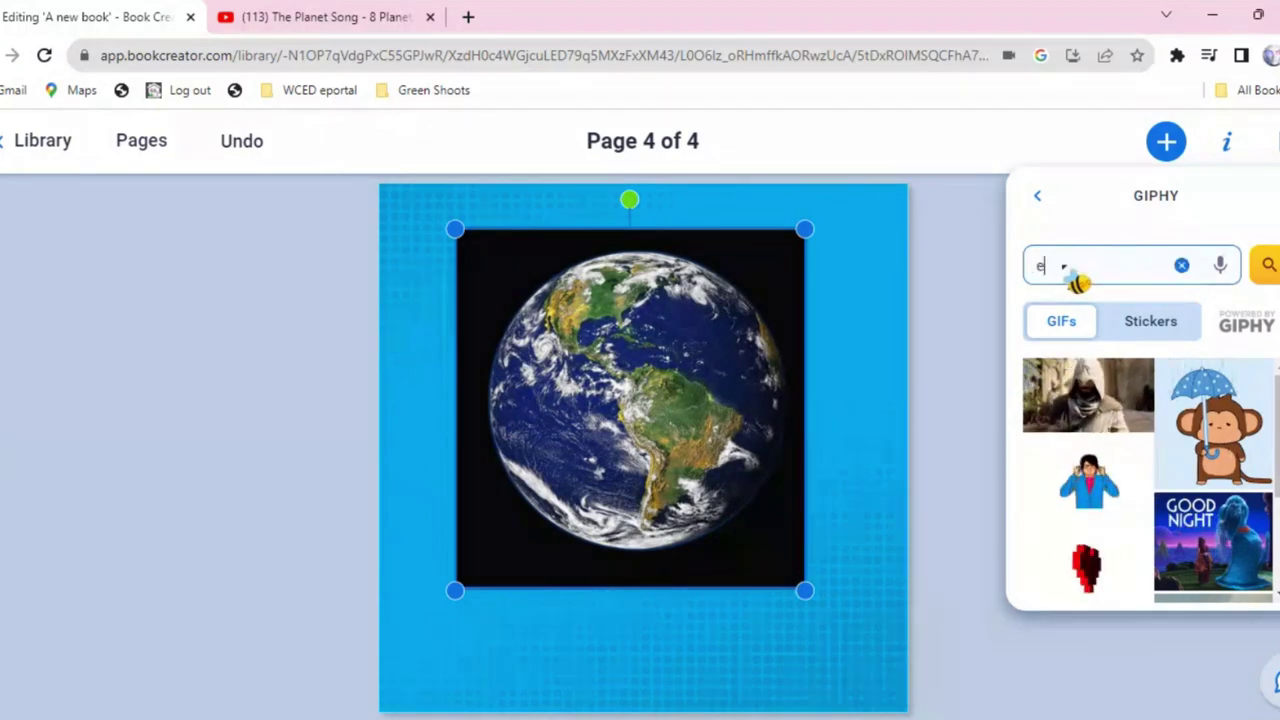
type("at")
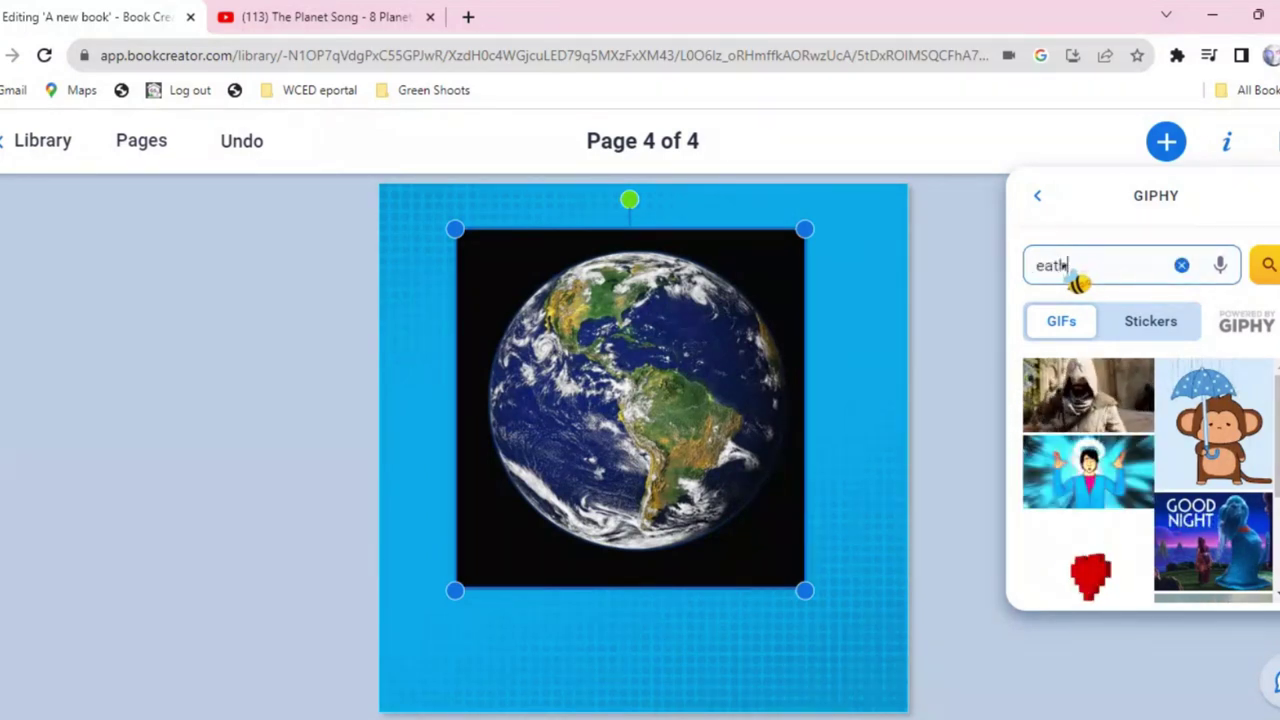
key("BackSpace")
type("rth")
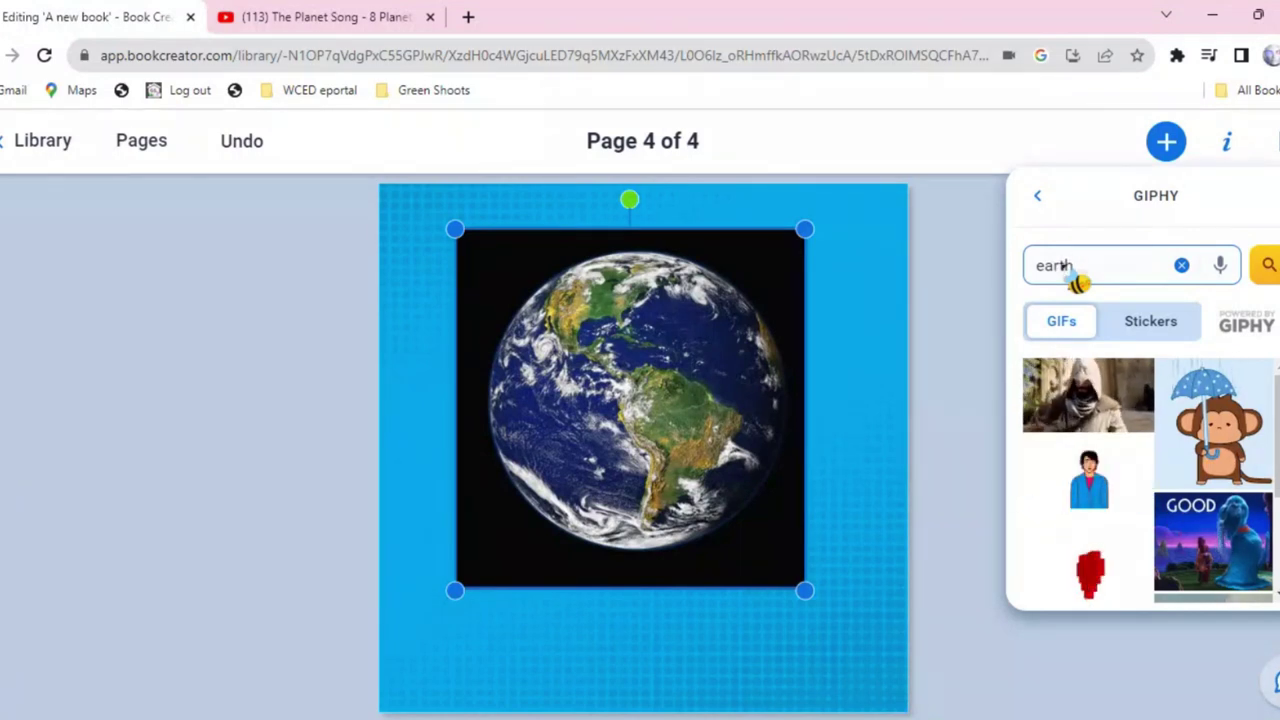
key("Return")
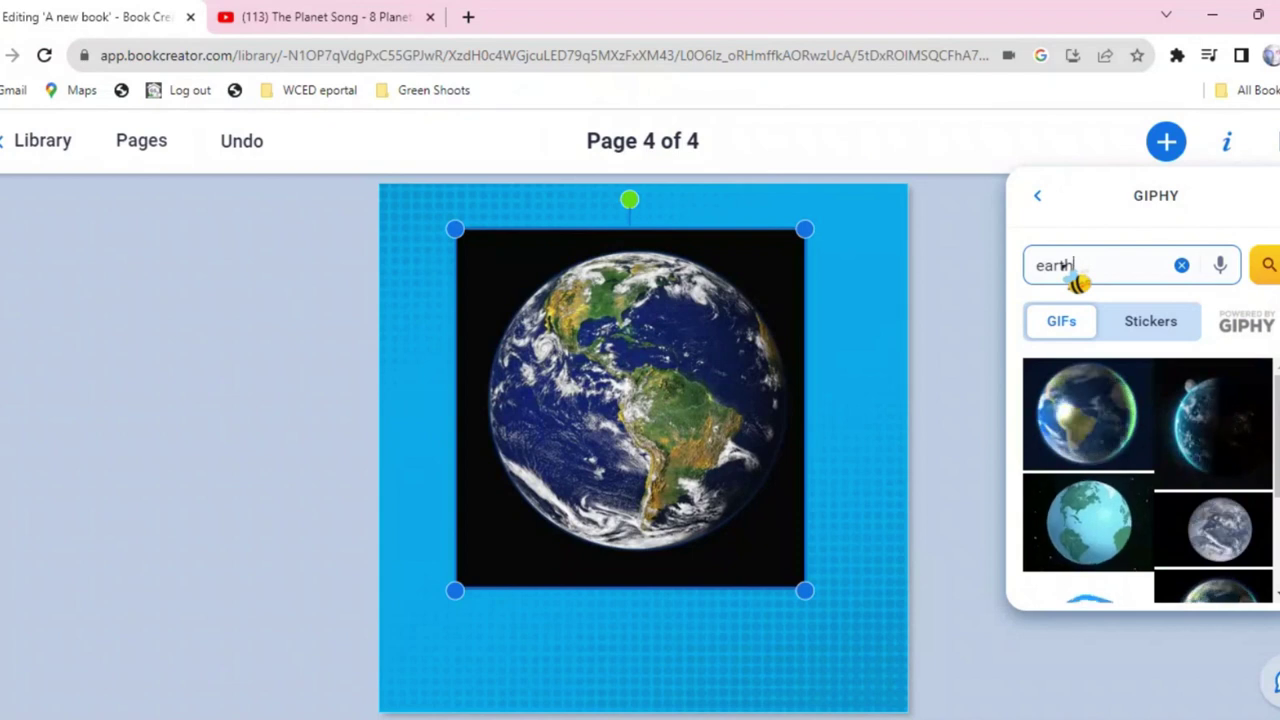
- Add the first rotating Earth GIF to the page and delete the still Earth image behind it
left_click(1094, 453)
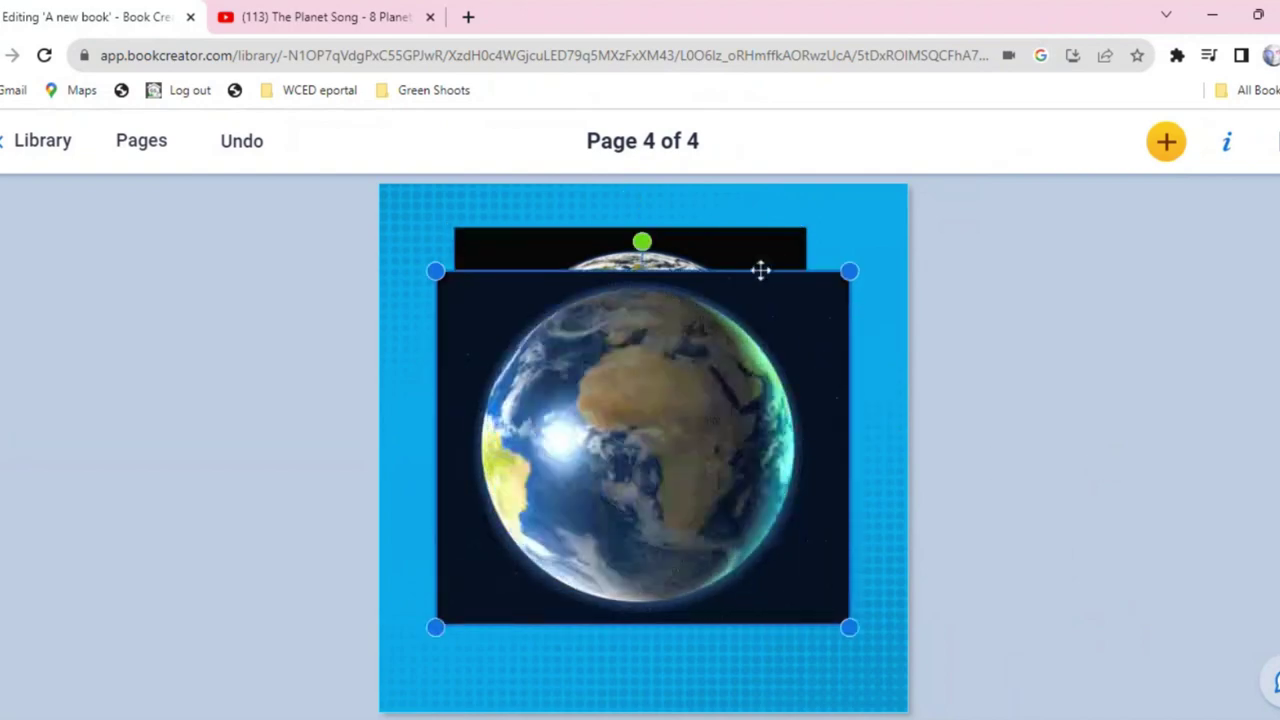
left_click(767, 232)
key("Delete")
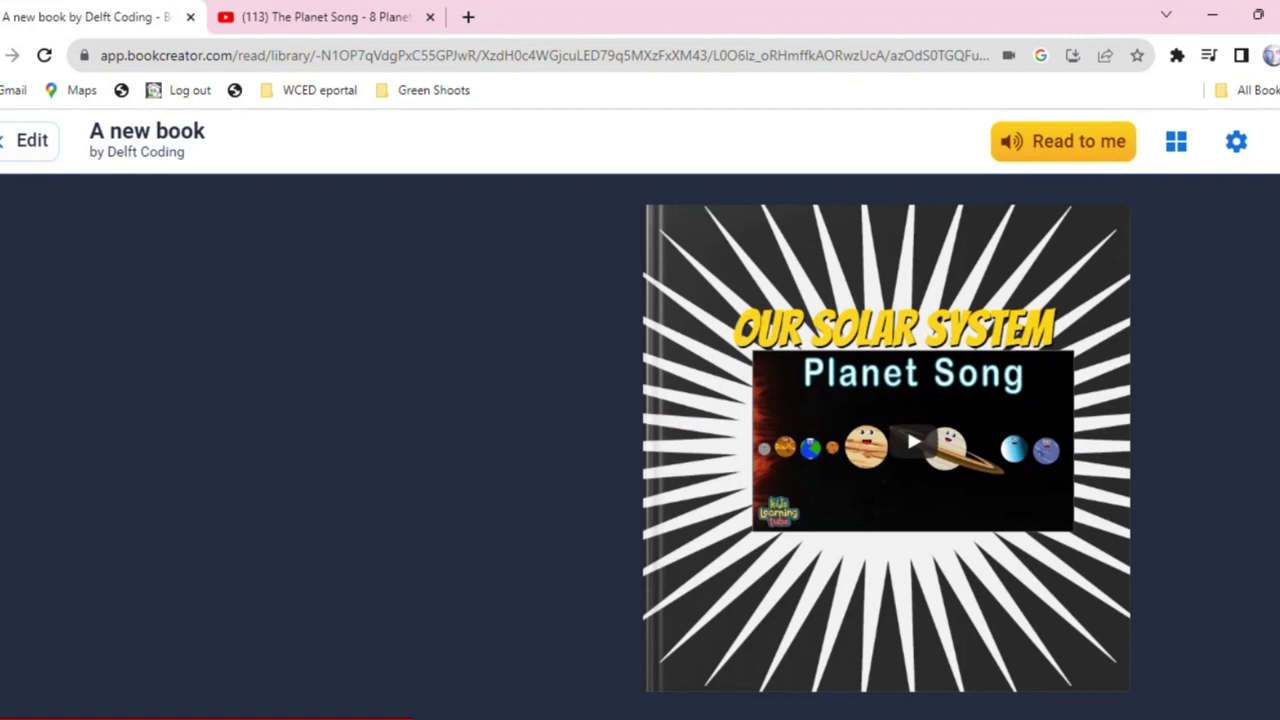
- Return from the reading view to page 4 in the editor and add a fifth page after it
left_click(1272, 532)
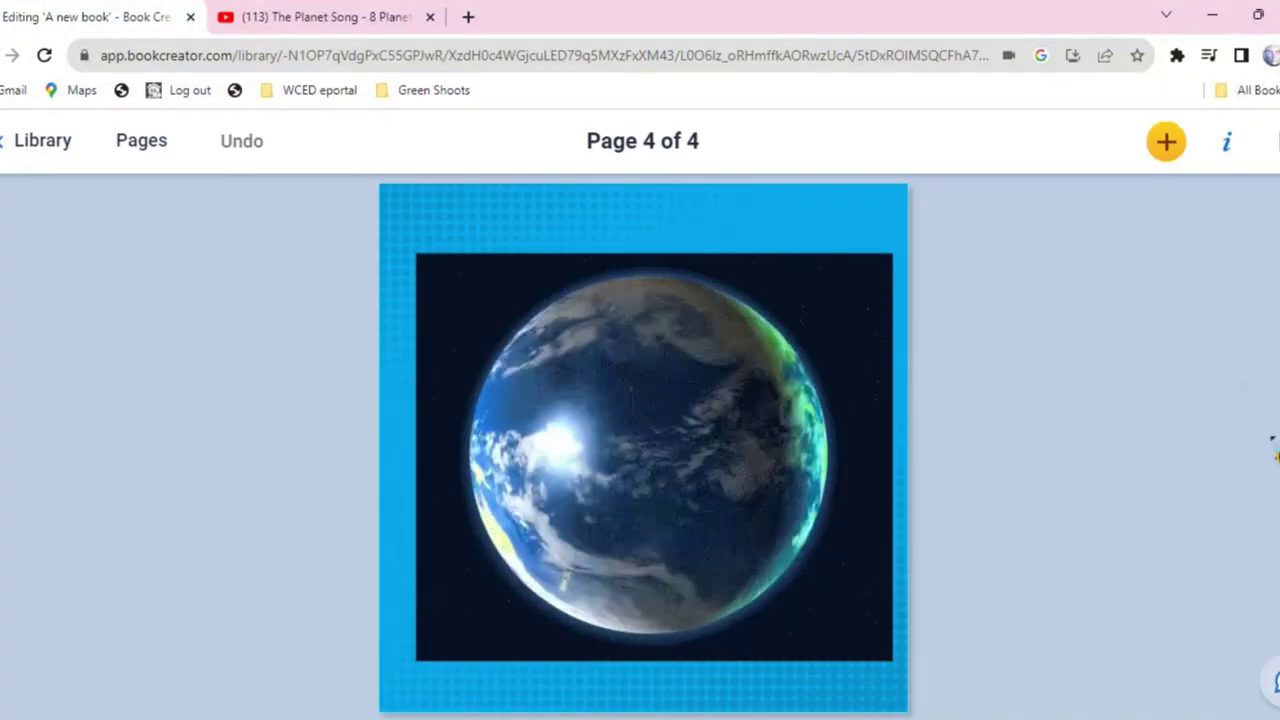
left_click(1273, 443)
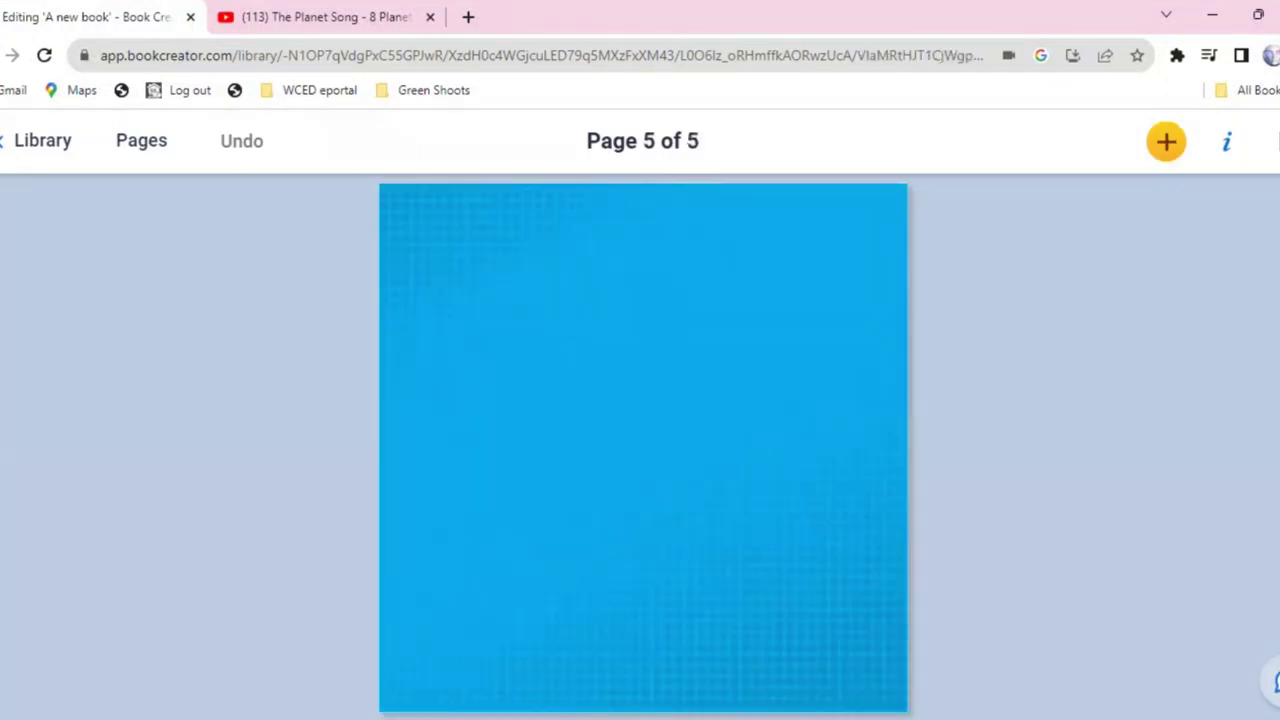
left_click(1228, 143)
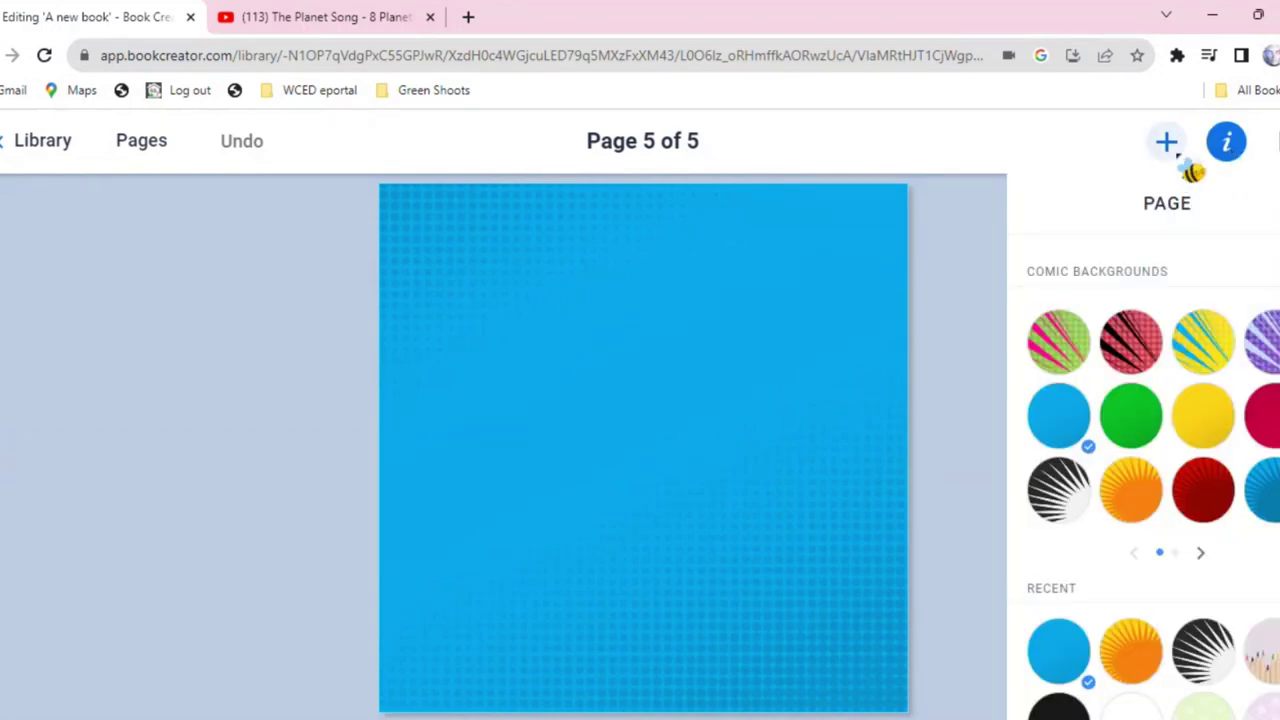
- Open the Canva app for page 5 and sign in with Google to start a blank design
left_click(1180, 158)
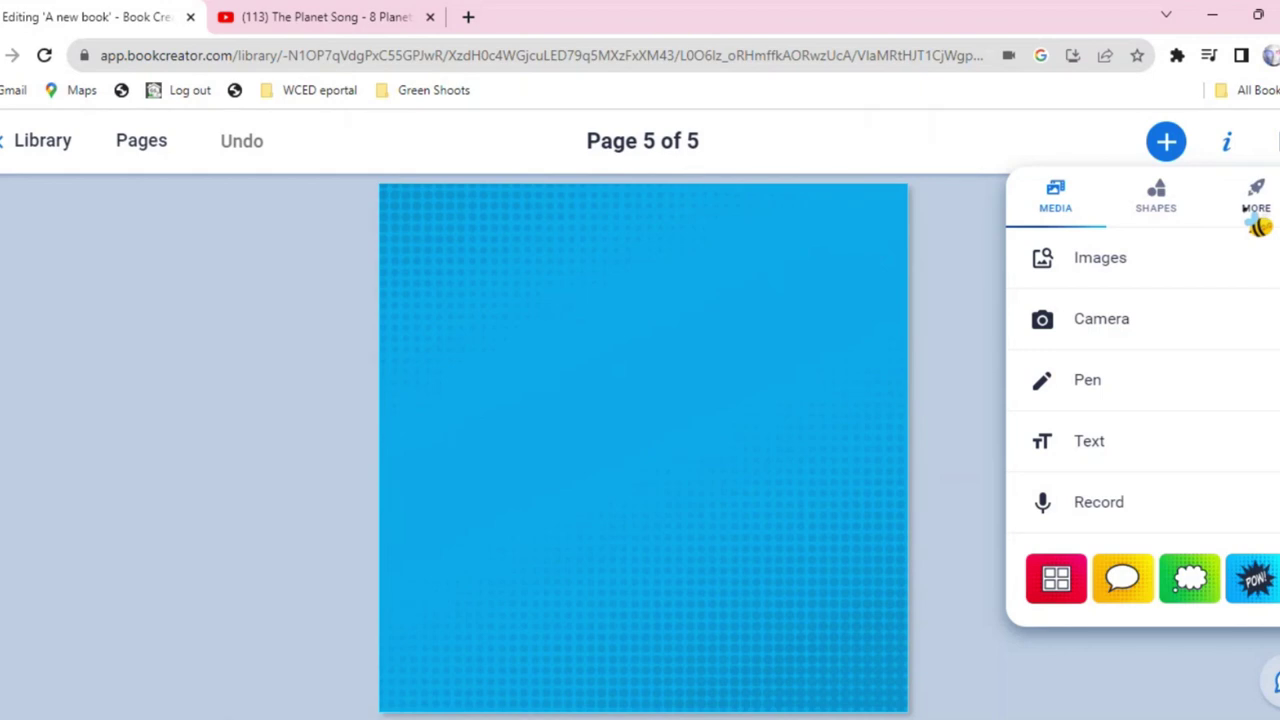
left_click(1256, 200)
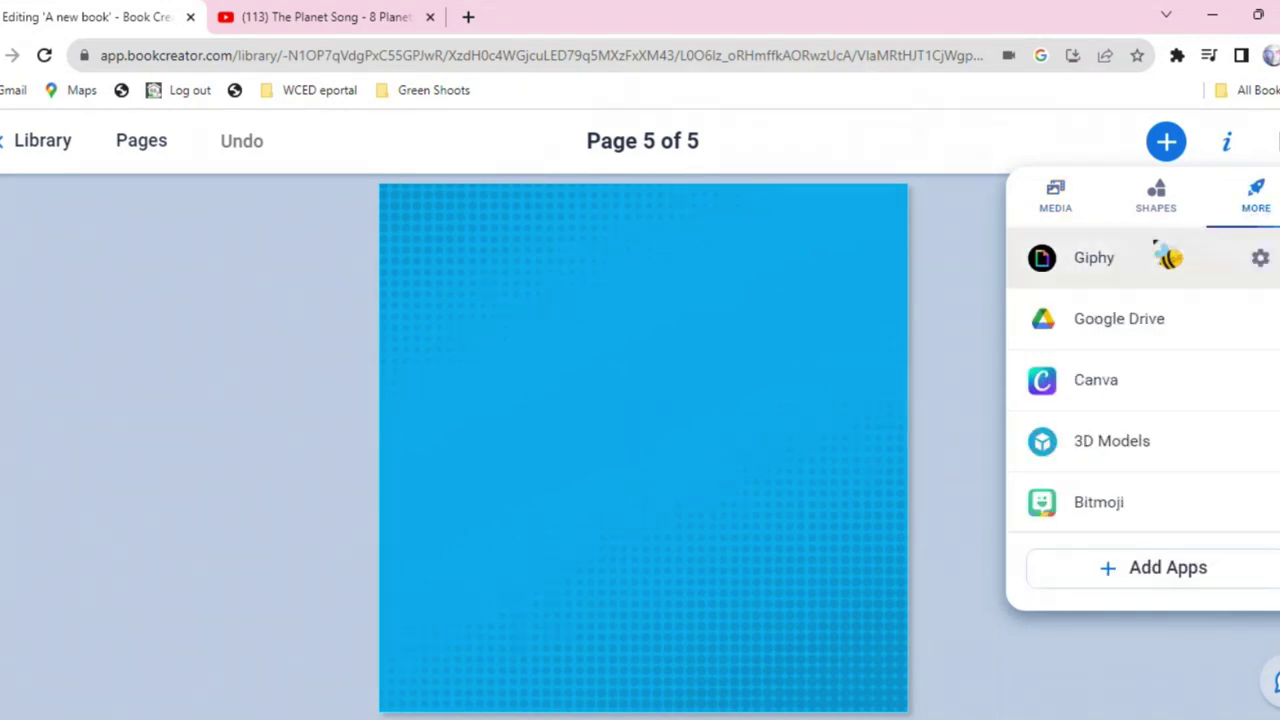
left_click(1168, 390)
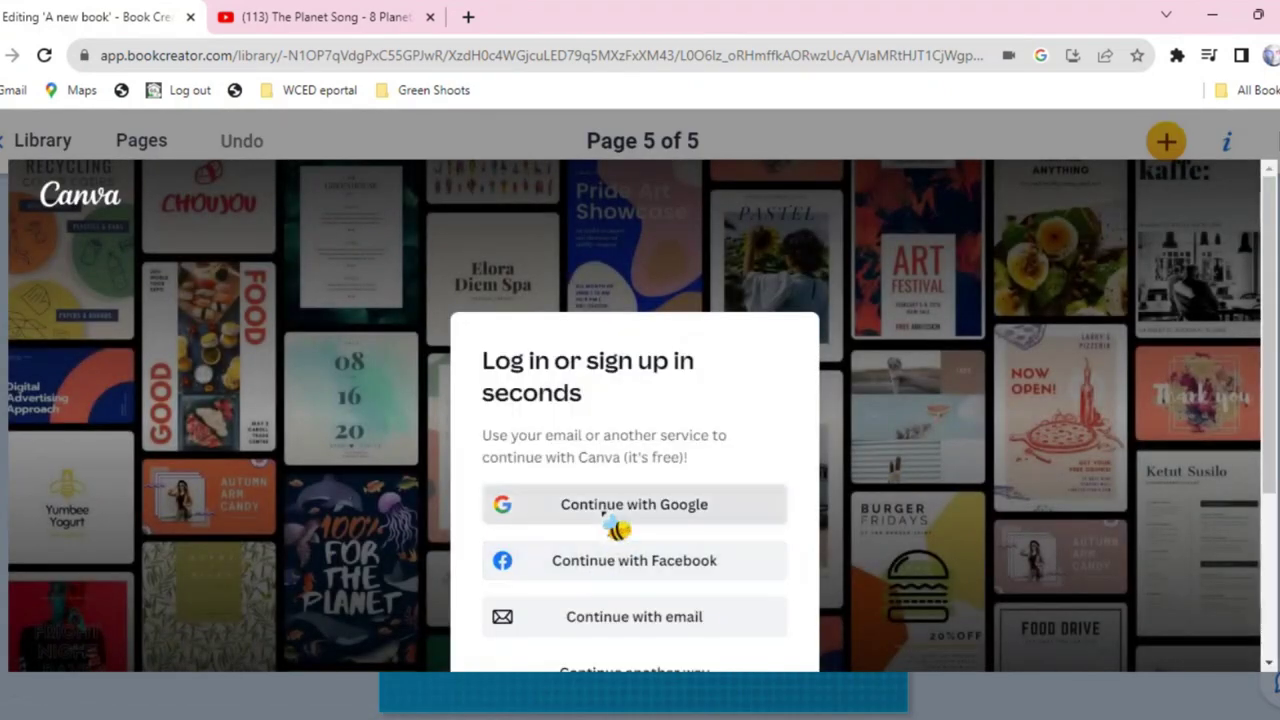
left_click(606, 512)
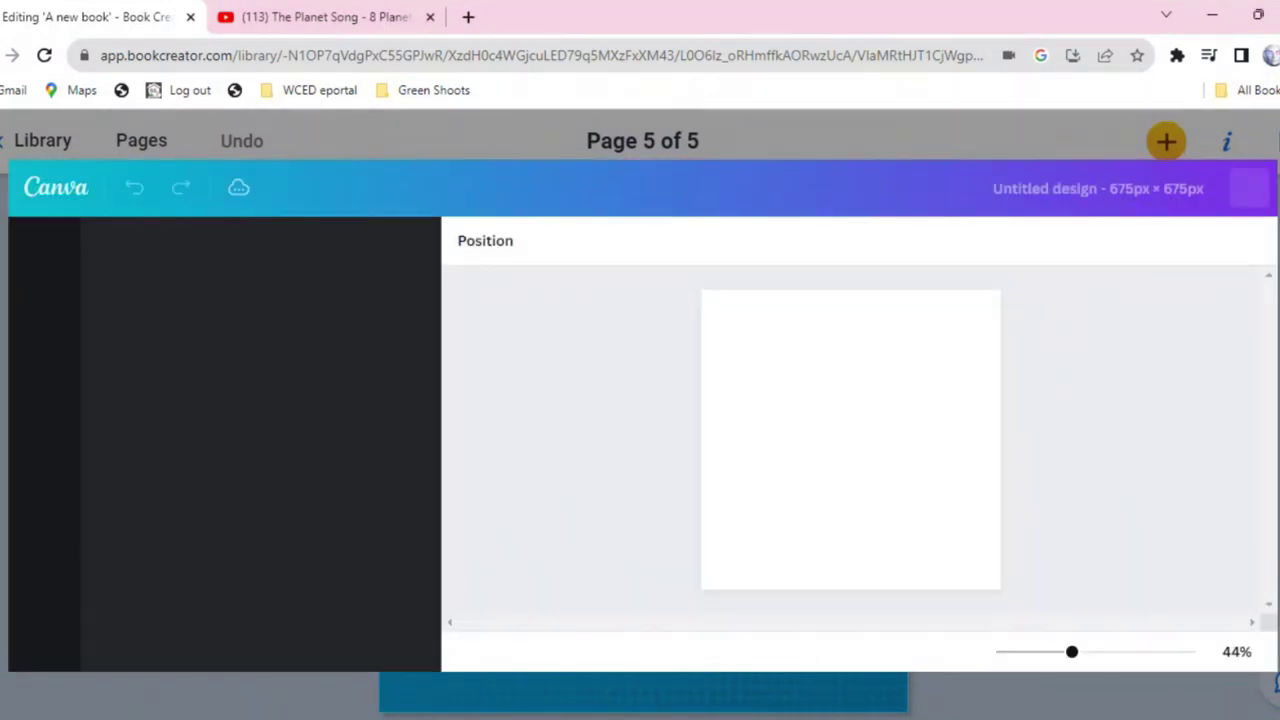
- Search the design templates for "solar system" and look through the results
left_click(163, 252)
type("solar system")
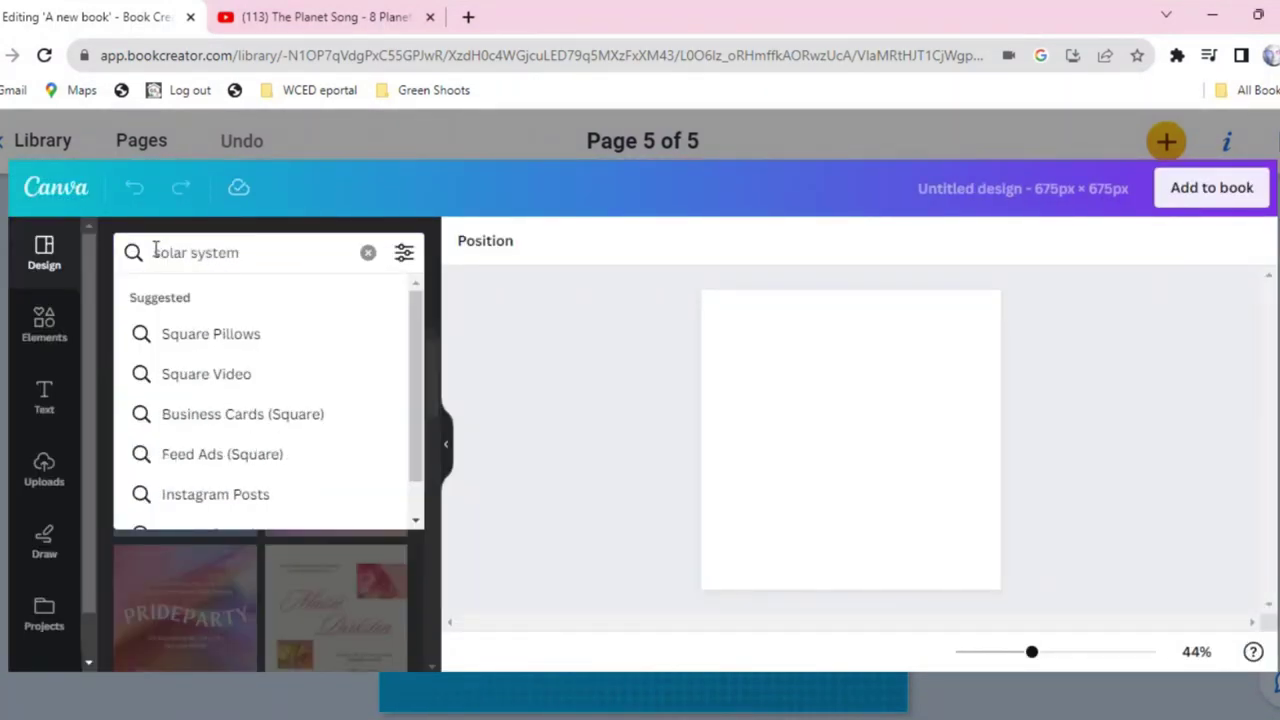
key("Return")
scroll(278, 500, "down", 3)
- Search the elements for "solar system" and add the second graphic and the first photo to the design
left_click(44, 325)
left_click(240, 252)
type("sola")
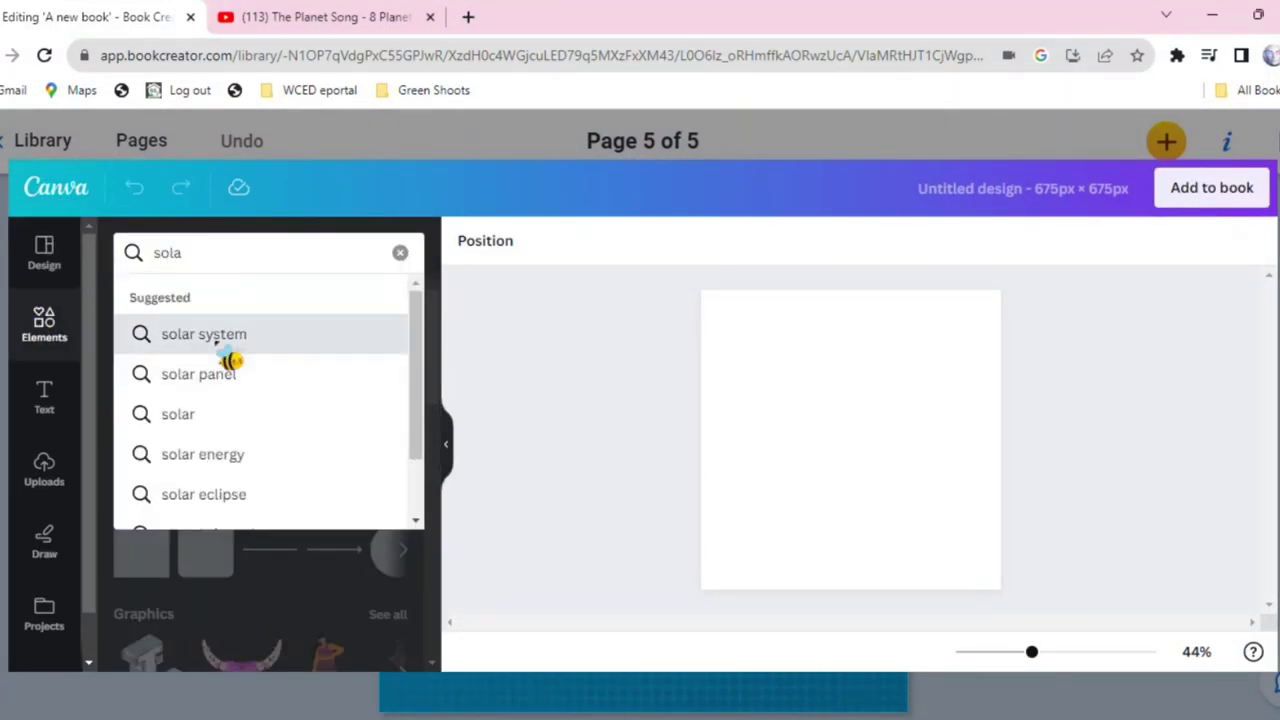
left_click(223, 334)
left_click(240, 470)
left_click(184, 610)
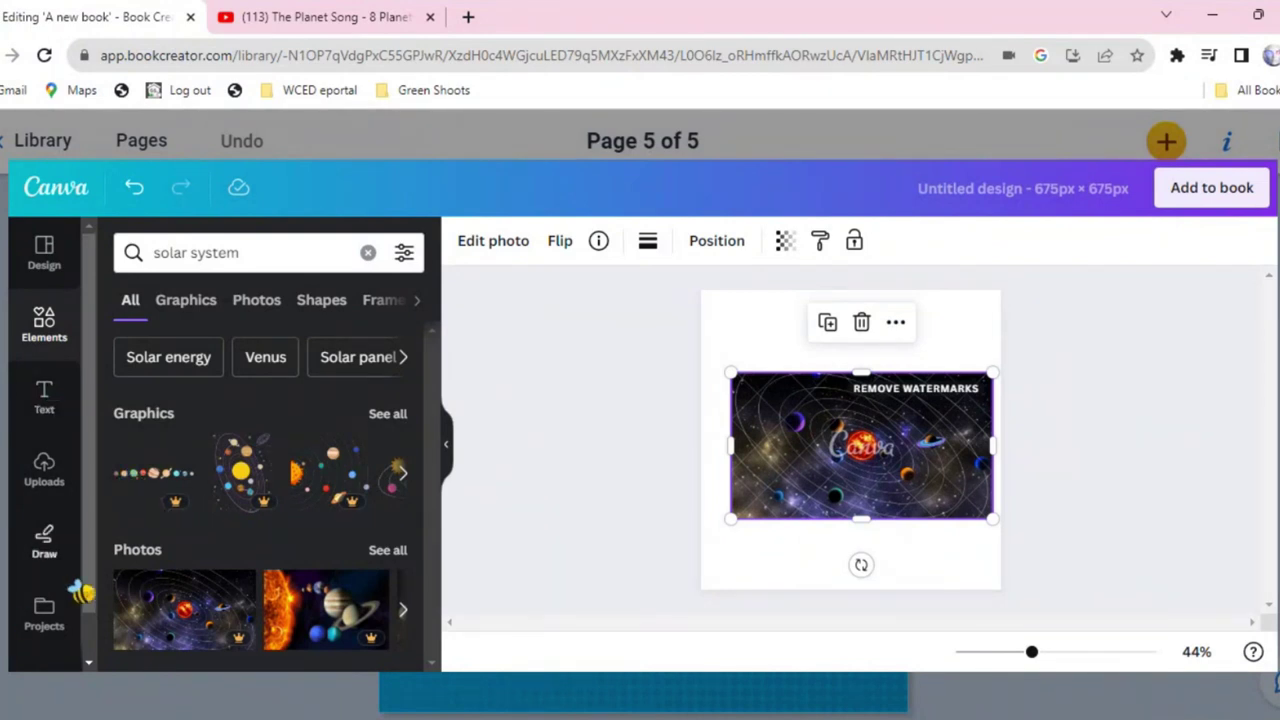
- Try to add the design with the premium solar system images to the book
left_click(1211, 187)
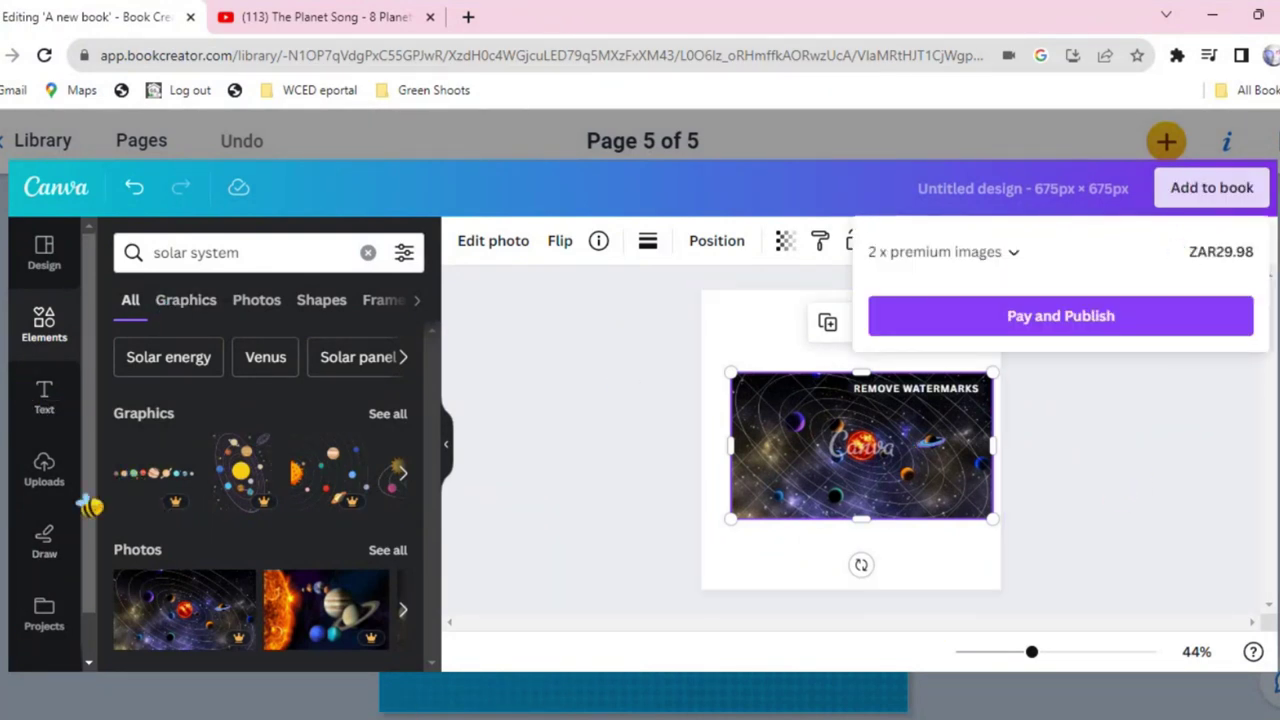
left_click(831, 464)
right_click(860, 440)
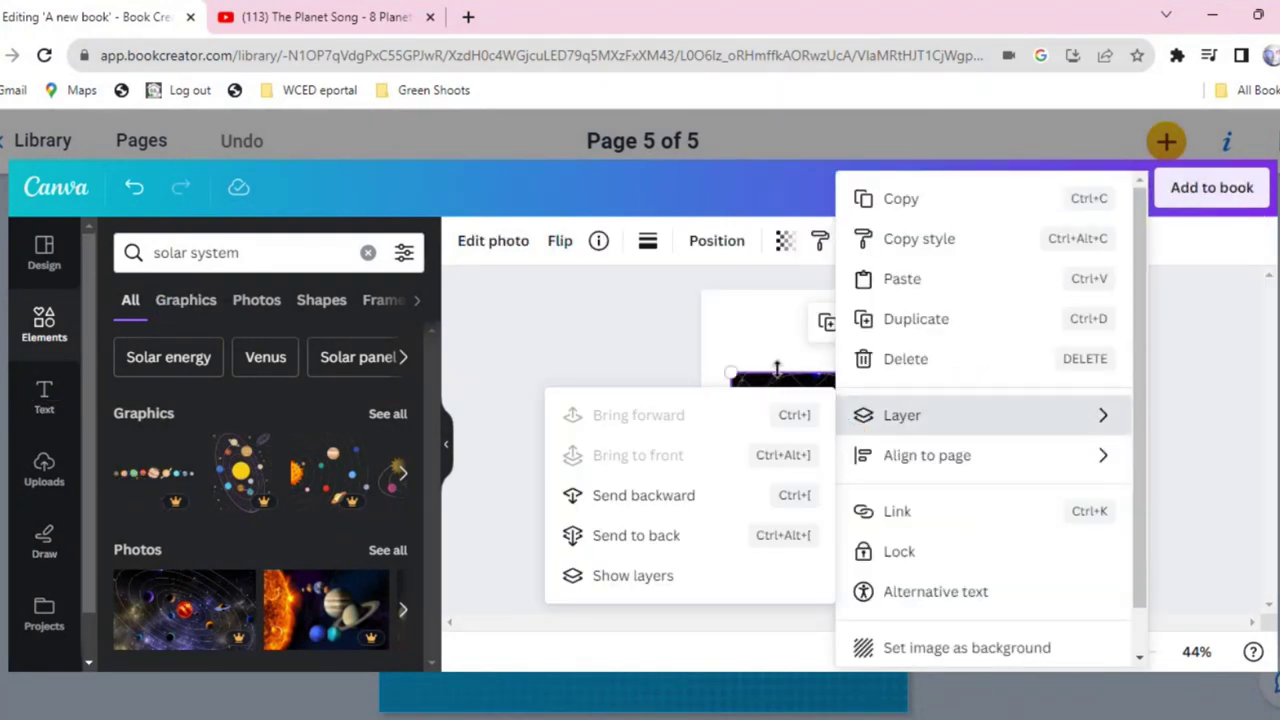
key("Escape")
- Replace the solar system photo with the free graphic of painted planets around a sun and add the design to the book
left_click(387, 413)
left_click_drag(330, 470, 997, 489)
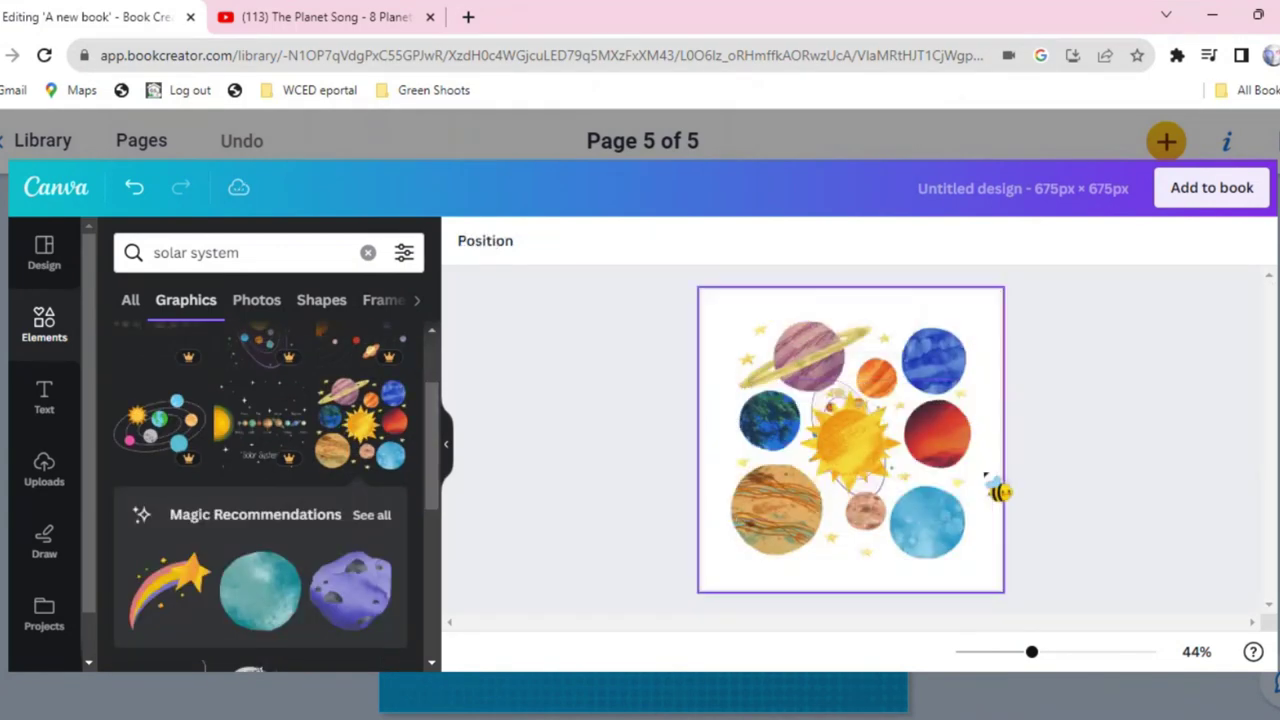
left_click(1211, 187)
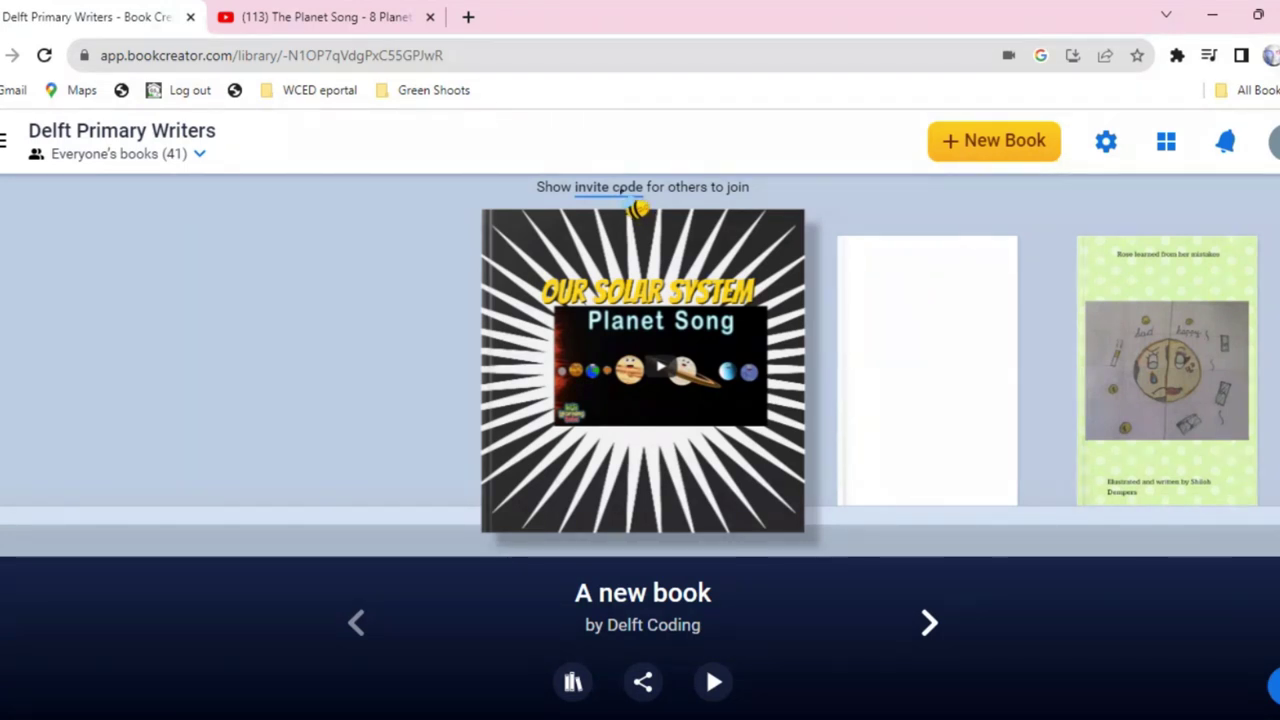
- Show the invite code of the Delft Primary Writers library and copy its invite link
left_click(632, 189)
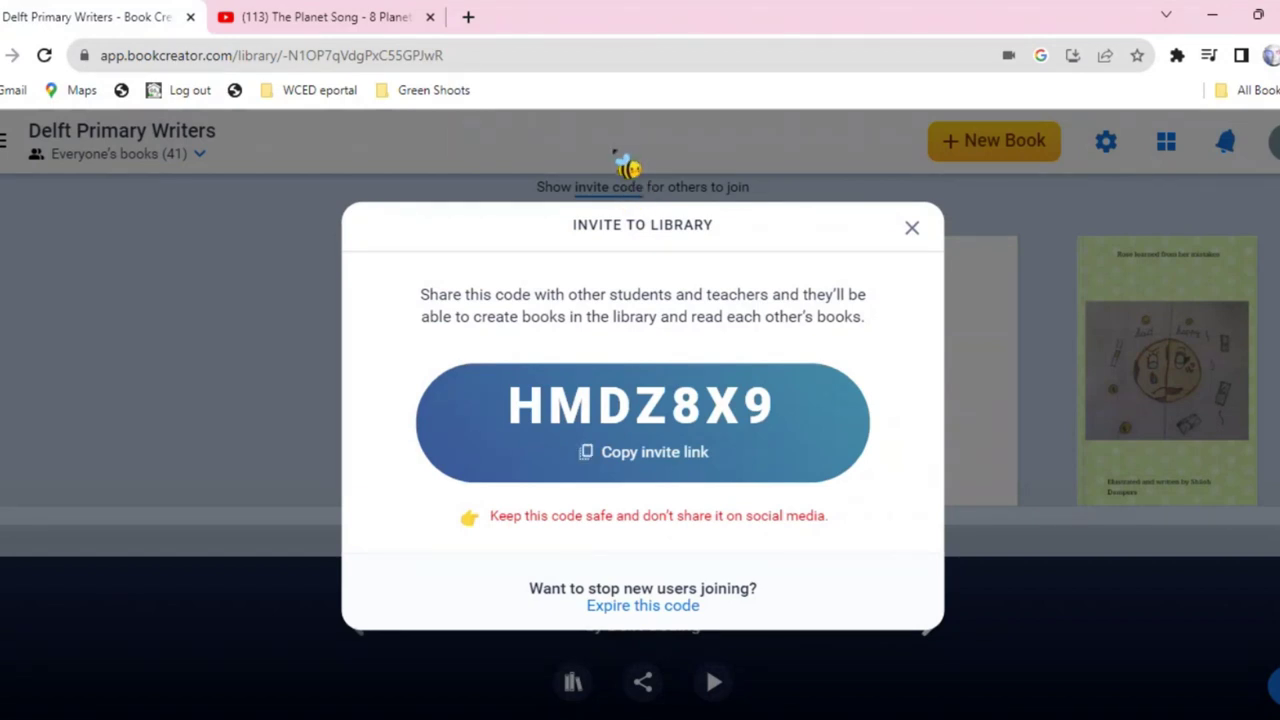
left_click(630, 455)
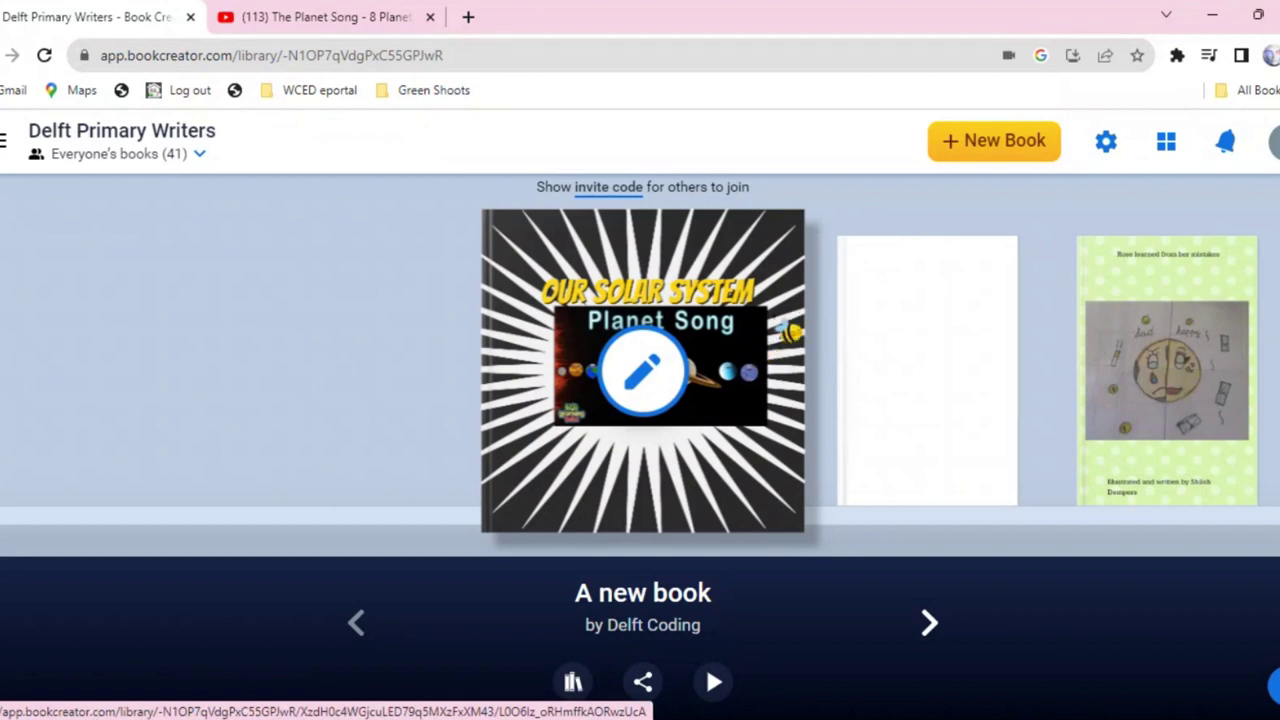
right_click(788, 315)
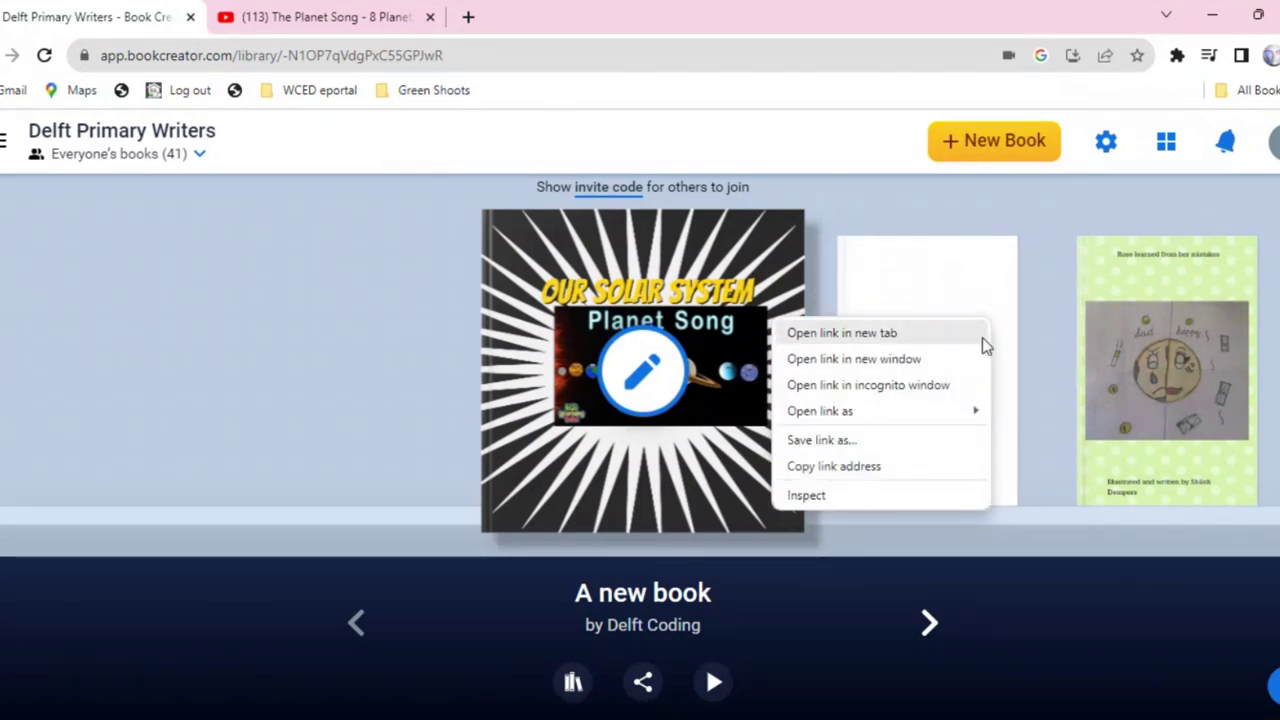
left_click(780, 240)
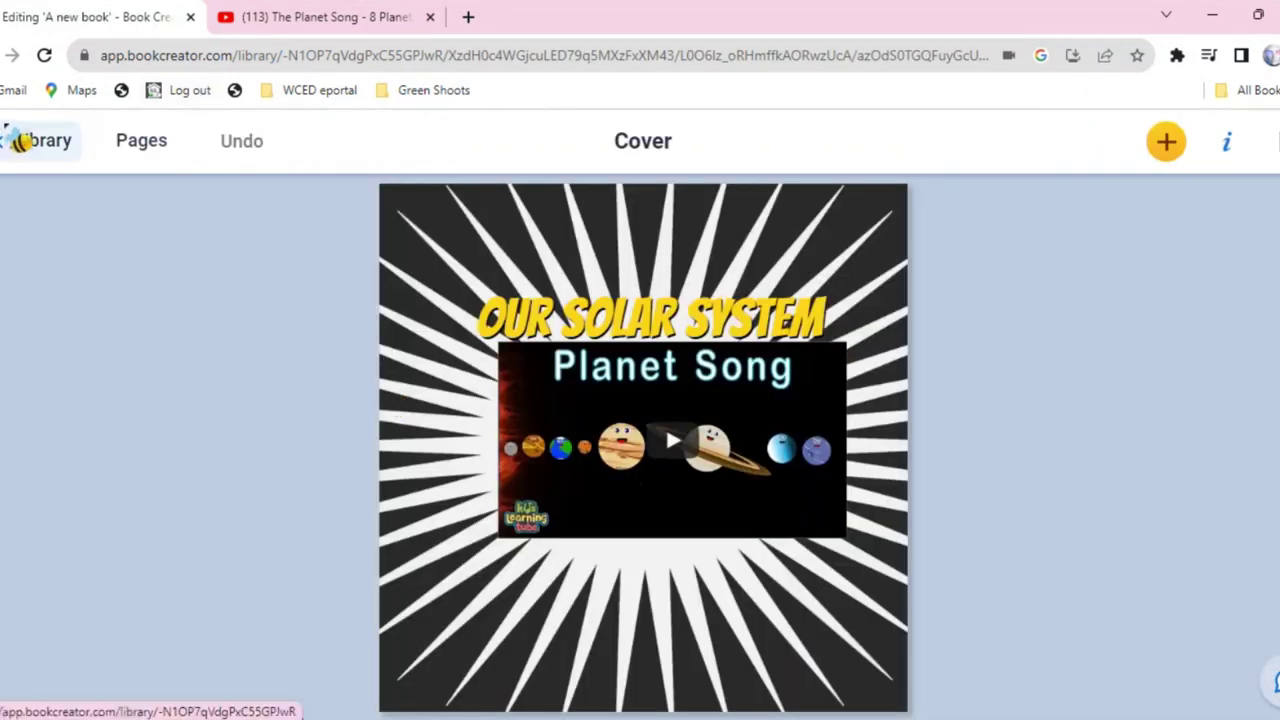
left_click(40, 140)
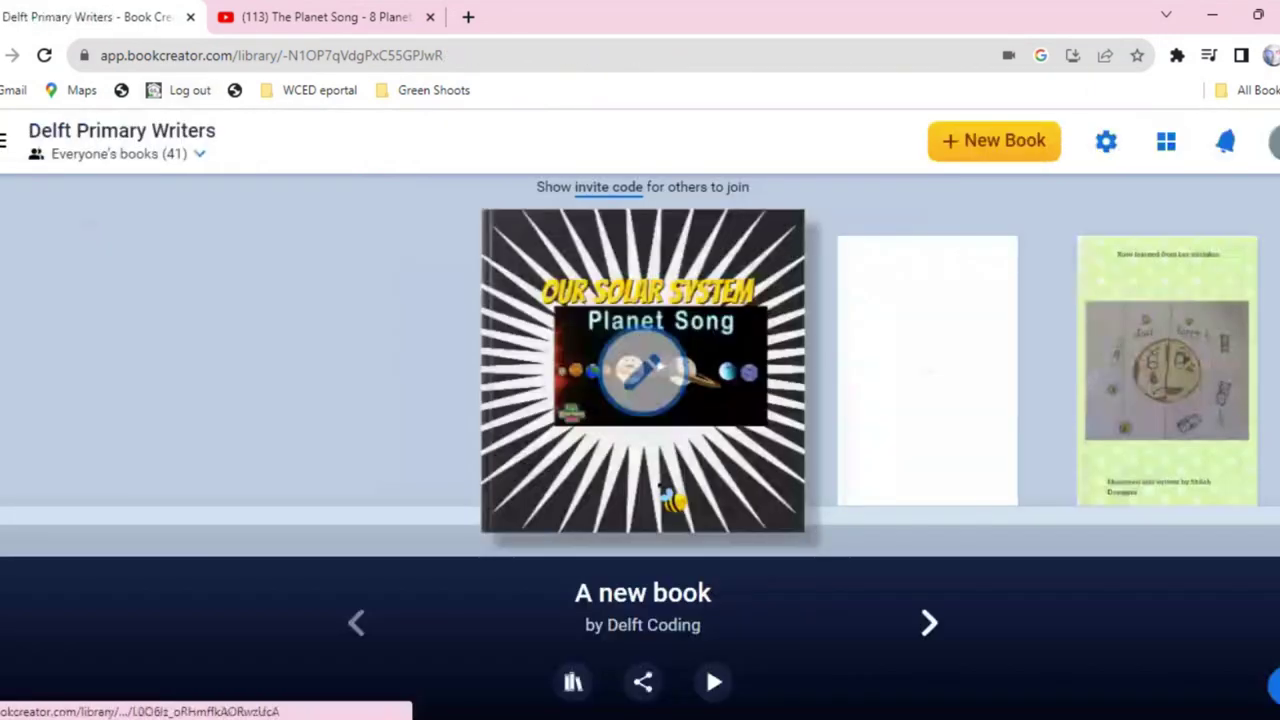
- Publish the solar system book online with the title "the solar system", private visibility and remixes off
left_click(645, 684)
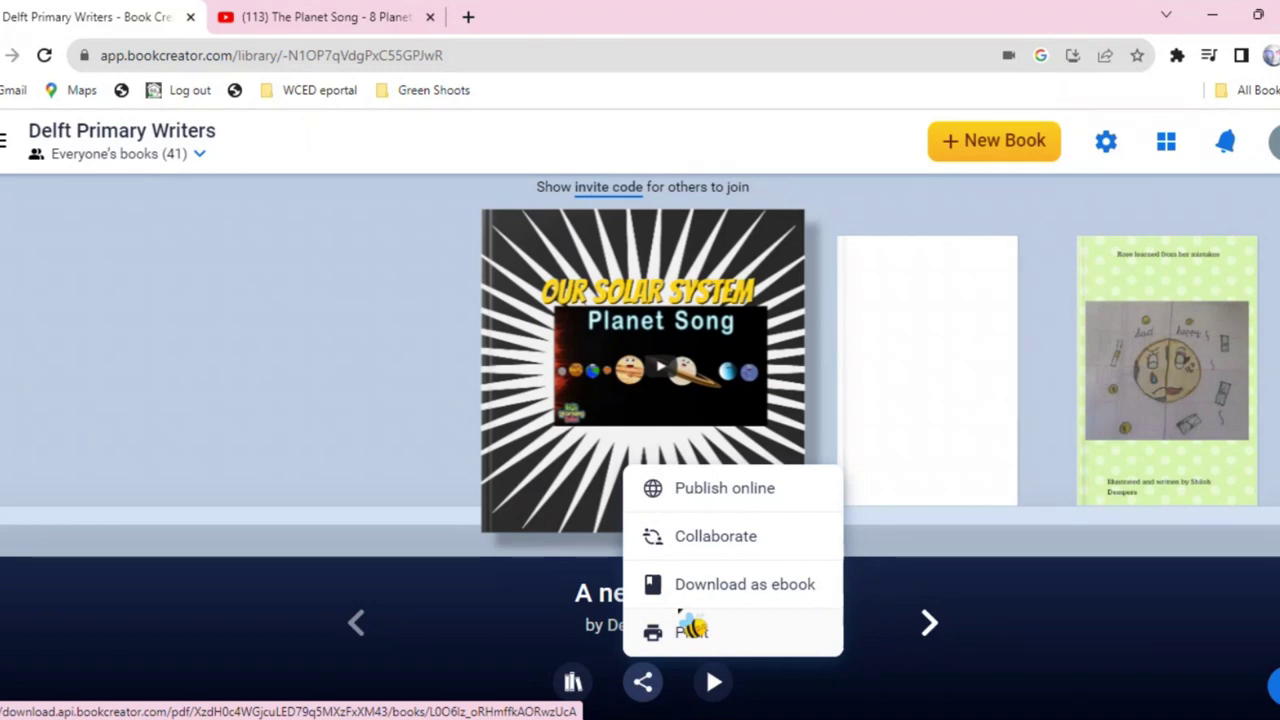
left_click(720, 490)
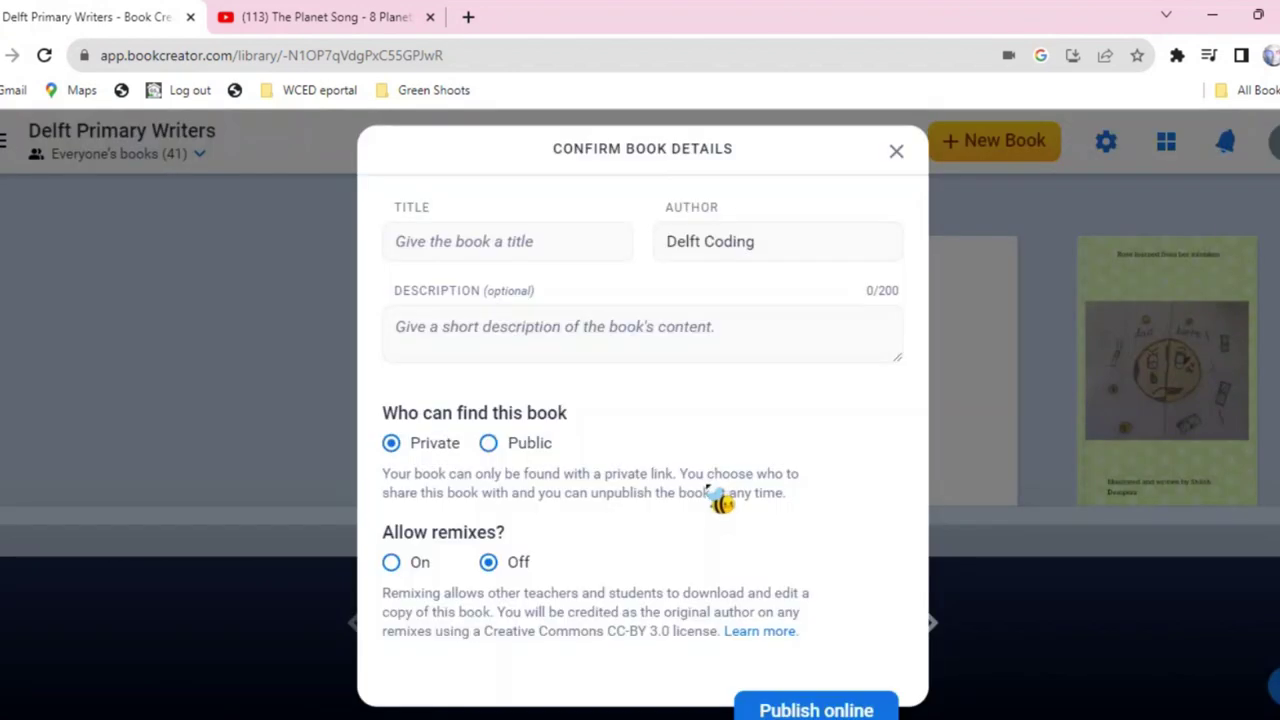
left_click(410, 245)
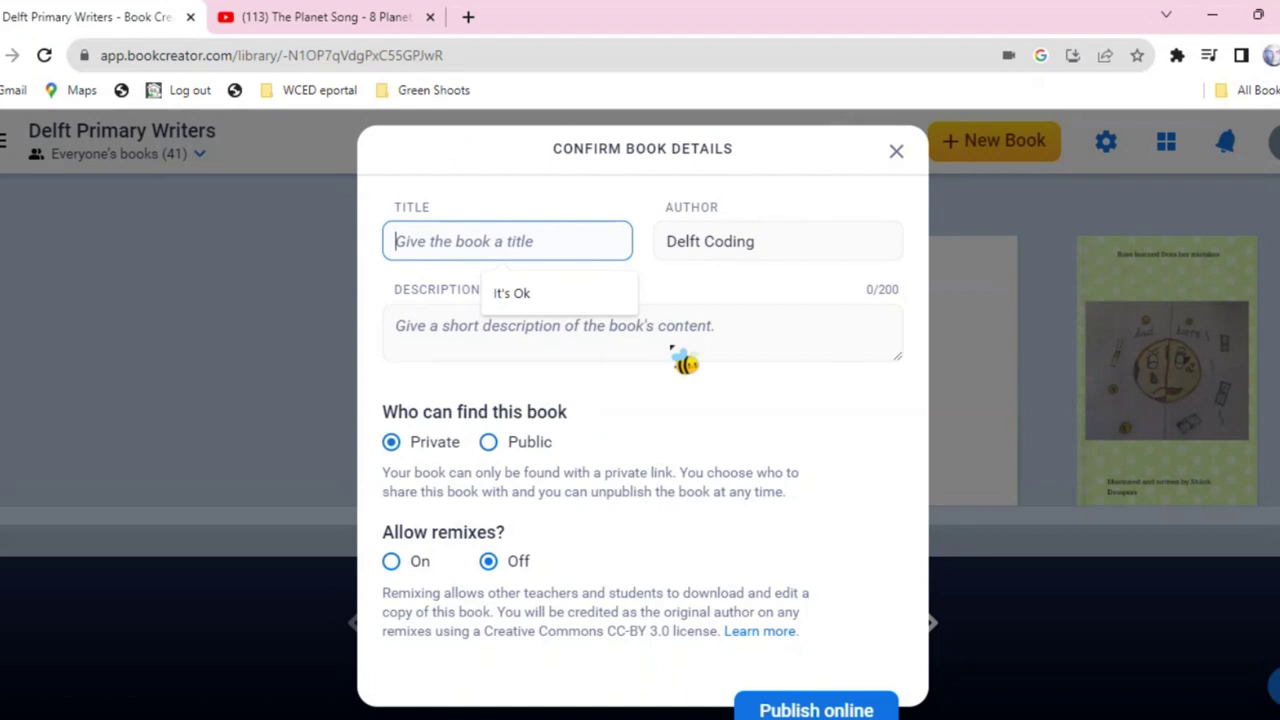
type("the sola")
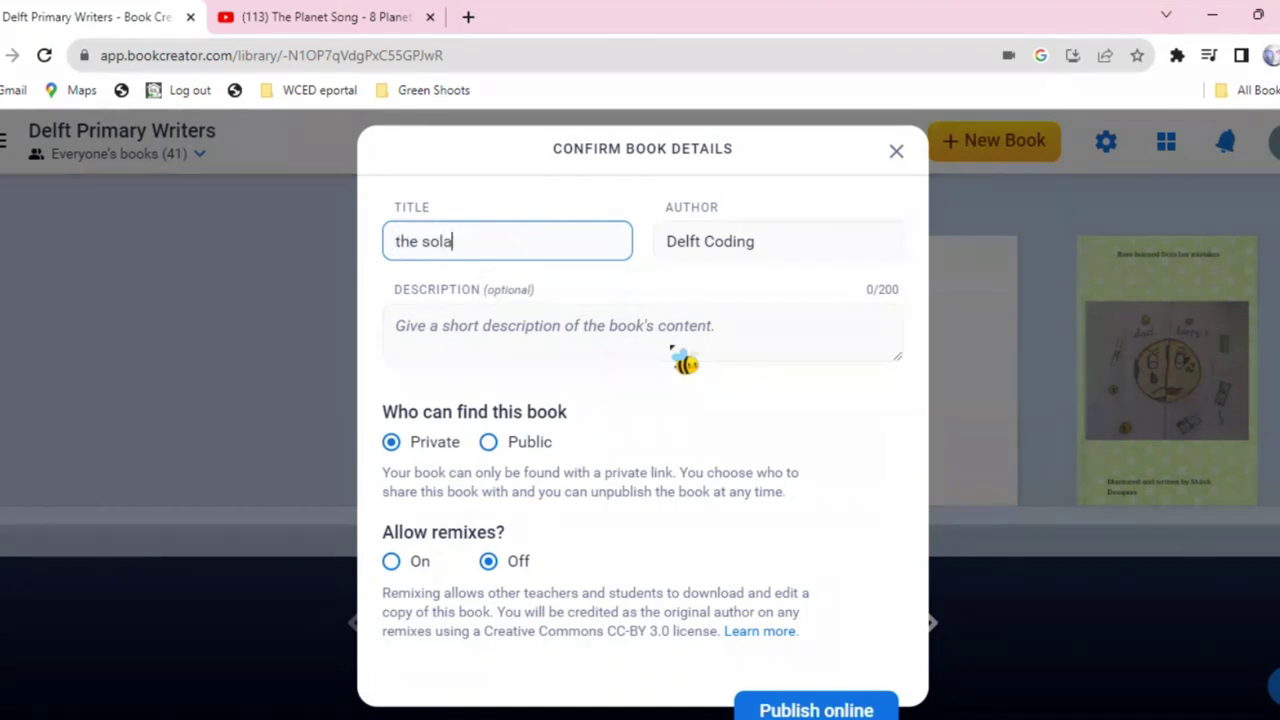
type("r system")
left_click(618, 336)
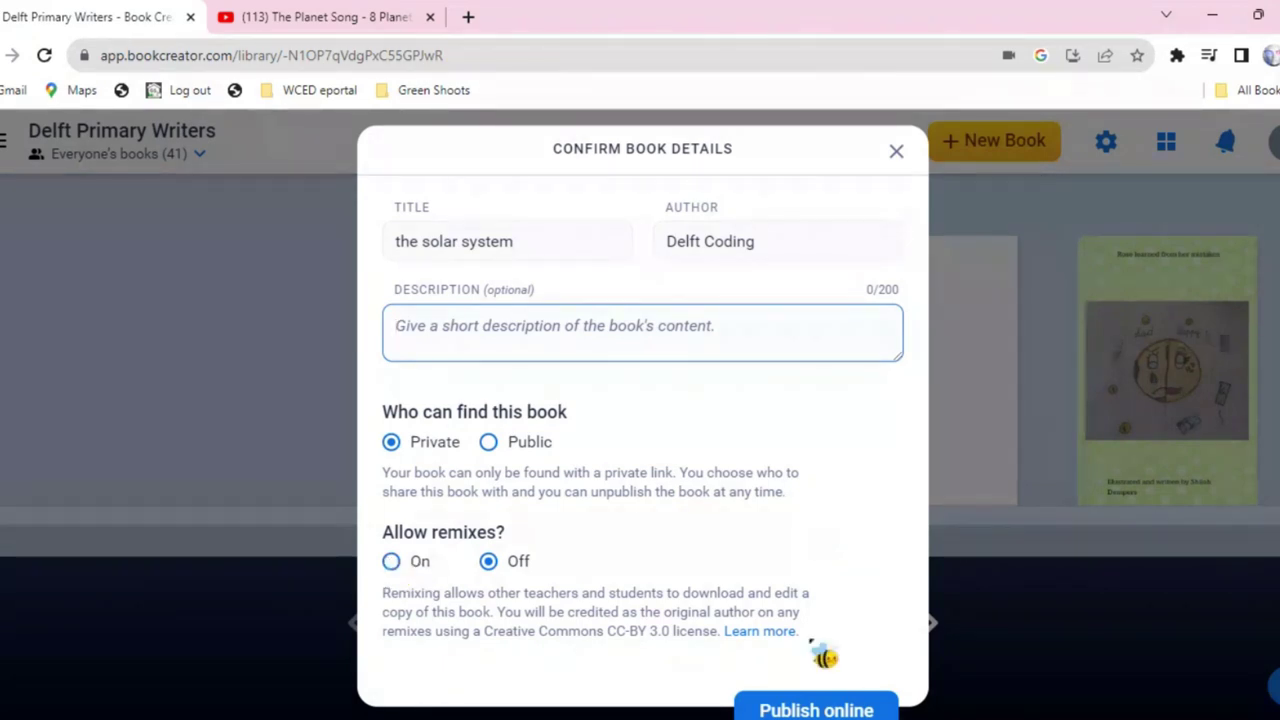
left_click(818, 708)
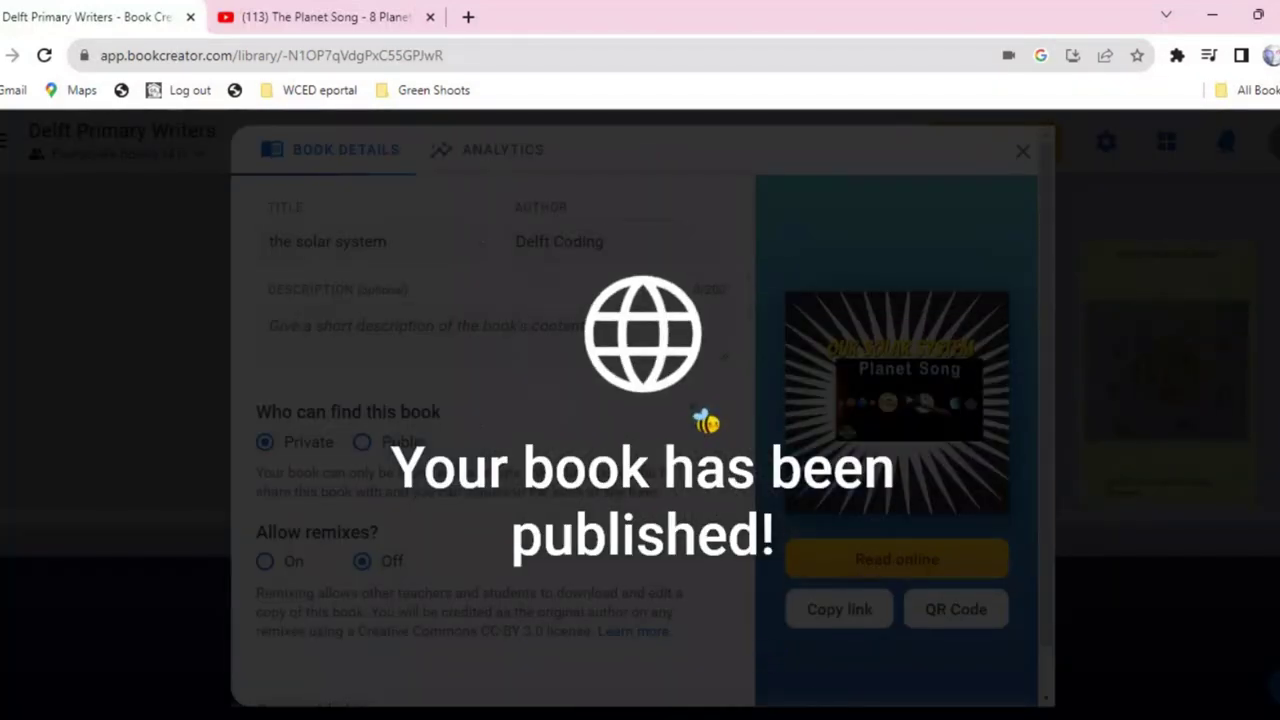
- Stop publishing the solar system book online
scroll(622, 640, "down", 1)
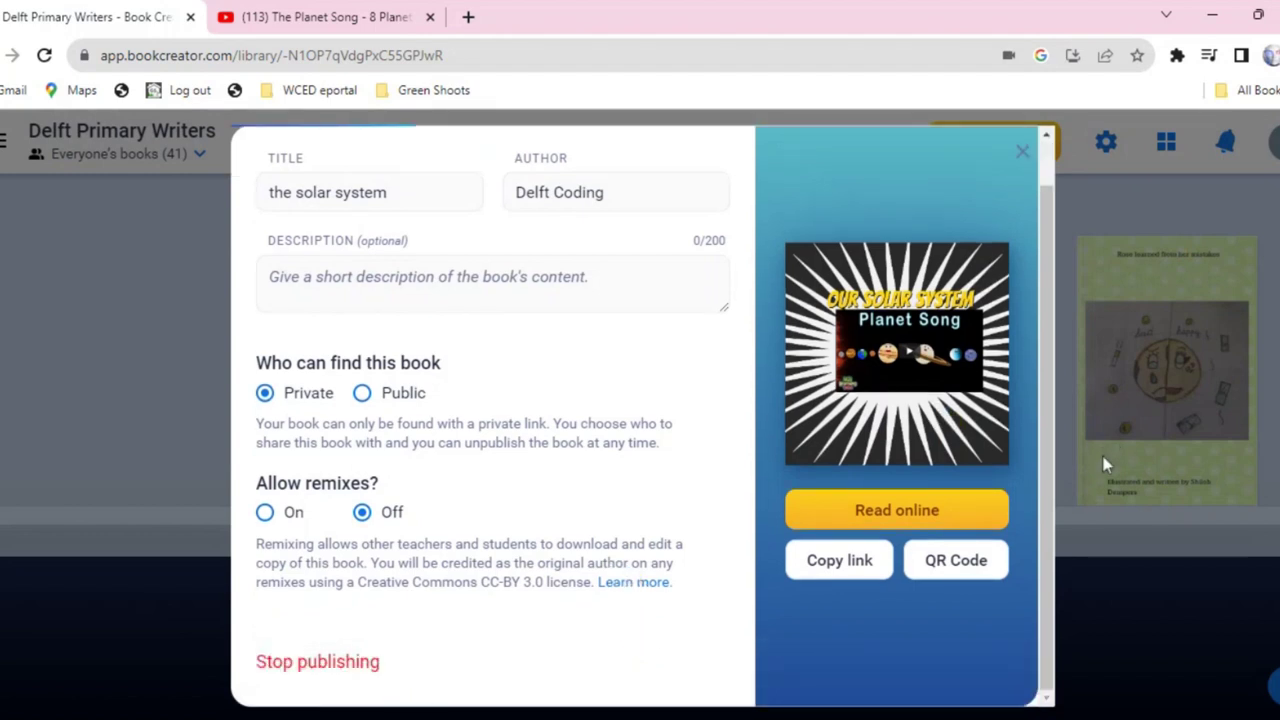
left_click(340, 661)
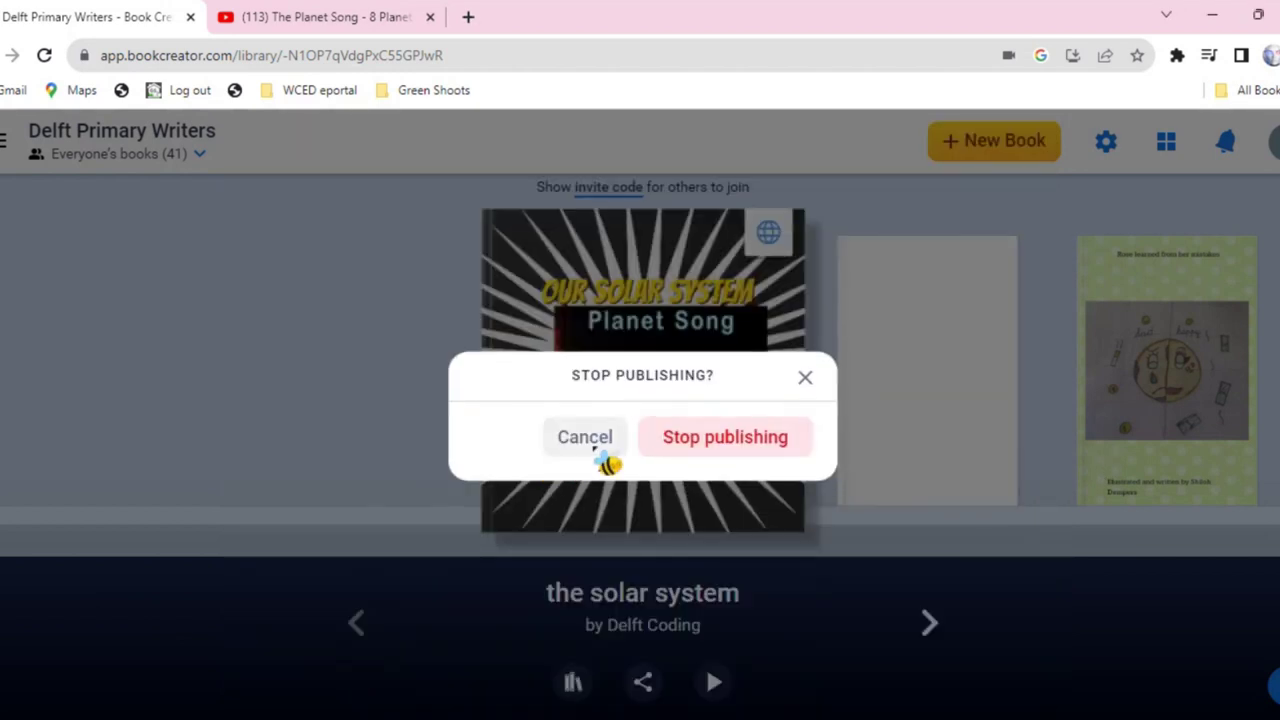
left_click(737, 436)
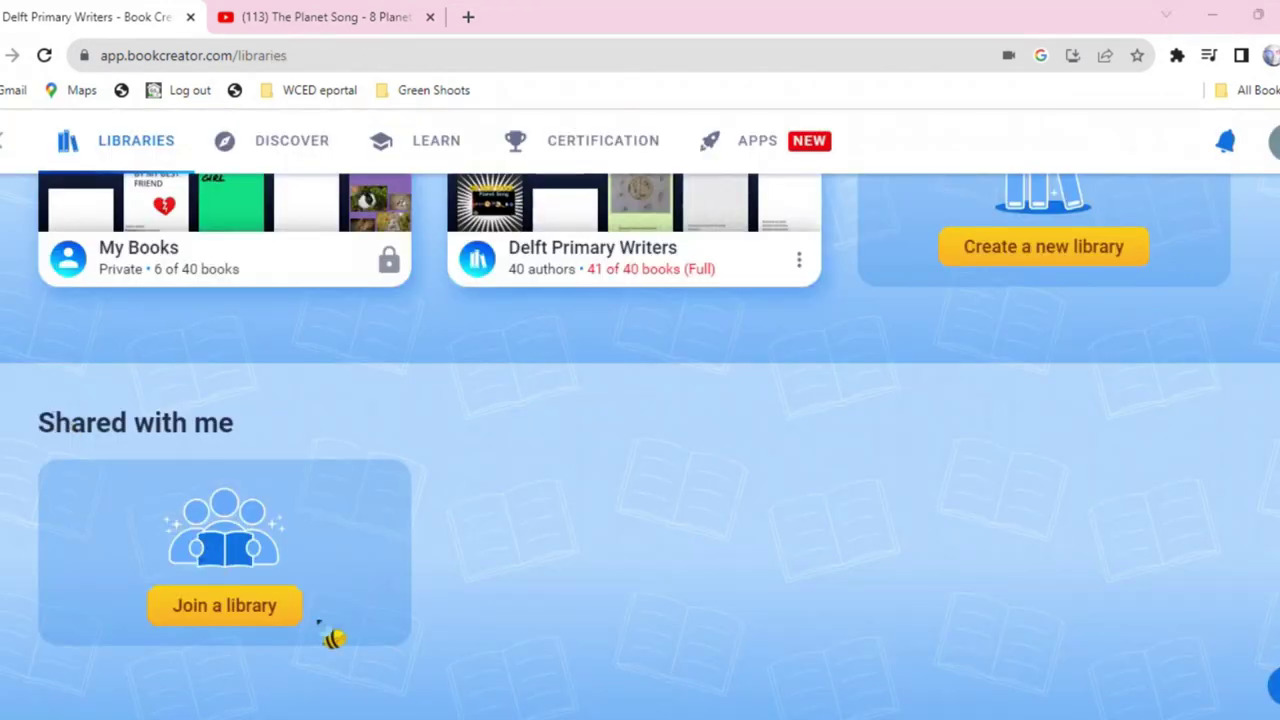
- Browse the Discover templates and sample books, and view the details of the Vowel 'a' book
scroll(1037, 278, "up", 2)
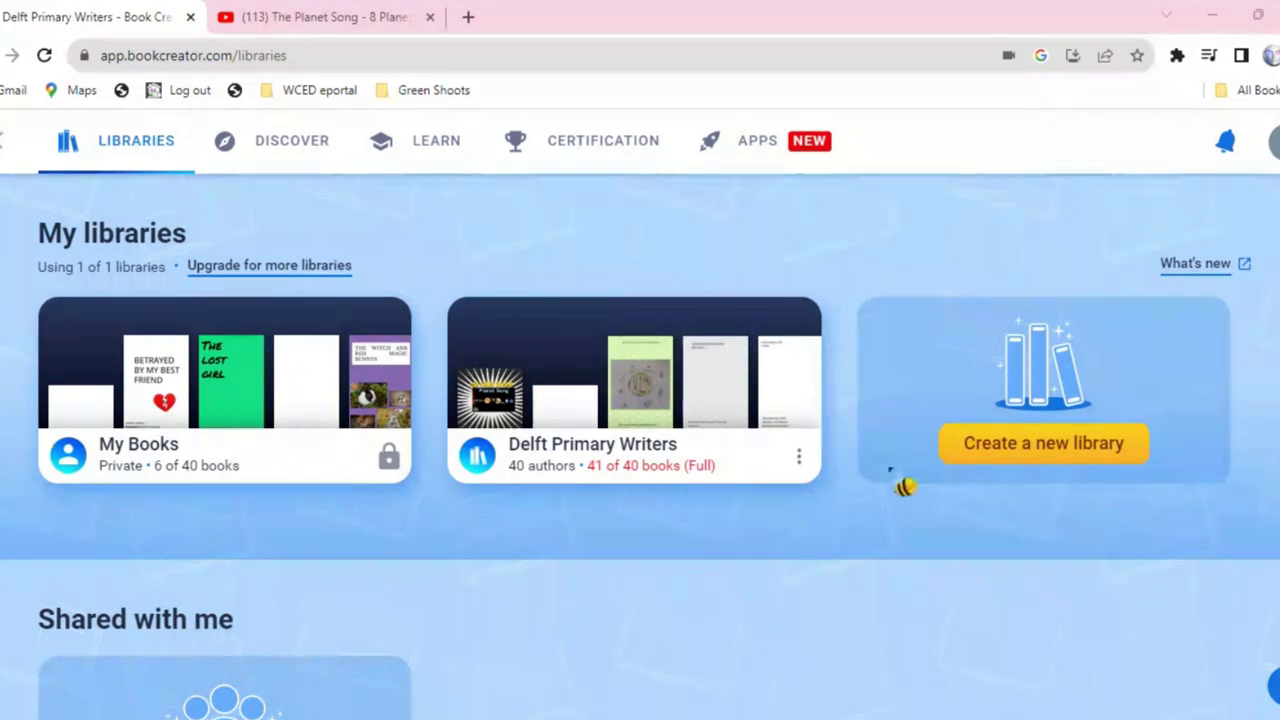
left_click(278, 152)
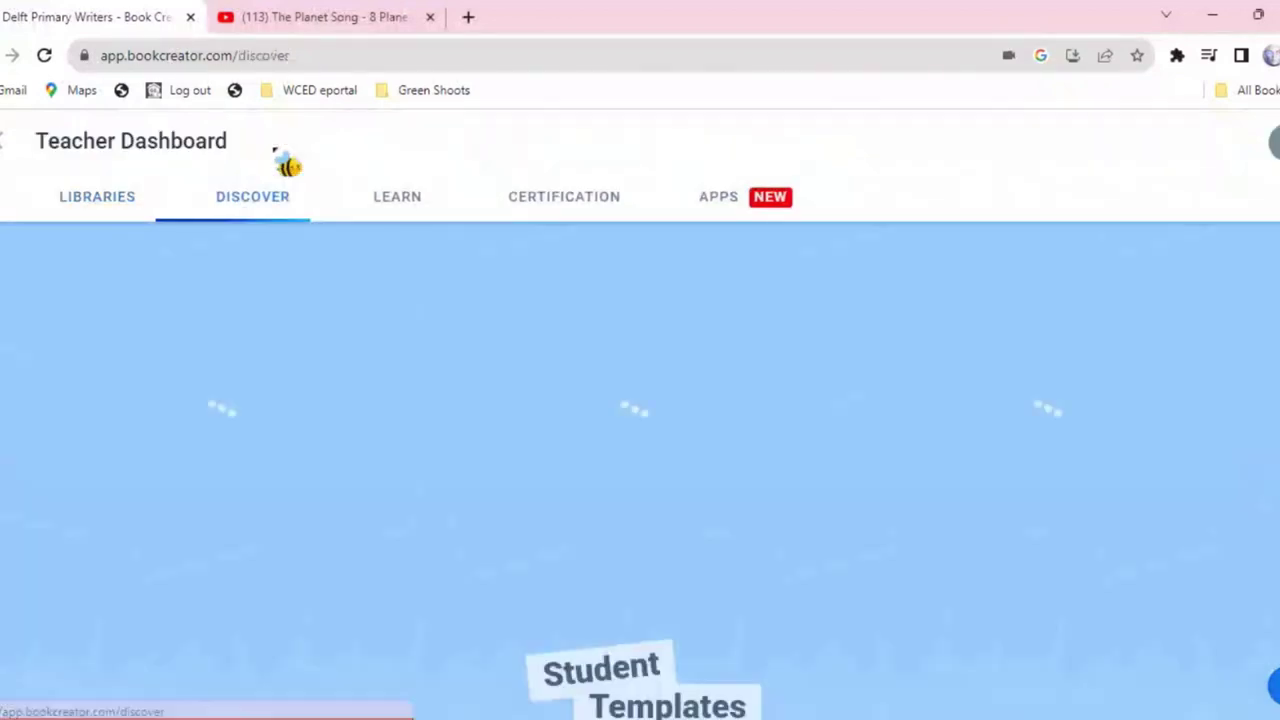
scroll(428, 482, "down", 1)
scroll(428, 482, "down", 8)
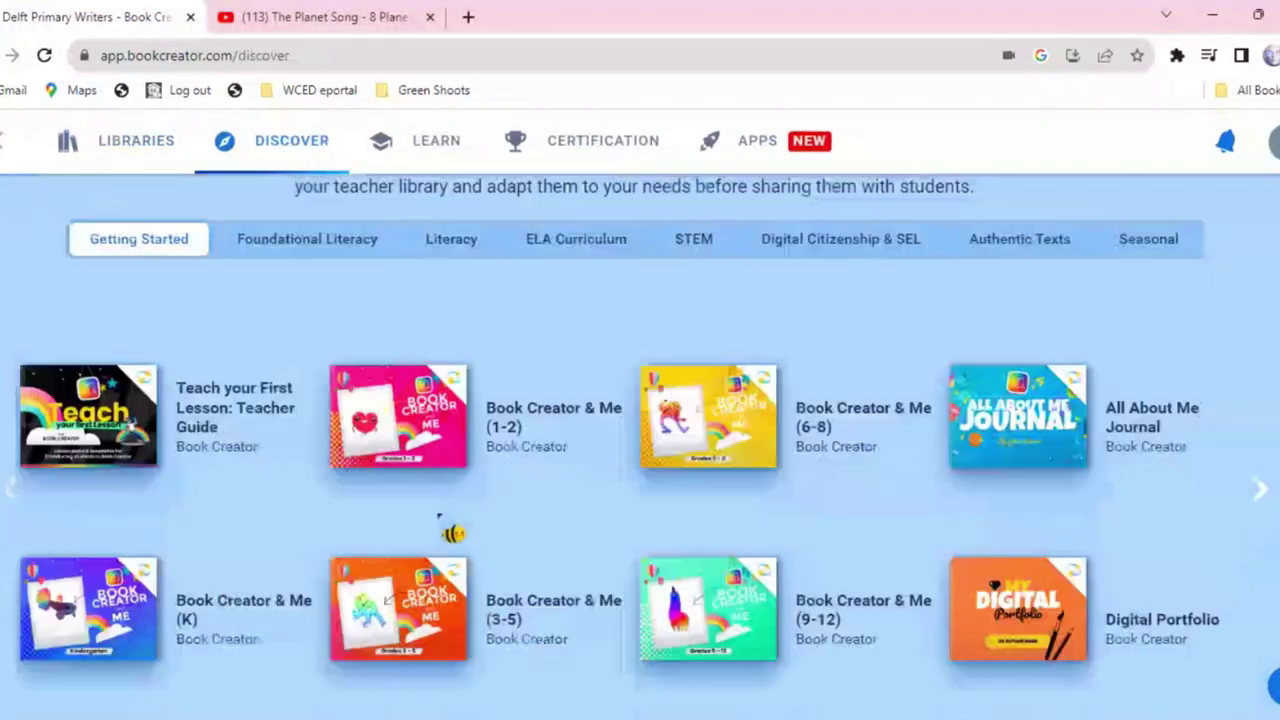
scroll(440, 516, "down", 6)
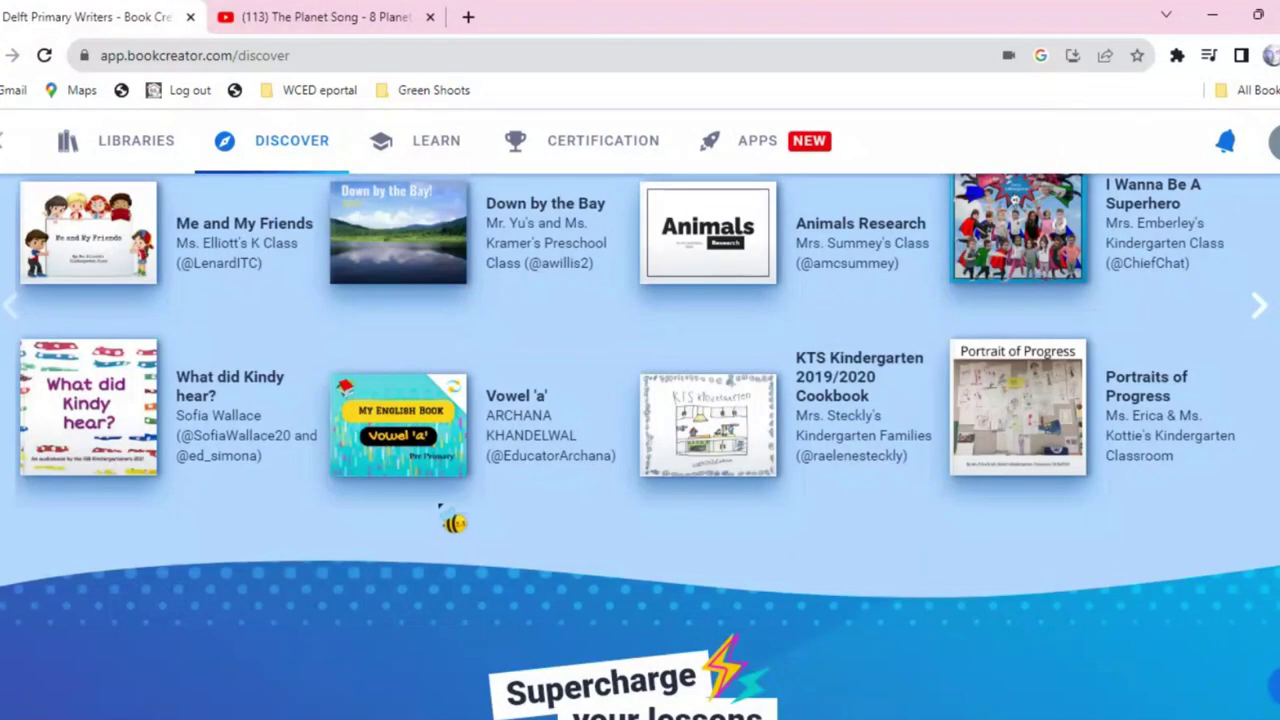
left_click(418, 437)
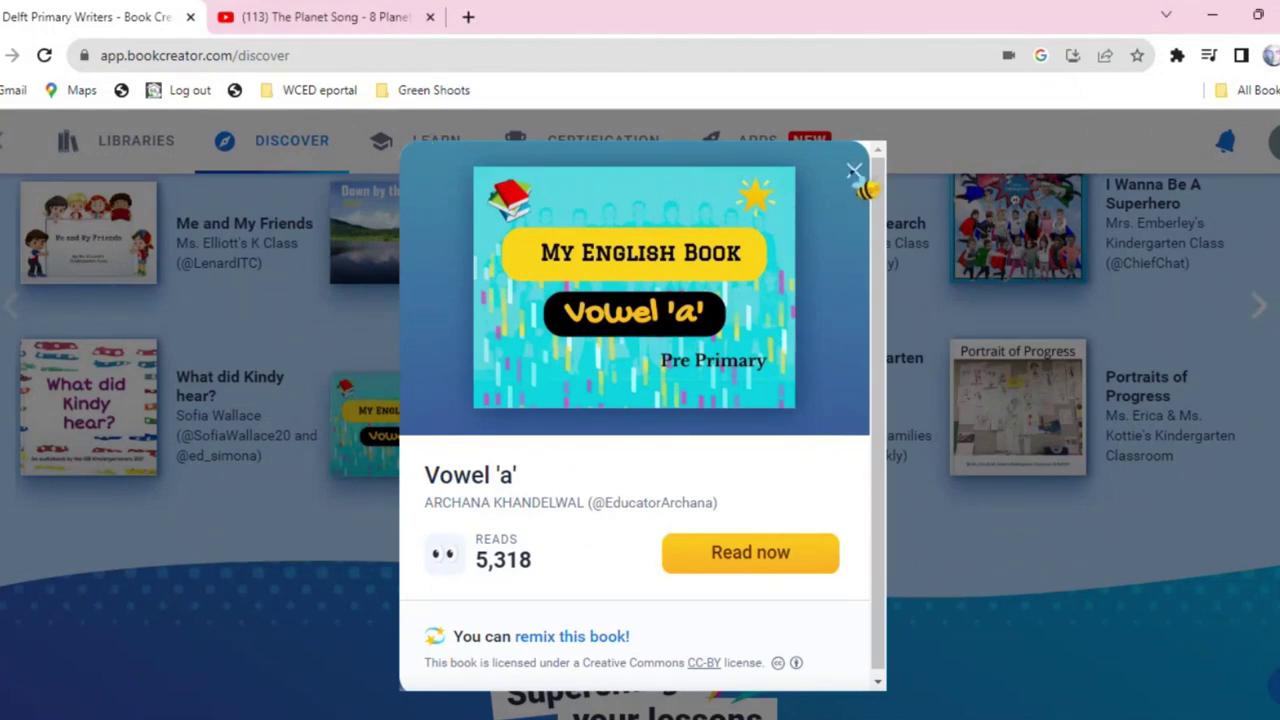
left_click(854, 172)
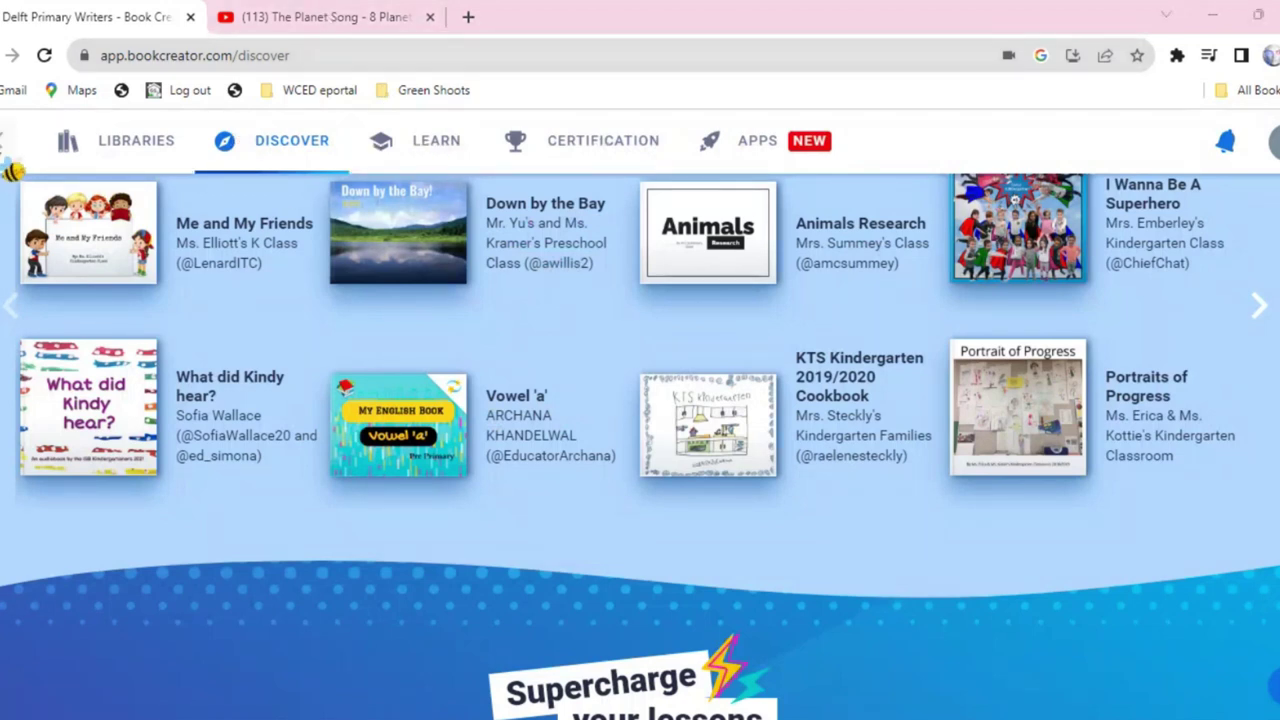
- Return to the Delft Primary Writers library and examine its library settings for student permissions
left_click(10, 168)
left_click(1108, 145)
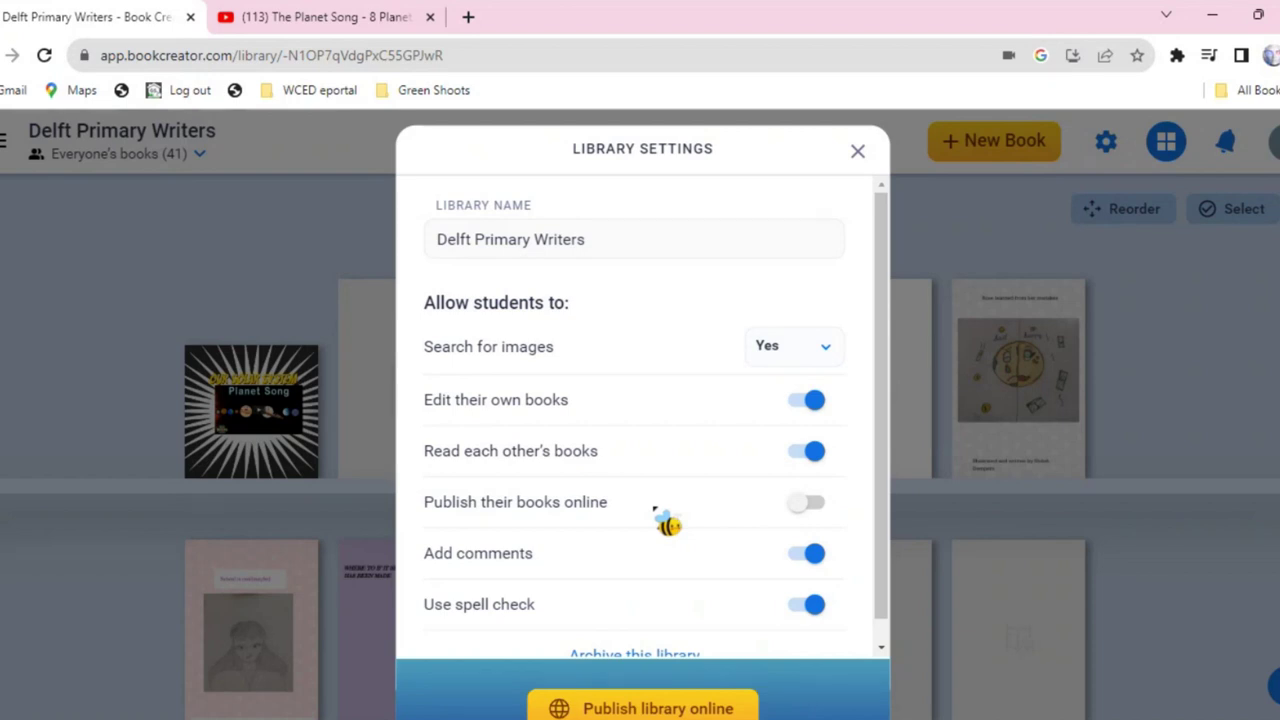
scroll(829, 591, "down", 1)
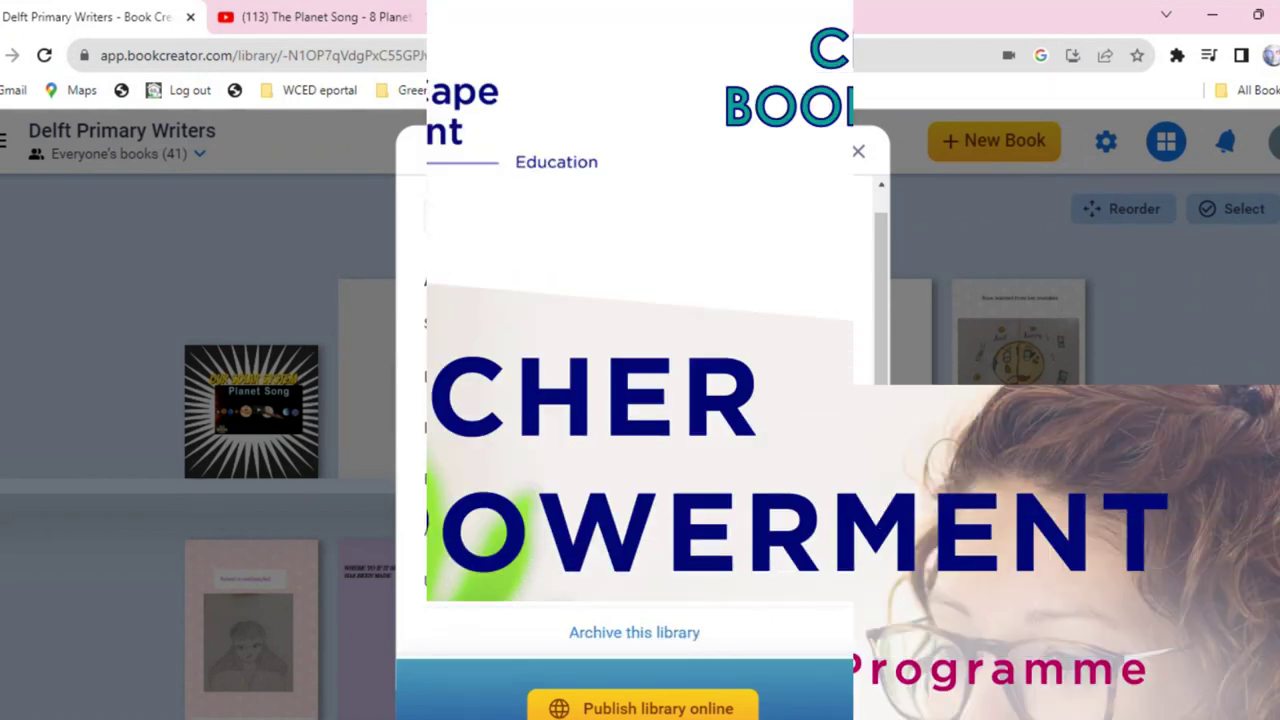